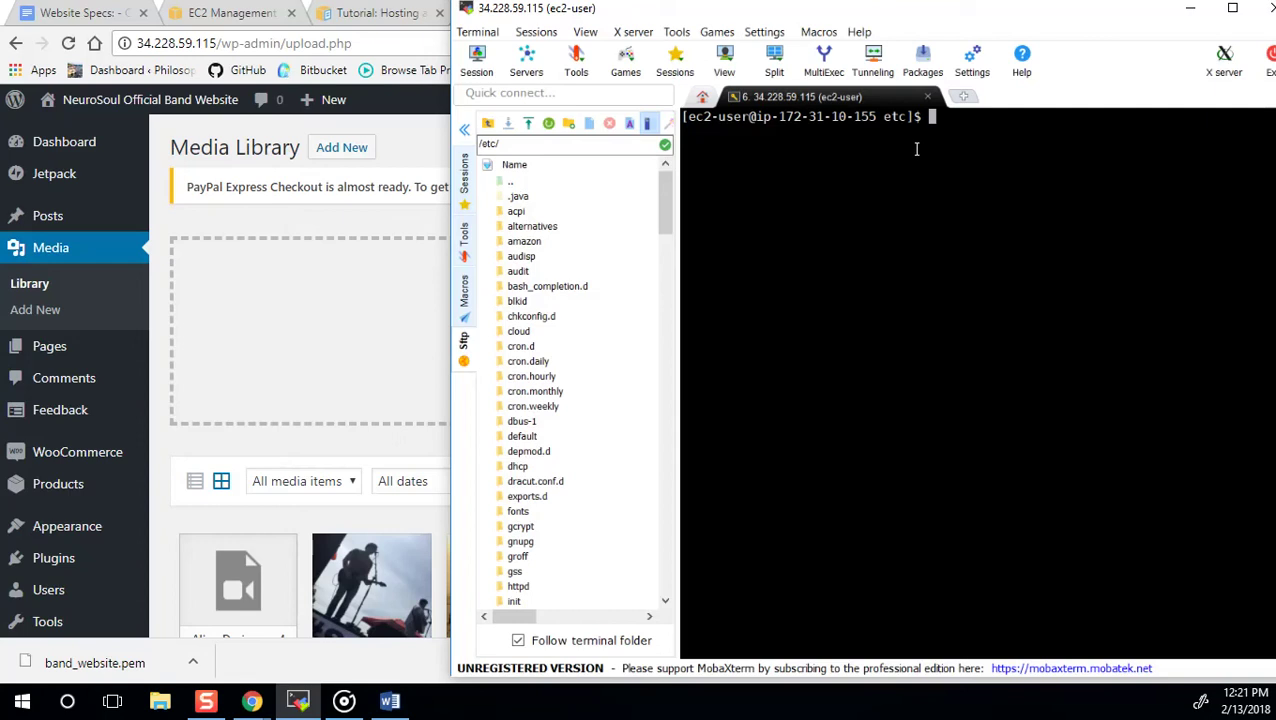
Go up to the server root and list it, then move into /etc and list its files.
text(cd ..)
key(Return)
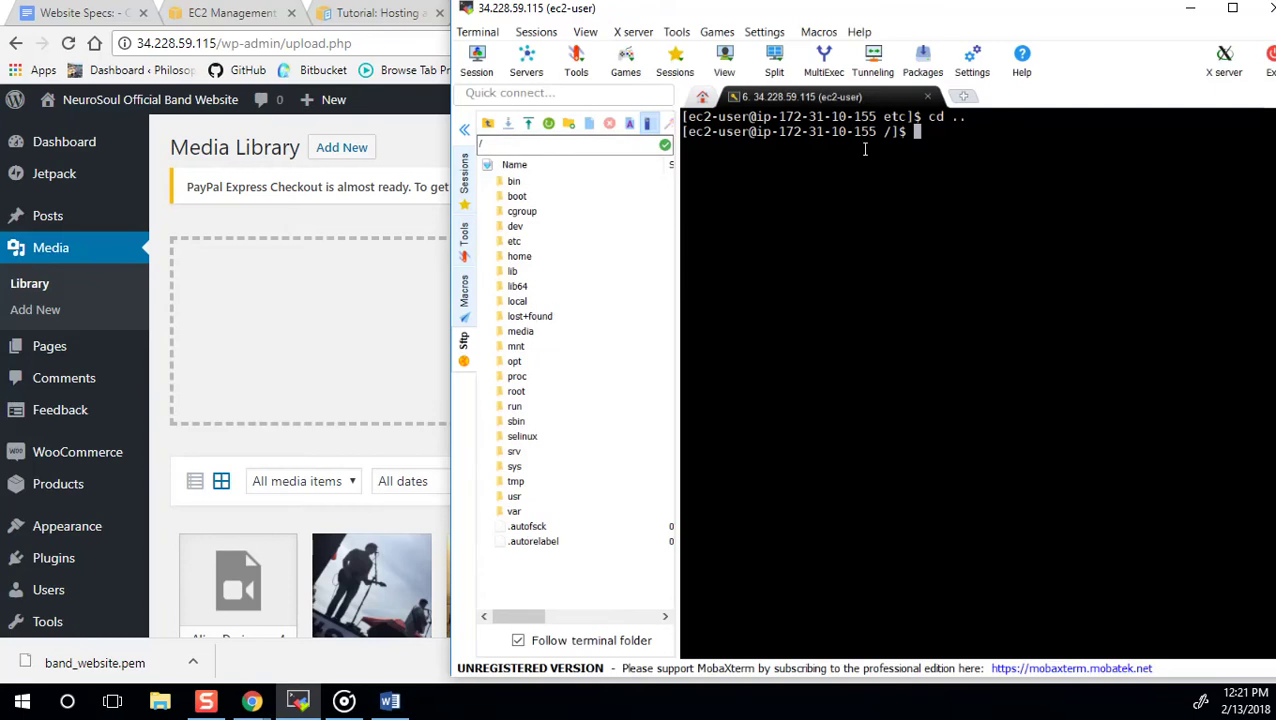
text(ls)
key(Return)
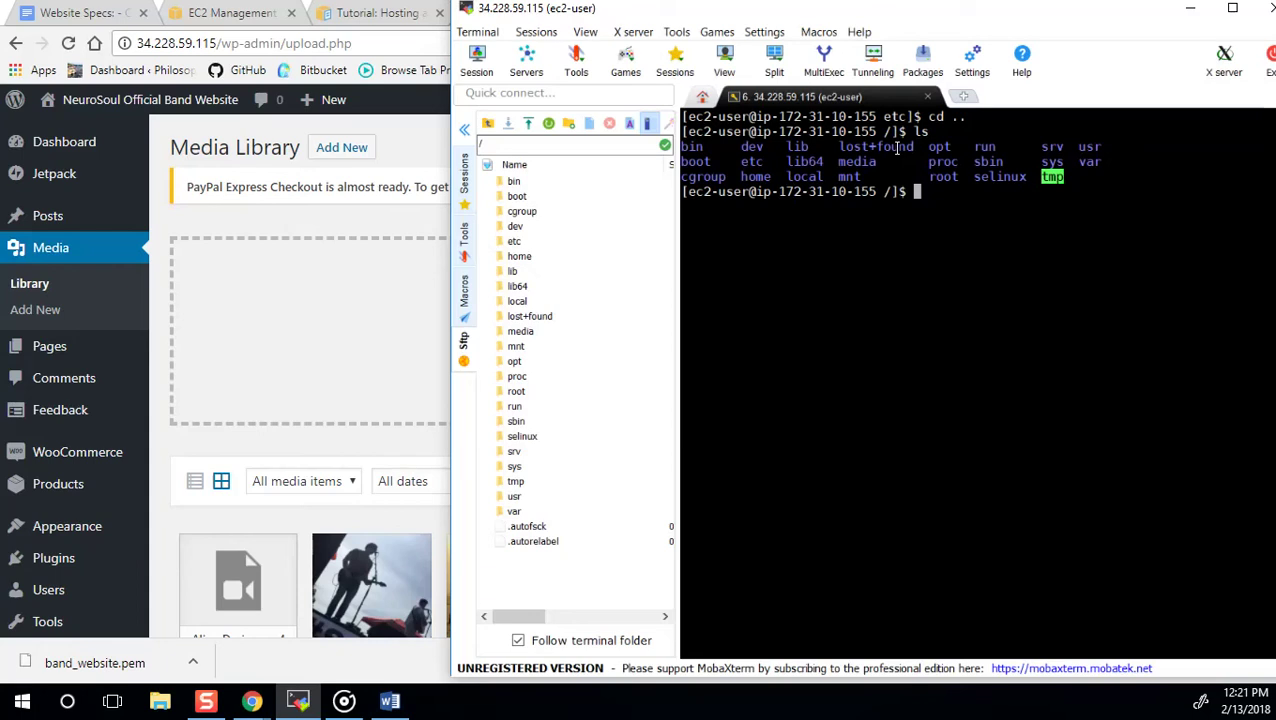
text(cd etc)
key(Return)
text(ls)
key(Return)
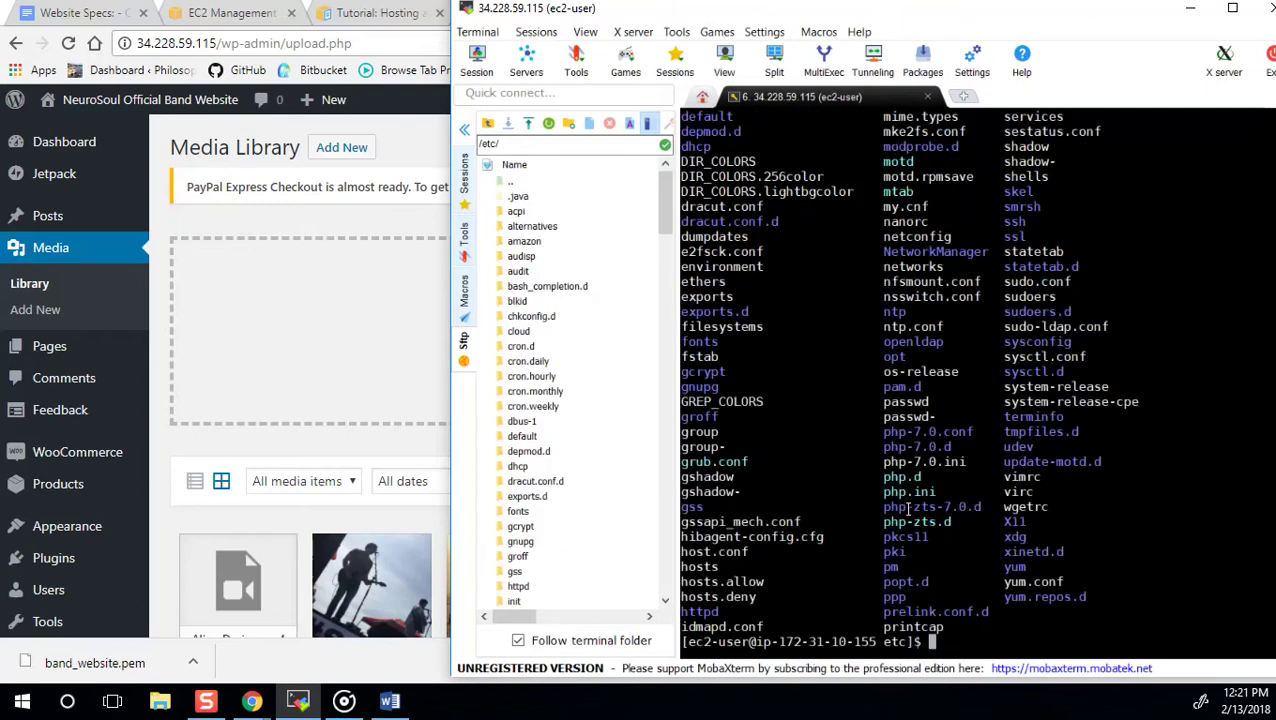
Select php.ini in the /etc listing and begin typing a vim command at the prompt.
drag(941, 492, 885, 492)
click(962, 641)
text(vim)
key(BackSpace)
key(BackSpace)
key(BackSpace)
key(BackSpace)
Open php.ini in vim with sudo and search for upload_max.
text(sudo vim php)
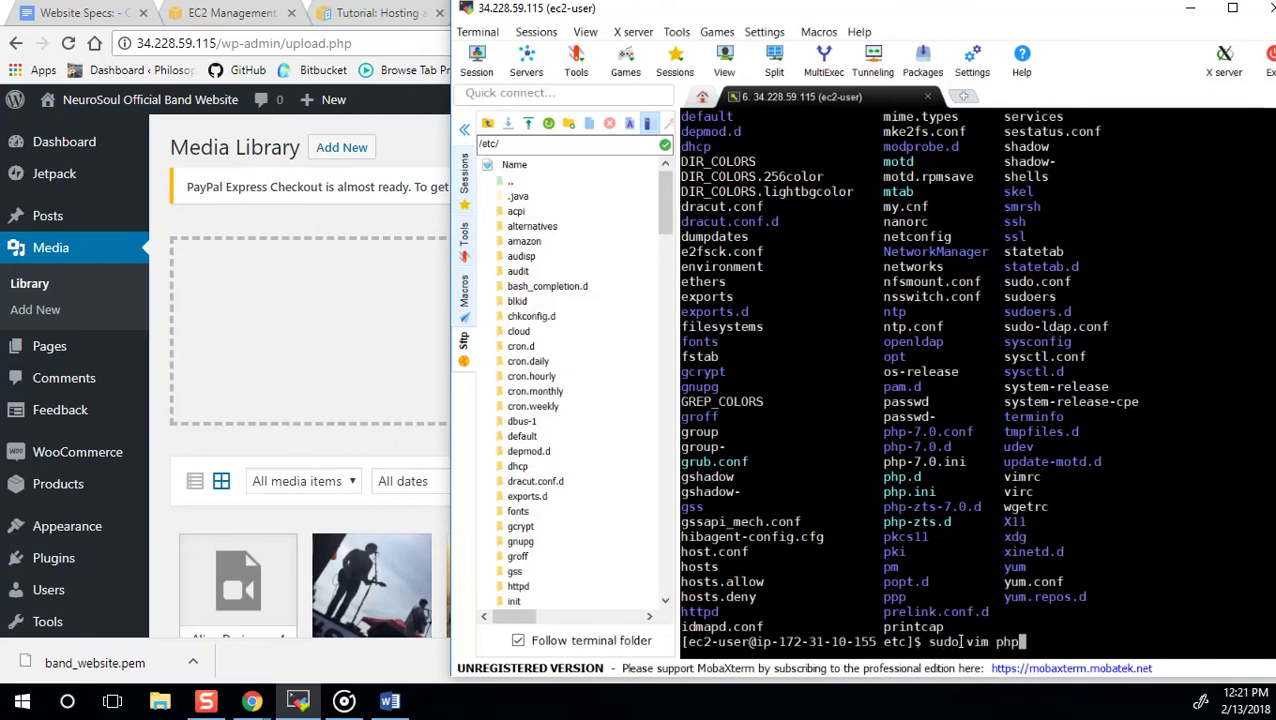
text(.ini)
drag(940, 492, 869, 491)
key(Return)
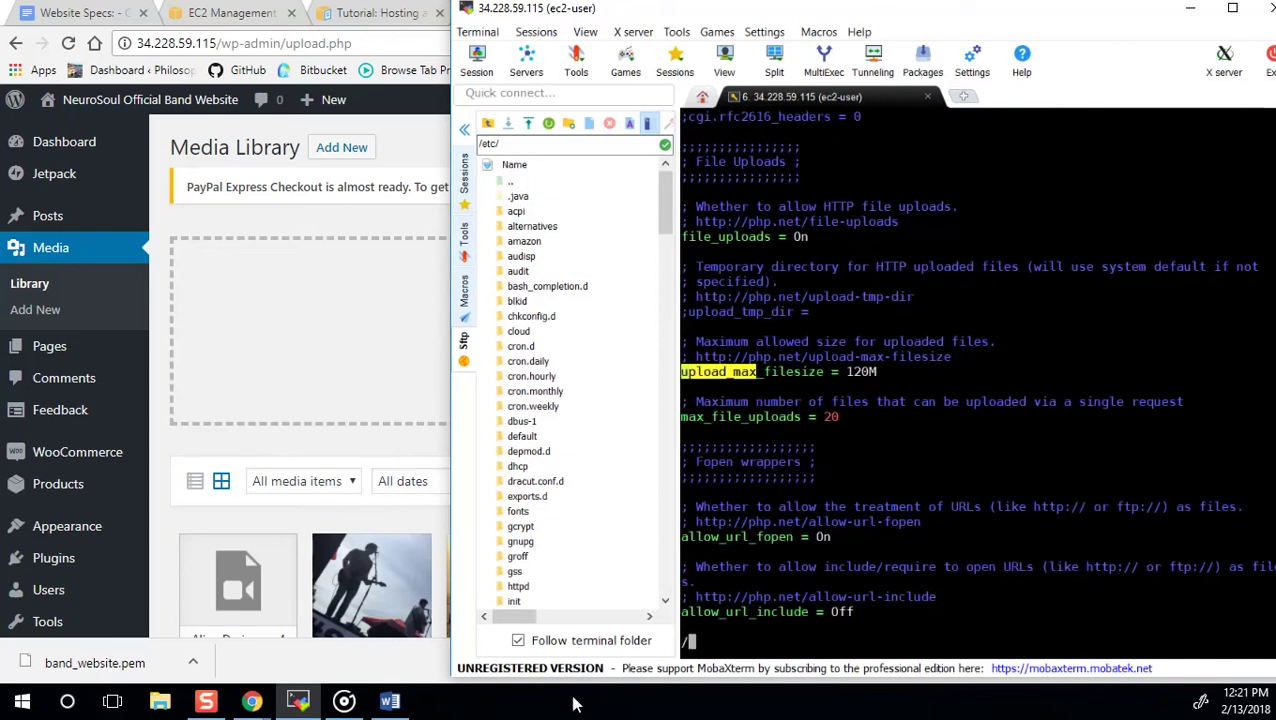
text(/)
text(upload_max)
key(Return)
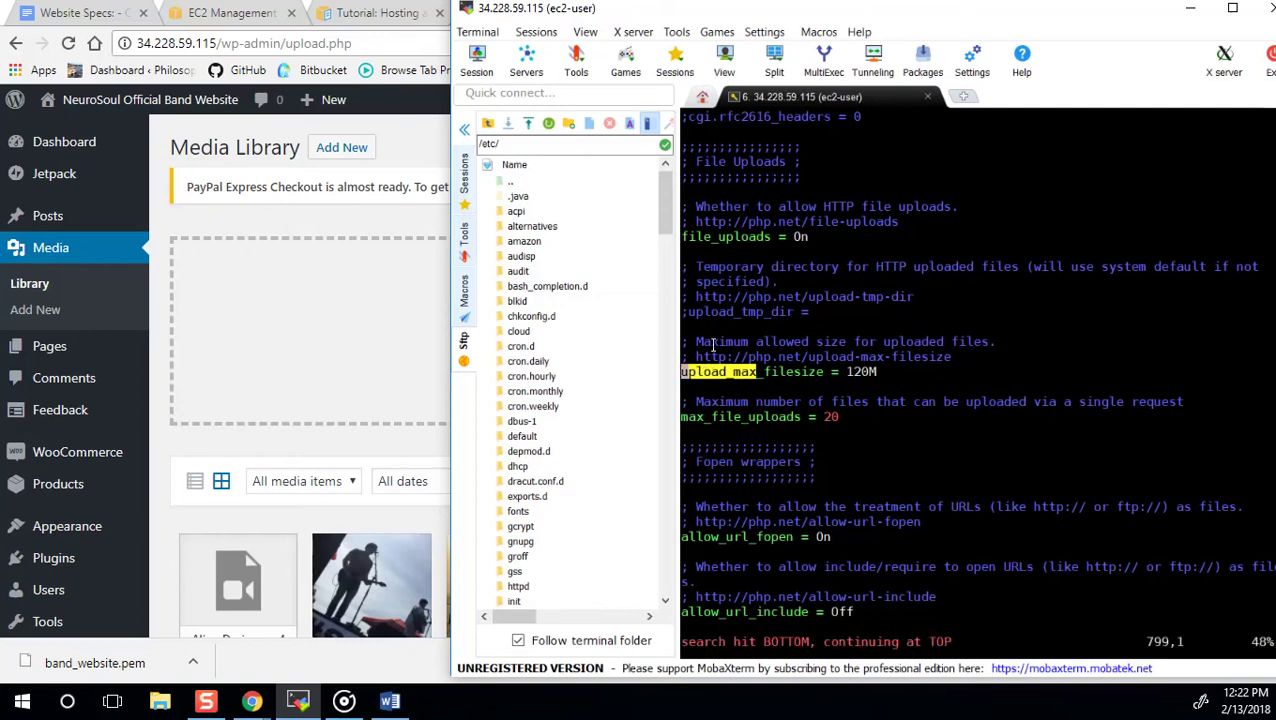
Retype the upload_max_filesize value as 120M and leave insert mode.
scroll(735, 277, up, 7)
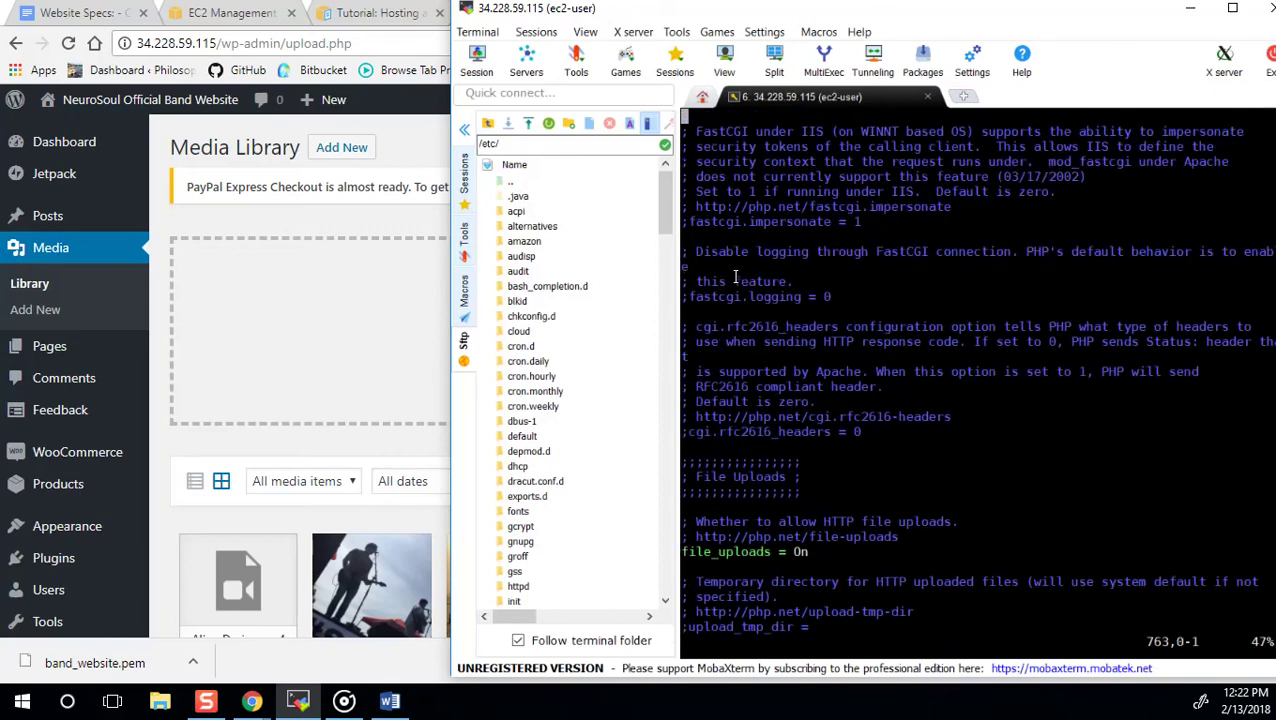
scroll(735, 280, down, 18)
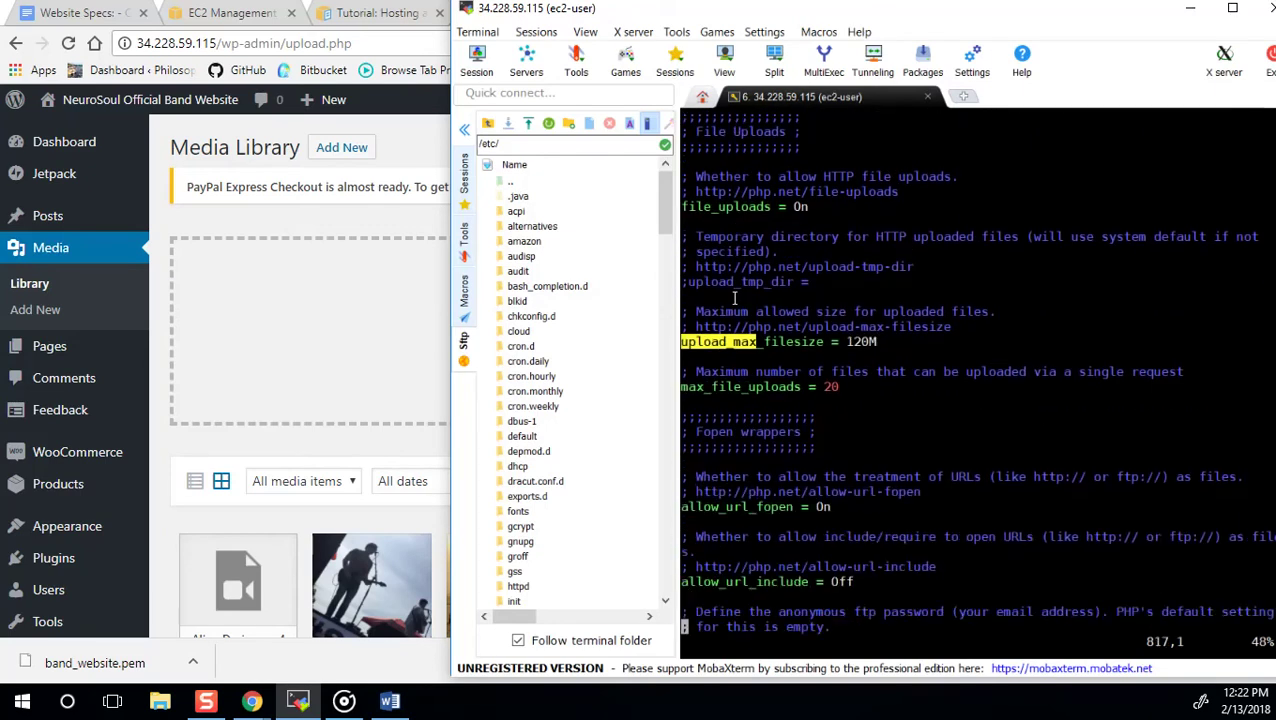
key(Up)
key(Up)
key(Up)
key(Up)
key(Up)
key(Up)
key(Up)
key(Up)
key(Up)
key(Up)
key(Up)
key(Up)
key(Up)
key(Up)
key(Up)
key(Up)
key(Up)
key(Up)
key(Right)
key(Right)
key(Right)
key(Right)
key(Right)
key(Right)
key(Right)
key(Right)
key(Right)
key(Right)
key(Right)
key(Right)
key(Right)
key(Right)
key(Right)
key(Right)
key(Right)
key(Right)
key(Right)
key(Right)
key(i)
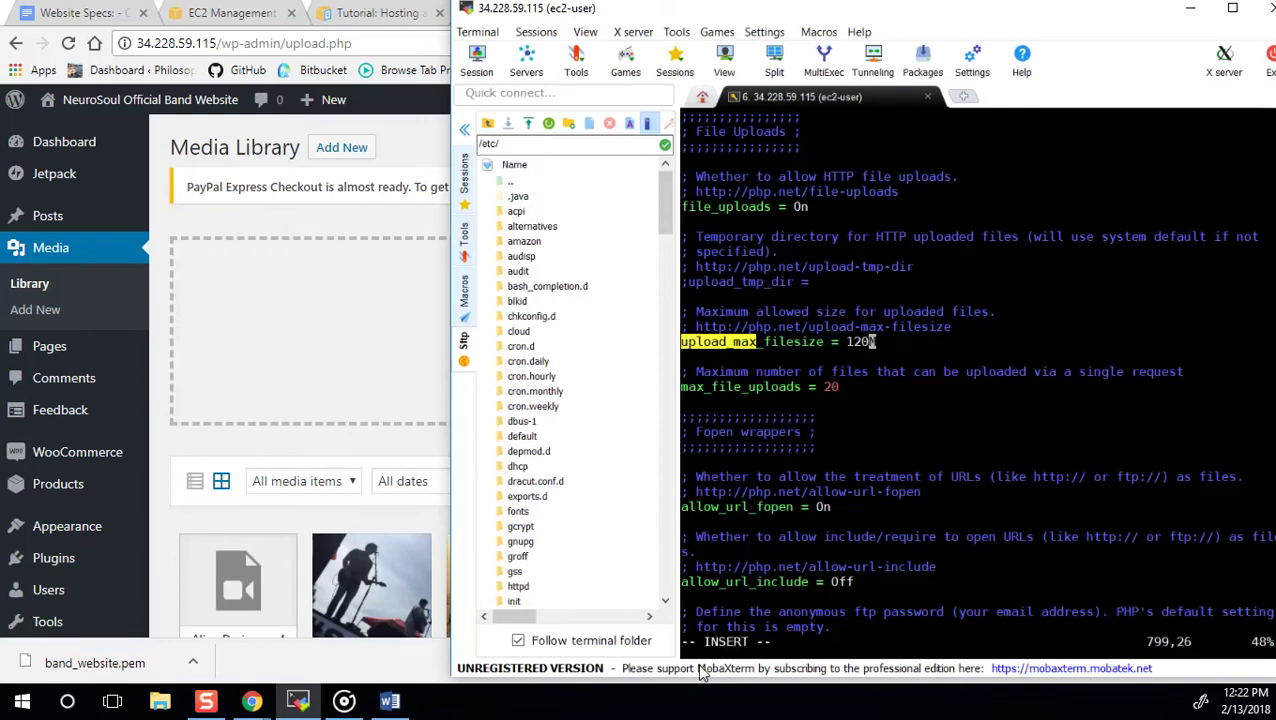
key(BackSpace)
key(Left)
key(BackSpace)
text(1)
key(Right)
text(0)
key(Escape)
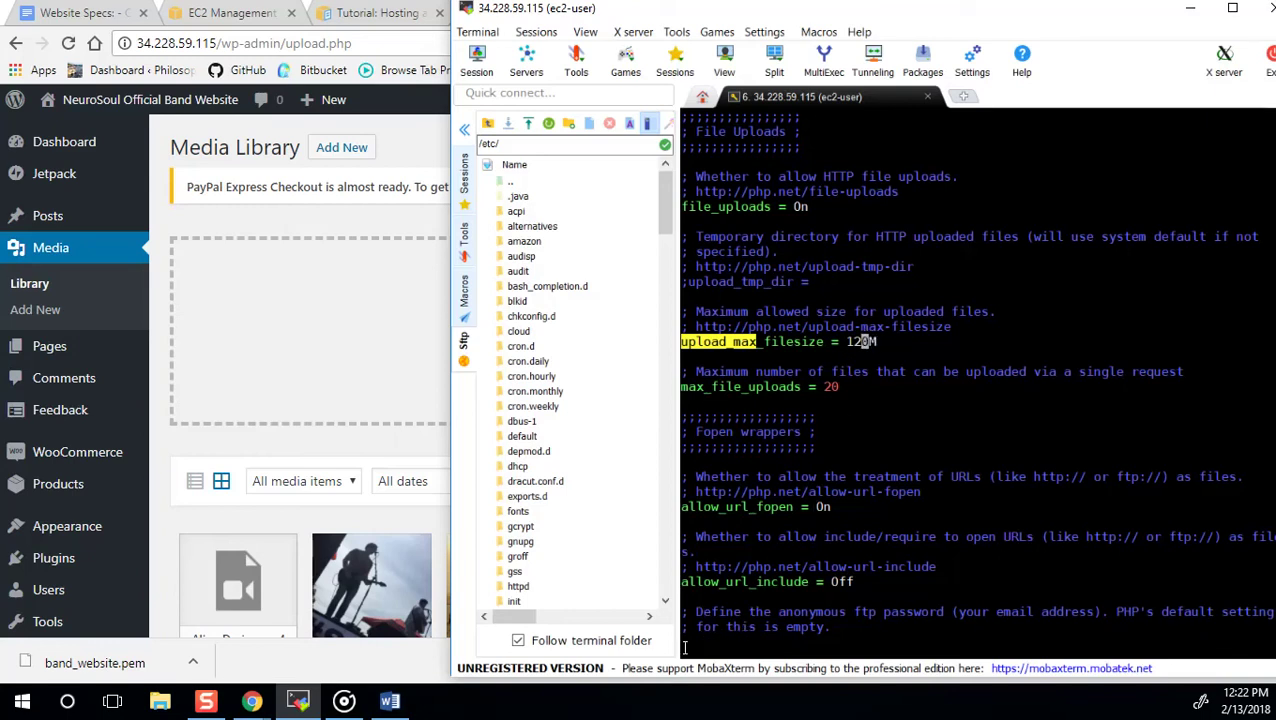
Search for max_file and step through the upload_max_filesize value to confirm it reads 120M.
text(:)
text(max)
text(_file)
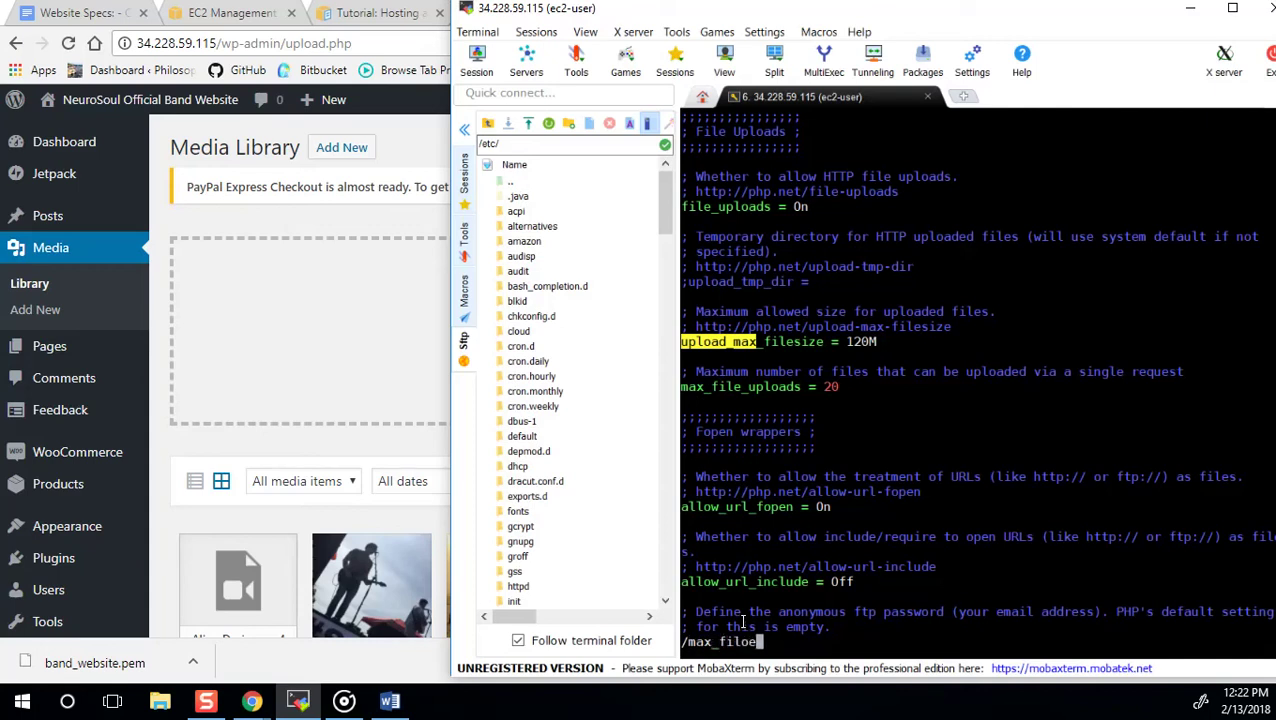
key(Return)
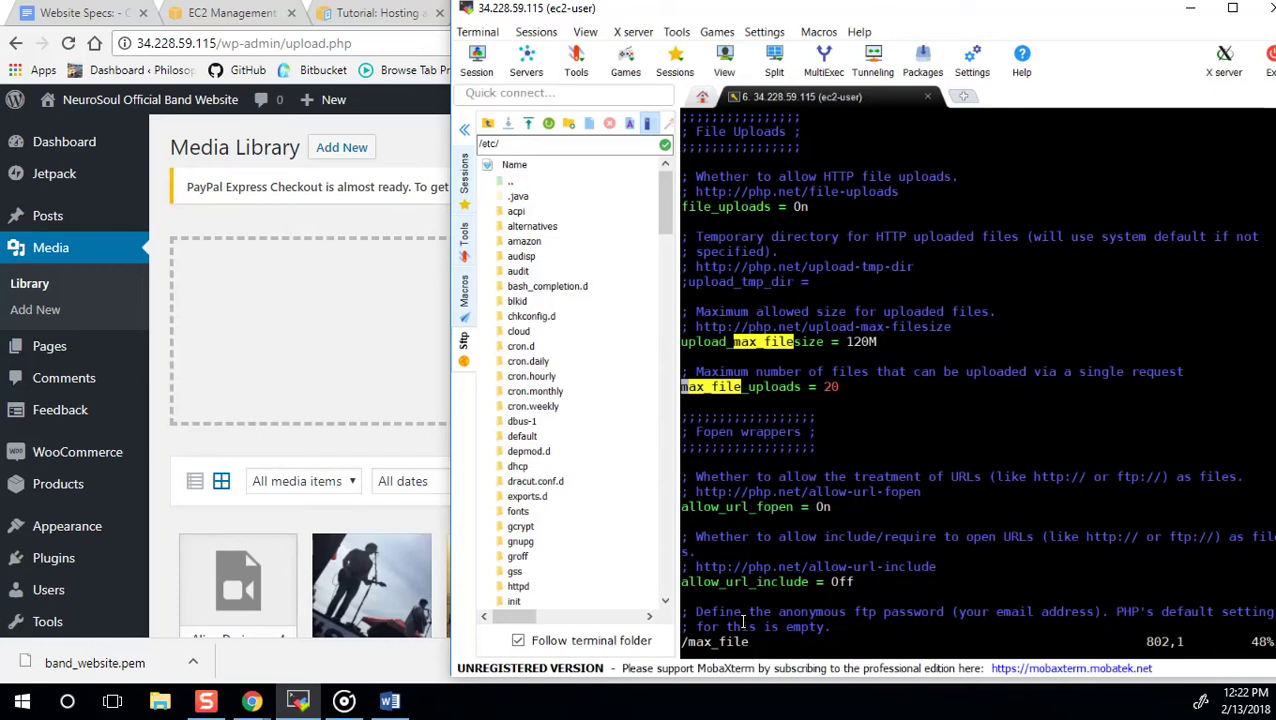
key(i)
key(Right)
key(Right)
key(Right)
key(Right)
key(Right)
key(Right)
key(Up)
key(Up)
key(Up)
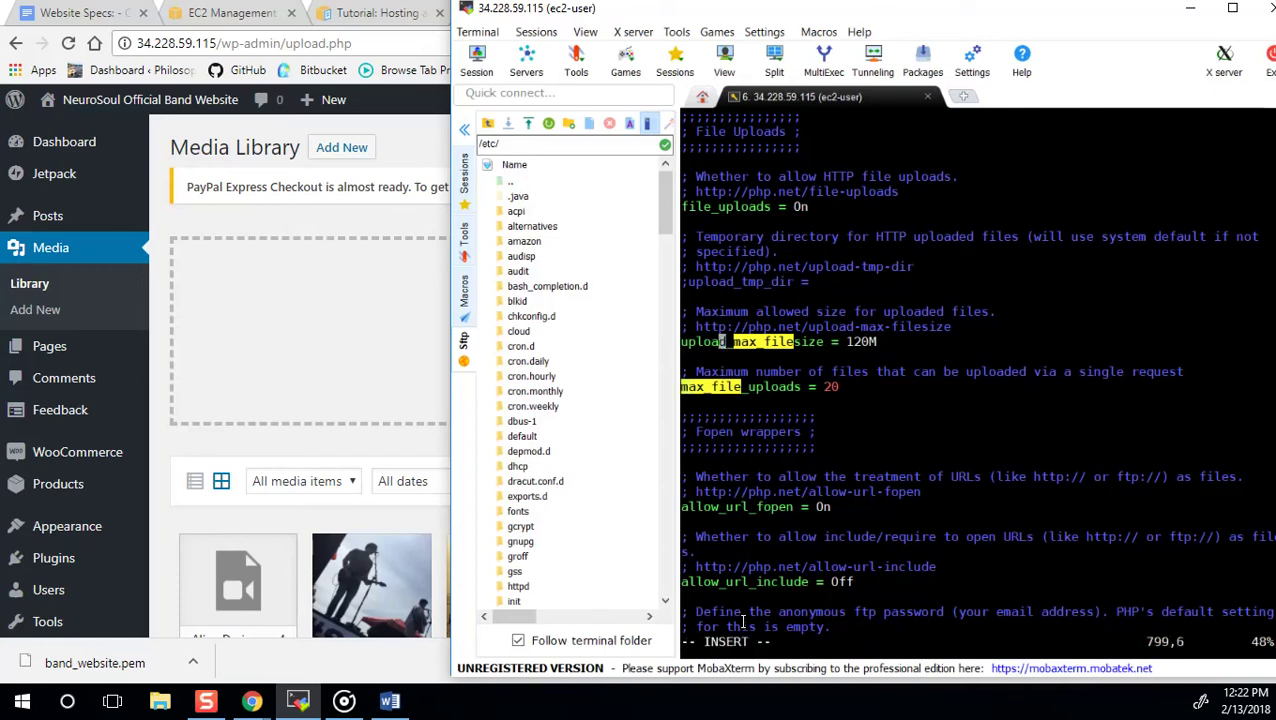
key(Right)
key(Right)
key(Right)
key(Right)
key(Right)
key(Right)
key(Right)
key(Right)
key(Right)
key(Right)
key(Right)
key(Right)
key(Right)
key(Right)
key(Right)
key(Right)
key(Right)
key(Right)
key(Right)
key(Right)
key(Left)
key(Left)
key(Right)
key(Left)
key(Left)
key(Escape)
Search php.ini for max_post, which finds nothing, and start a /post_max search instead.
text(/max_post)
key(Return)
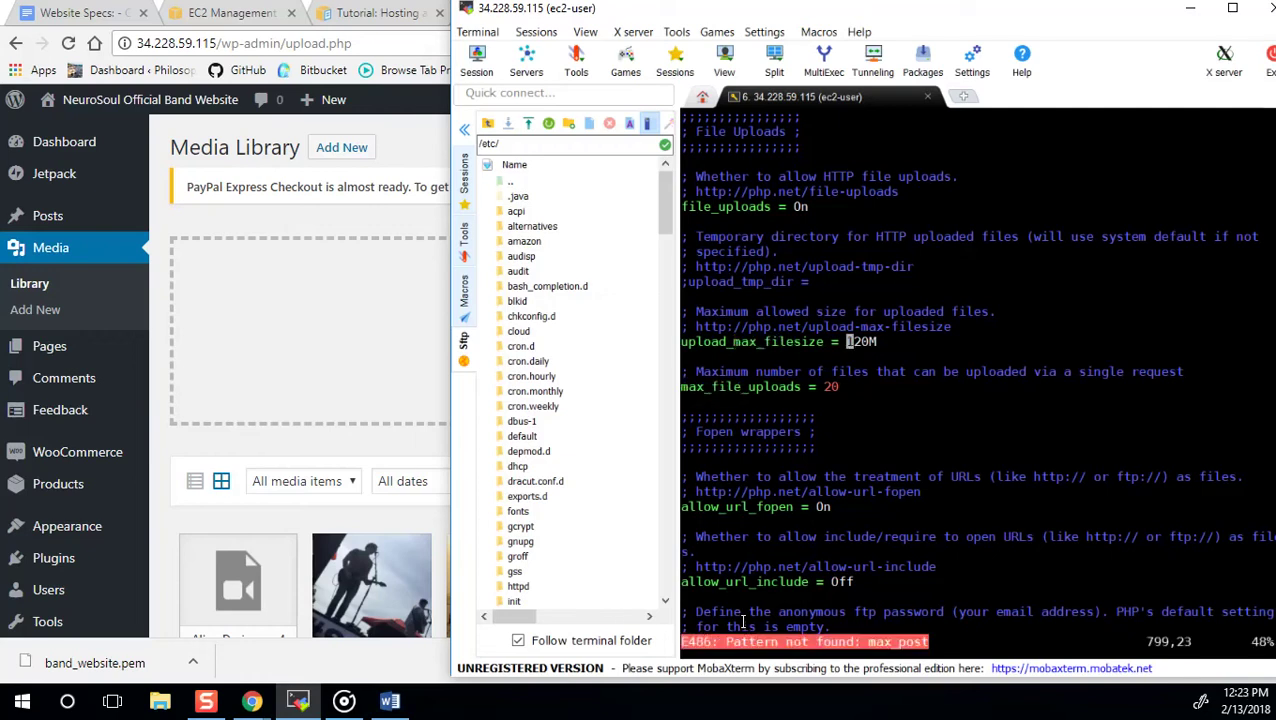
text(/)
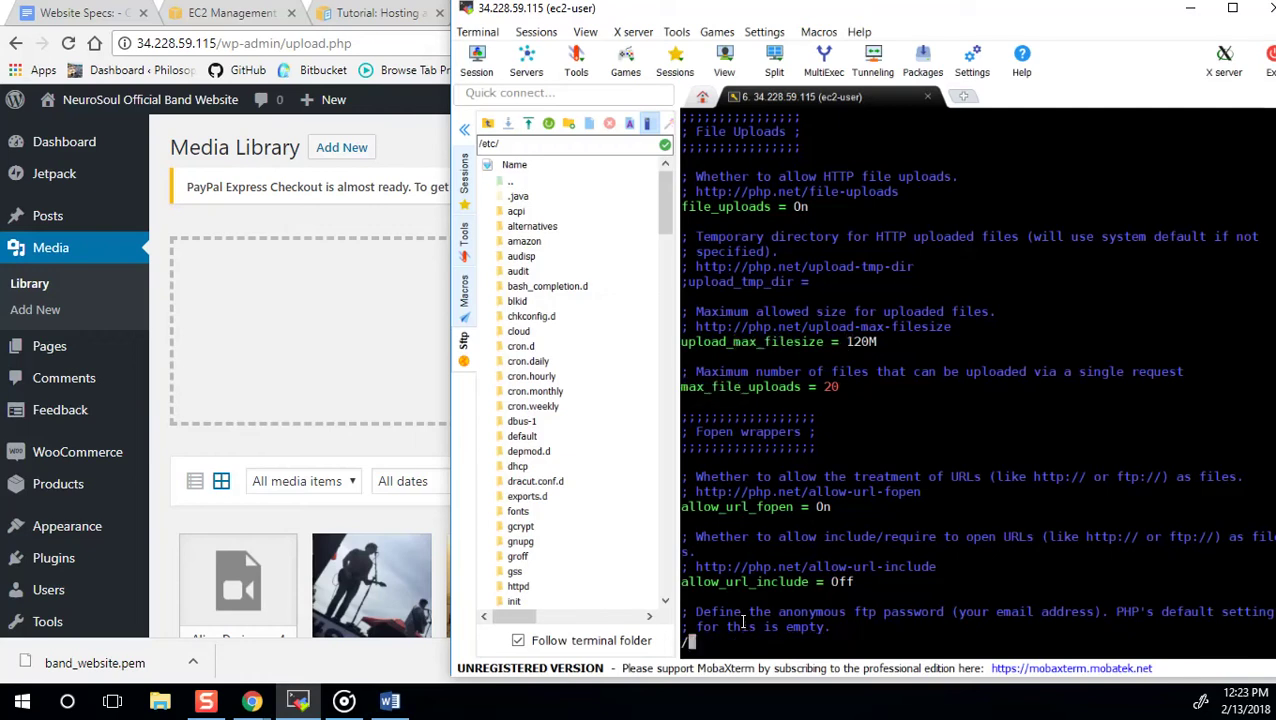
text(post_max)
Jump to post_max_size and delete digits from its size value.
key(Return)
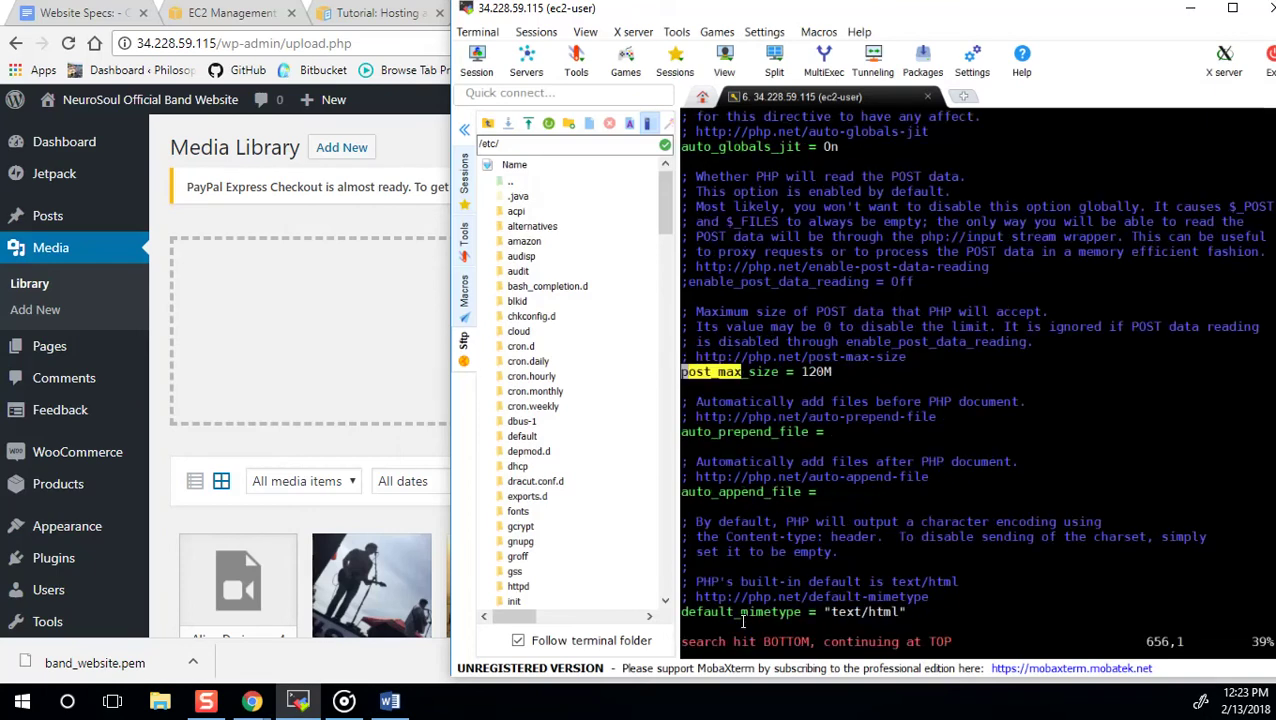
key(i)
key(Right)
key(Right)
key(Right)
key(Right)
key(Right)
key(Right)
key(Right)
key(Right)
key(Right)
key(Right)
key(Right)
key(Right)
key(Right)
key(Right)
key(Right)
key(Right)
key(Right)
key(Right)
key(Right)
key(Right)
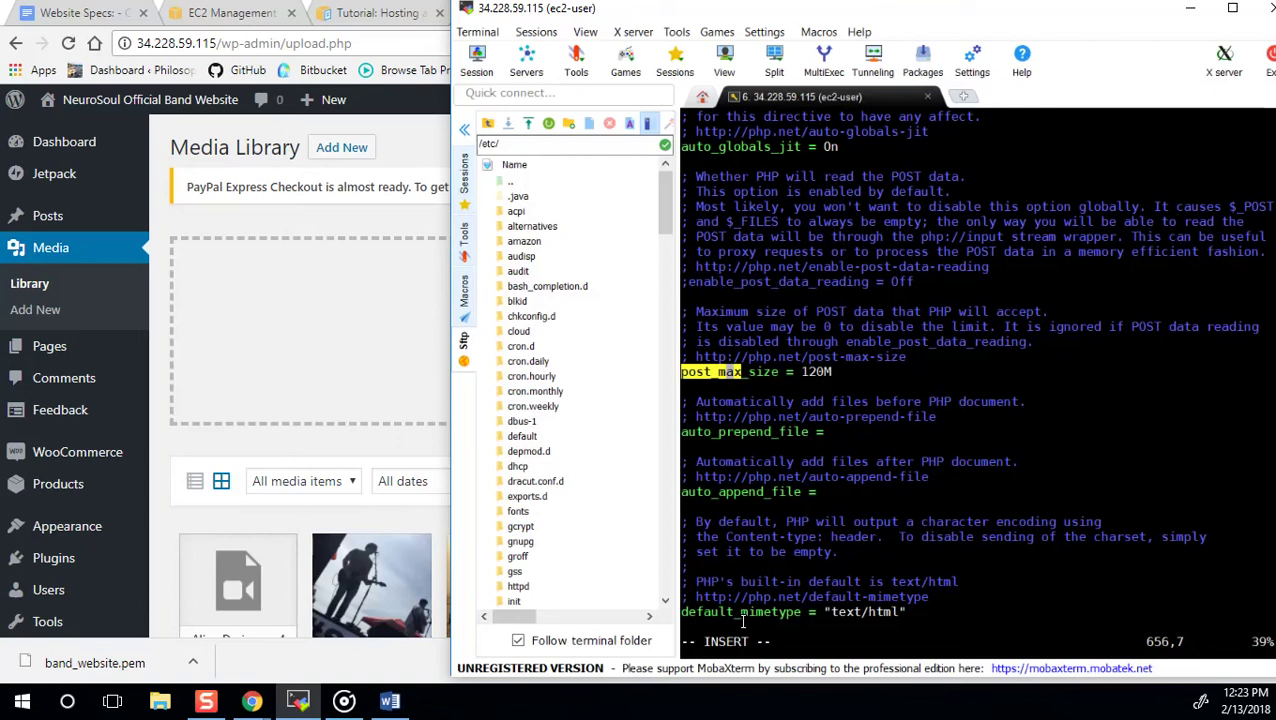
key(Left)
key(BackSpace)
key(Left)
key(BackSpace)
Retype the post_max_size value as 120M, then save and quit vim with :wq.
text(1)
key(Right)
text(0)
key(Escape)
text(:w)
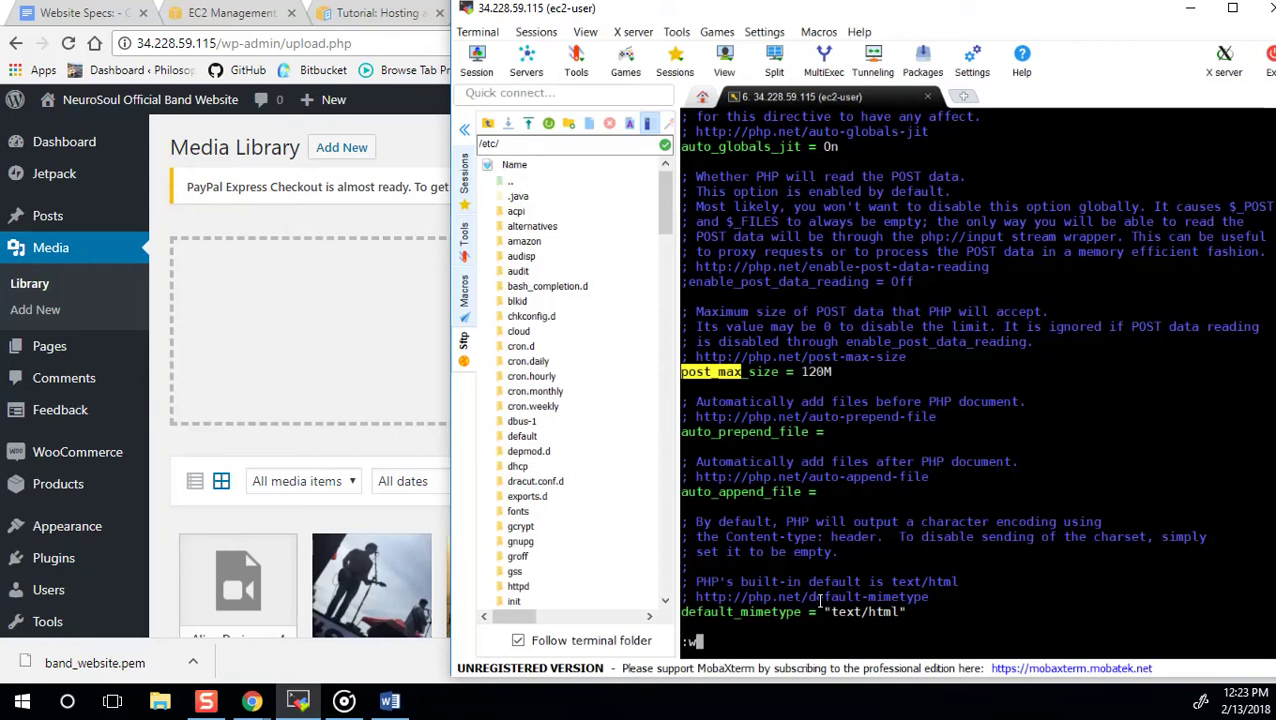
text(q)
key(Return)
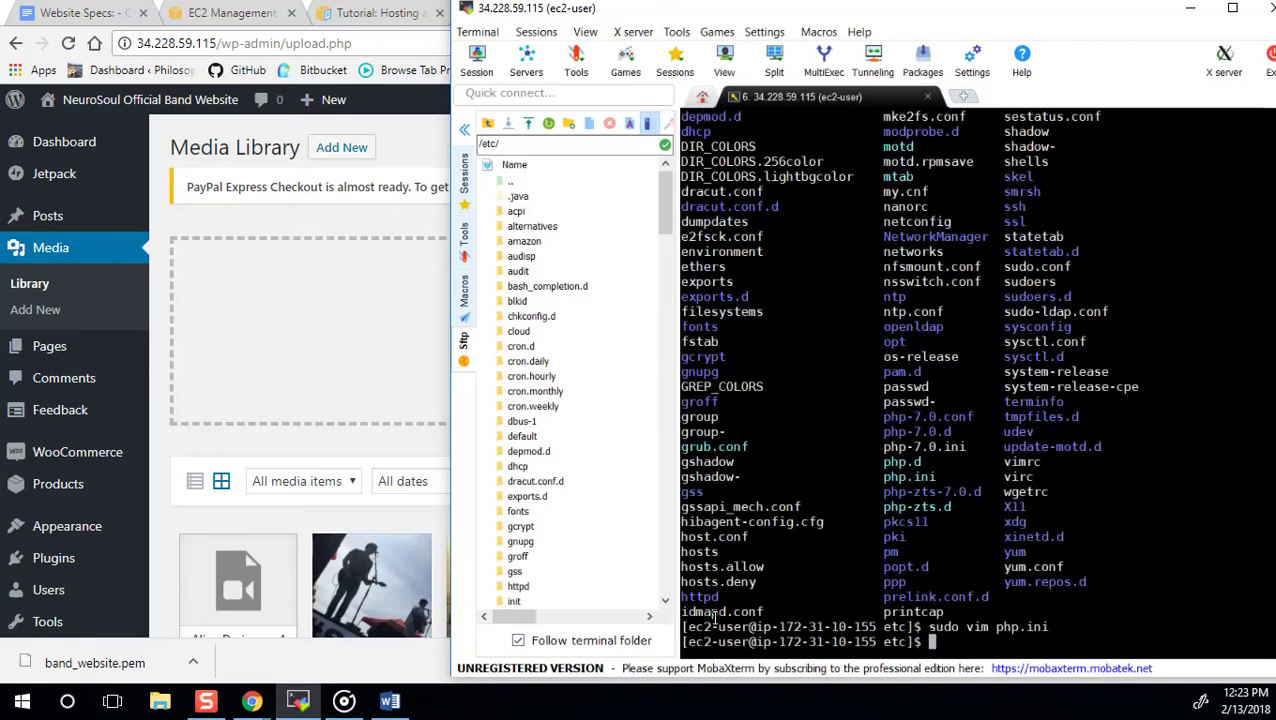
Run sudo chown -R apache:apache /var/www to give apache ownership recursively.
text(sudo chown apa)
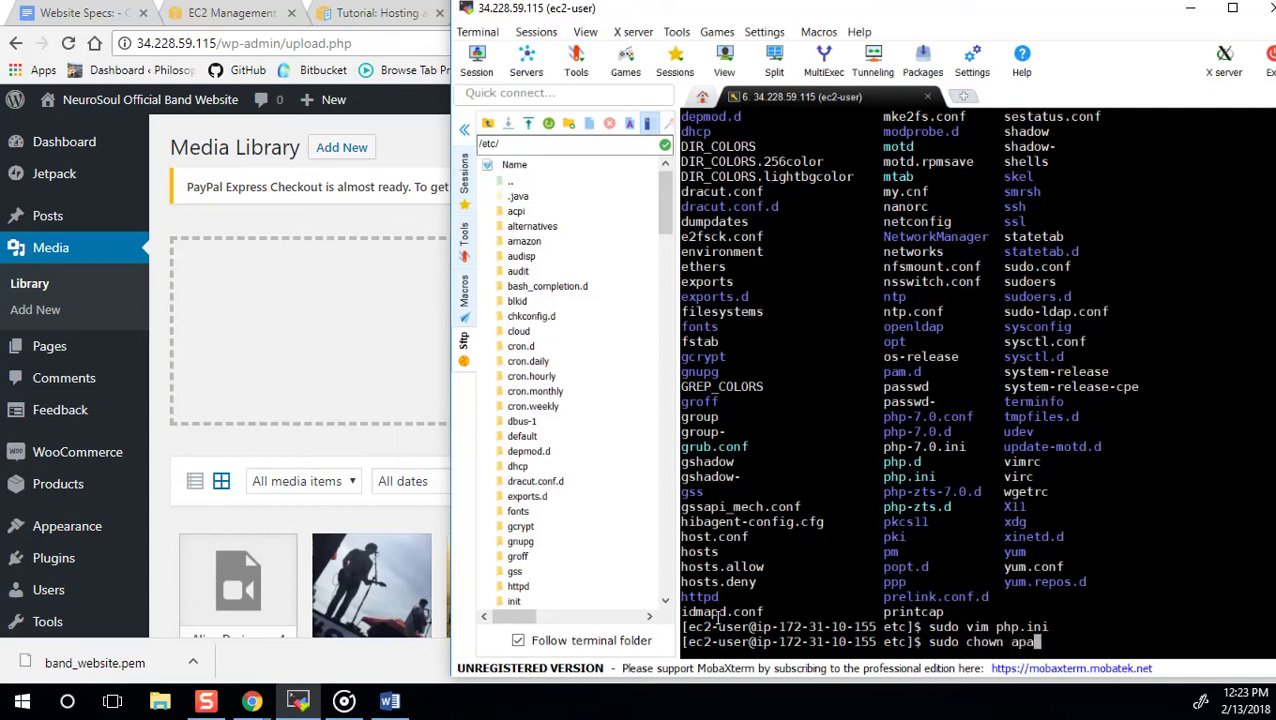
text(che:apache)
key(BackSpace)
key(ctrl+Left)
key(ctrl+Left)
text(-)
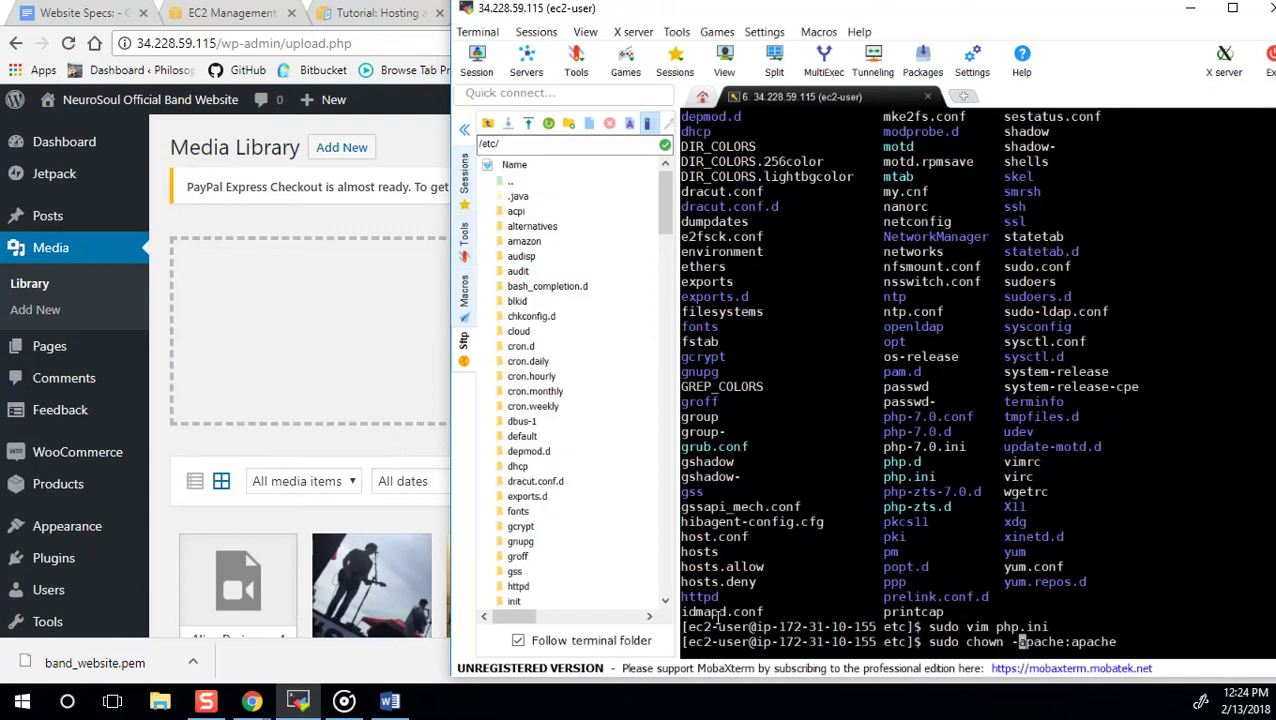
text(R)
key(ctrl+Right)
key(ctrl+Right)
text(/)
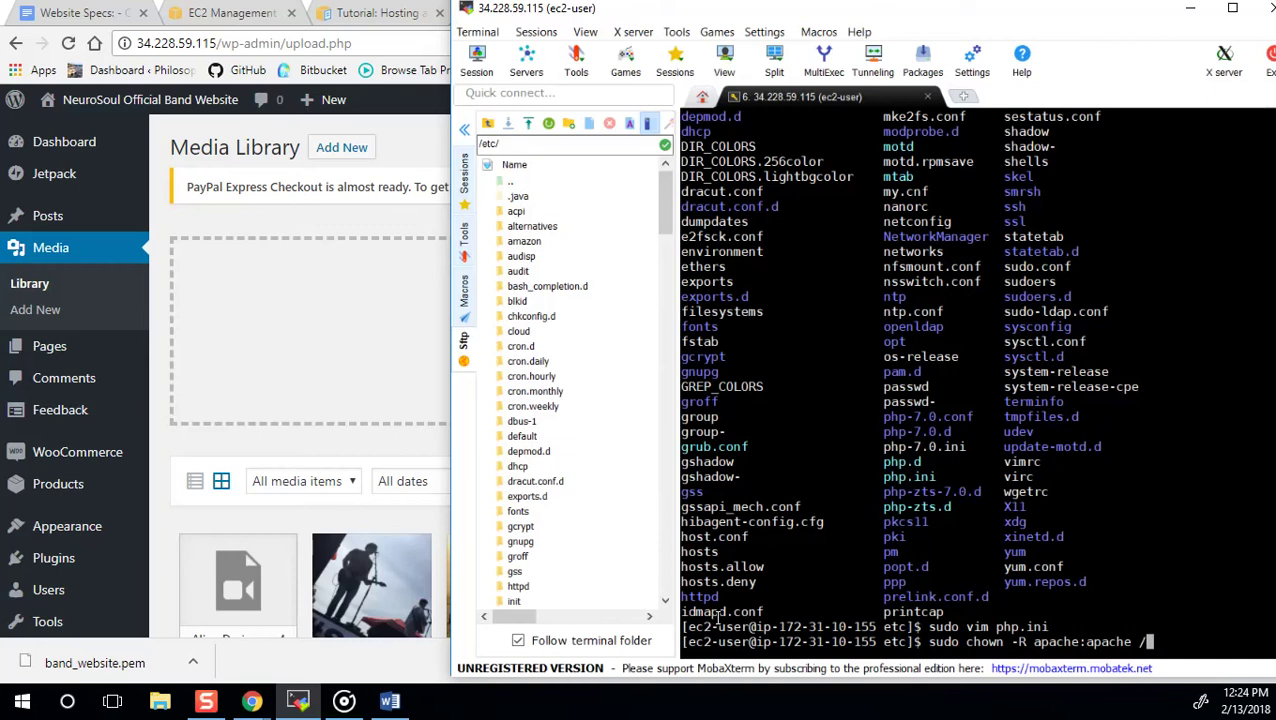
text(var/www)
key(Return)
Browse the shell's command history to review the earlier permissions and ownership commands.
key(Up)
key(Up)
key(Up)
key(Up)
key(Up)
key(Up)
key(Up)
key(Down)
key(Down)
key(Up)
key(Down)
key(Up)
key(Up)
key(Up)
key(Up)
key(Up)
key(Up)
key(Up)
key(Up)
key(Up)
key(Up)
key(Up)
key(Up)
key(Up)
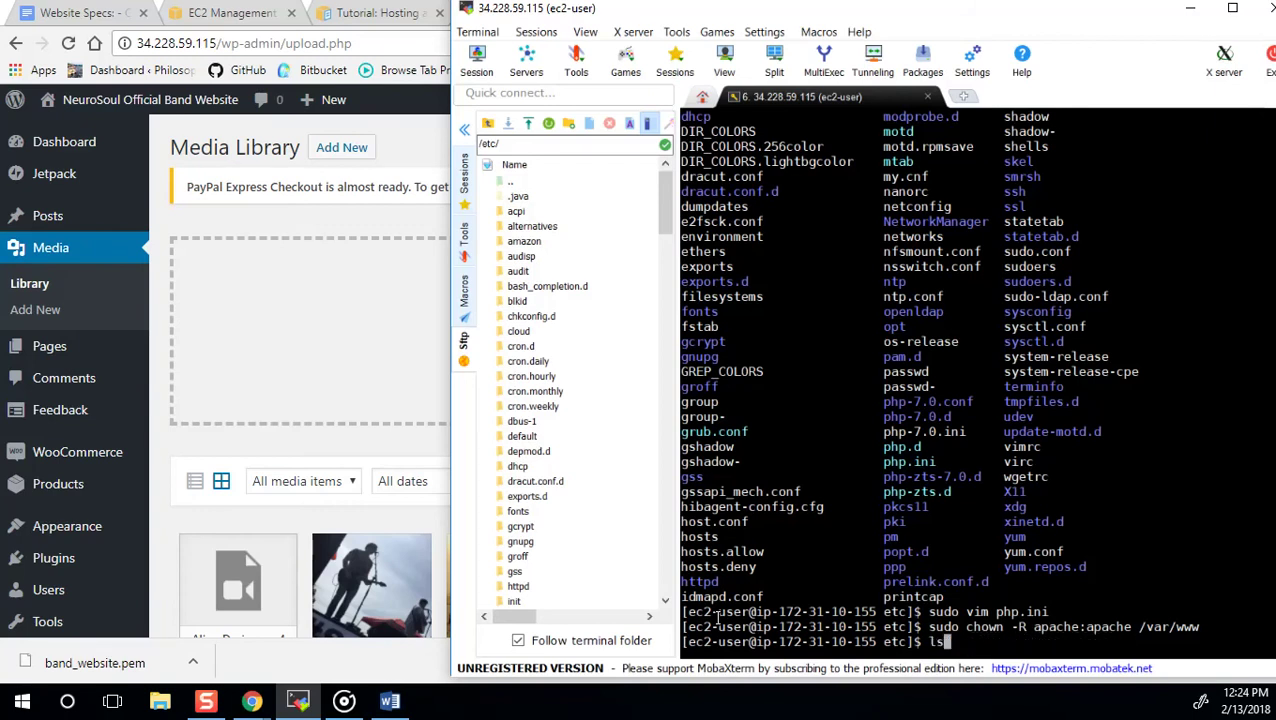
key(Up)
key(Up)
key(Up)
key(Up)
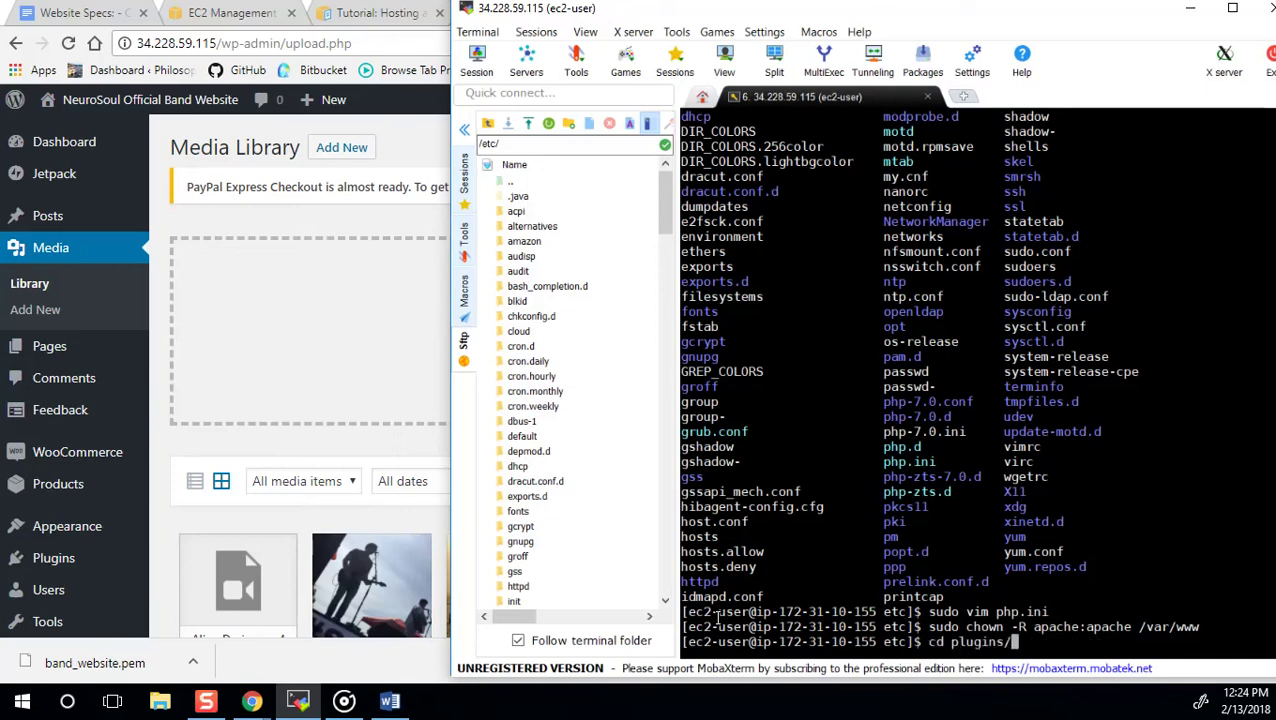
key(Up)
key(Up)
key(Up)
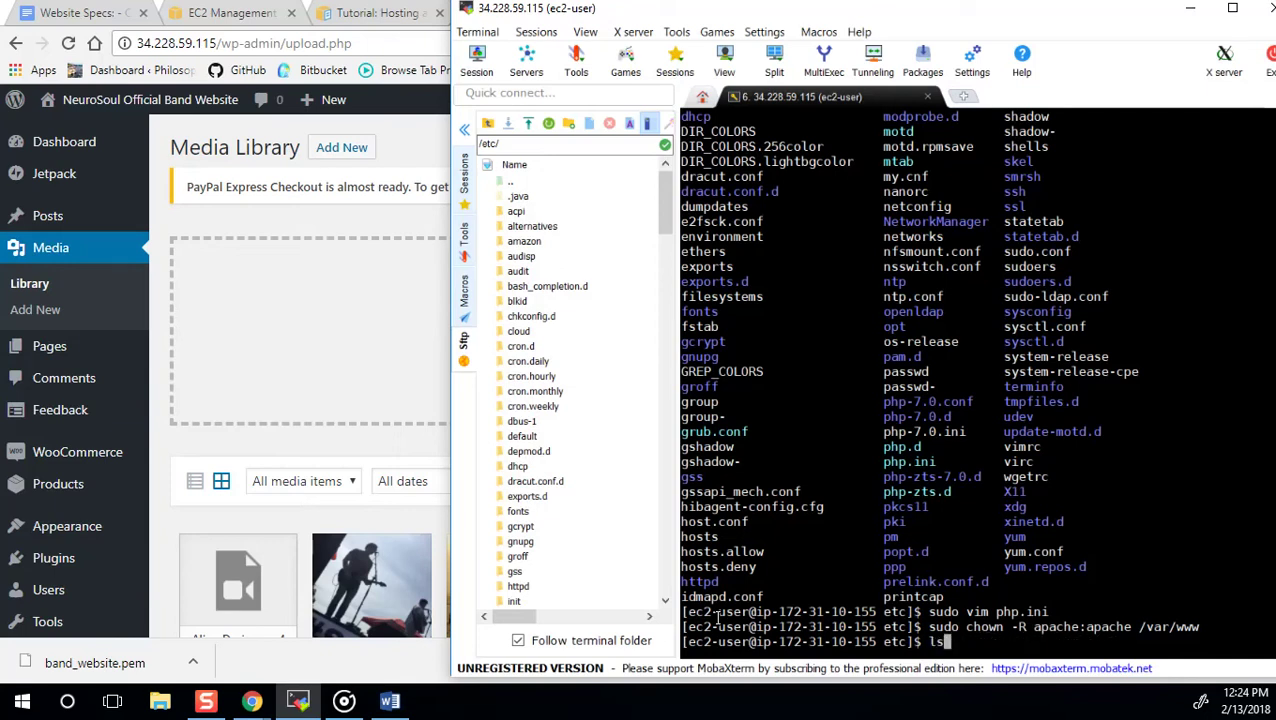
key(Down)
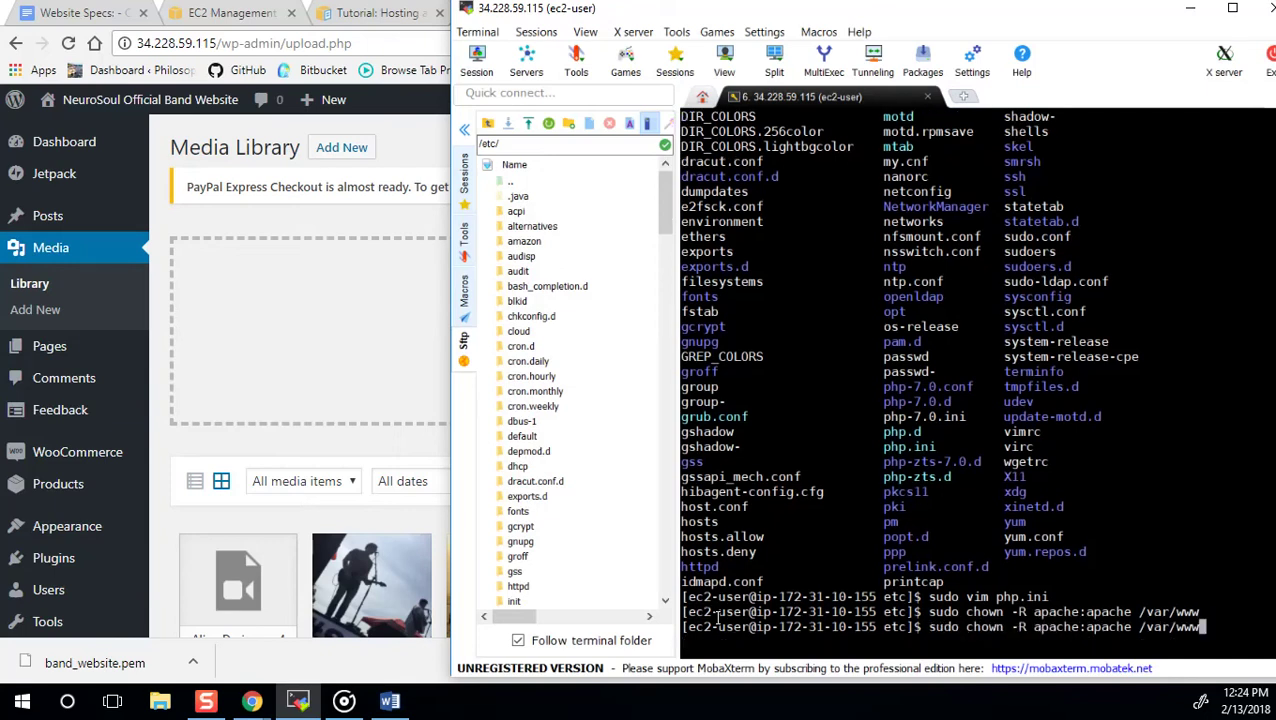
key(Down)
text(ls)
key(Up)
key(Down)
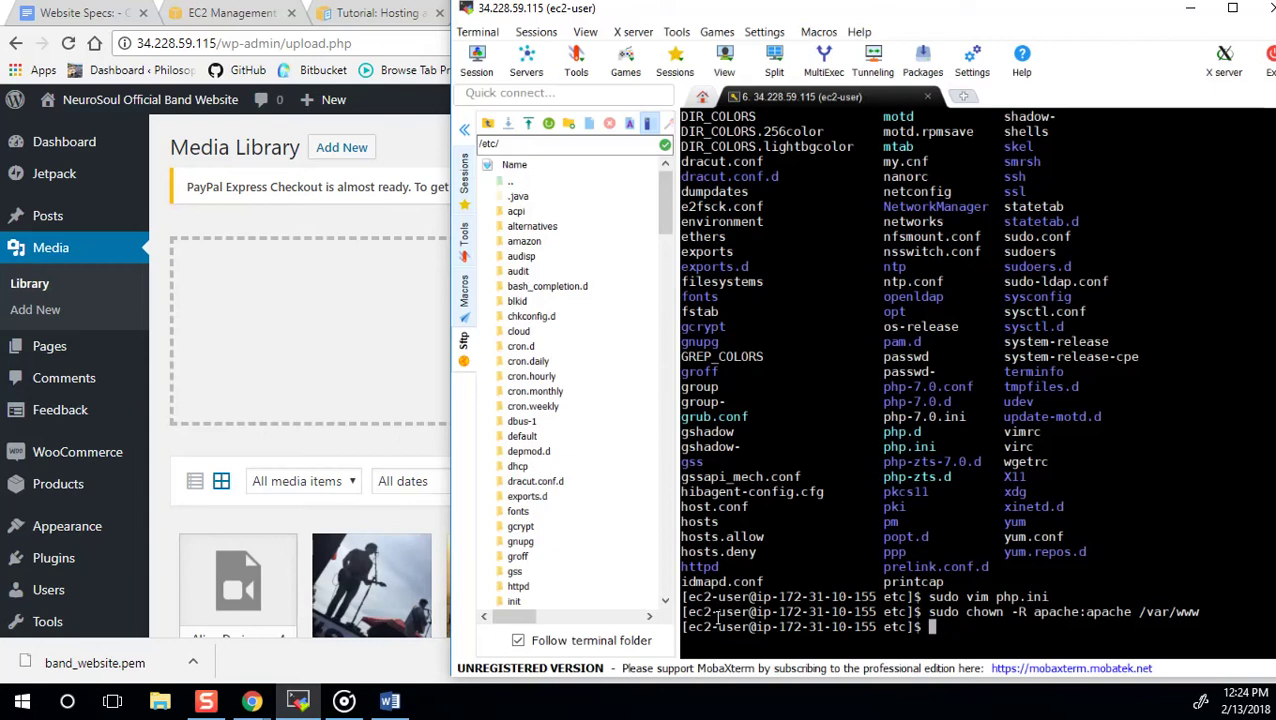
Run sudo service httpd restart to restart the web server.
text(sudo service httpd restart)
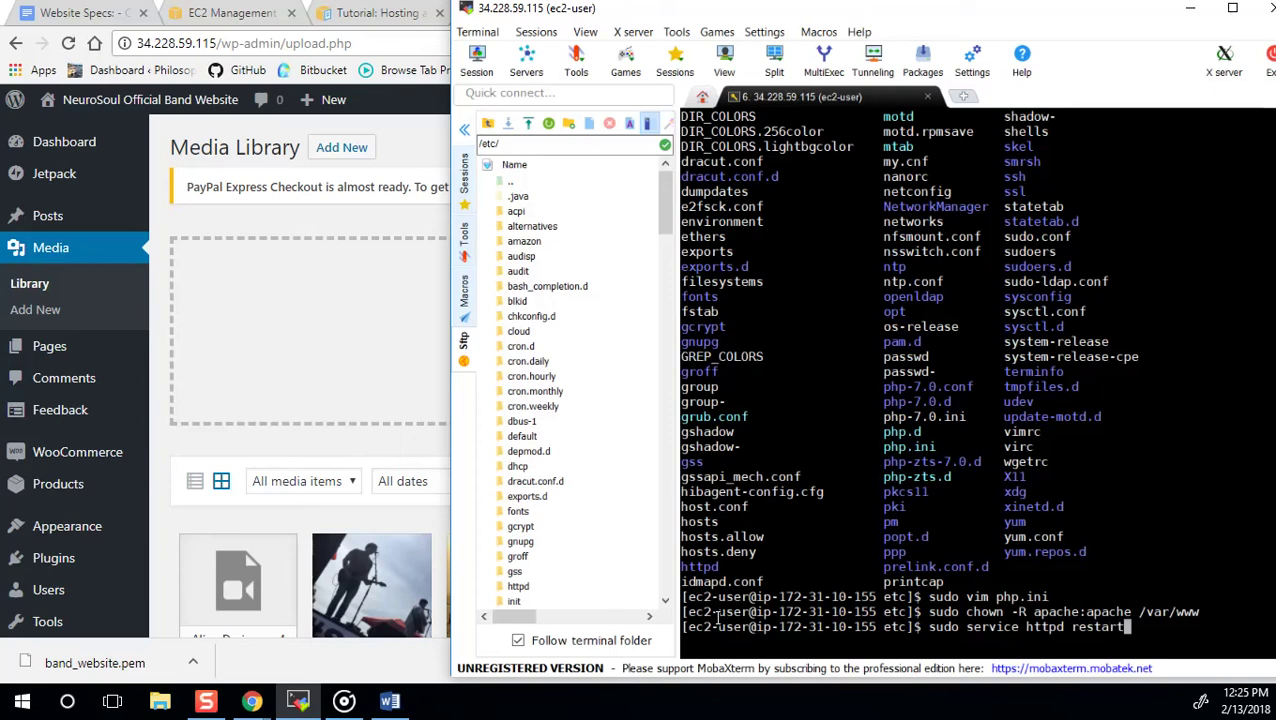
key(Return)
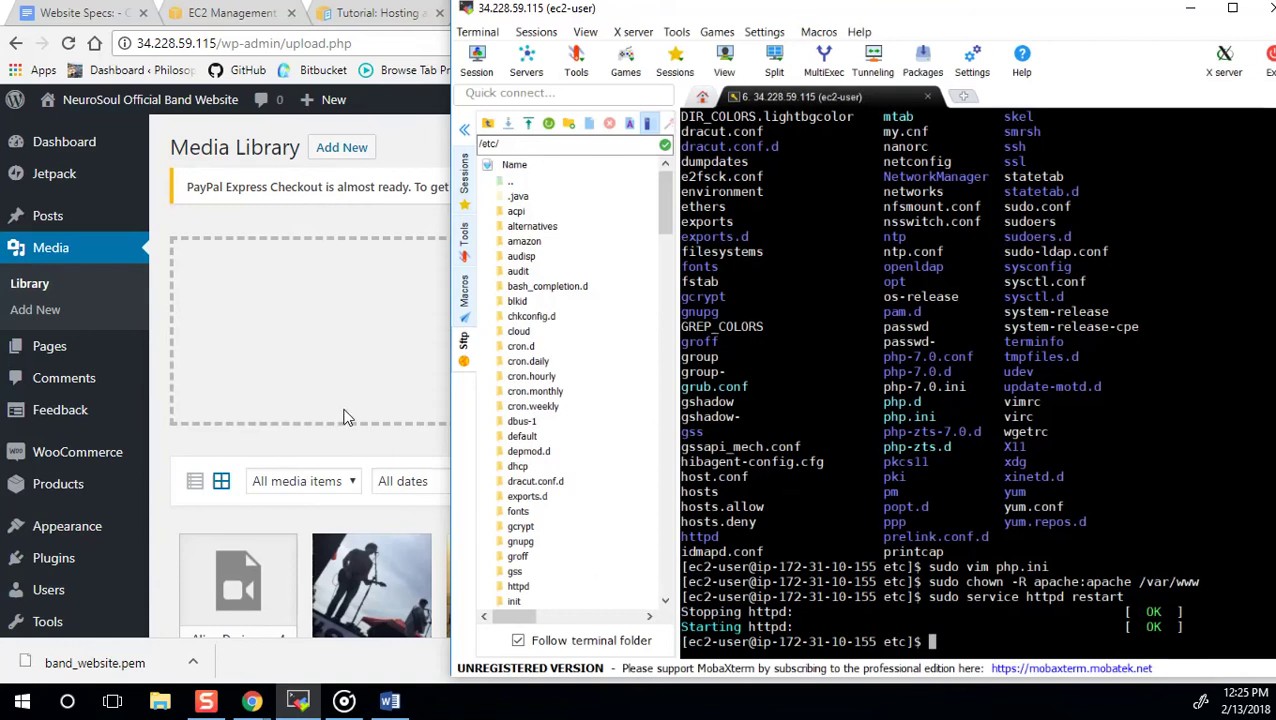
click(410, 496)
scroll(567, 481, down, 1)
scroll(567, 481, down, 2)
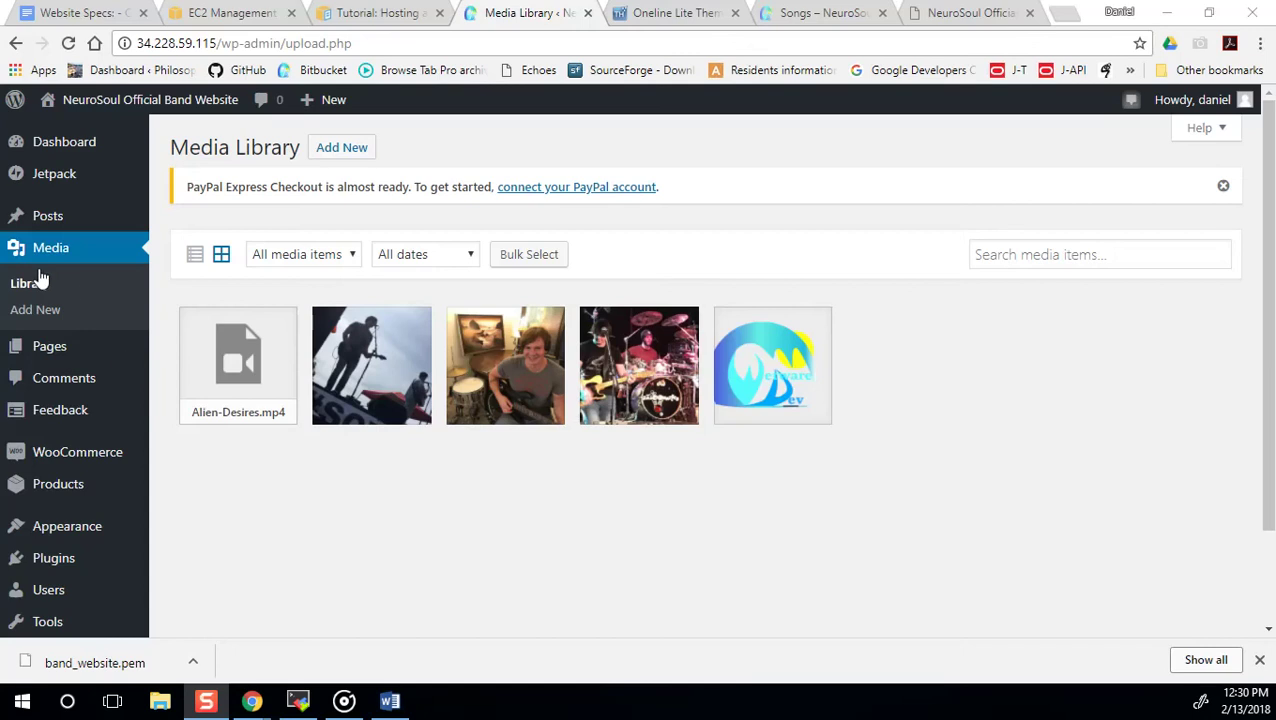
mouse_move(52, 356)
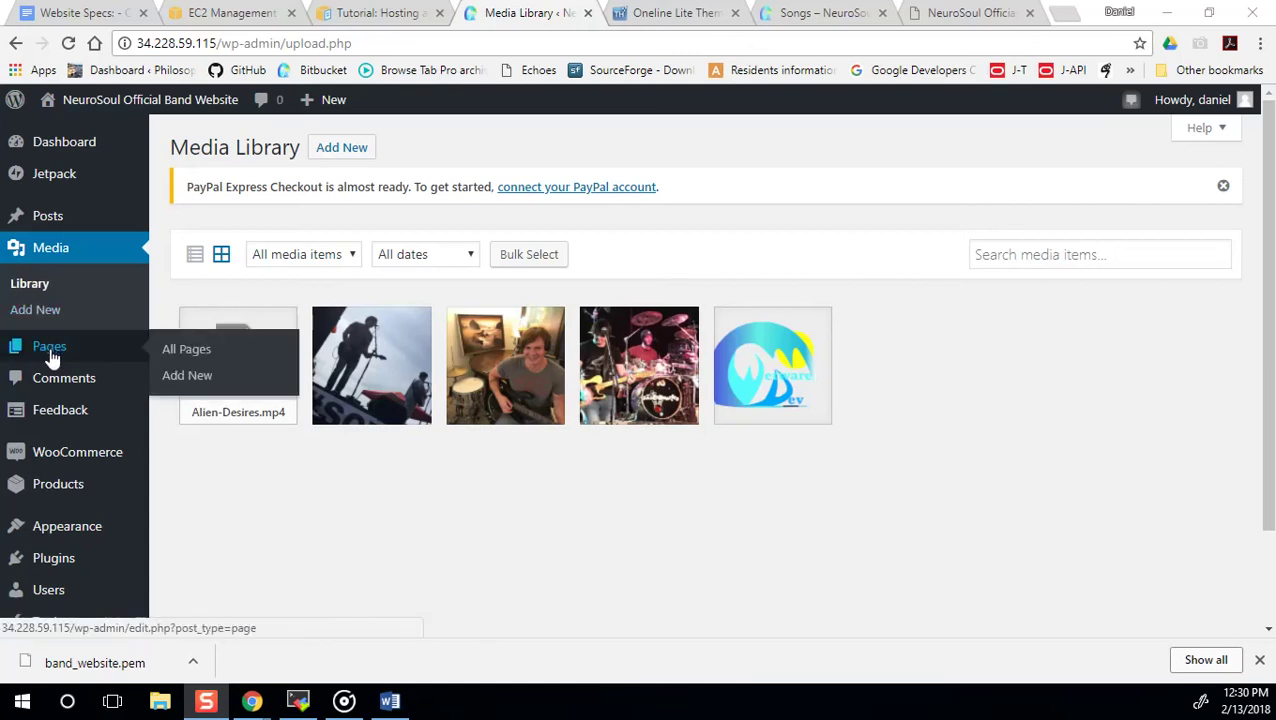
scroll(14, 433, down, 1)
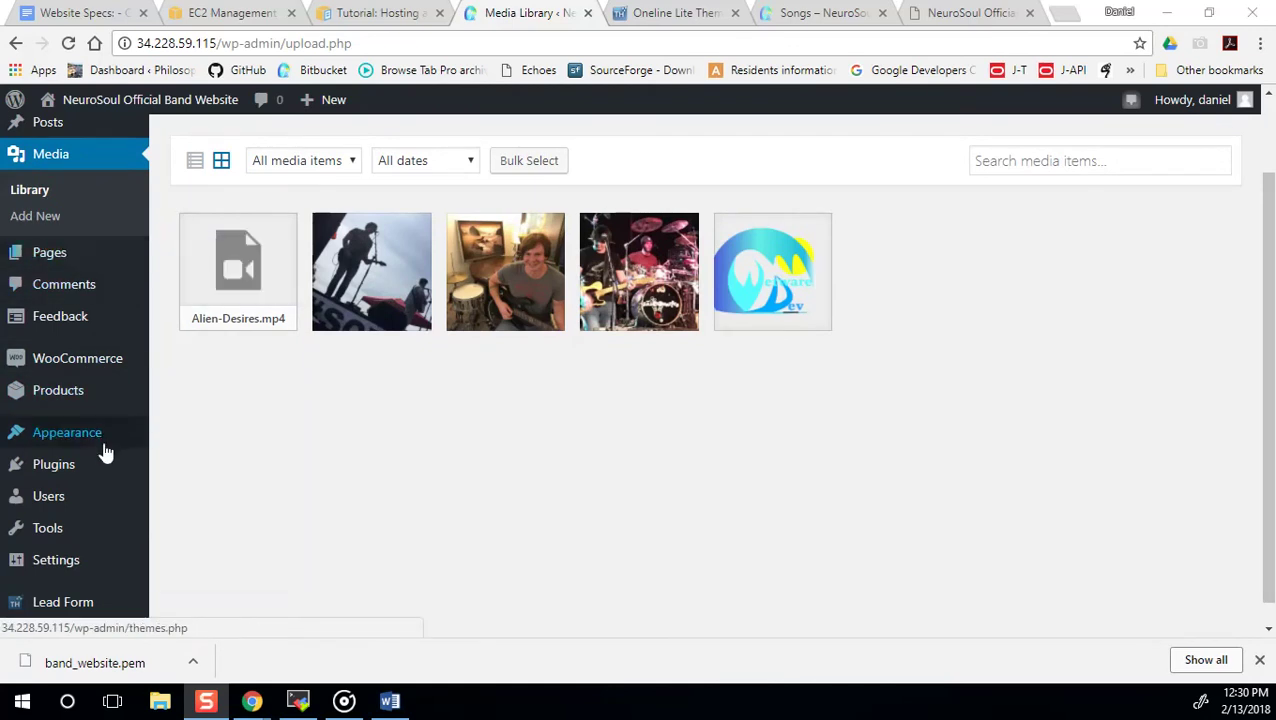
mouse_move(101, 440)
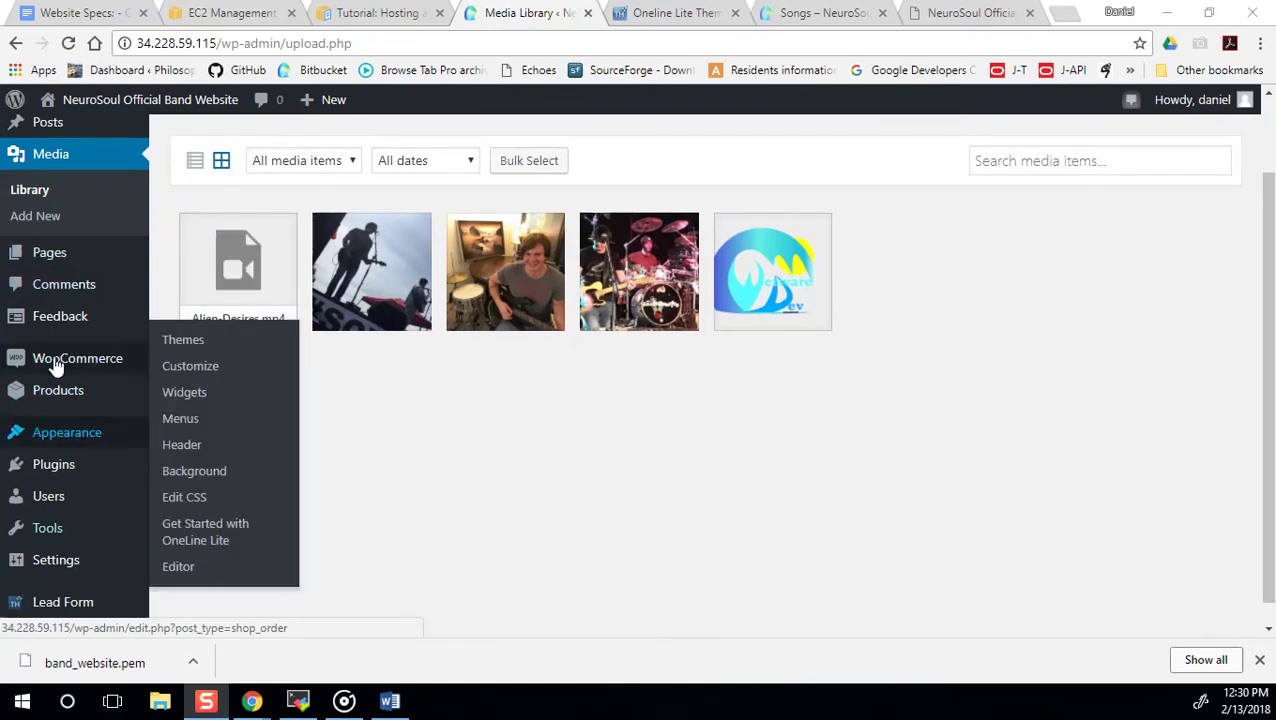
scroll(63, 362, up, 1)
scroll(101, 462, down, 1)
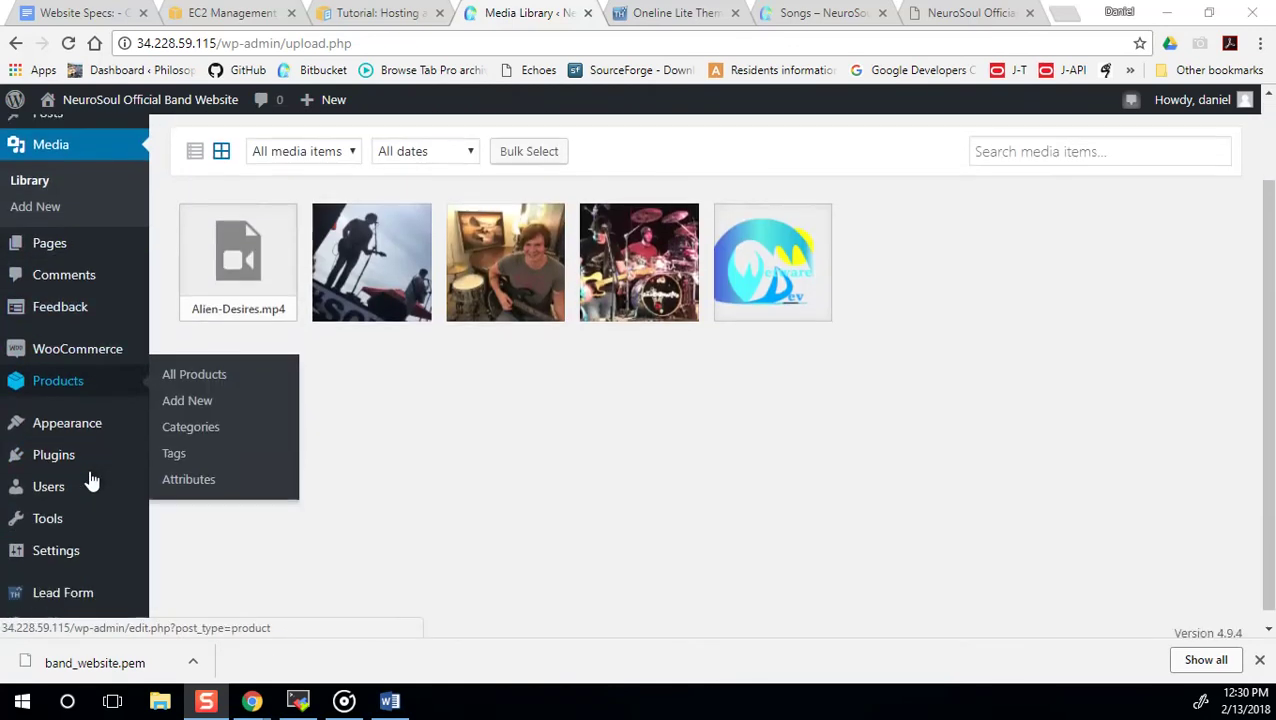
mouse_move(97, 417)
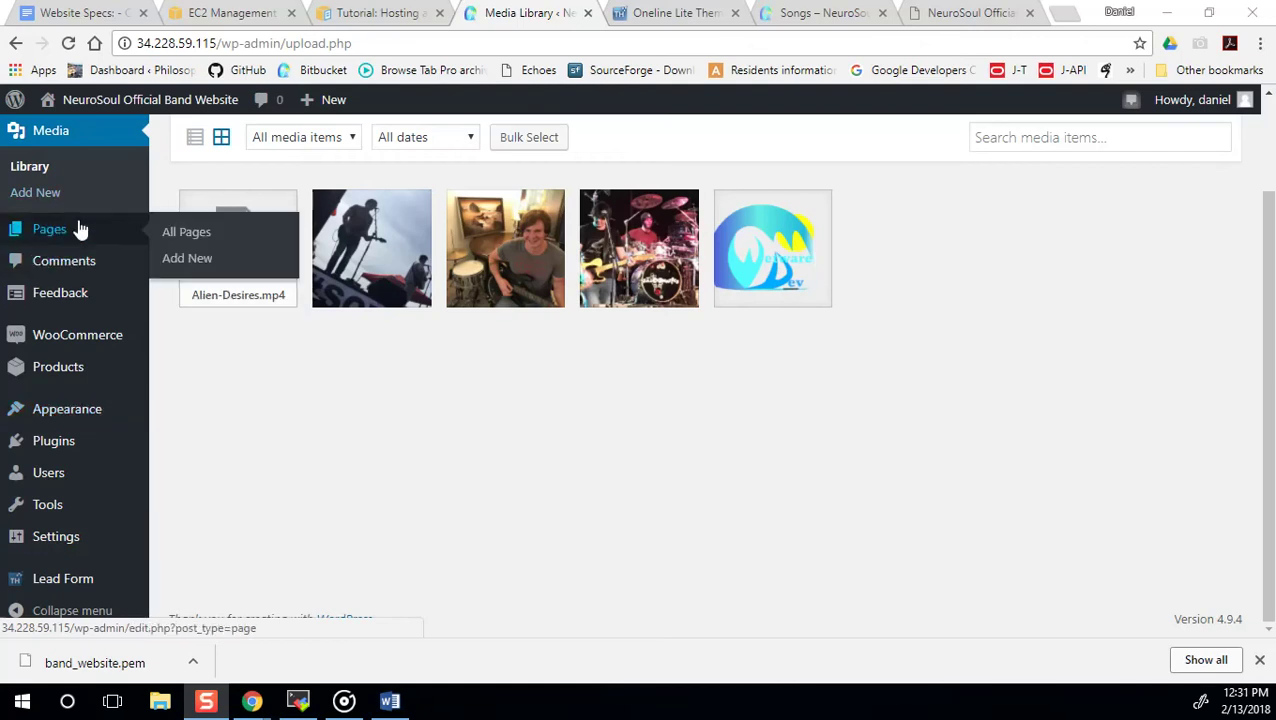
scroll(78, 234, up, 2)
mouse_move(77, 222)
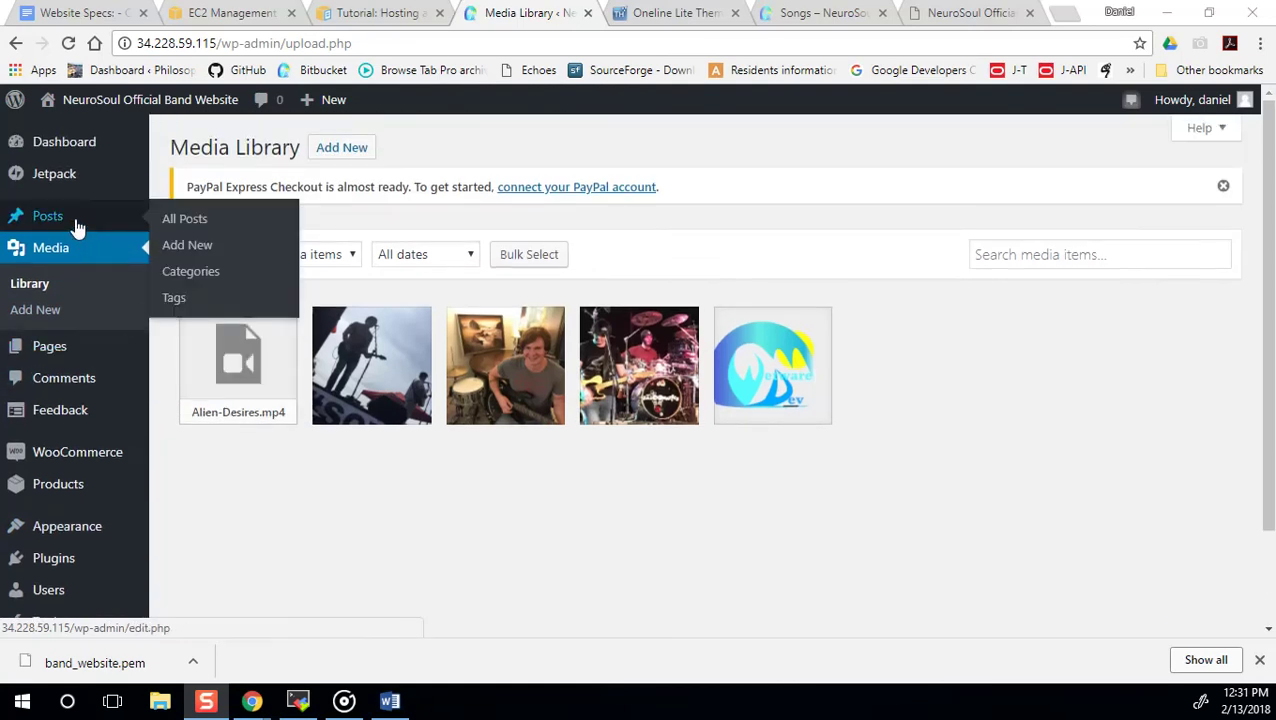
Open a new post, then activate the Twenty Seventeen theme from Appearance > Themes.
click(201, 247)
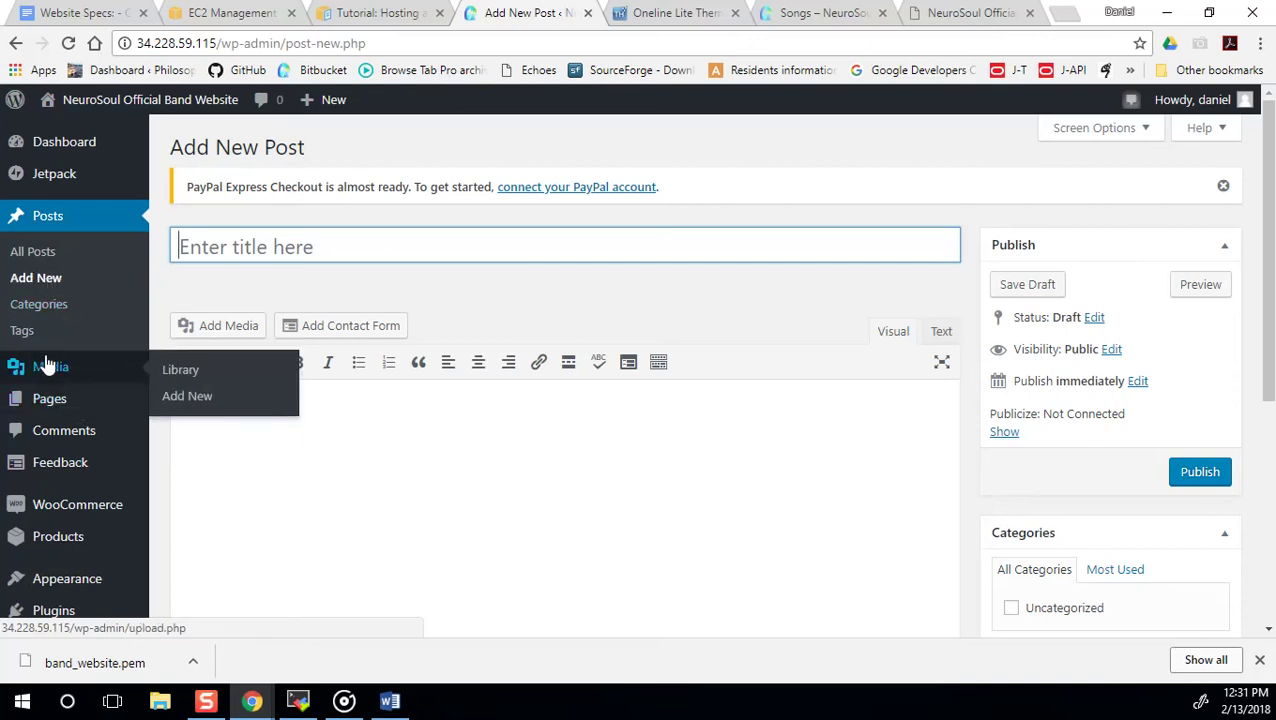
scroll(85, 415, down, 3)
mouse_move(86, 537)
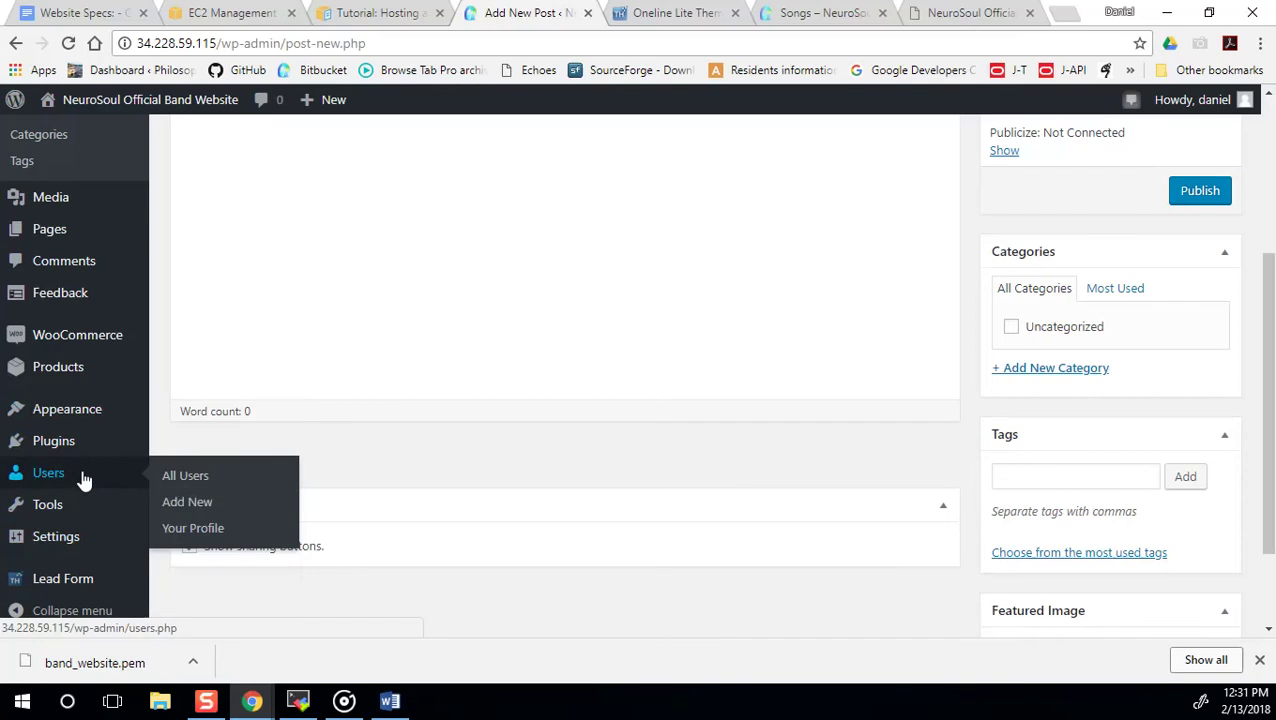
click(205, 358)
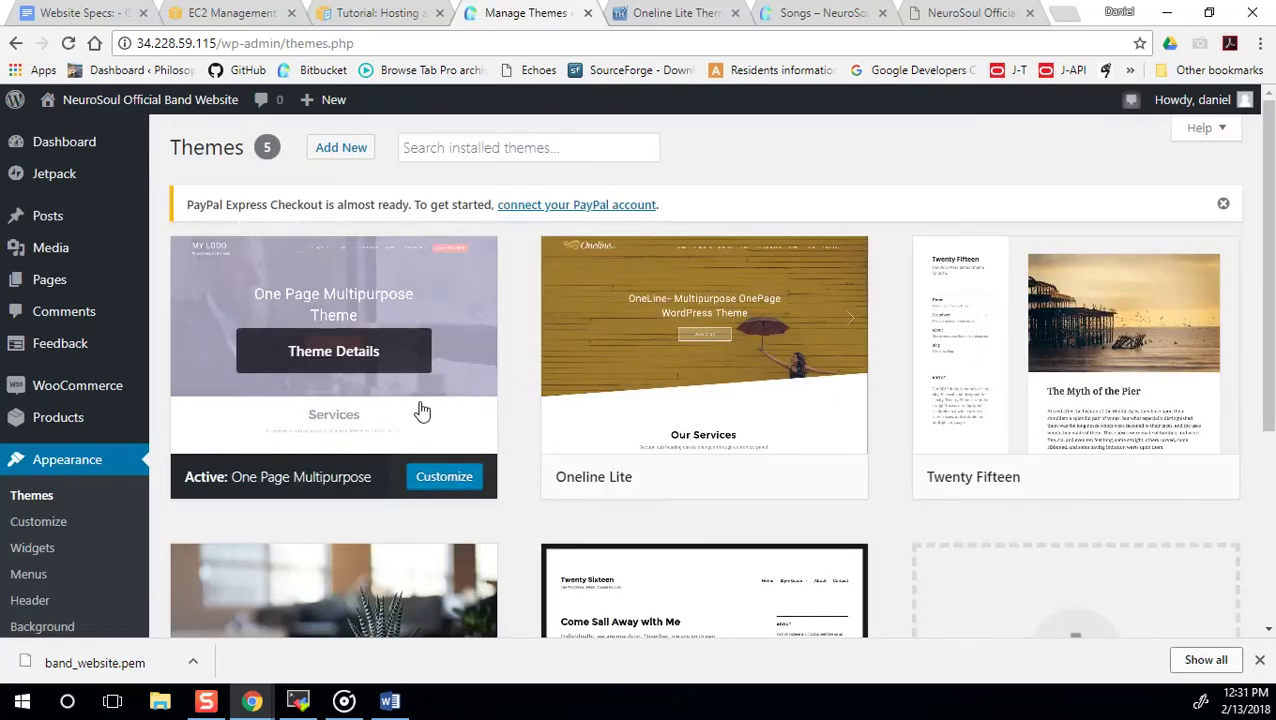
mouse_move(584, 484)
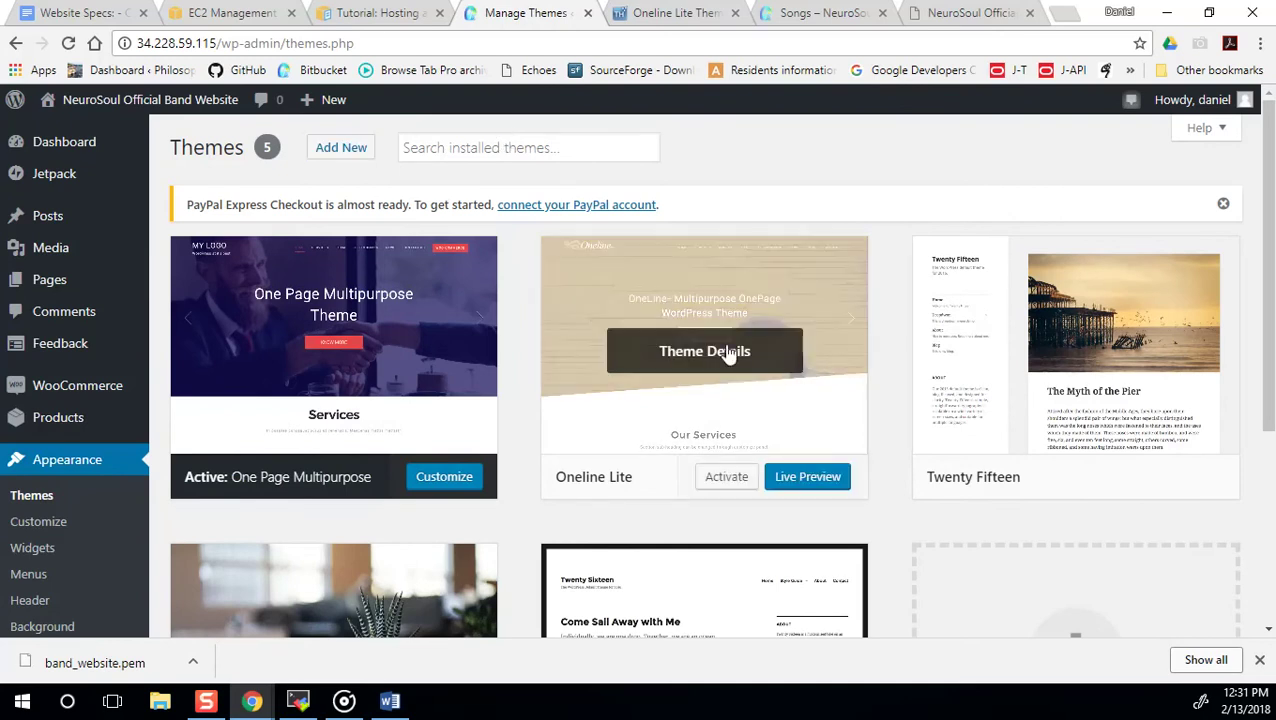
scroll(714, 378, down, 3)
mouse_move(400, 393)
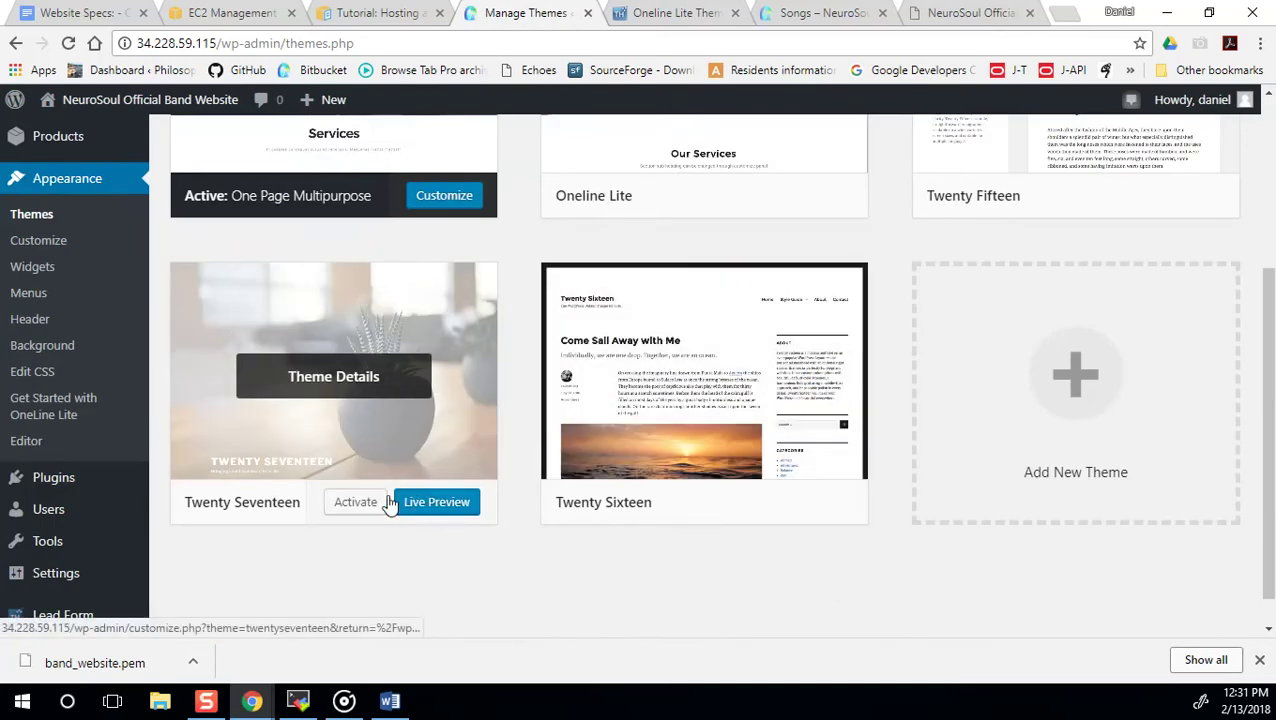
click(372, 503)
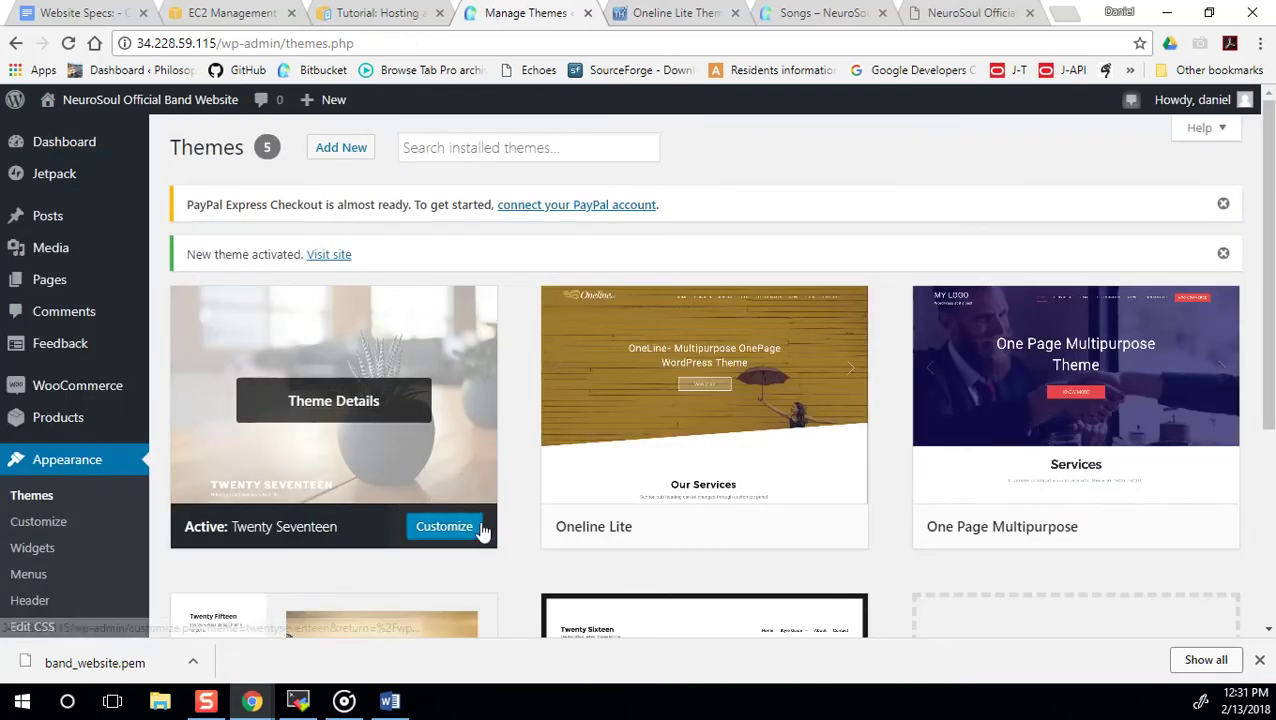
In the Songs tab, remove index.php/songs/ from the URL and load the site's root address.
click(776, 14)
click(451, 45)
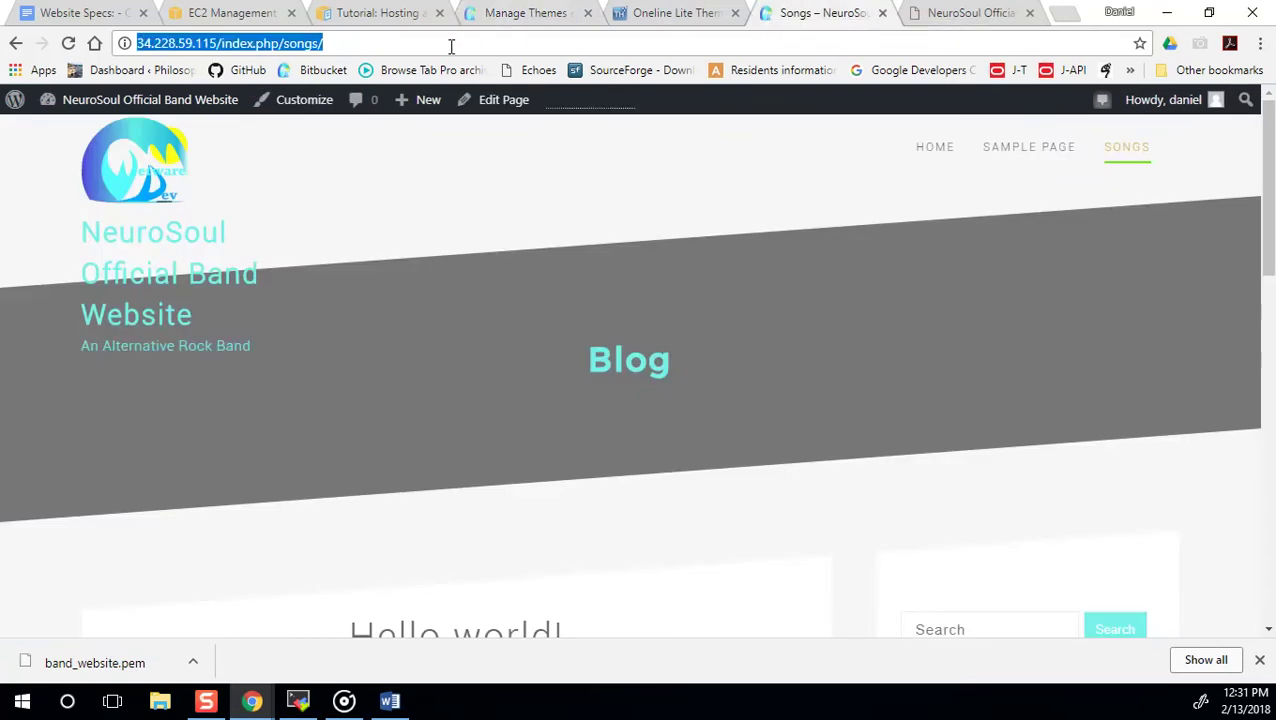
drag(323, 43, 224, 45)
key(BackSpace)
key(Return)
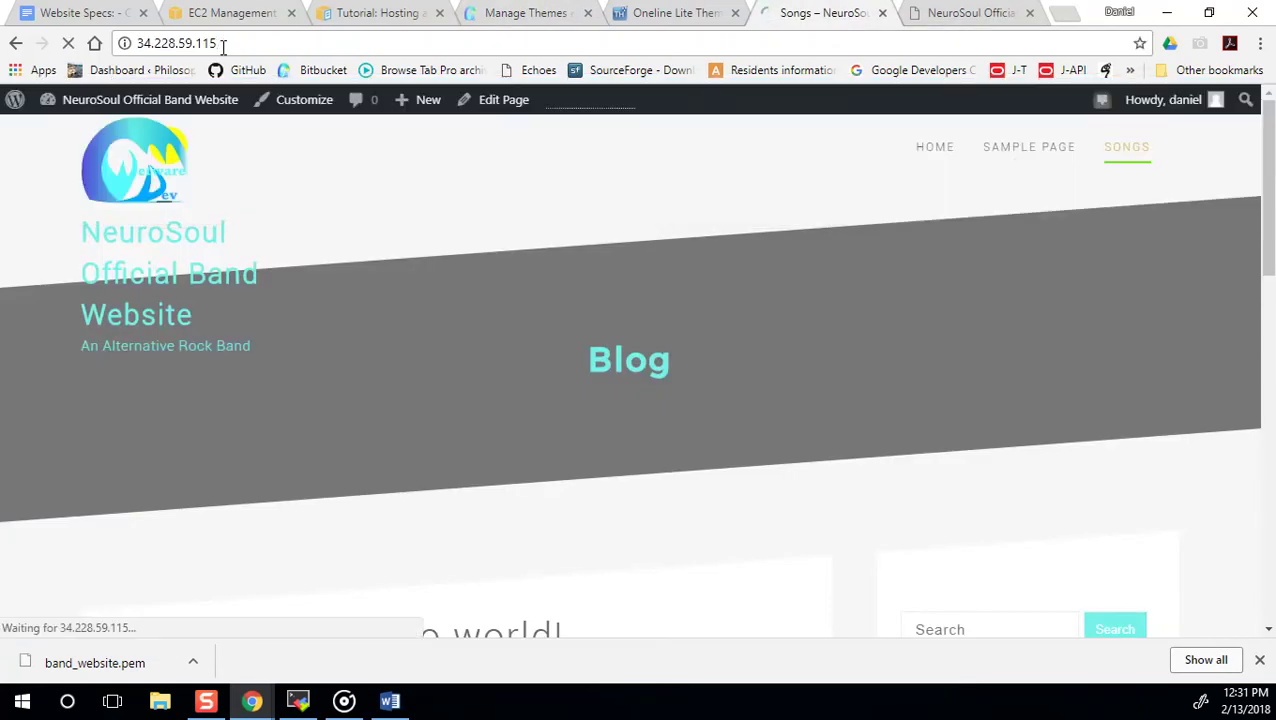
click(275, 38)
key(Return)
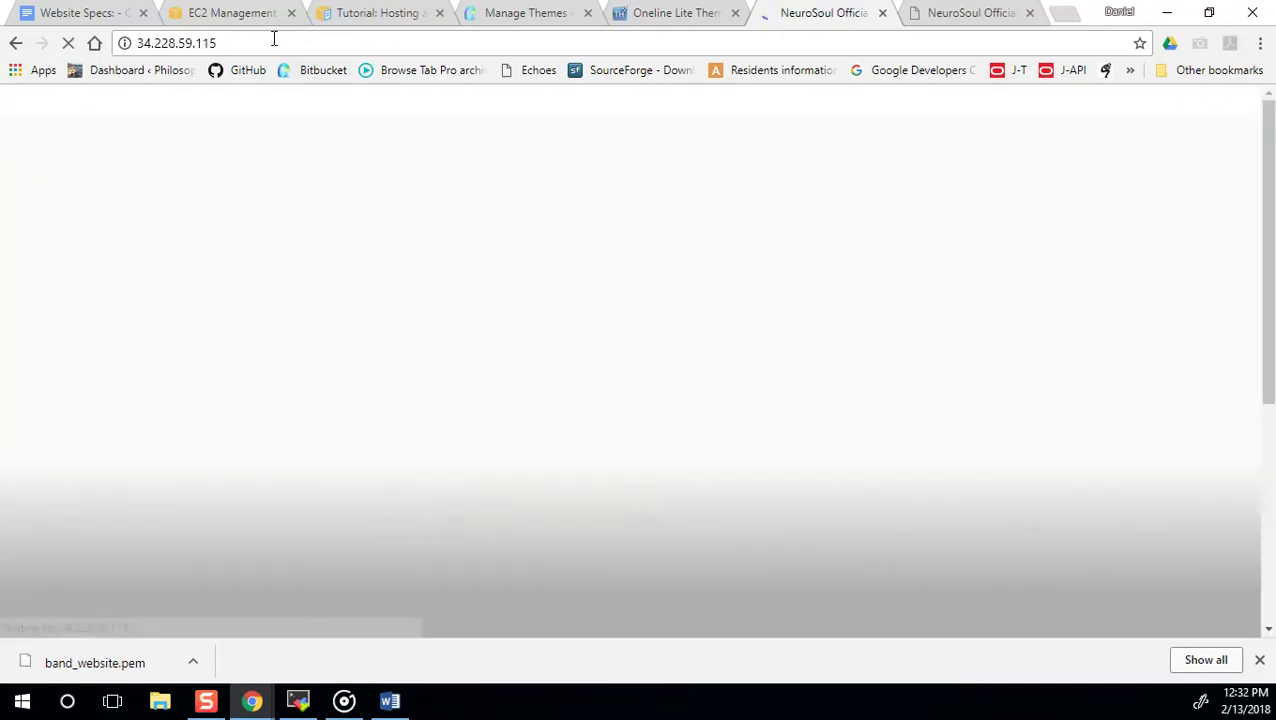
Scroll through the front page's Twenty Seventeen header image, title and tagline.
scroll(548, 397, down, 2)
scroll(548, 397, up, 2)
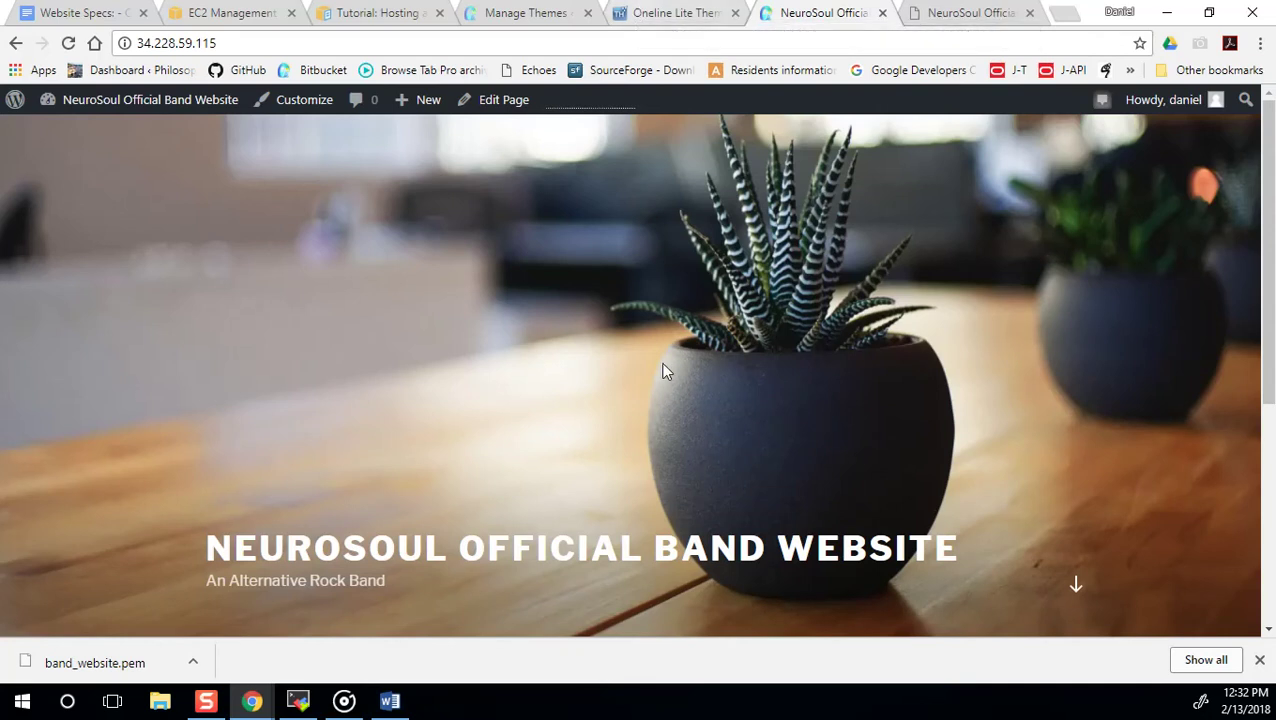
scroll(664, 370, down, 3)
scroll(436, 569, up, 3)
scroll(984, 275, down, 4)
scroll(830, 440, up, 4)
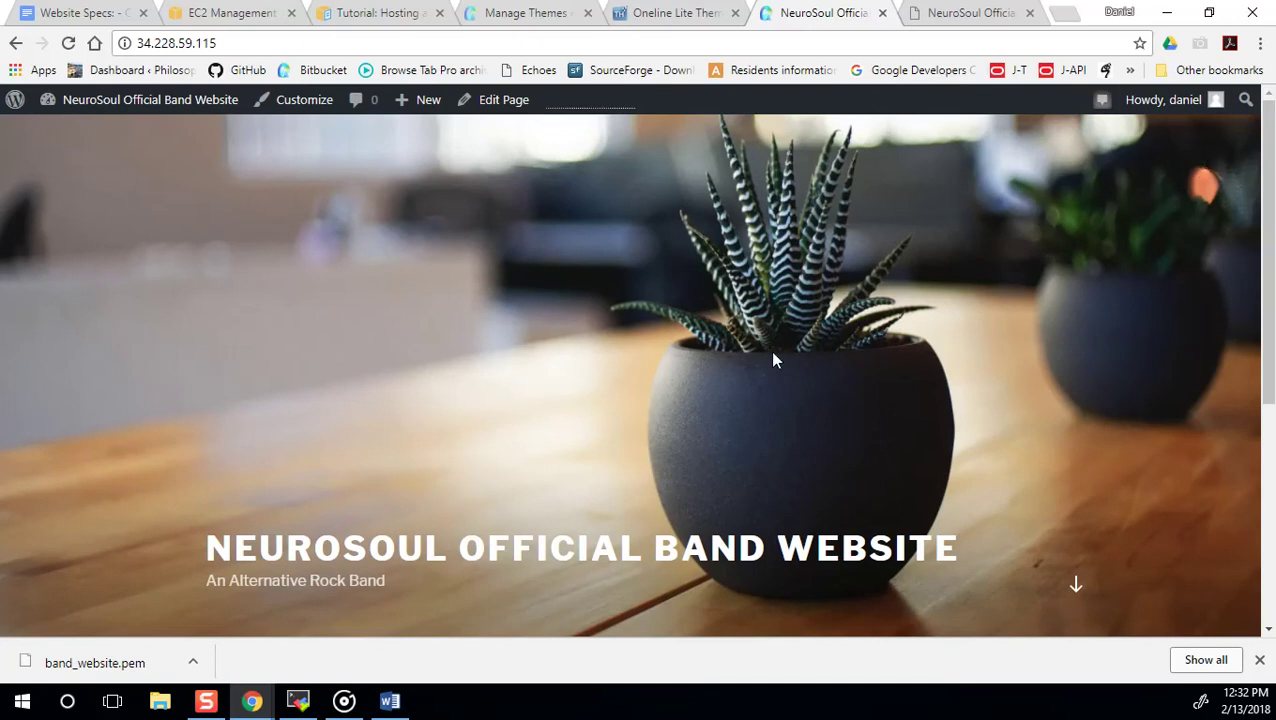
scroll(740, 384, down, 5)
scroll(424, 424, up, 2)
scroll(557, 480, up, 3)
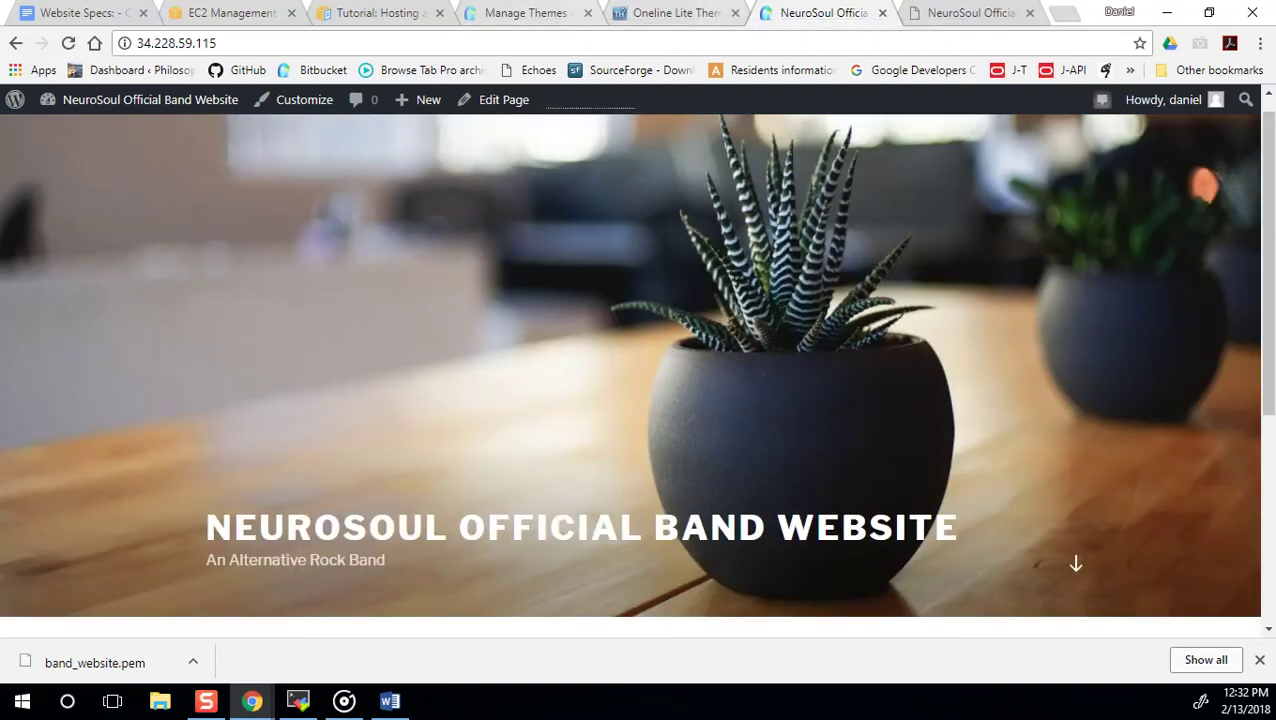
Back on the Themes page, search the installed themes for 'slider'.
click(521, 11)
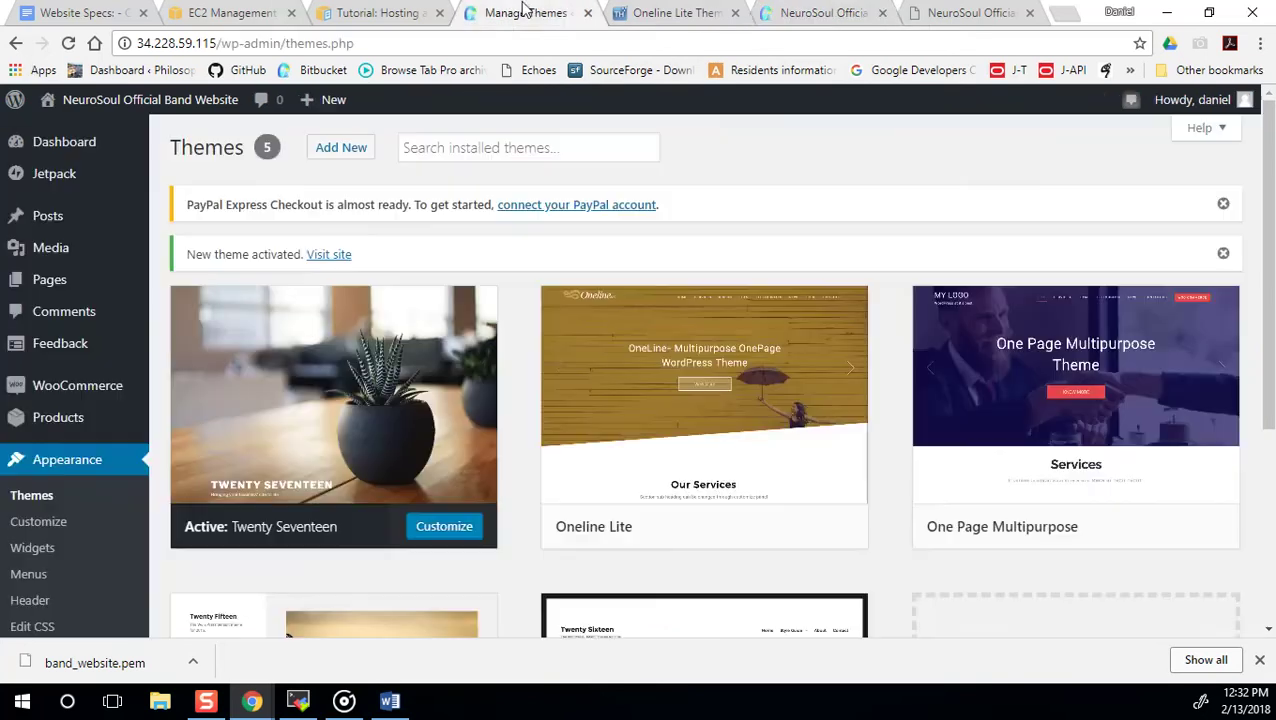
click(476, 147)
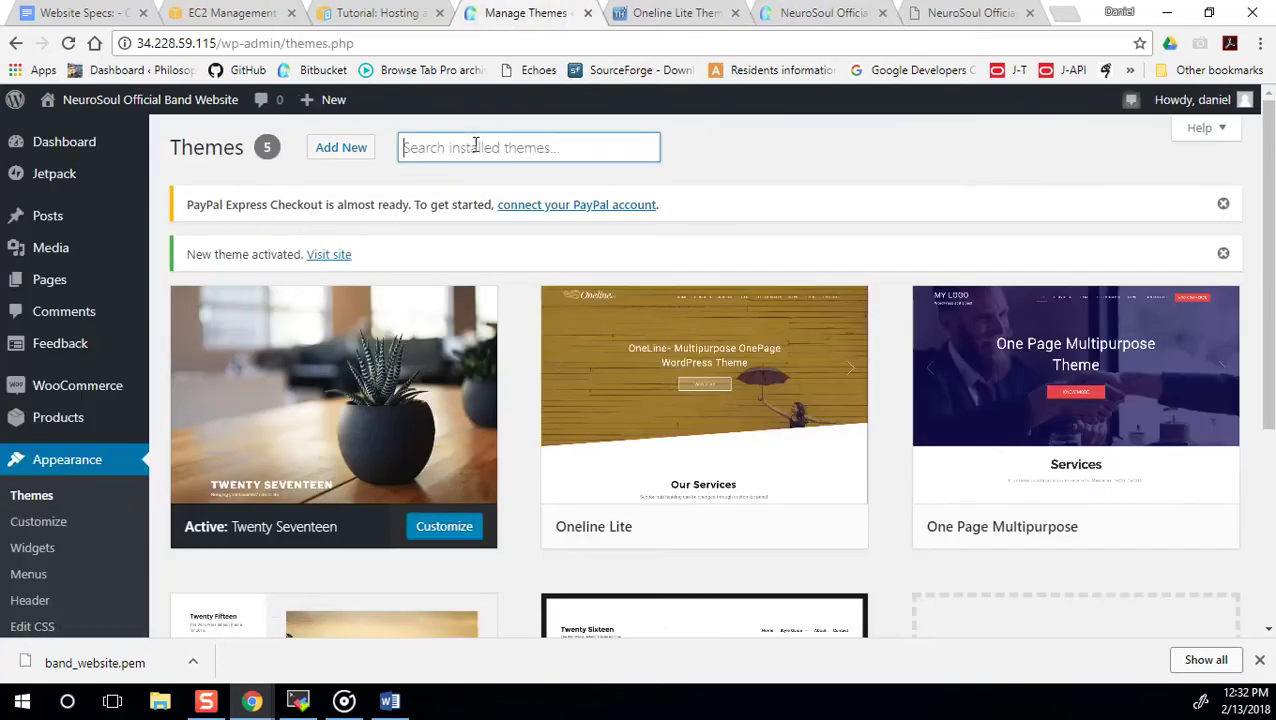
text(slider)
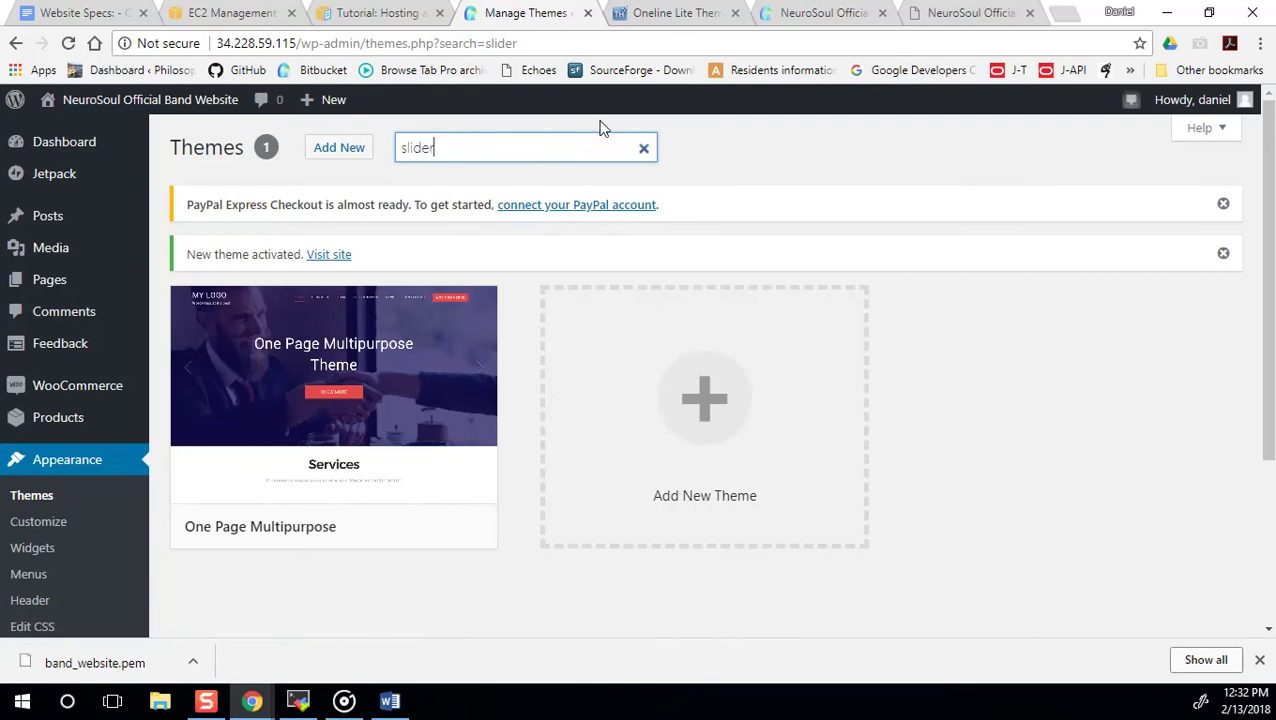
Search the theme directory for 'slider' and open the One Page Multipurpose preview.
click(312, 152)
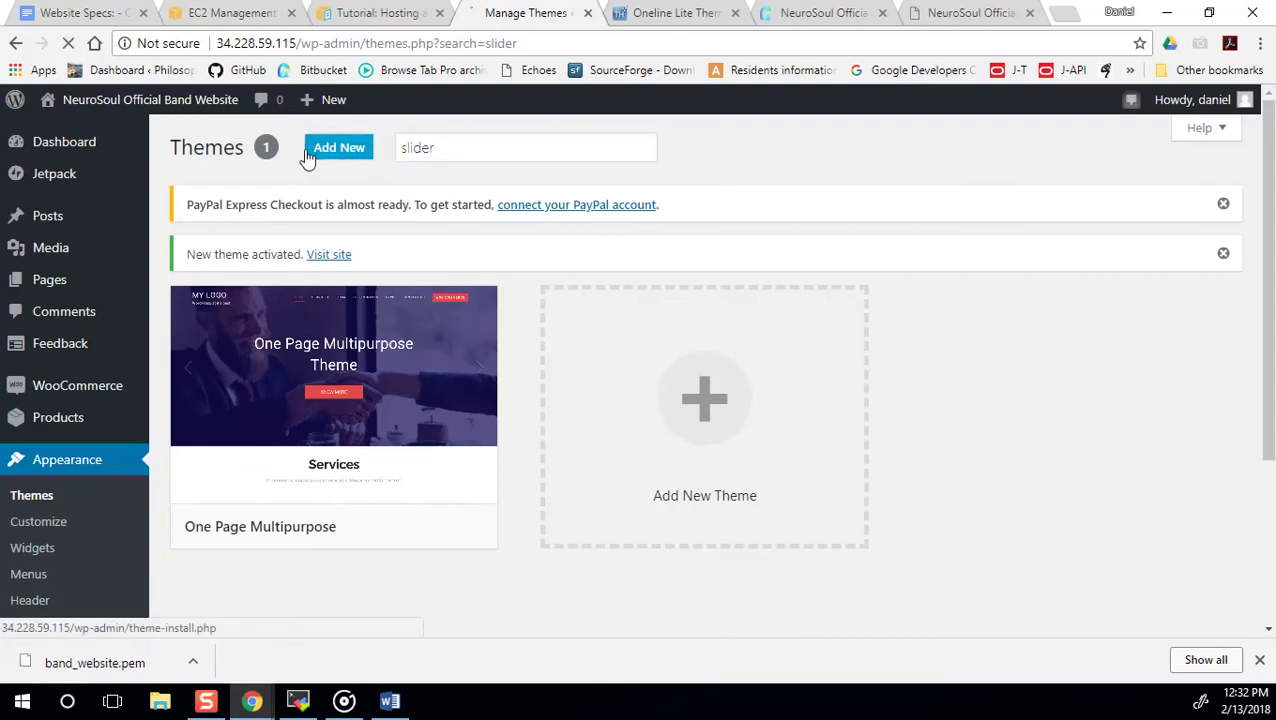
click(1002, 258)
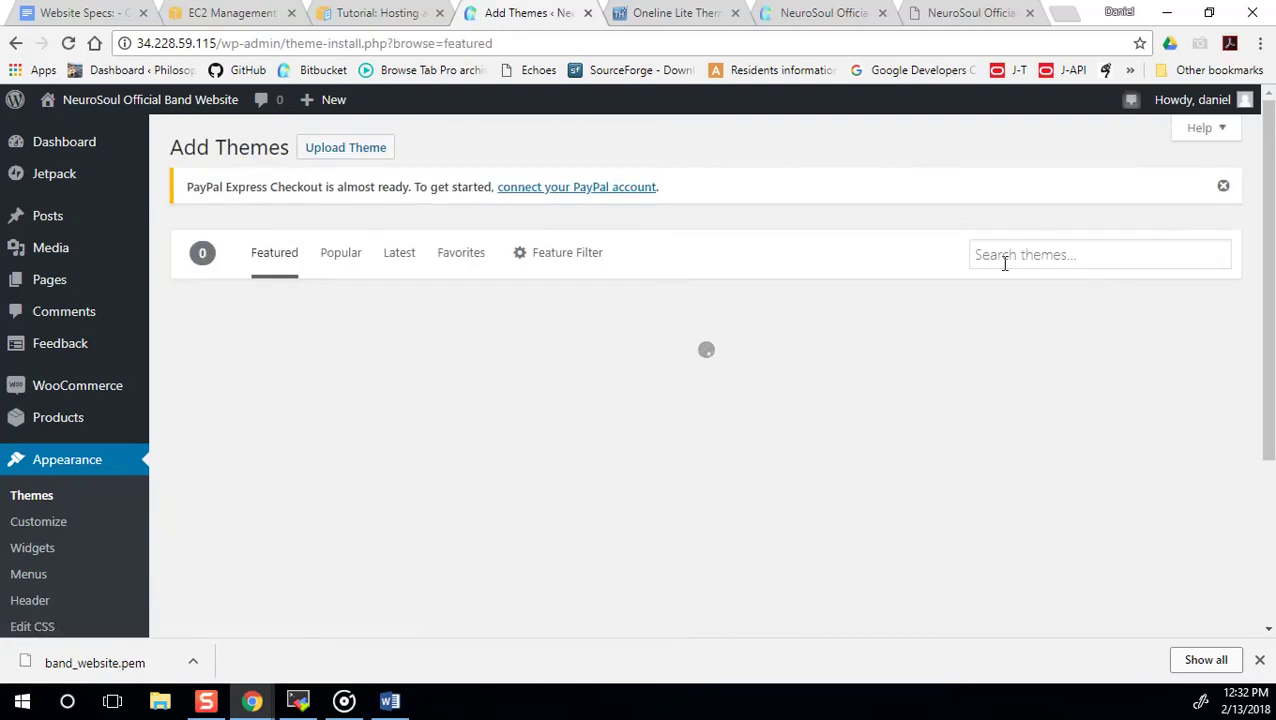
text(slider)
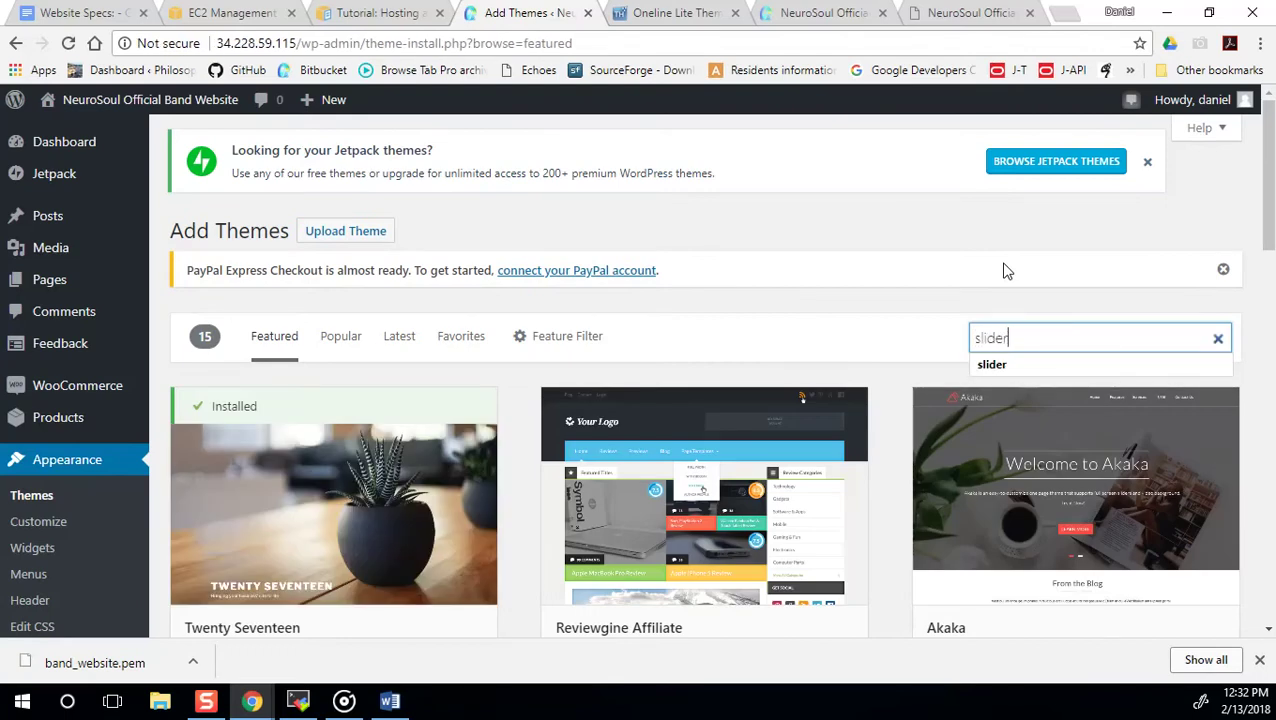
key(Return)
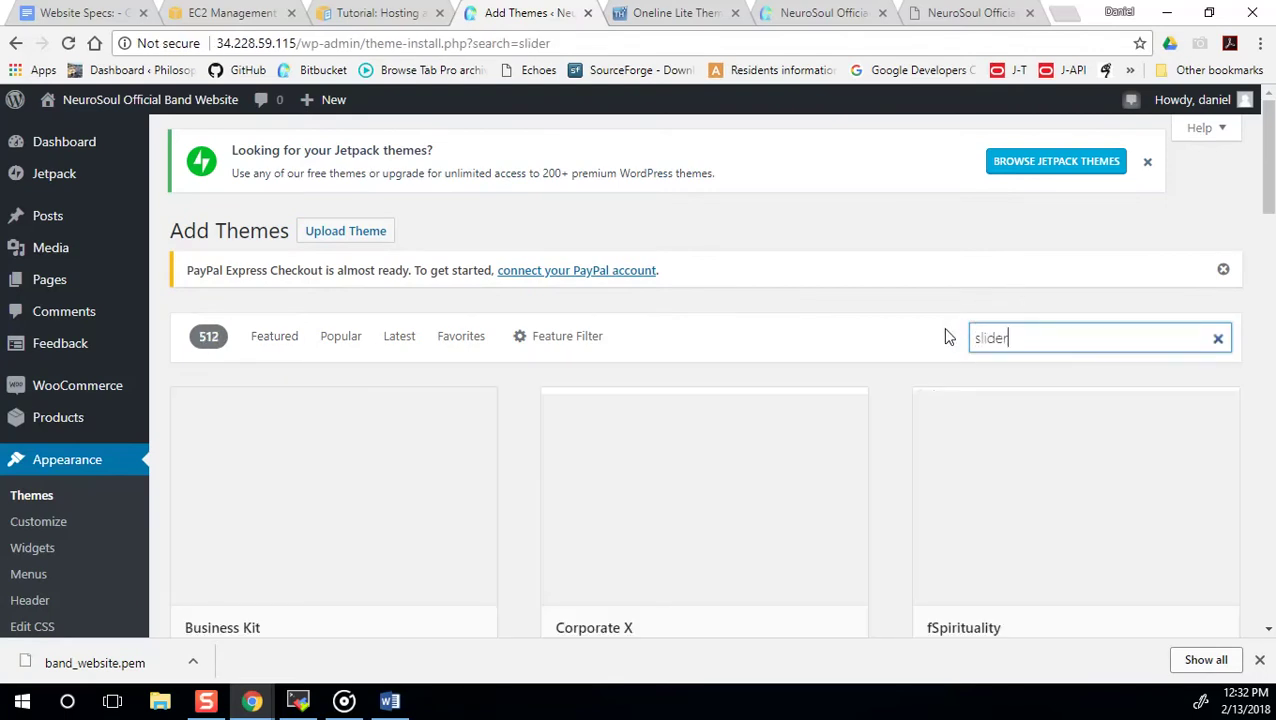
scroll(836, 368, down, 4)
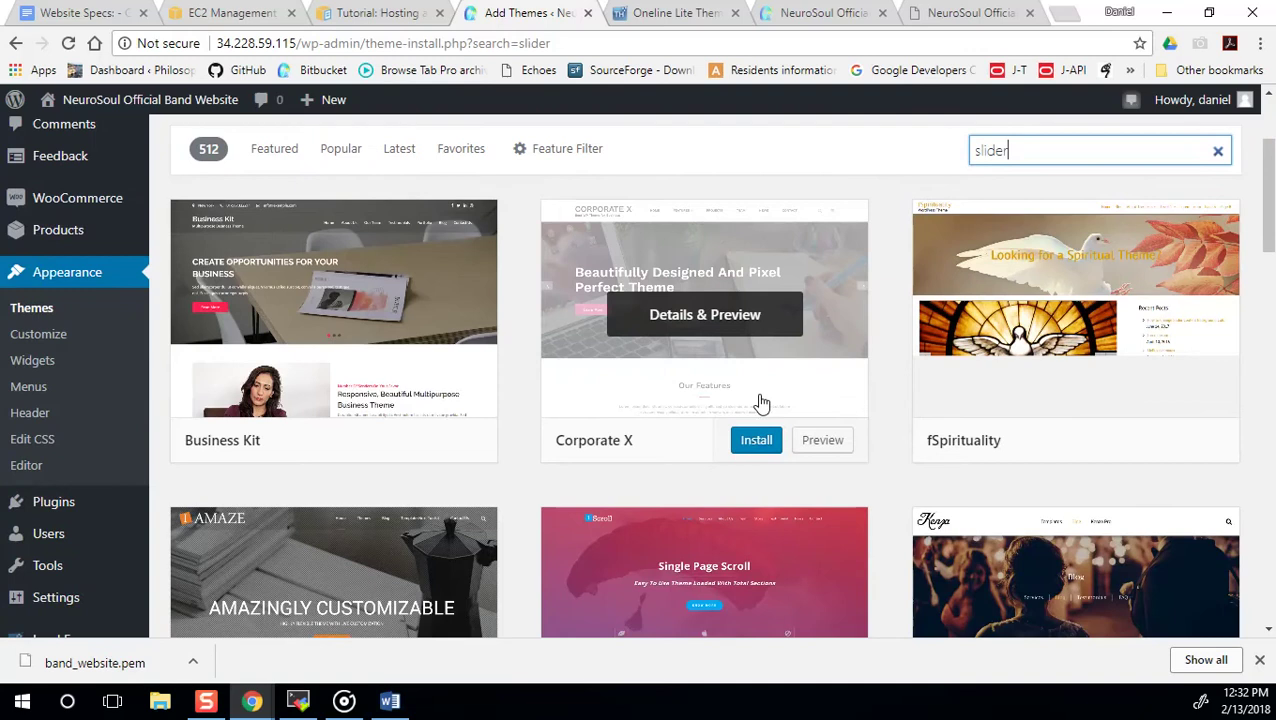
scroll(833, 428, down, 6)
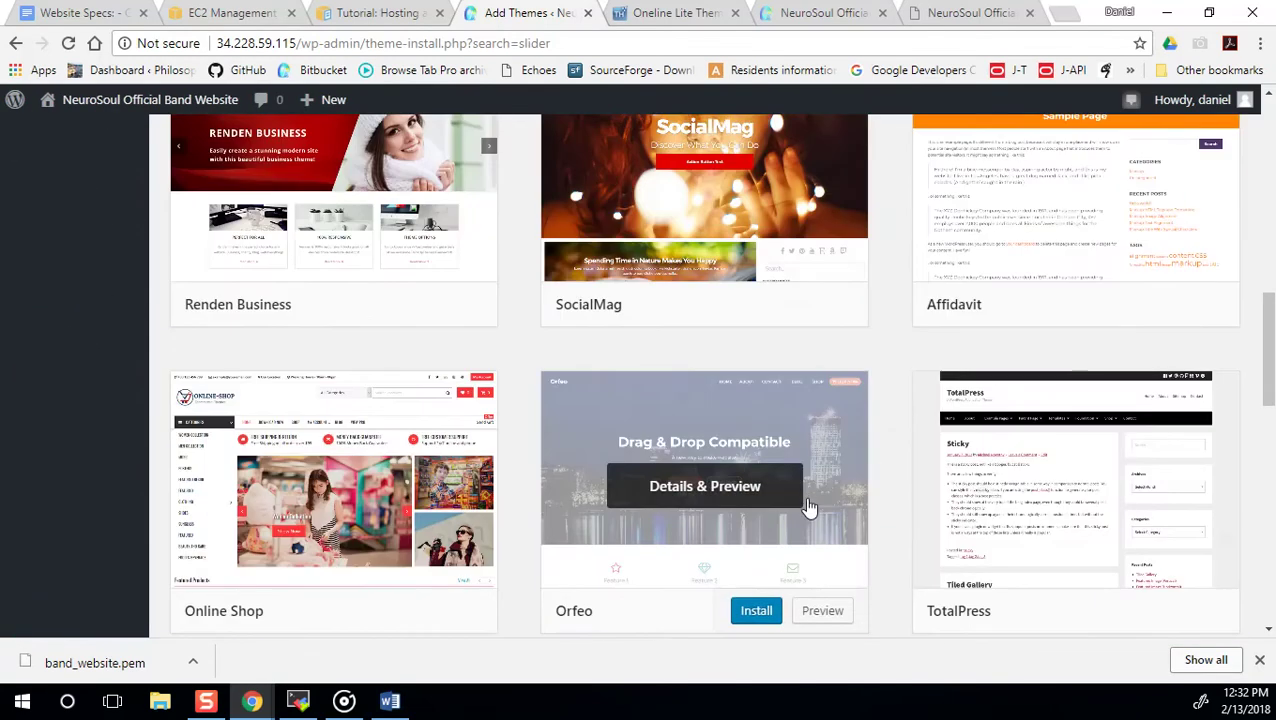
scroll(919, 399, down, 6)
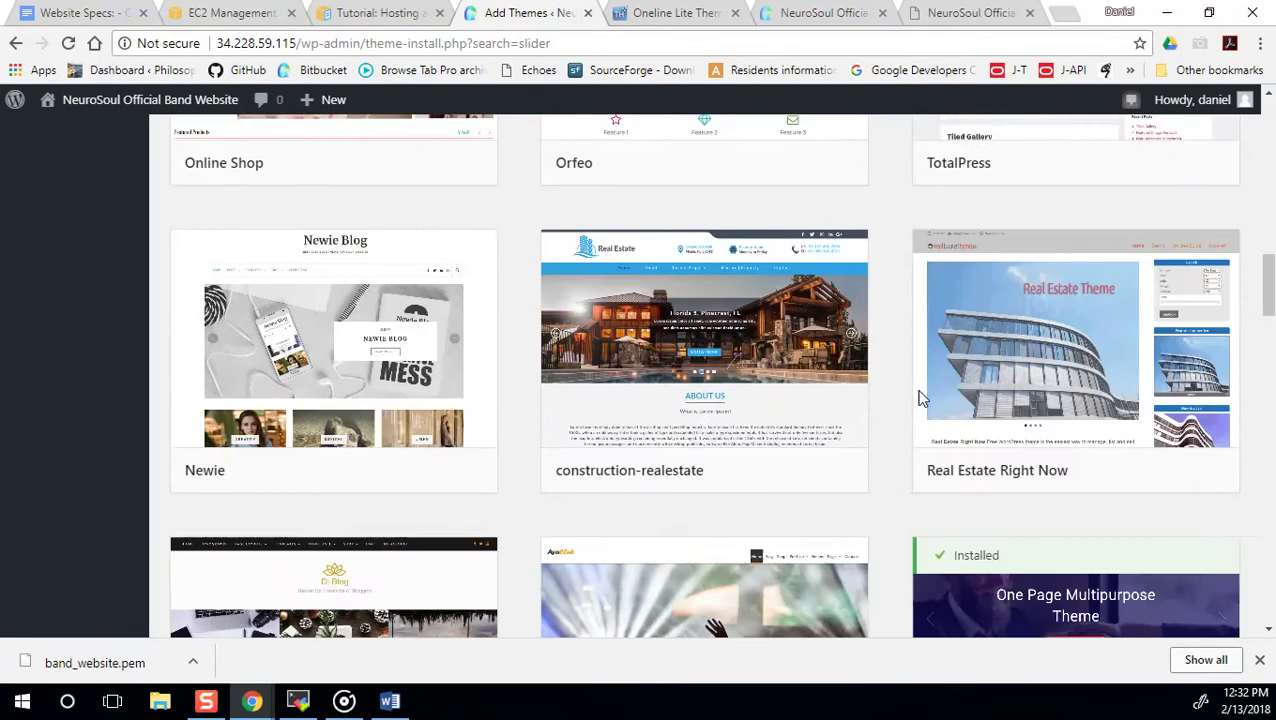
scroll(919, 399, down, 1)
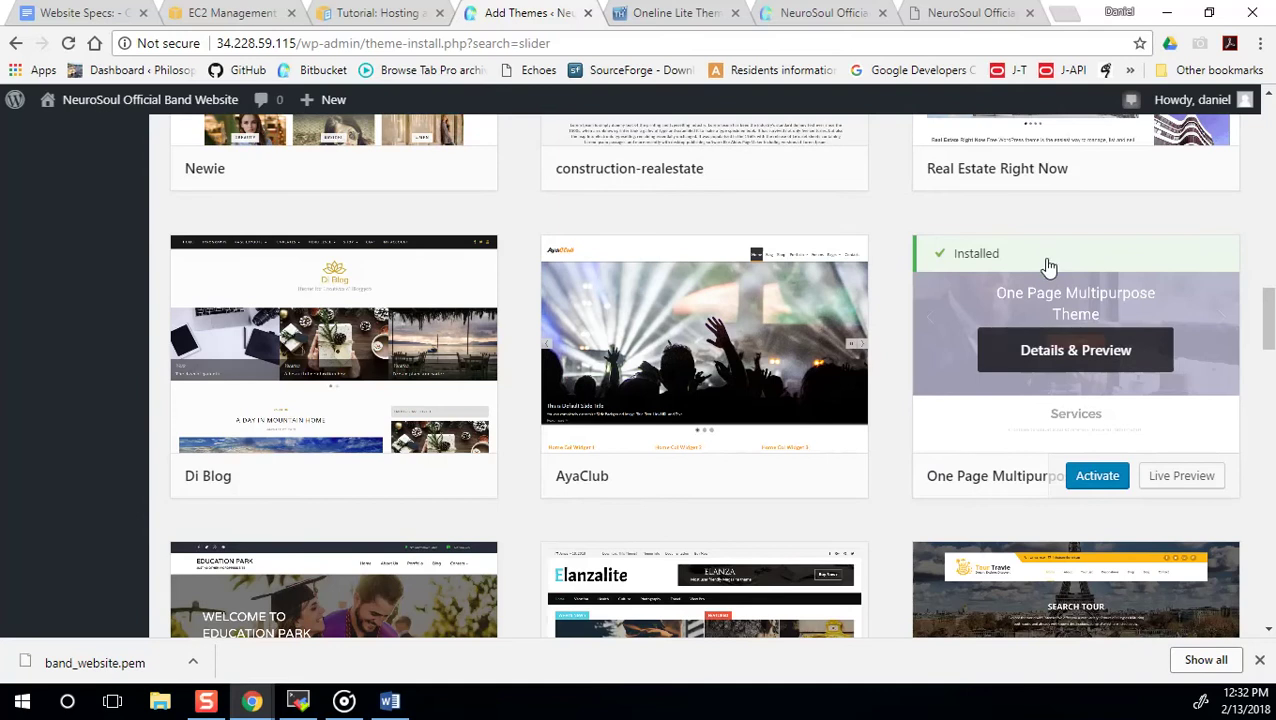
click(1049, 437)
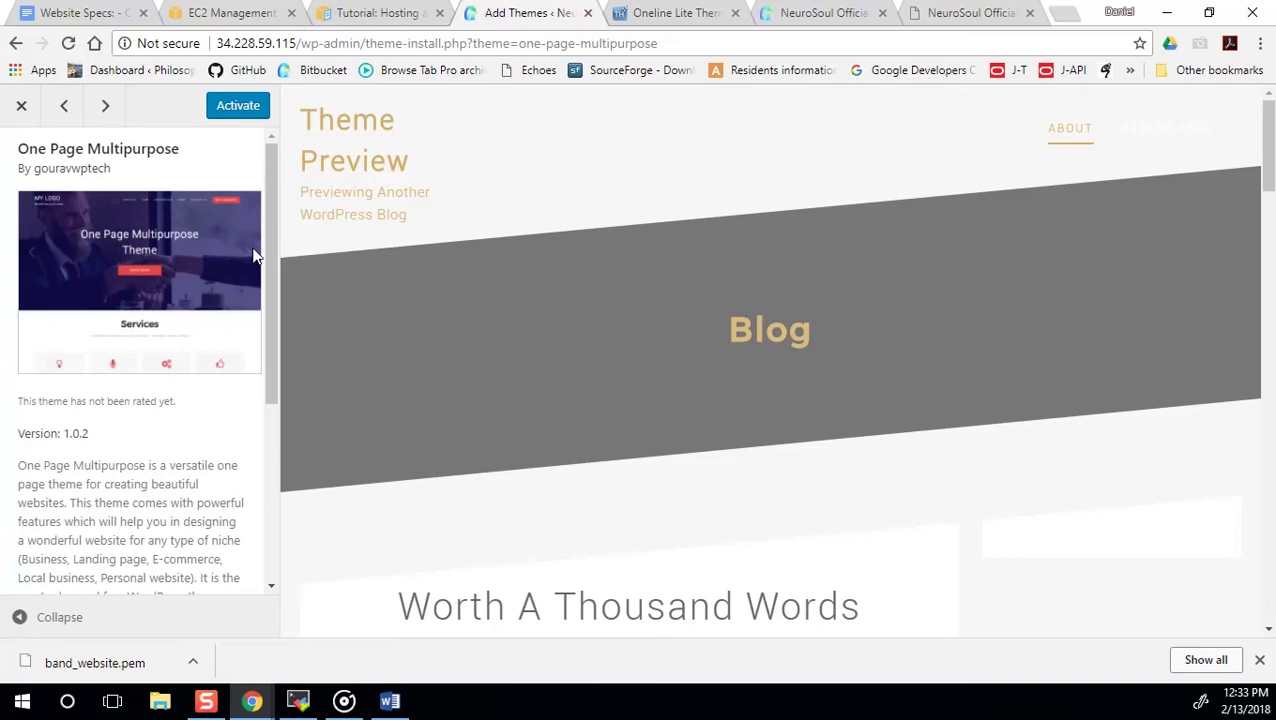
scroll(632, 379, down, 2)
Activate One Page Multipurpose and reload the band site's front page to check it.
scroll(400, 330, up, 2)
click(230, 108)
click(559, 43)
key(Return)
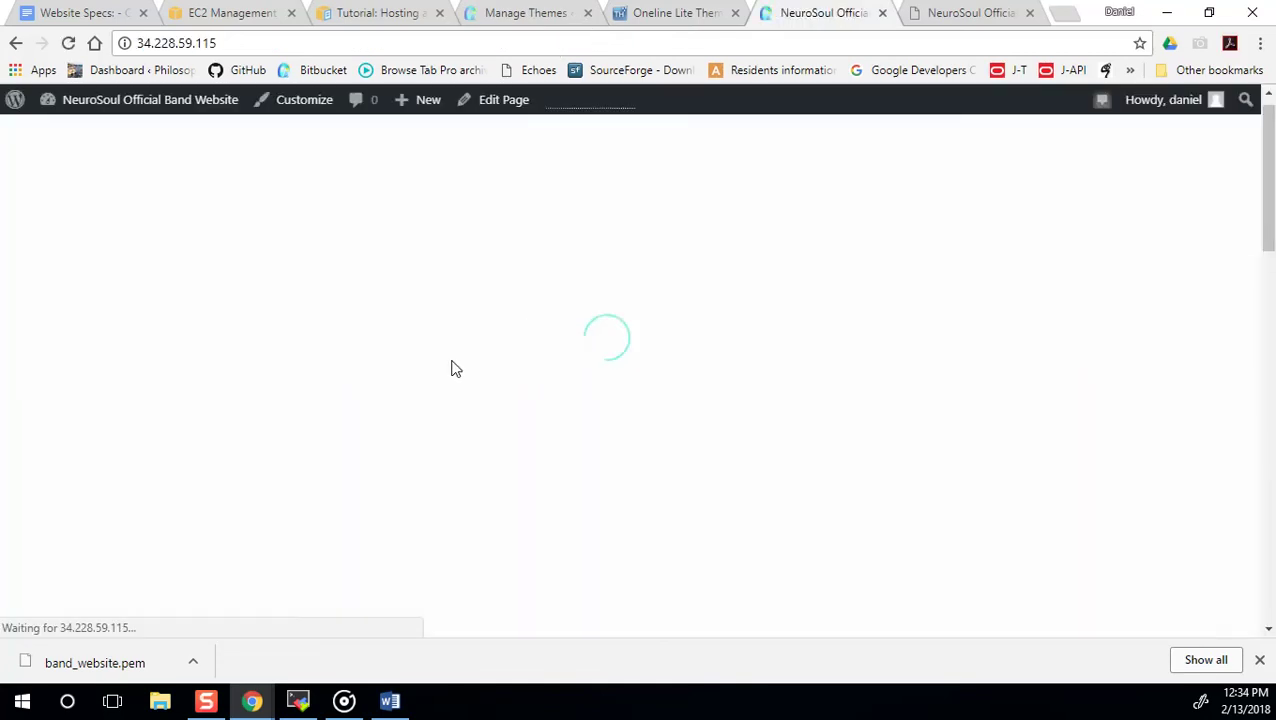
scroll(453, 377, down, 5)
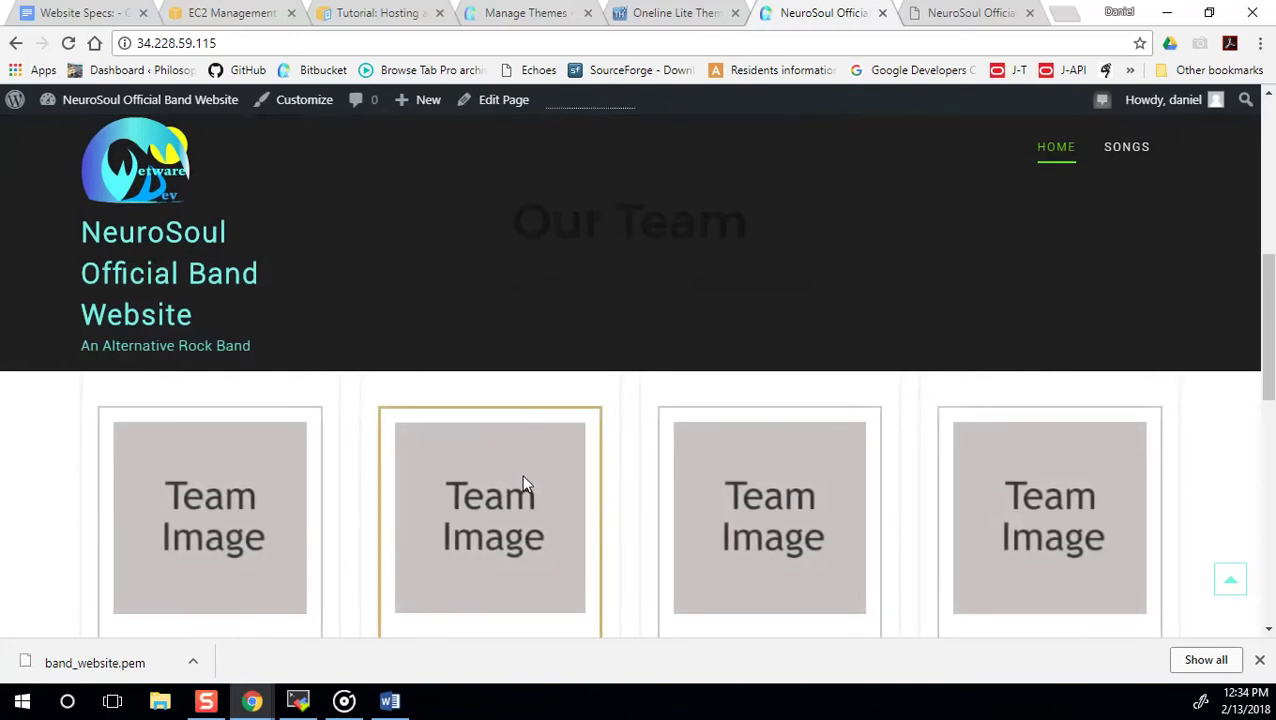
scroll(521, 475, up, 5)
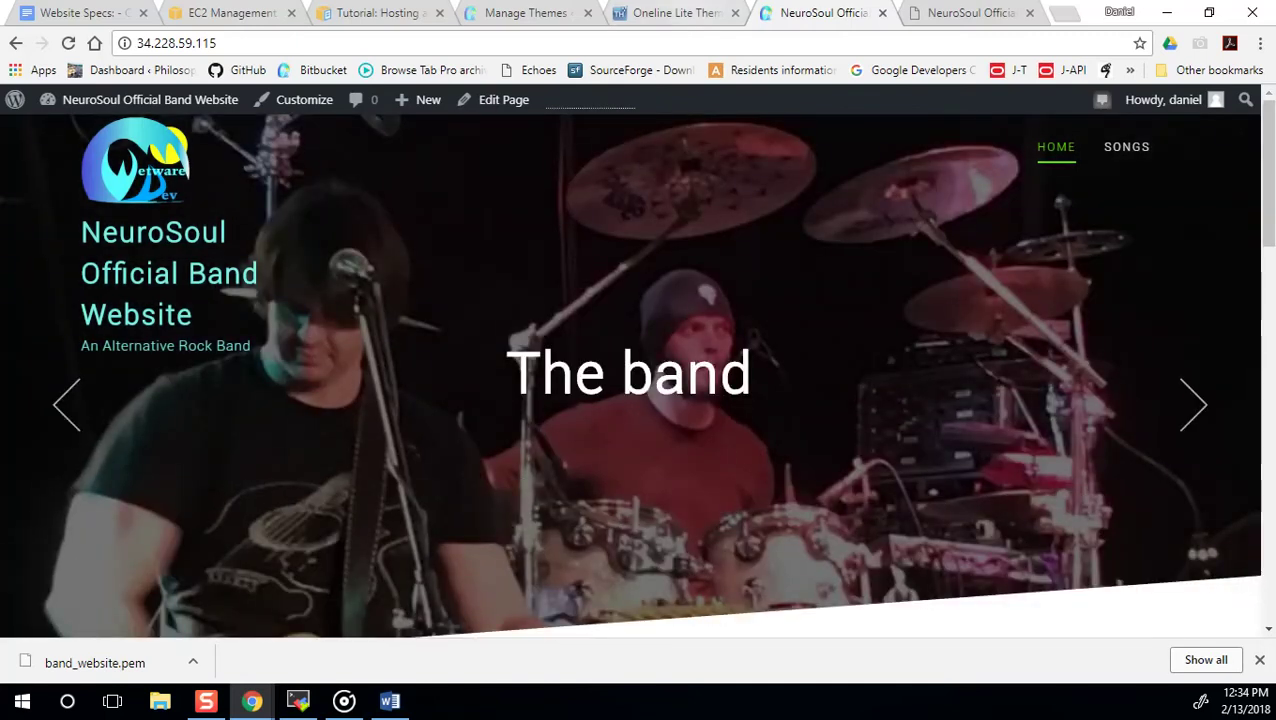
Open the theme's Customizer and launch its View Docs documentation.
click(530, 16)
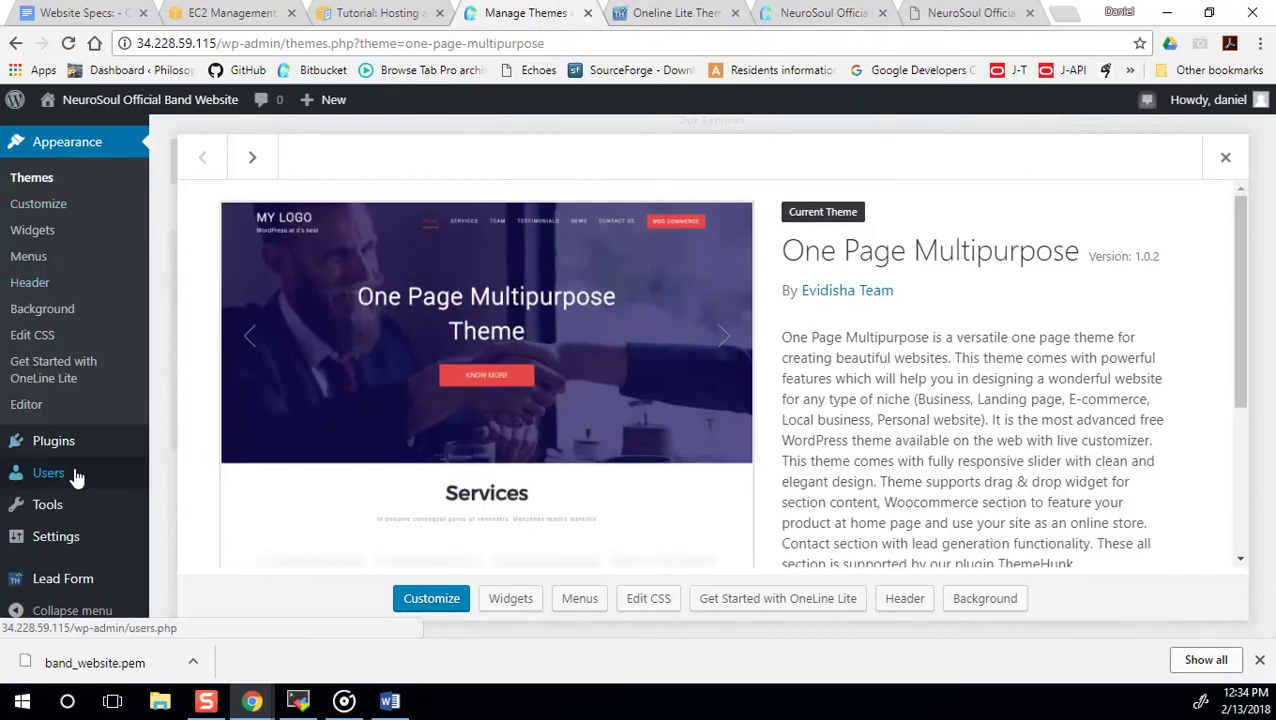
click(30, 204)
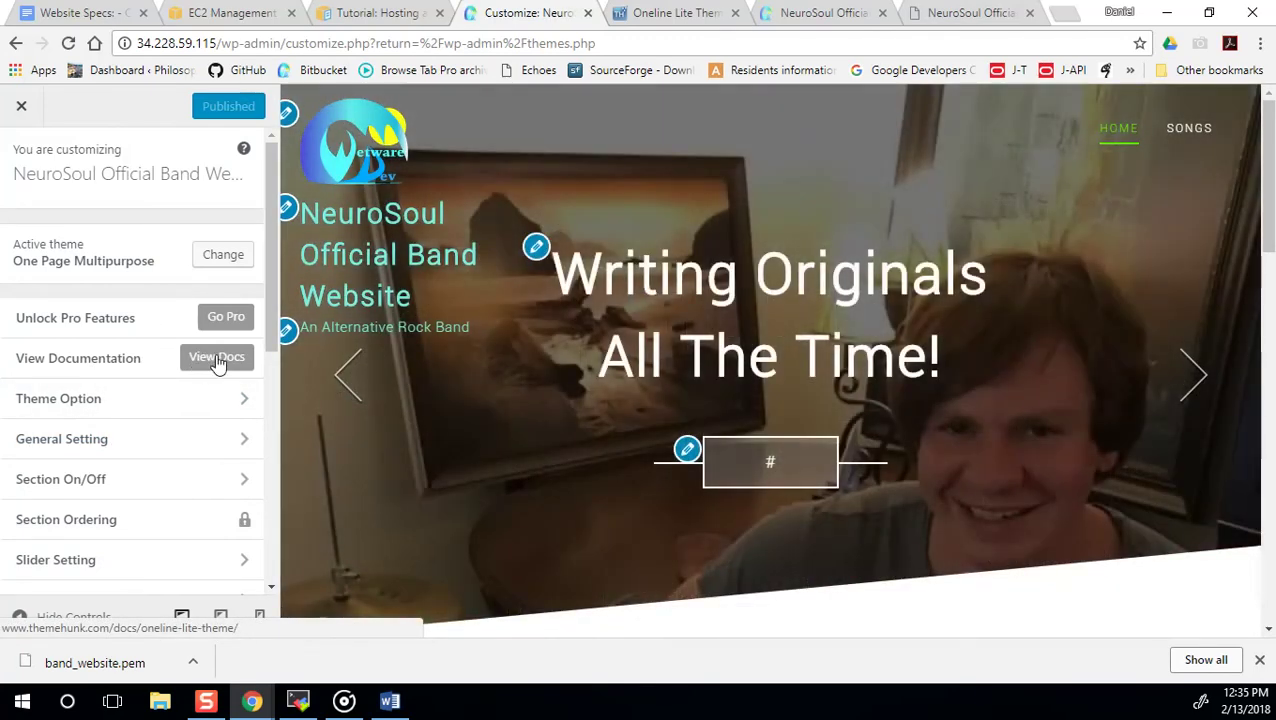
click(217, 362)
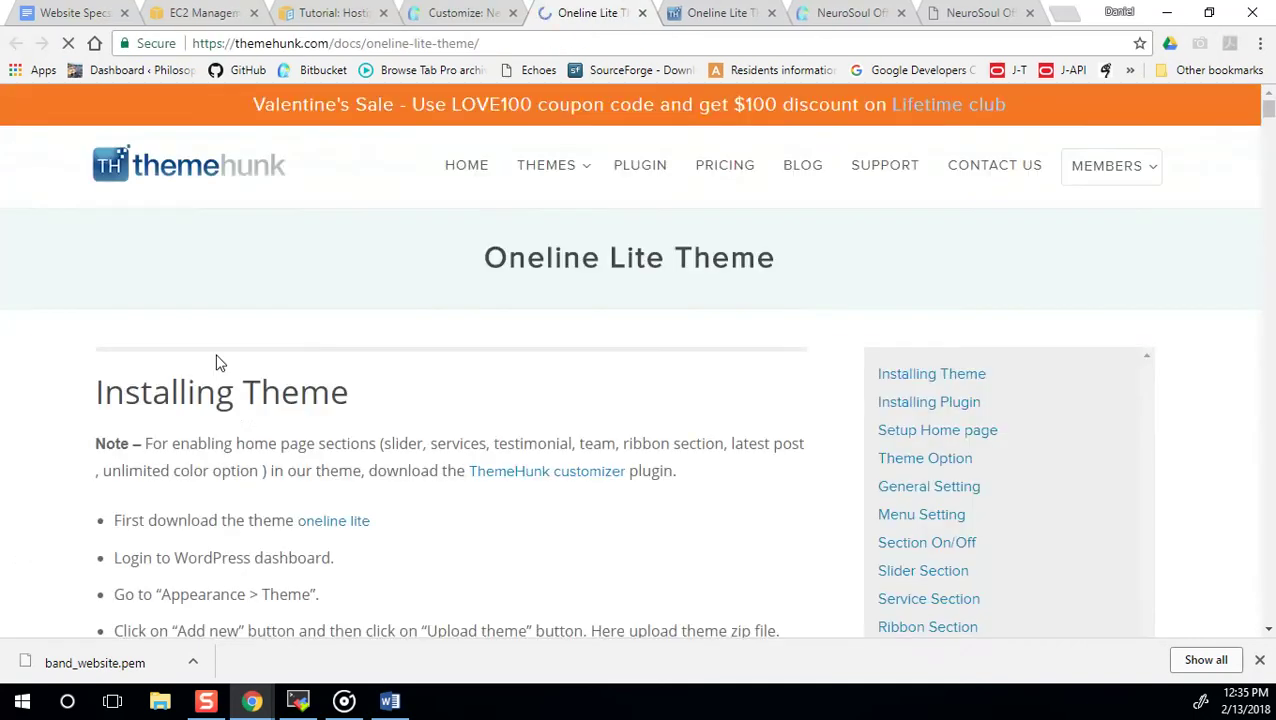
Highlight the Oneline Lite doc steps for opening Themes, uploading and activating the theme.
scroll(237, 375, down, 2)
scroll(237, 370, down, 1)
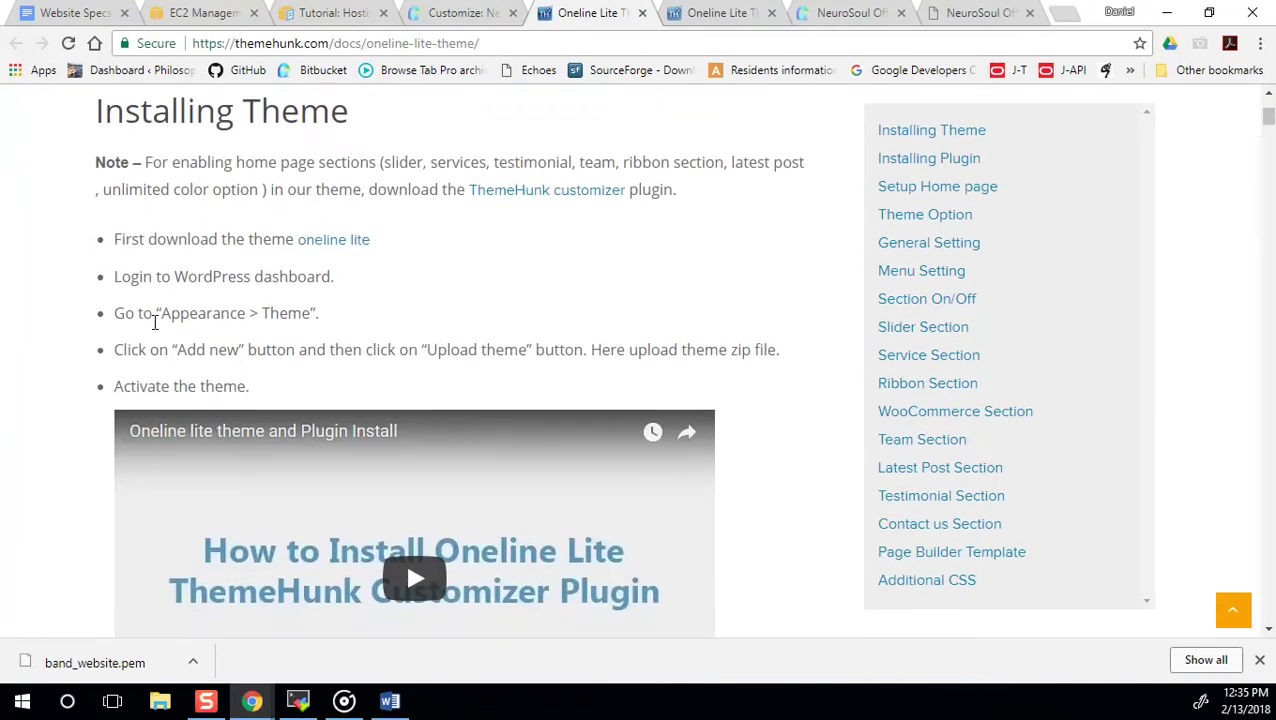
drag(115, 311, 337, 324)
drag(117, 352, 712, 376)
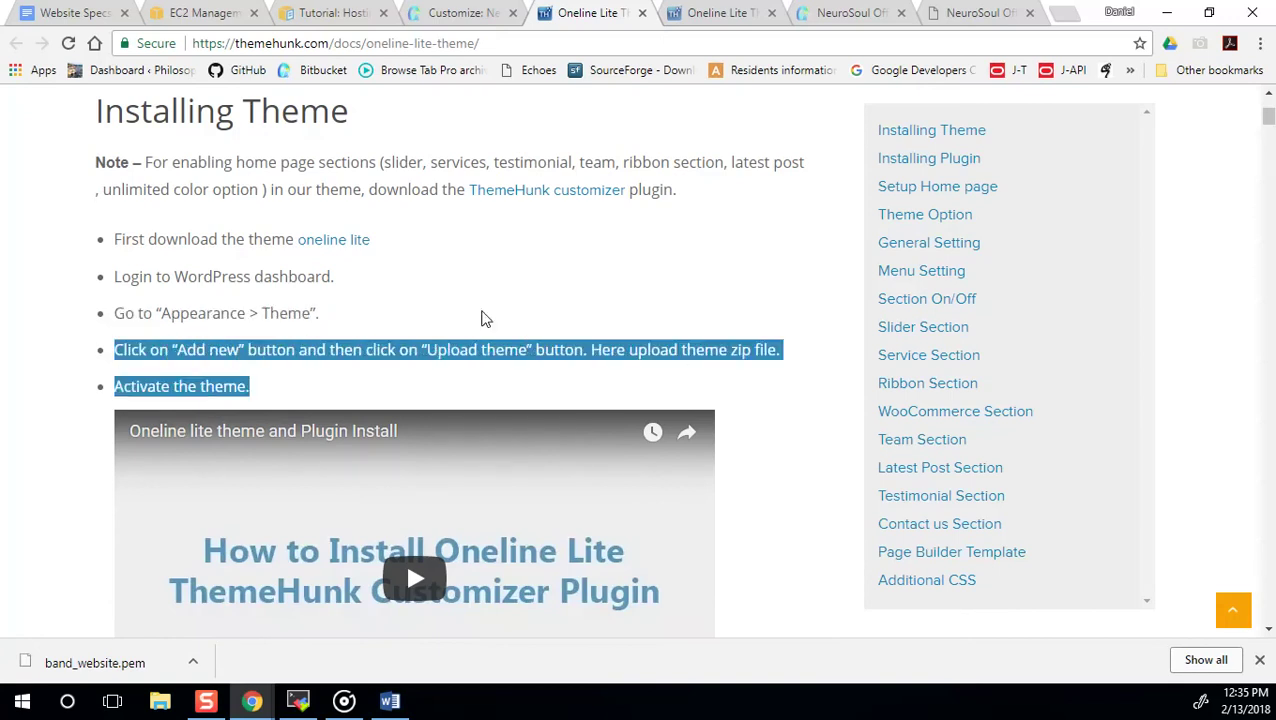
scroll(481, 318, down, 1)
scroll(484, 313, up, 2)
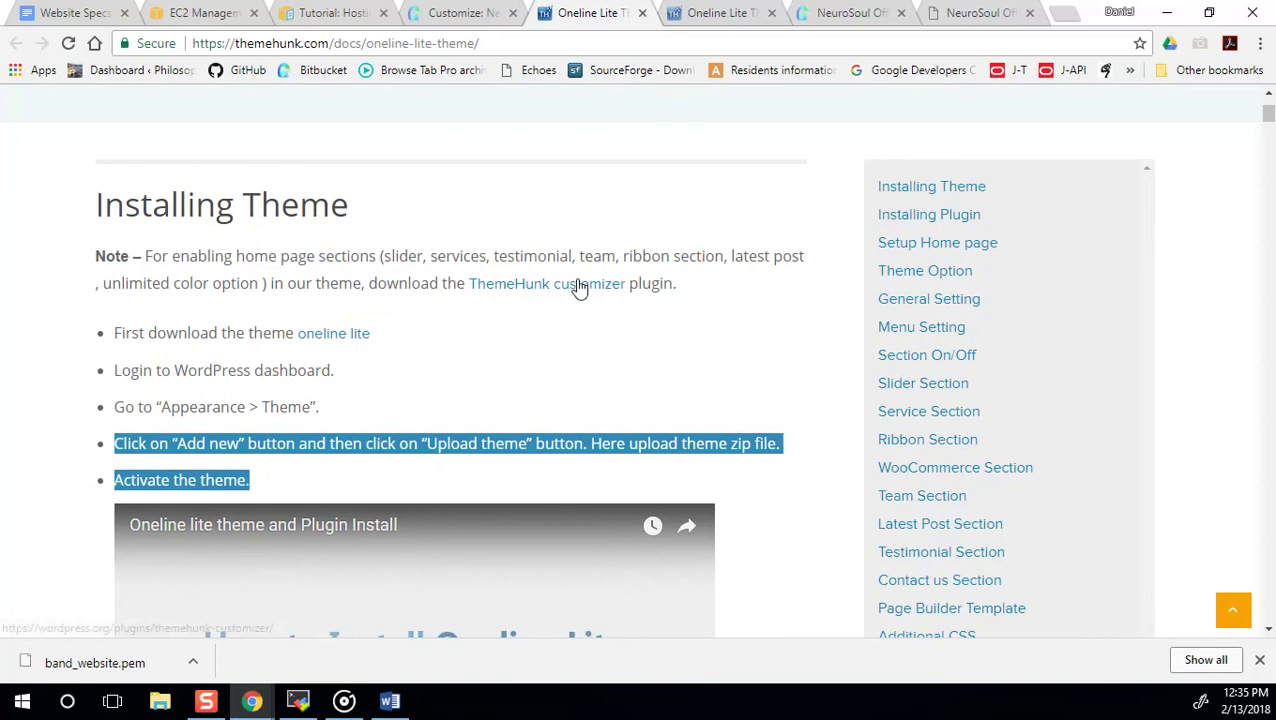
click(263, 258)
Highlight the customizer plugin note and activation step, then close the duplicate docs tab.
drag(244, 258, 410, 293)
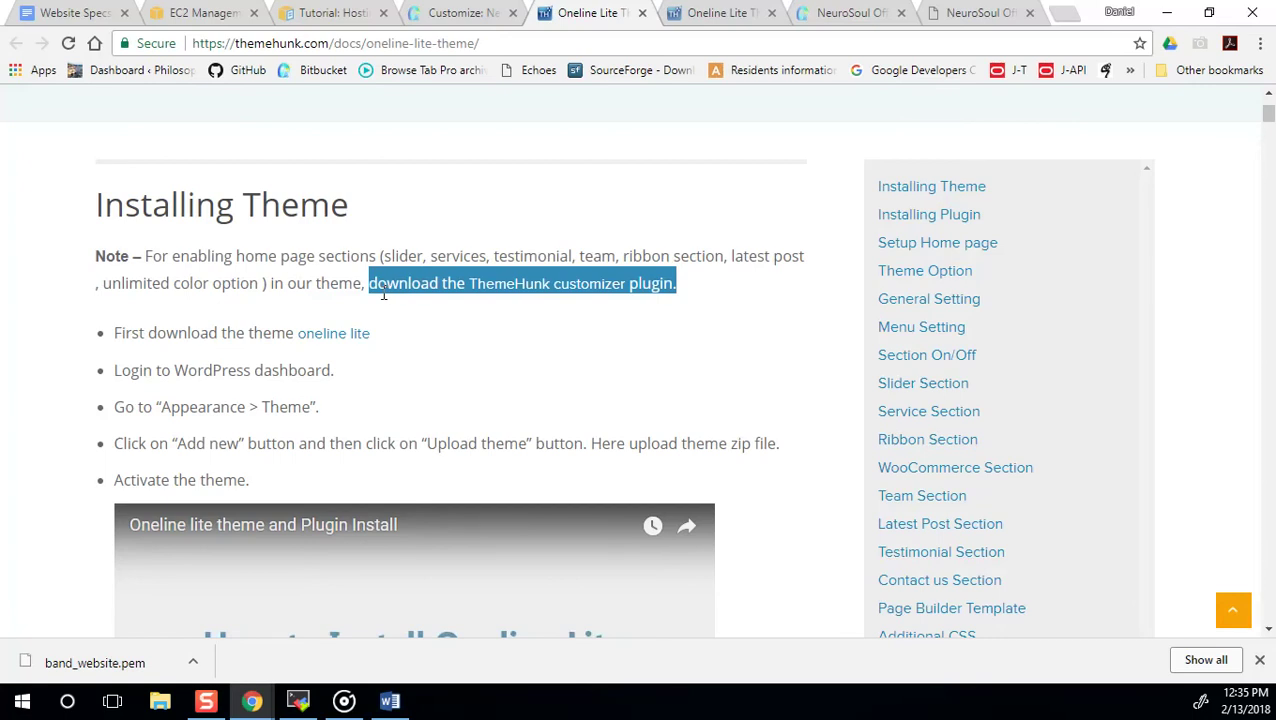
scroll(383, 294, down, 7)
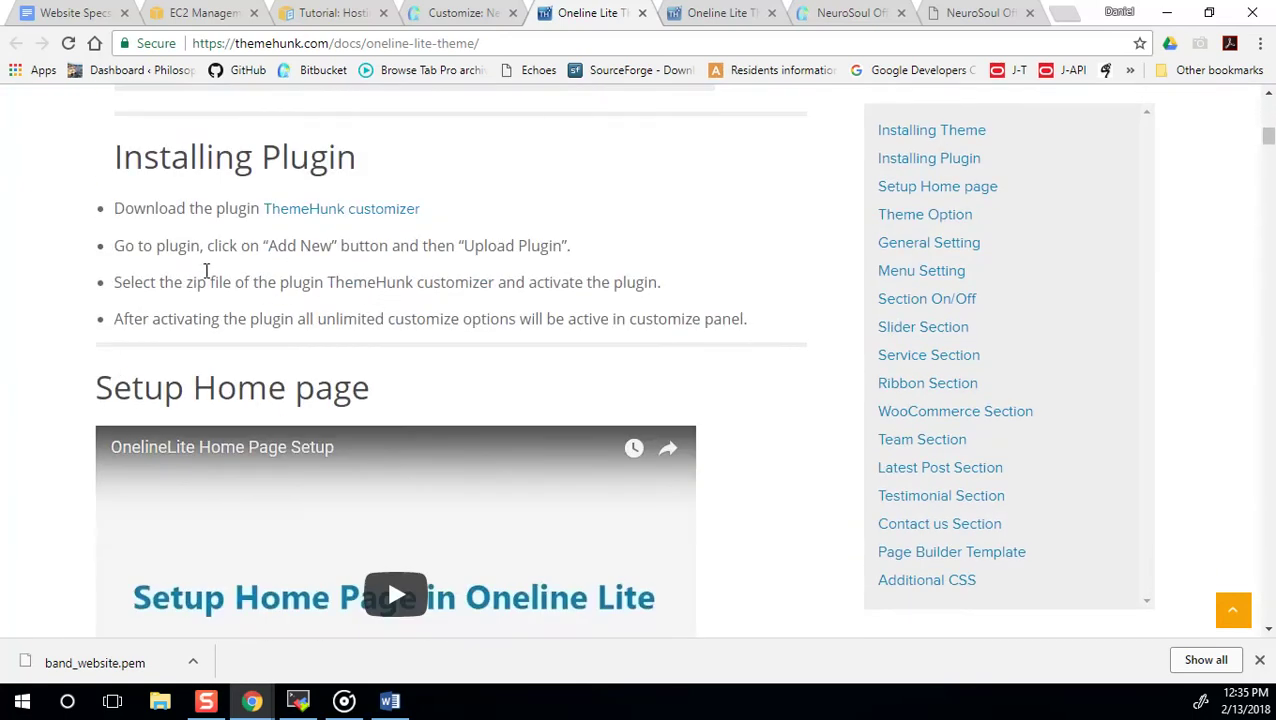
drag(118, 280, 665, 289)
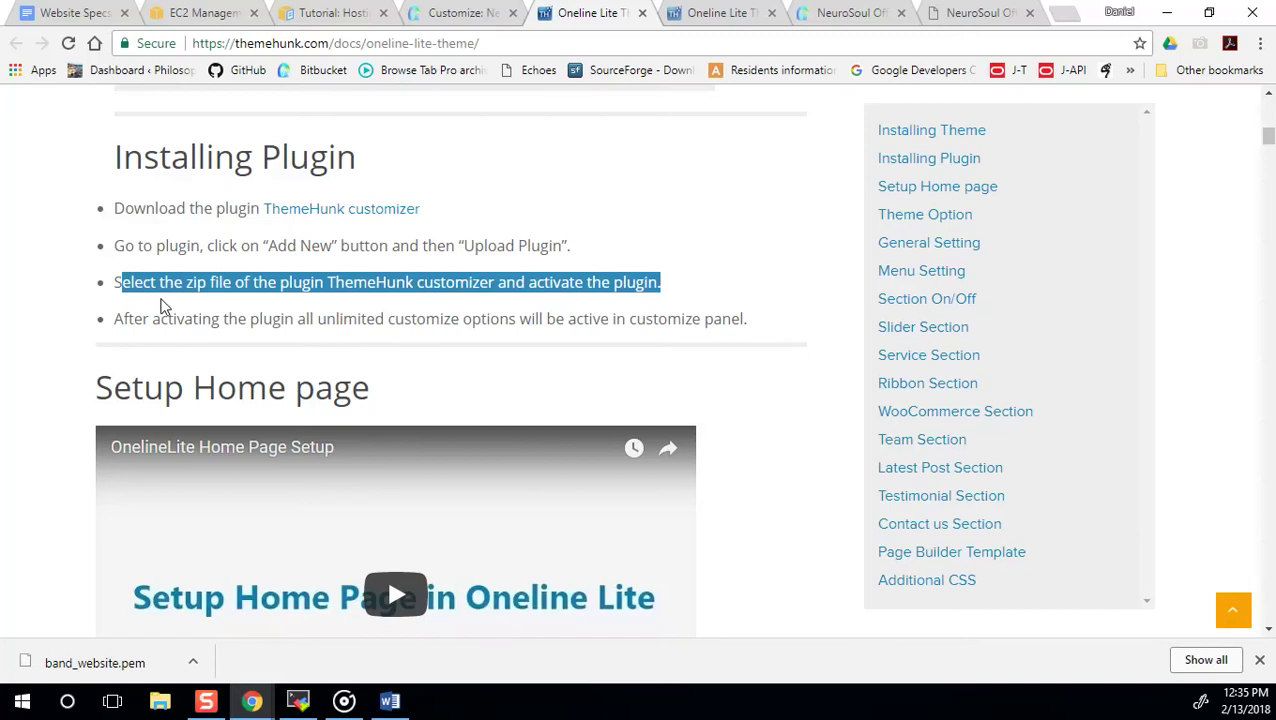
drag(118, 318, 441, 319)
scroll(441, 330, down, 4)
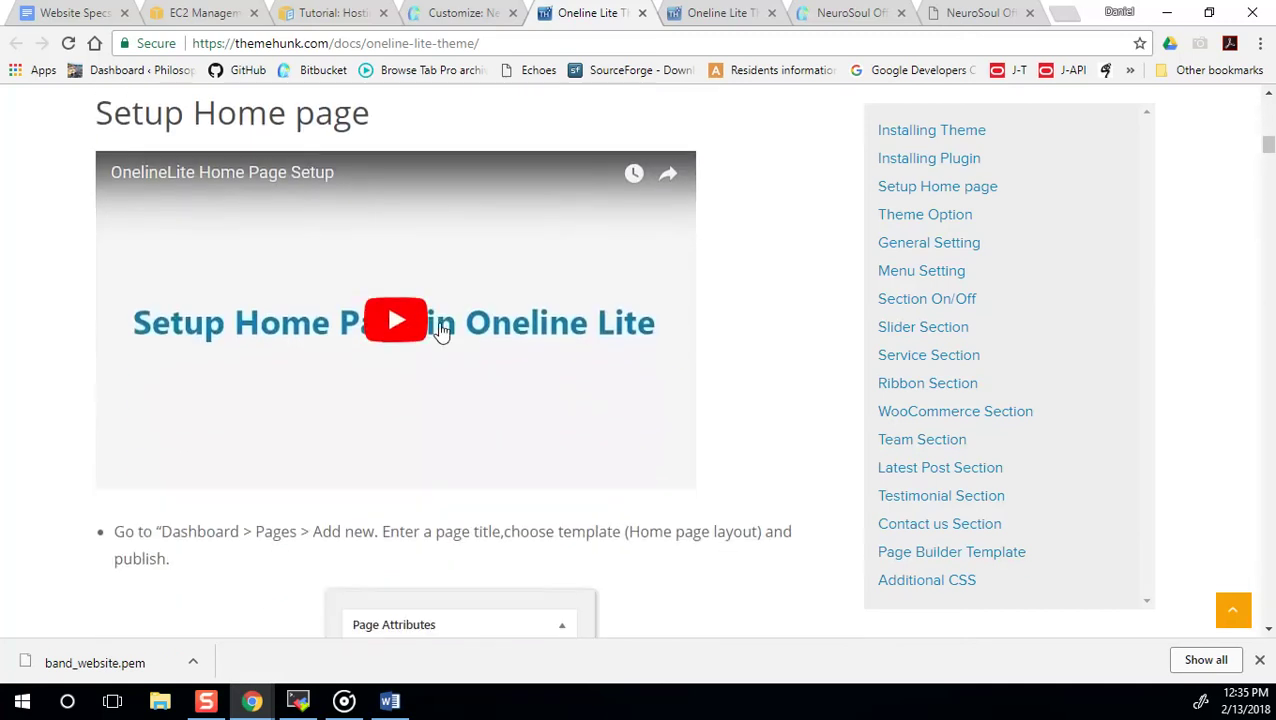
scroll(205, 359, down, 2)
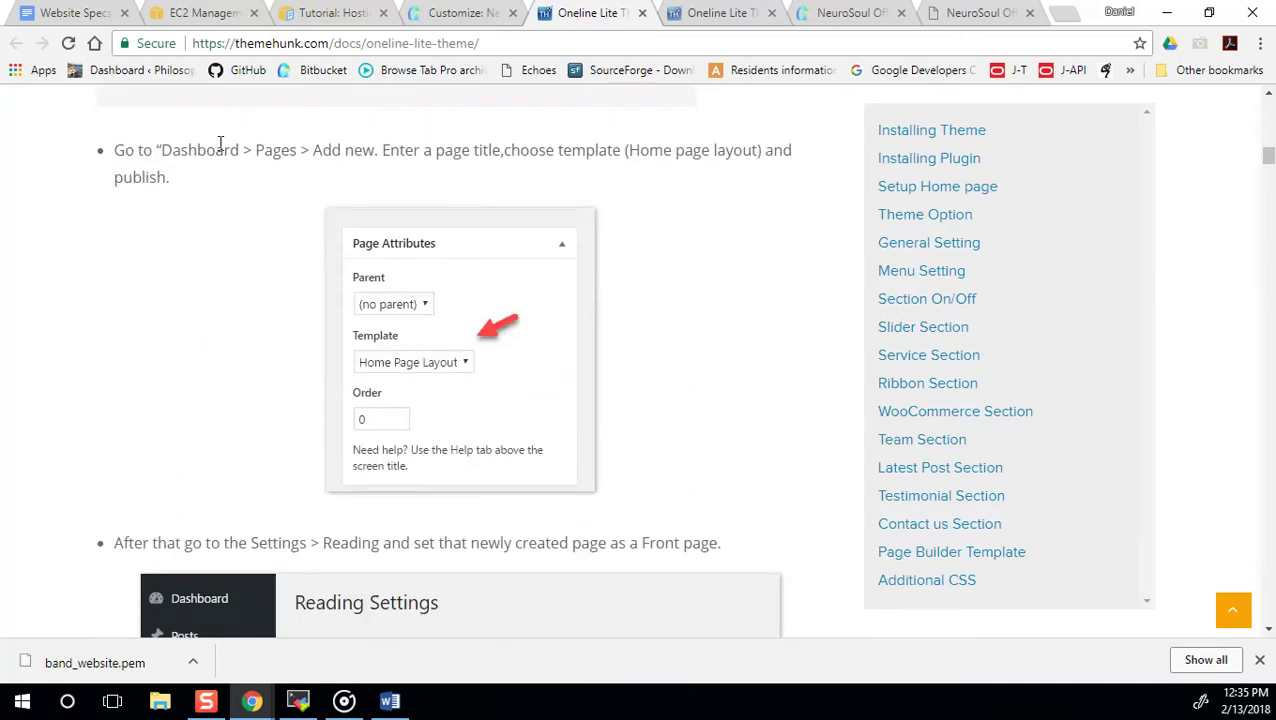
scroll(505, 175, down, 1)
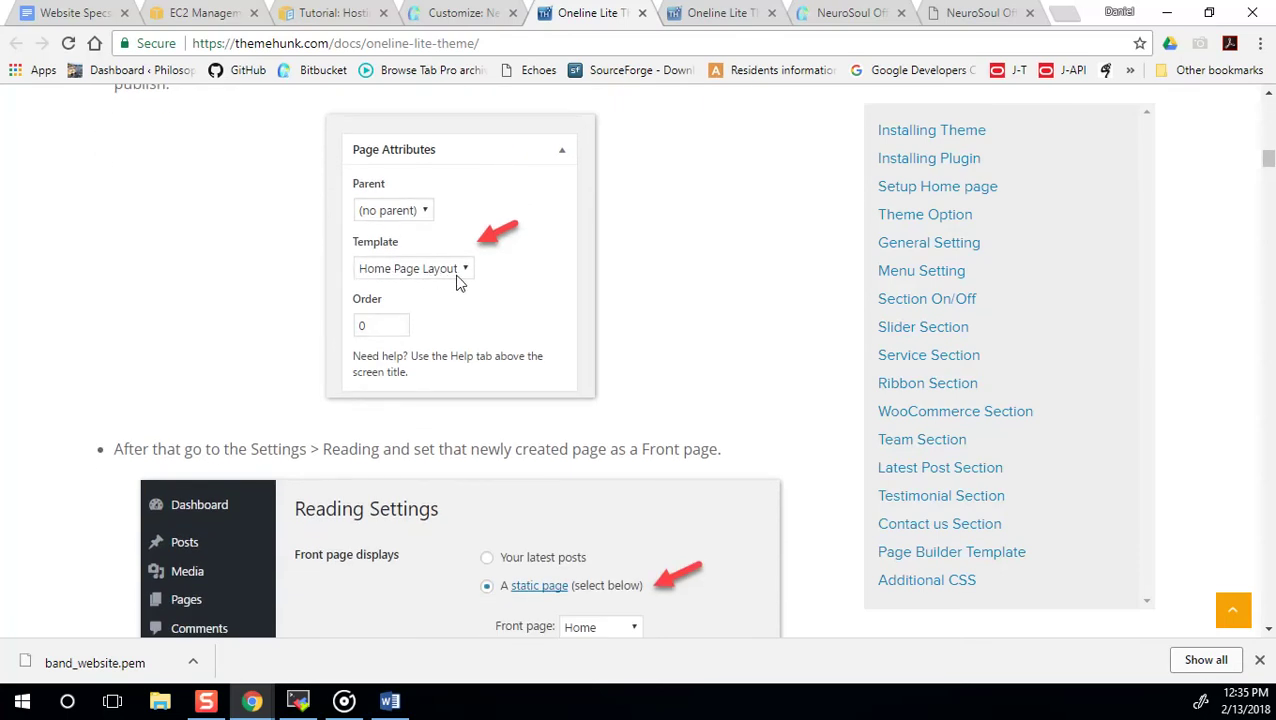
scroll(446, 379, down, 3)
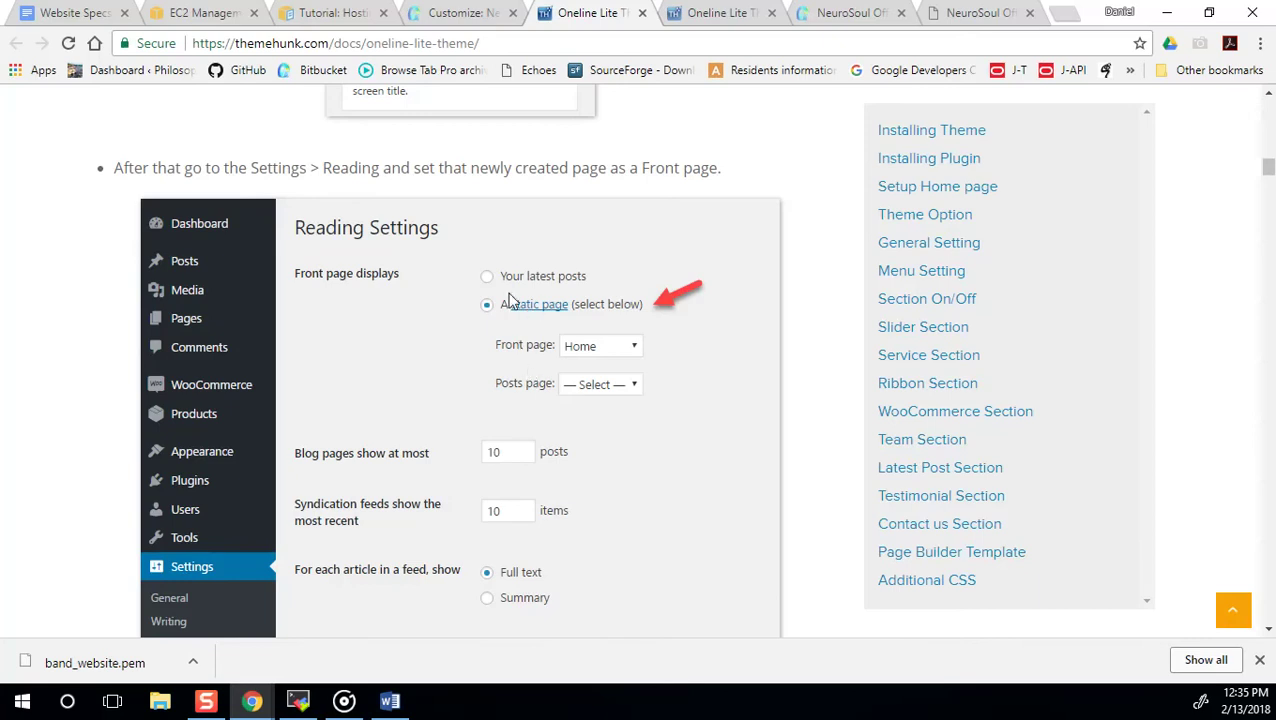
scroll(594, 401, up, 1)
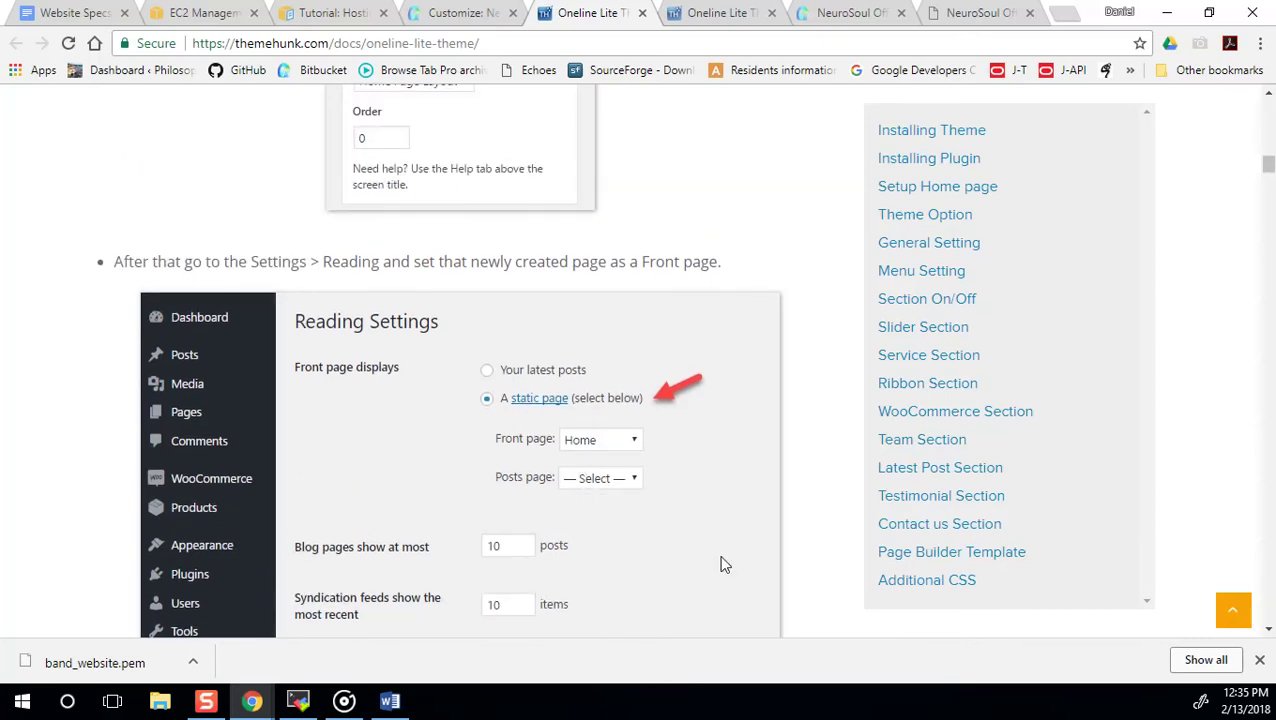
scroll(595, 445, up, 11)
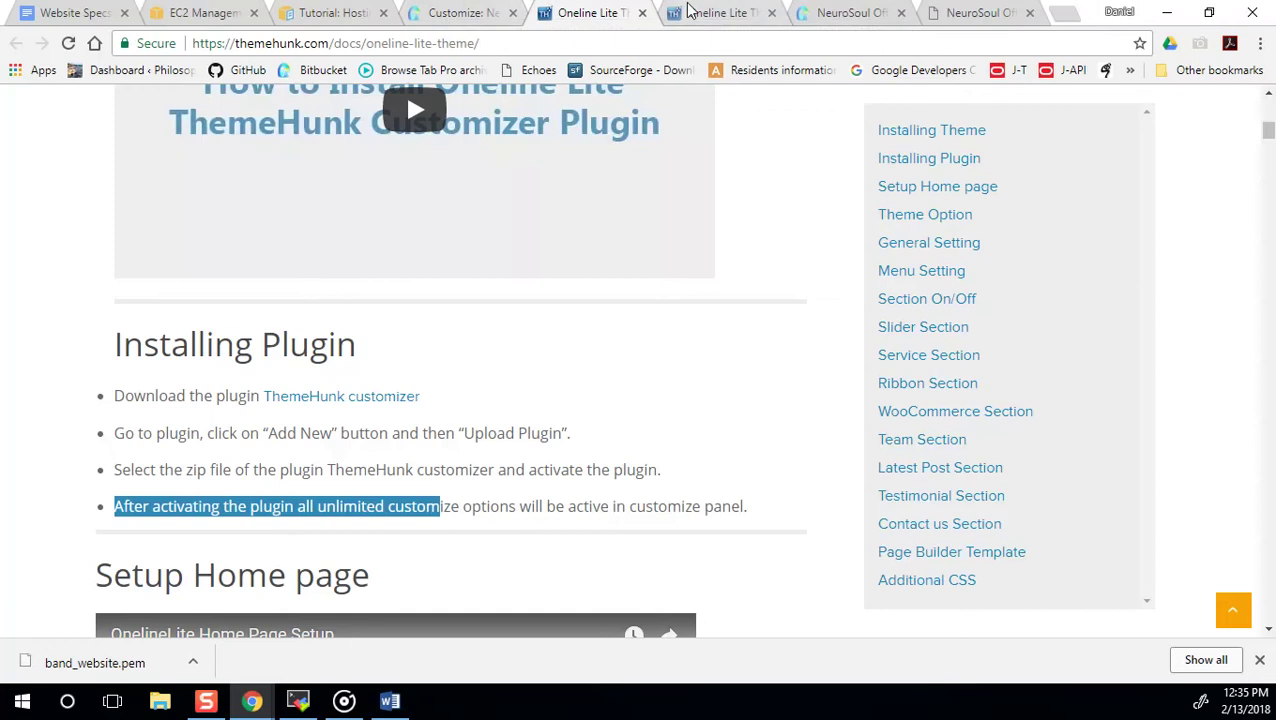
click(771, 12)
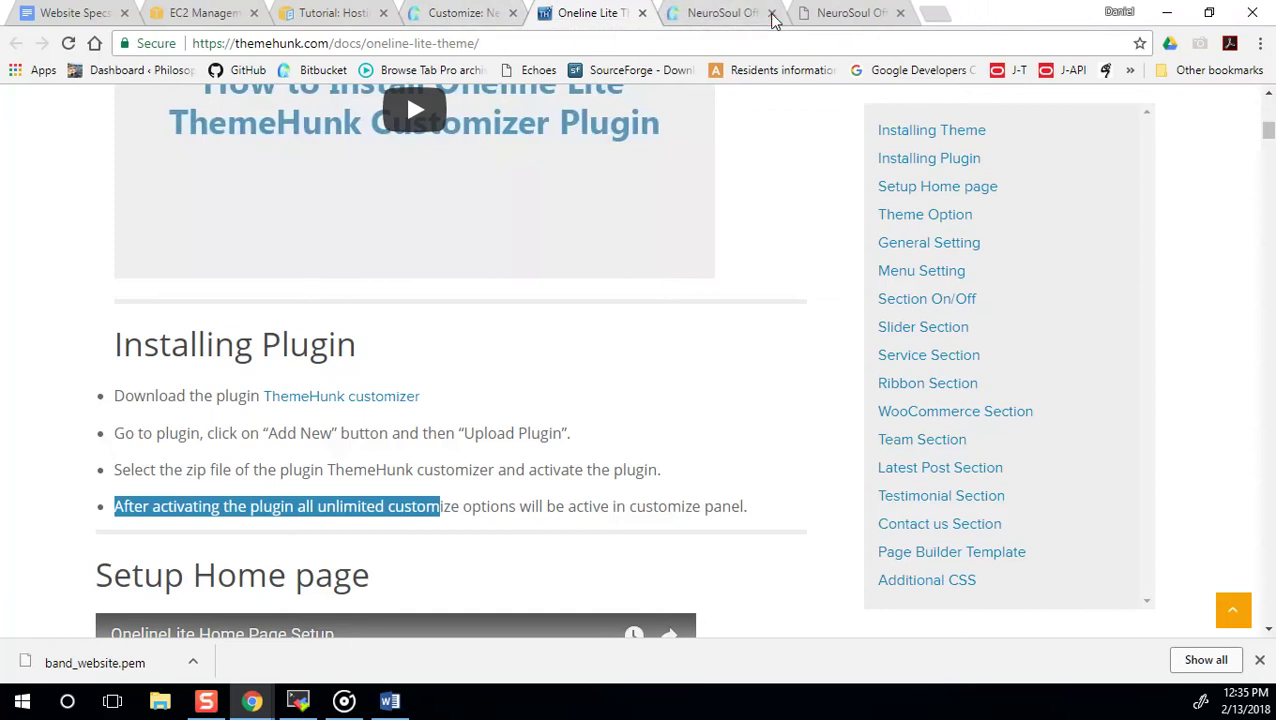
Switch back to the band site's customizer and exit it to the Themes admin page.
click(430, 14)
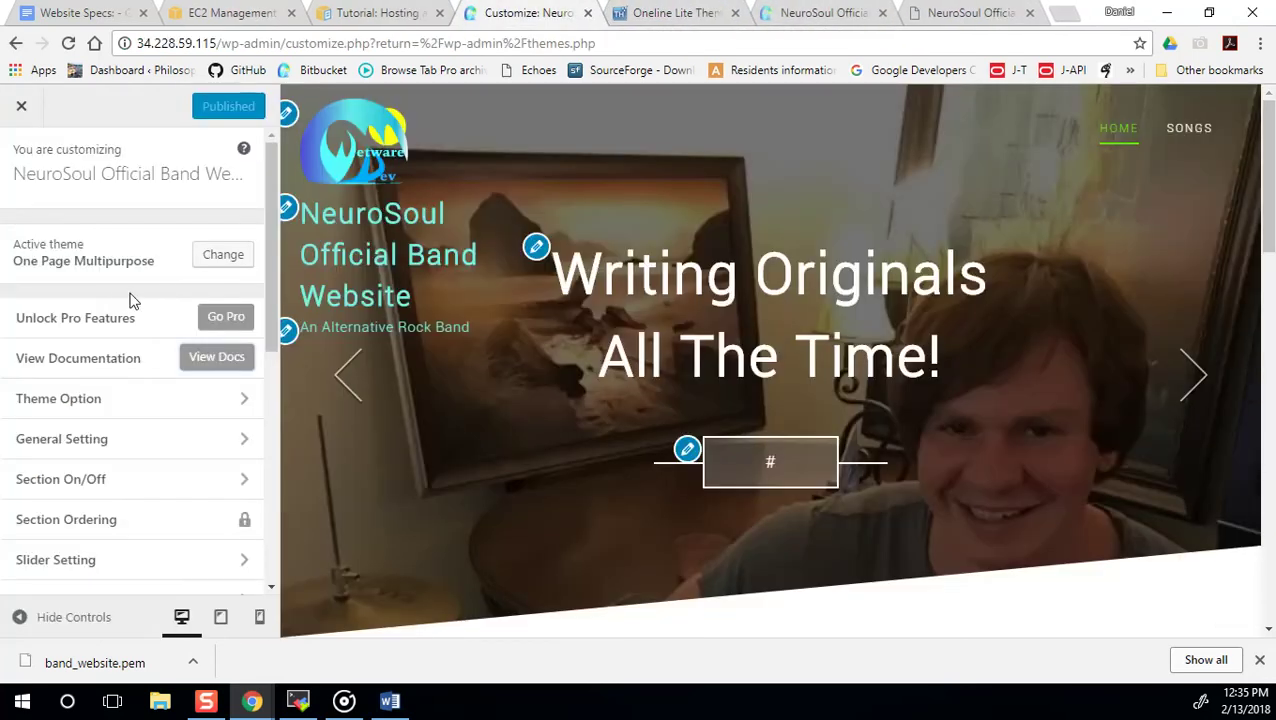
click(21, 105)
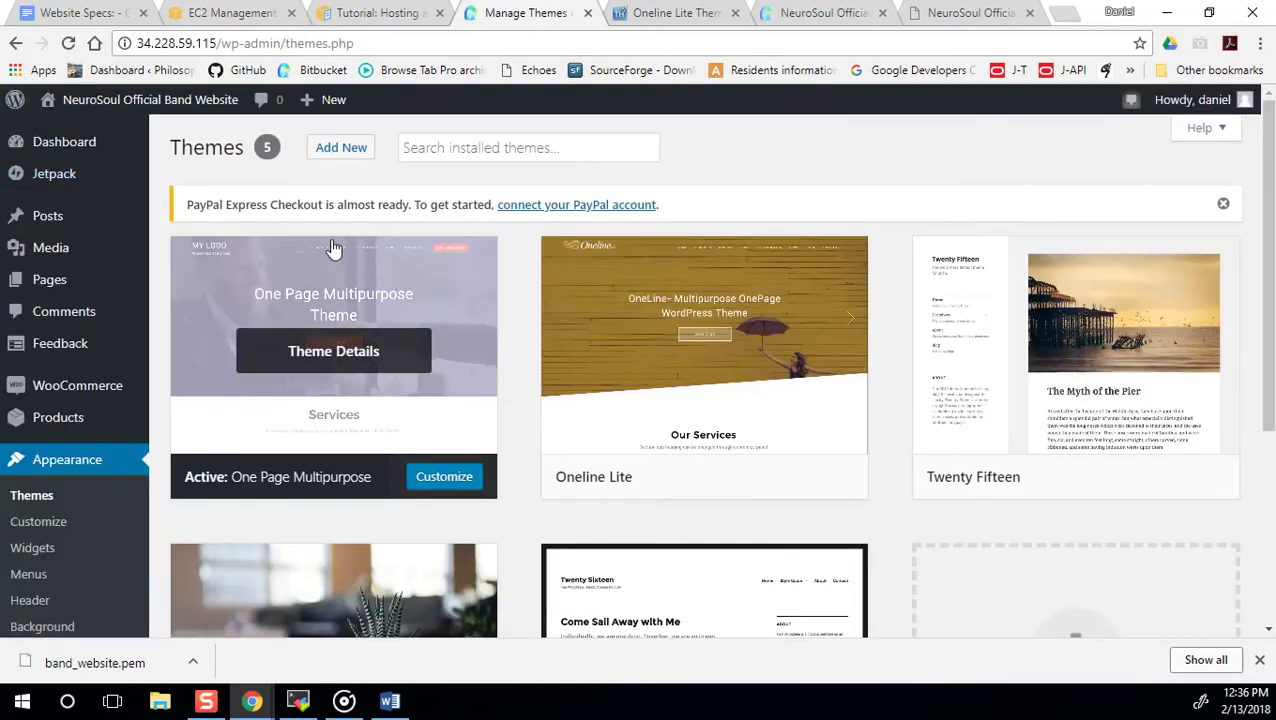
scroll(118, 475, down, 1)
scroll(116, 477, down, 4)
scroll(114, 478, up, 4)
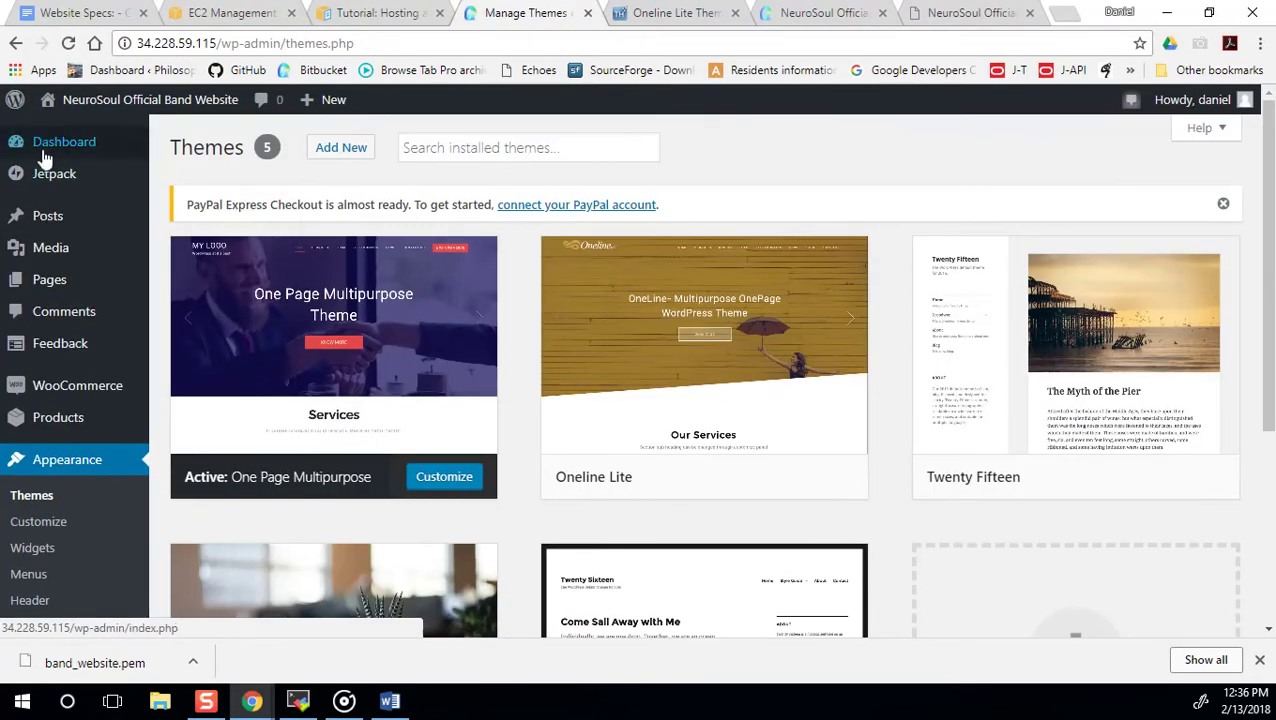
mouse_move(48, 278)
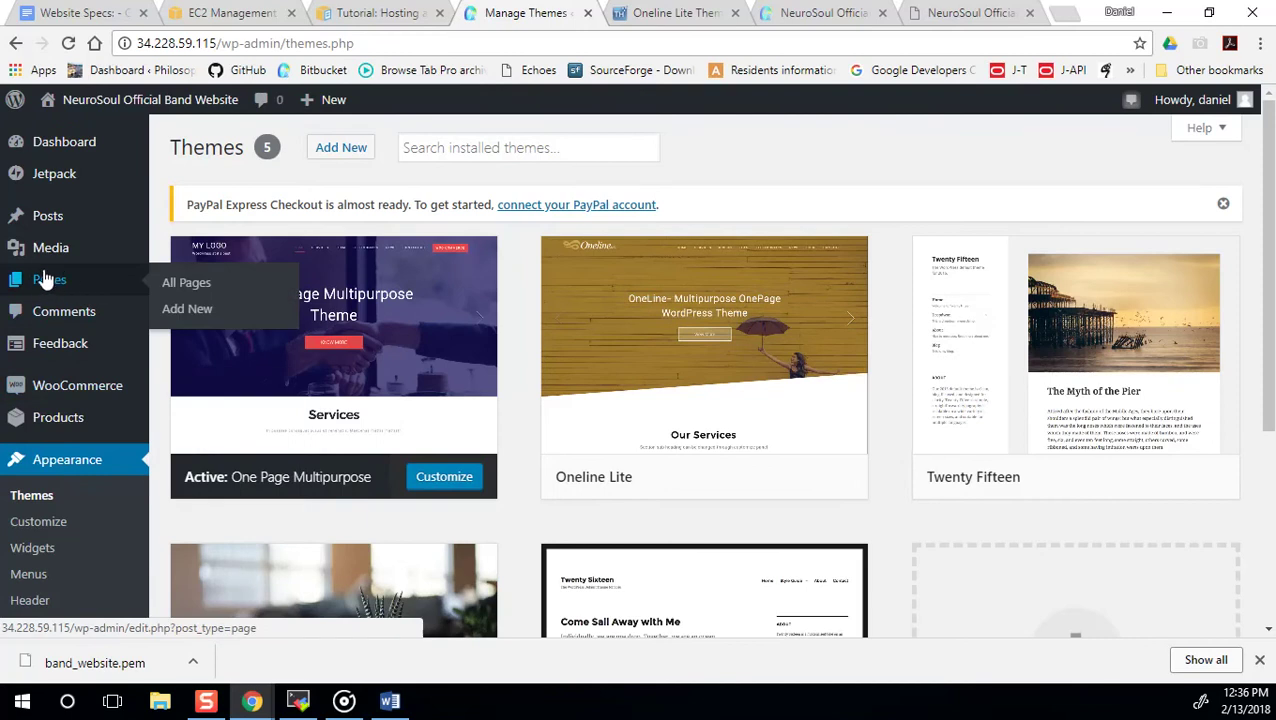
Add a new page titled 'Home' and assign it the Home Page Layout template.
click(190, 309)
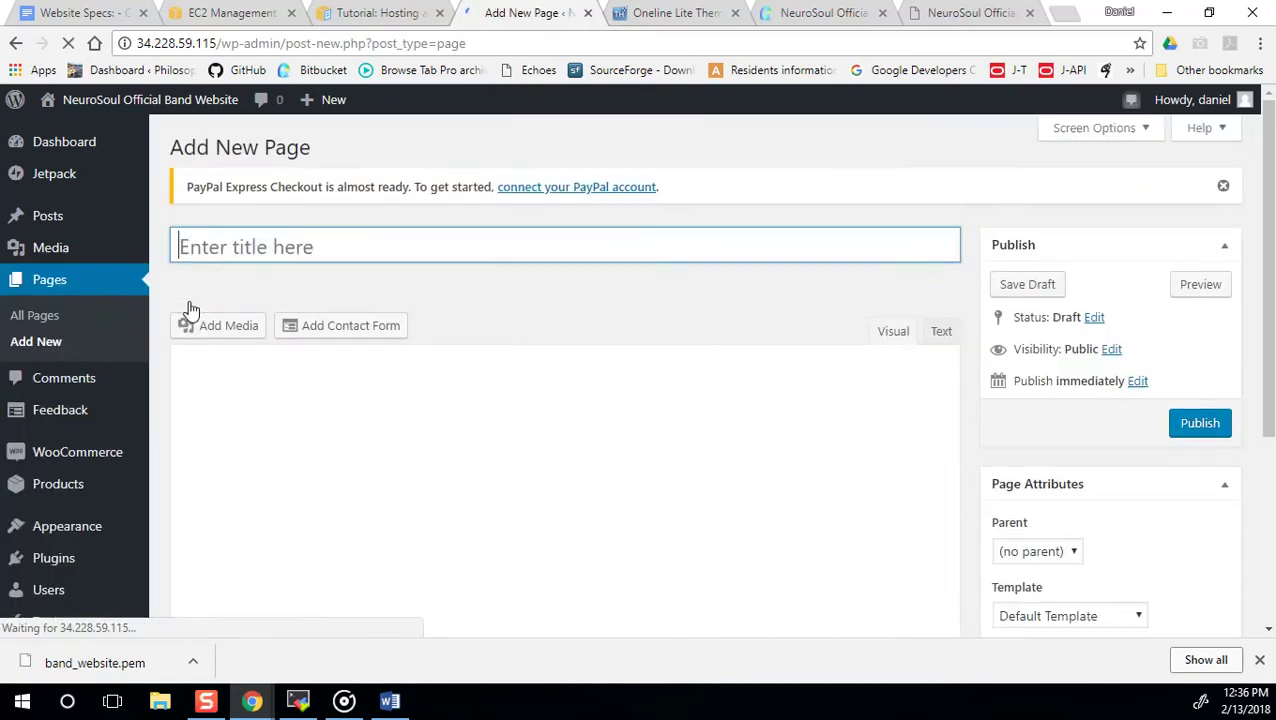
scroll(1120, 418, down, 2)
scroll(879, 383, up, 2)
text(Home)
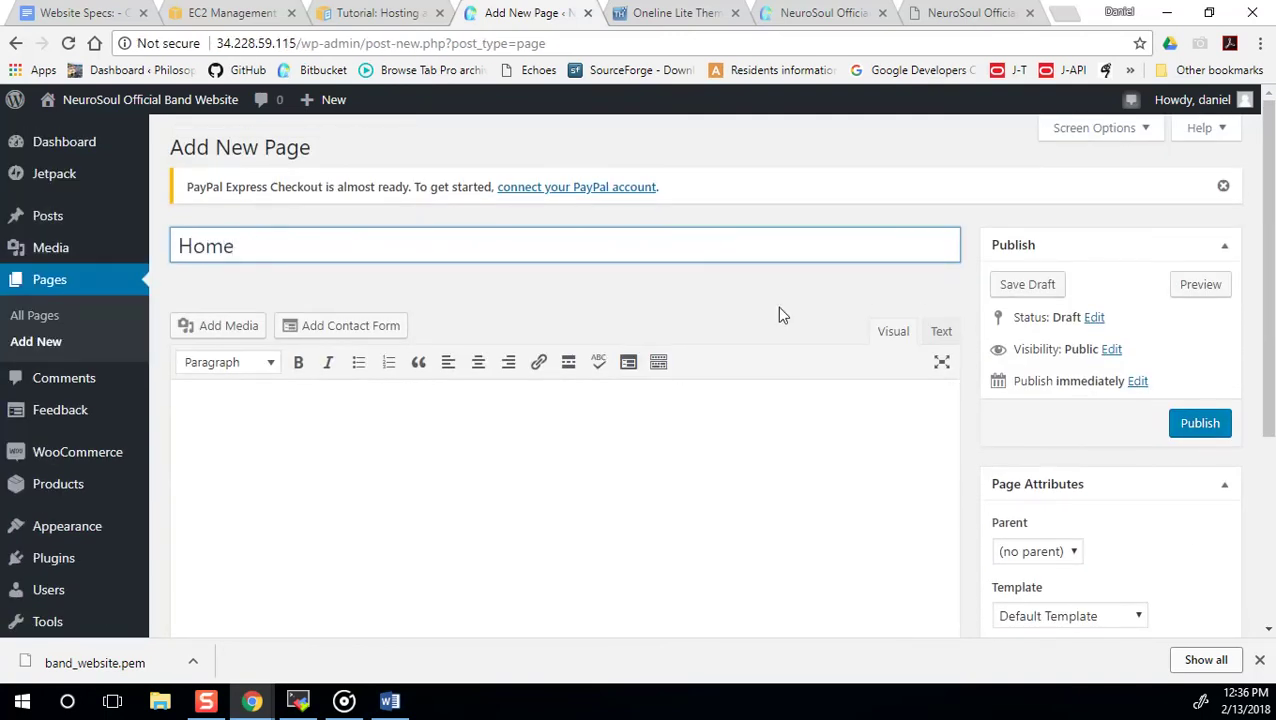
scroll(1045, 399, down, 3)
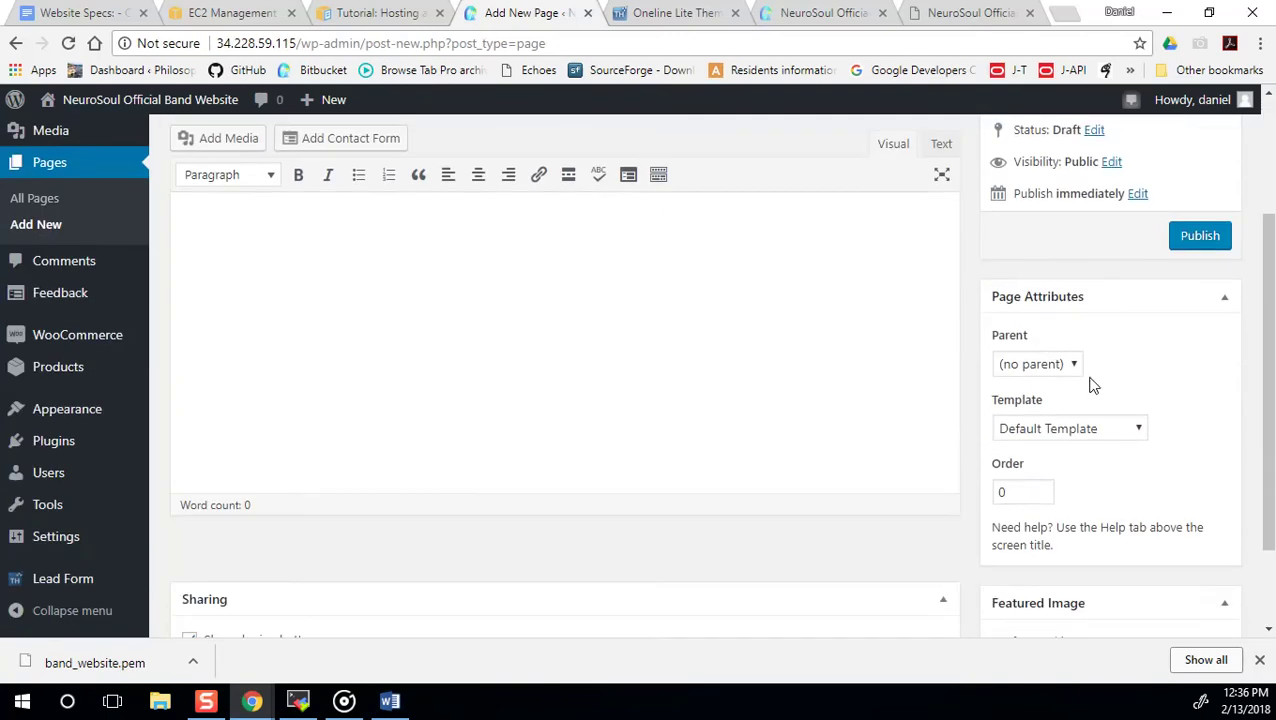
click(1117, 430)
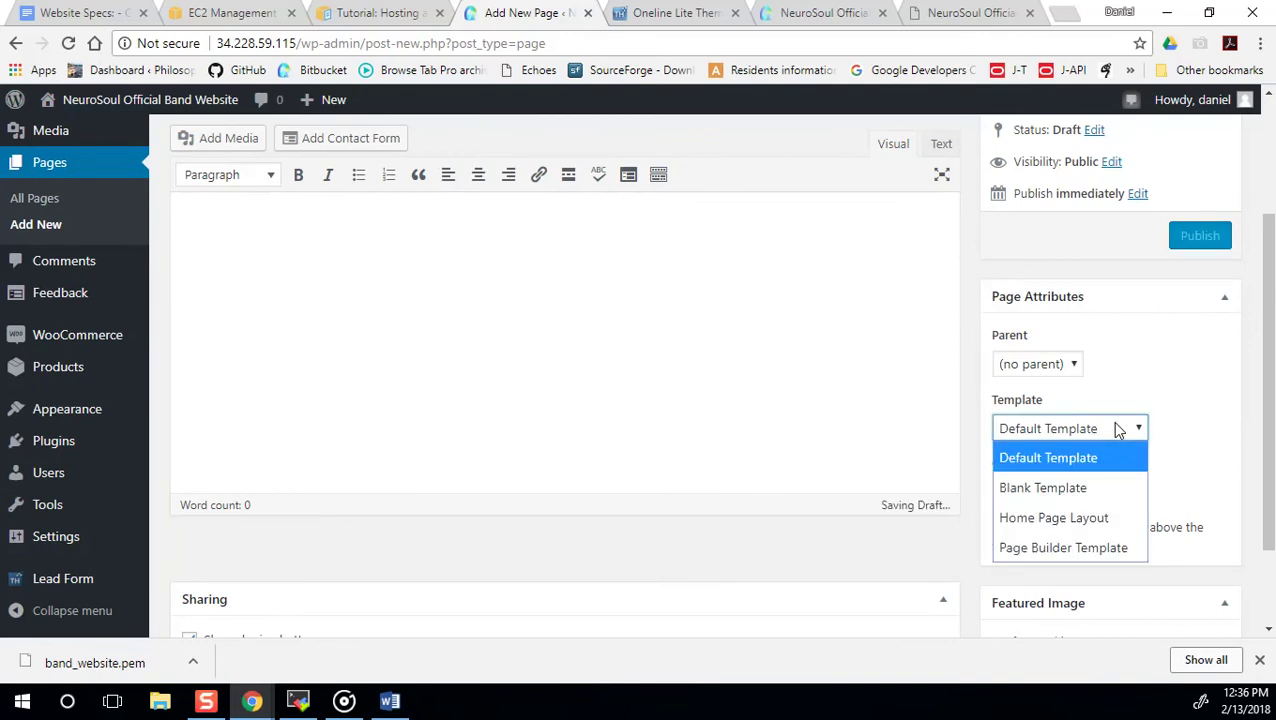
click(1083, 514)
scroll(1082, 447, down, 2)
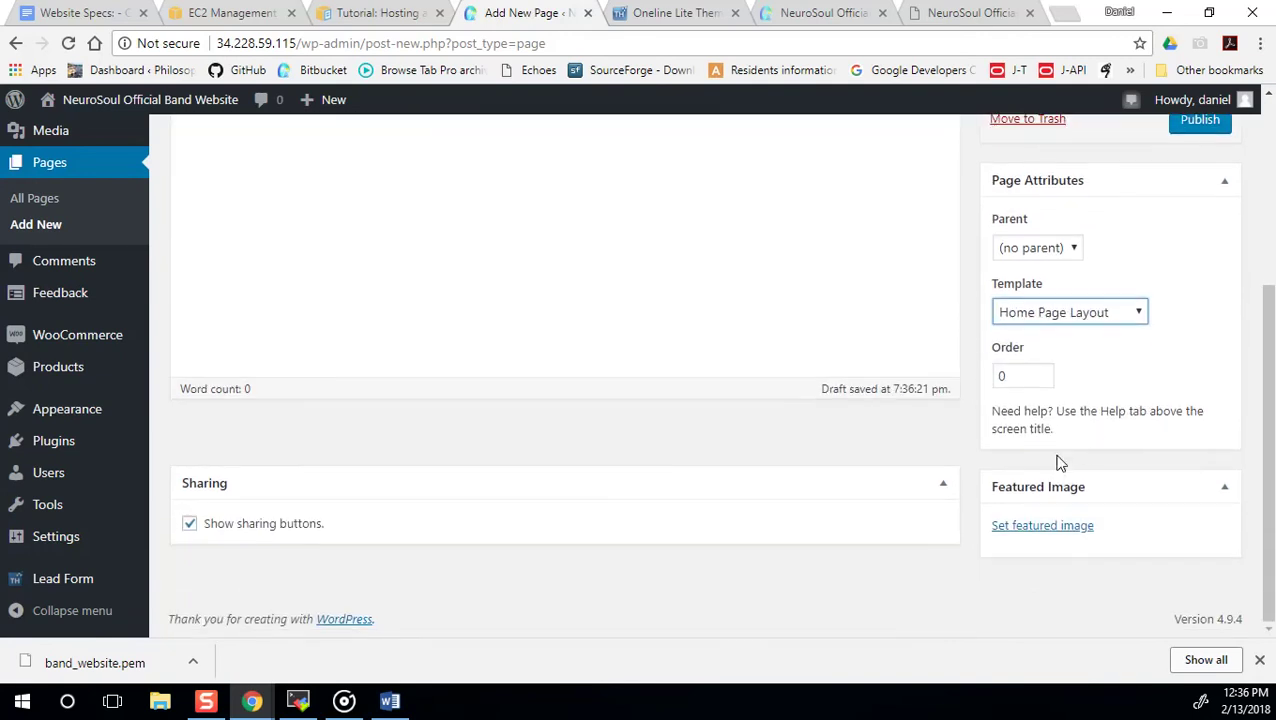
scroll(1048, 470, up, 5)
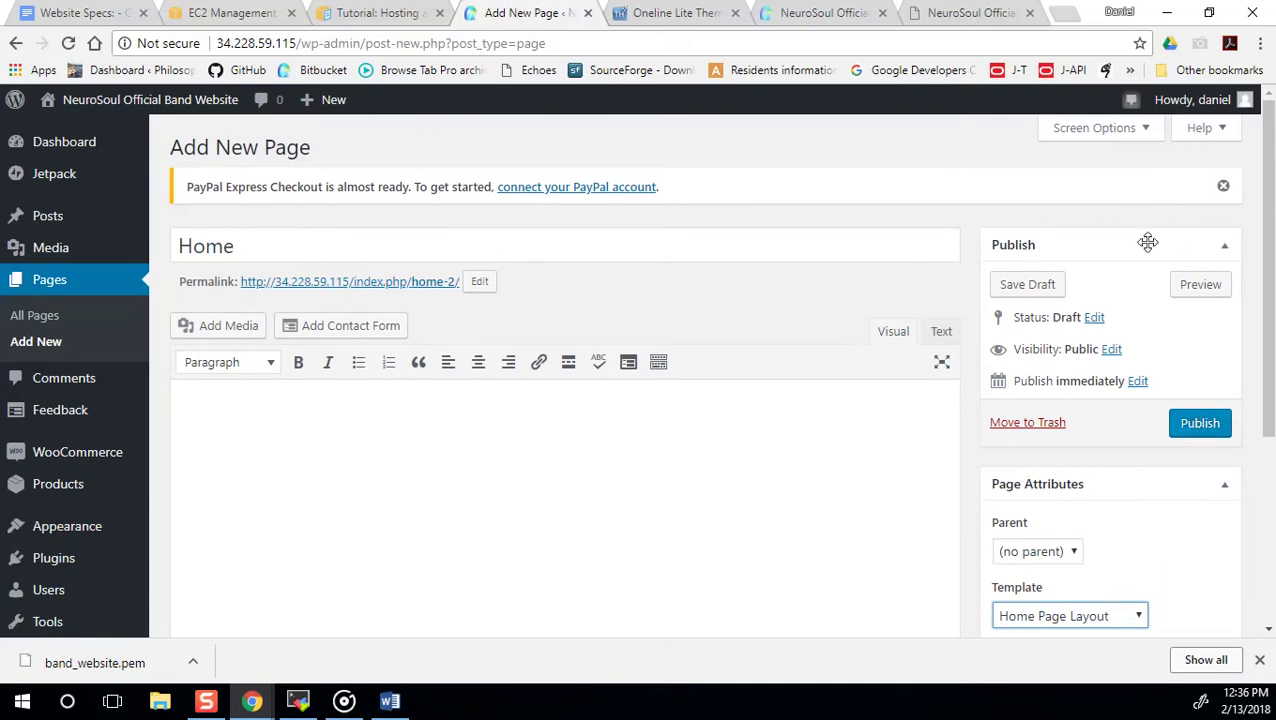
click(54, 256)
Leave the unsaved Home page and open Settings > Reading (Home homepage, Songs posts page).
click(781, 143)
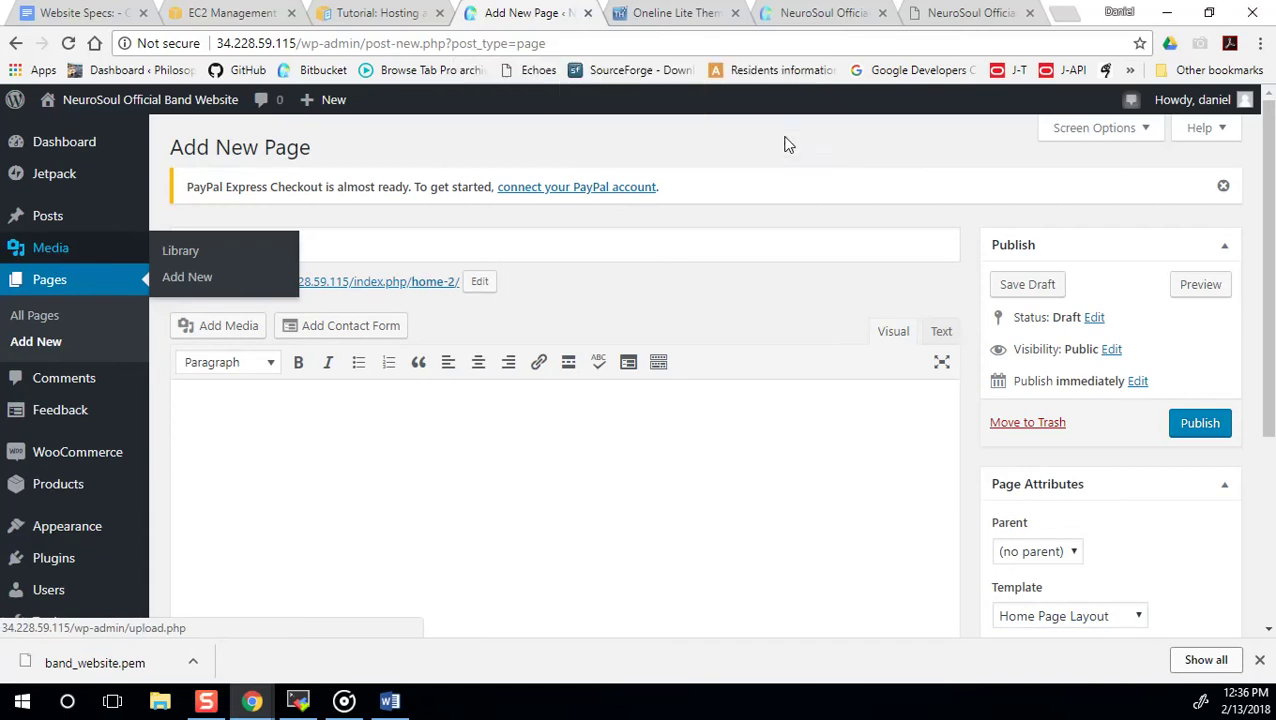
click(65, 240)
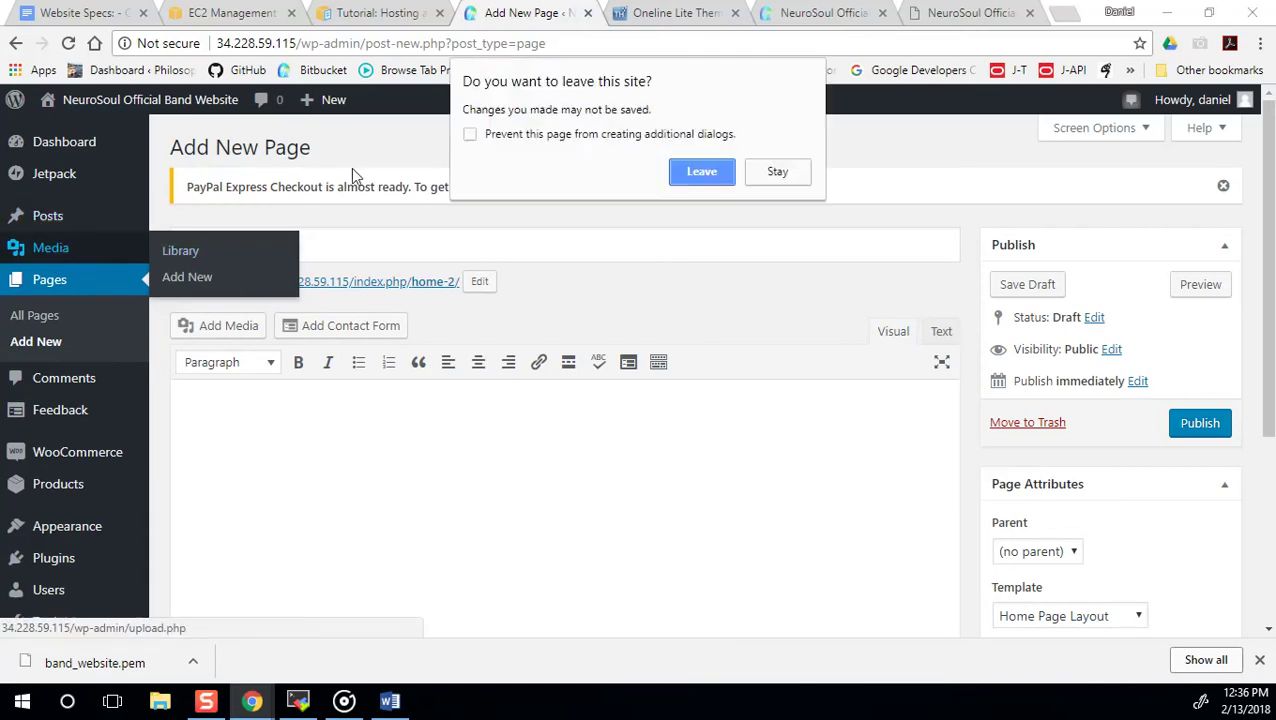
click(681, 173)
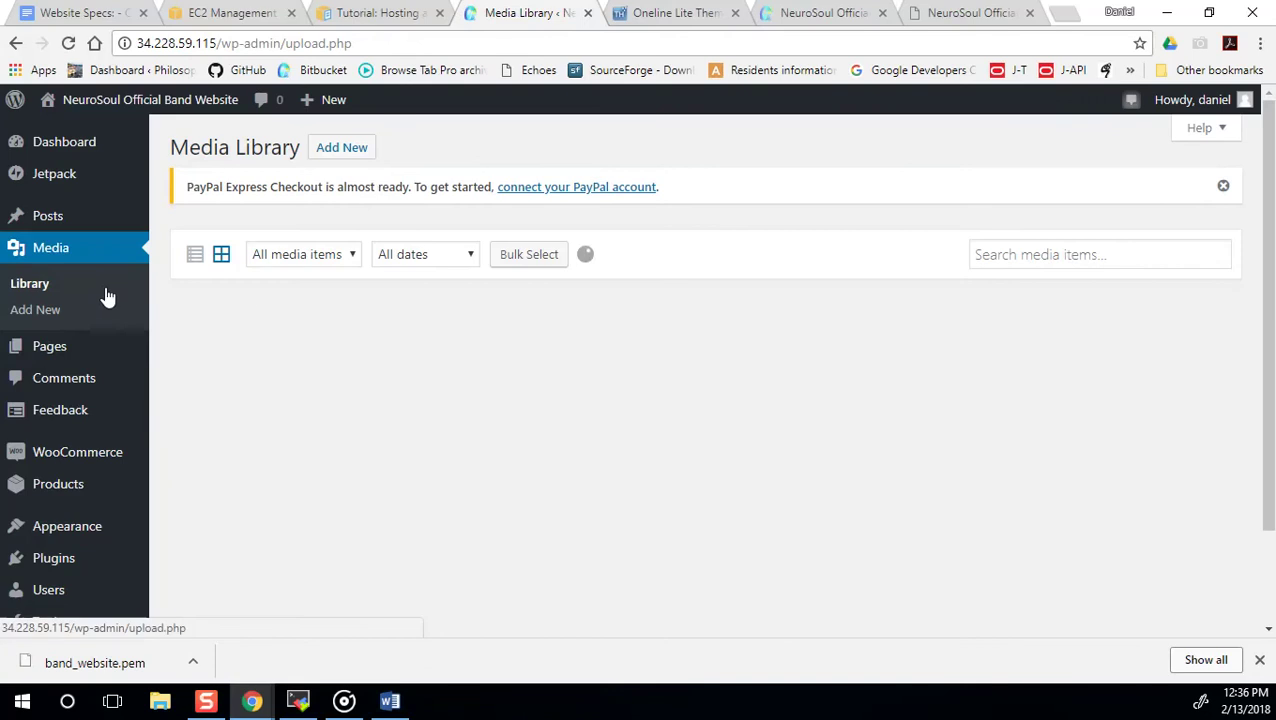
scroll(92, 452, down, 2)
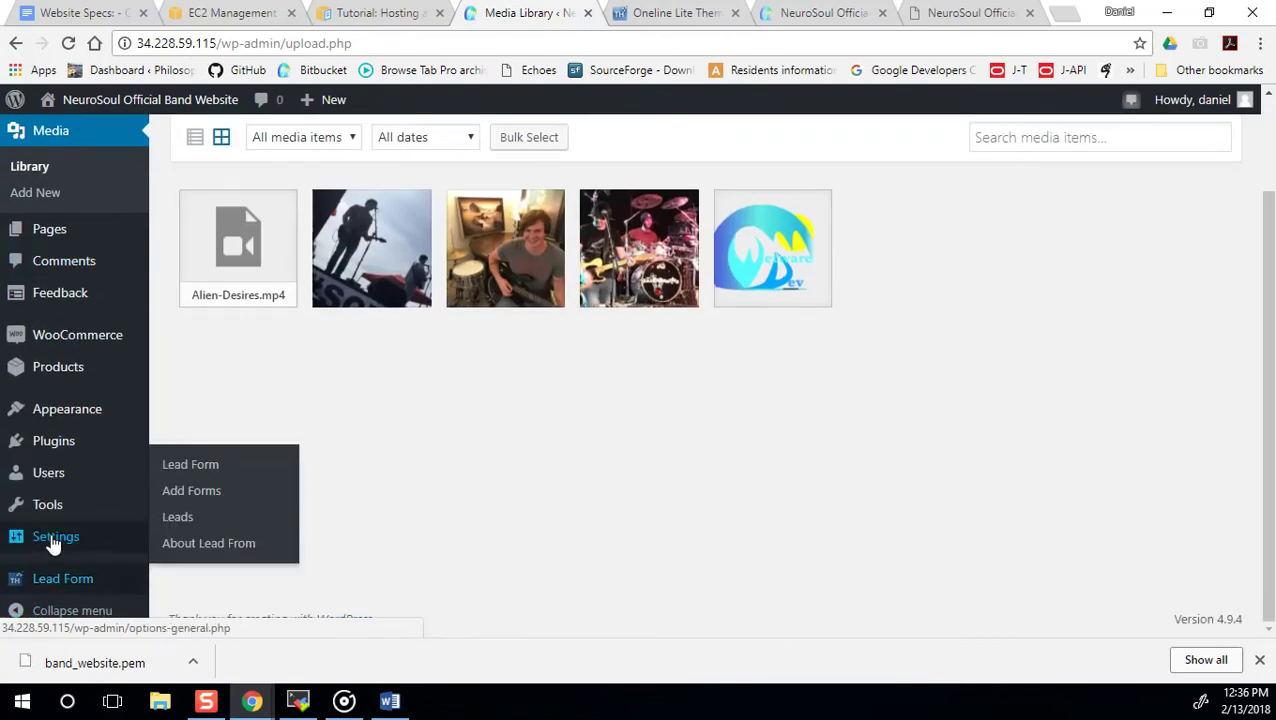
mouse_move(50, 538)
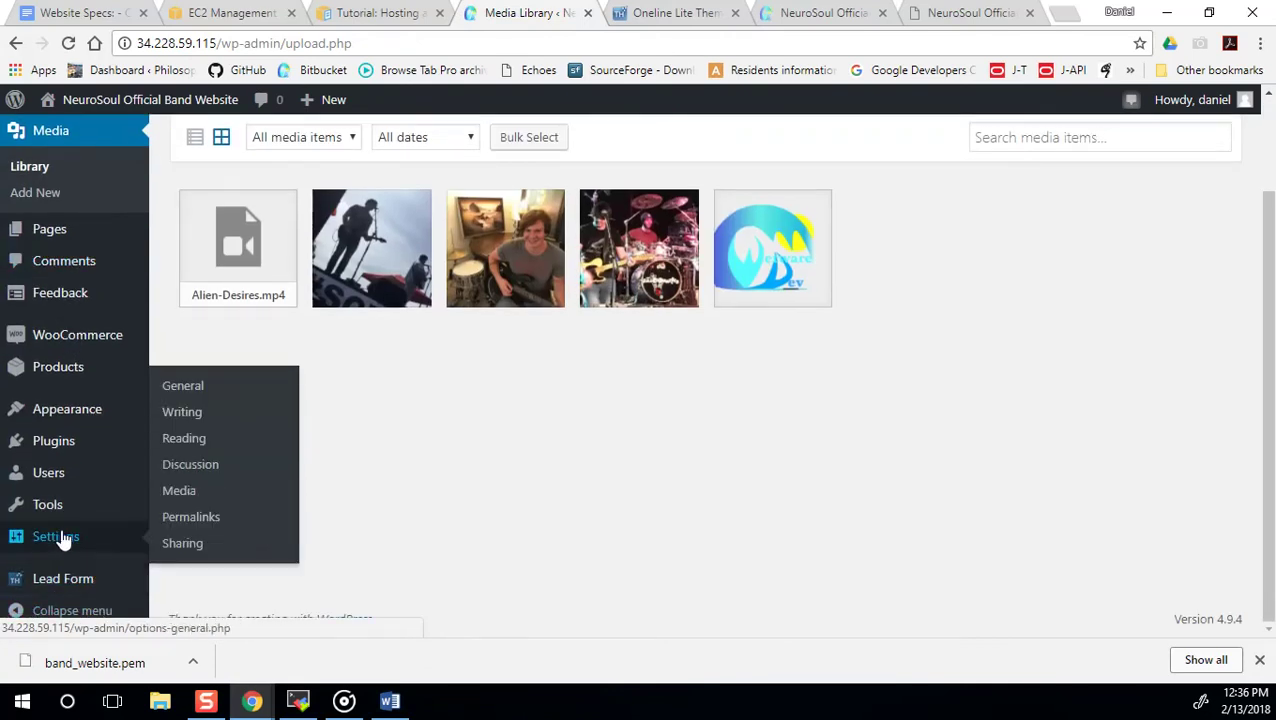
click(192, 444)
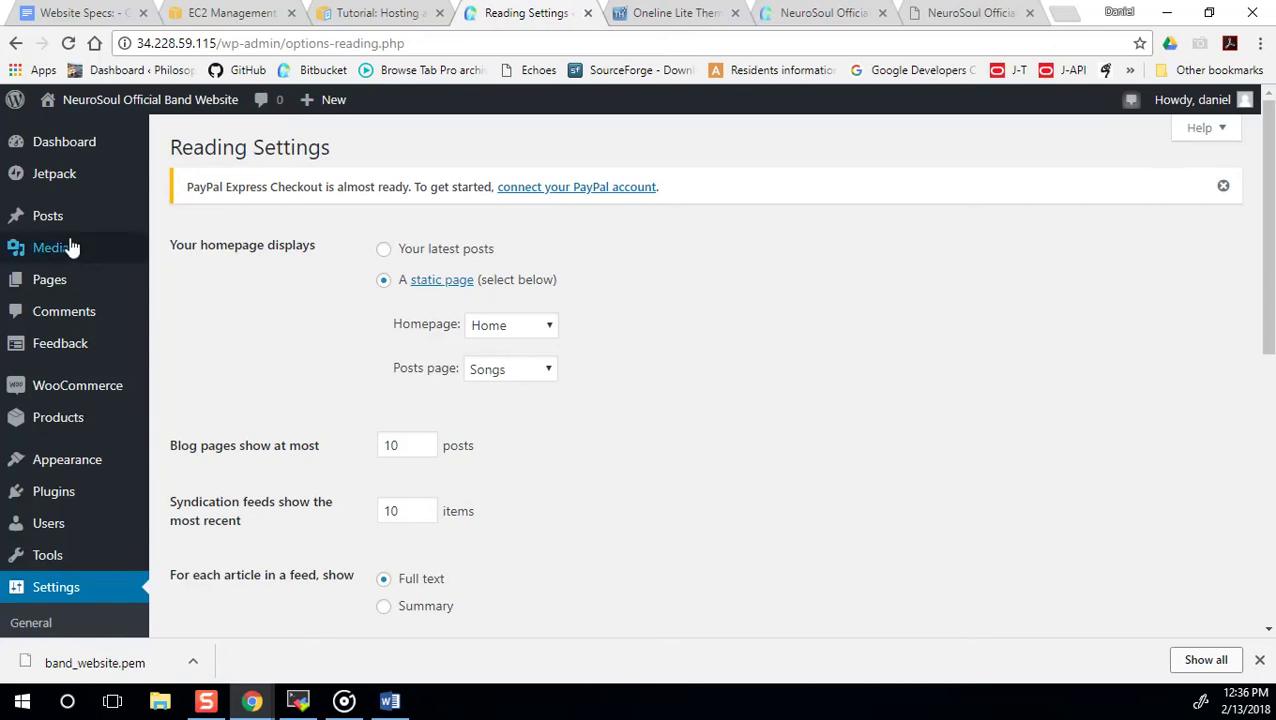
Add a new page titled 'Song', keeping the Default Template.
mouse_move(114, 285)
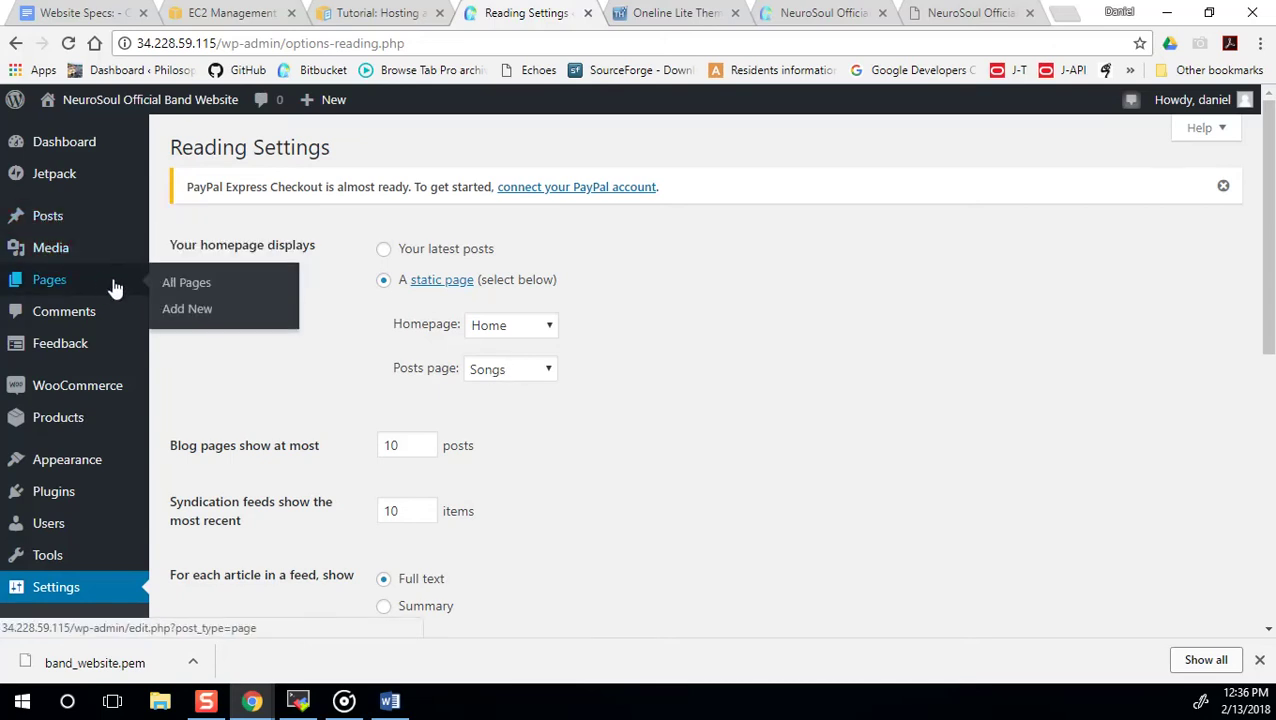
click(196, 310)
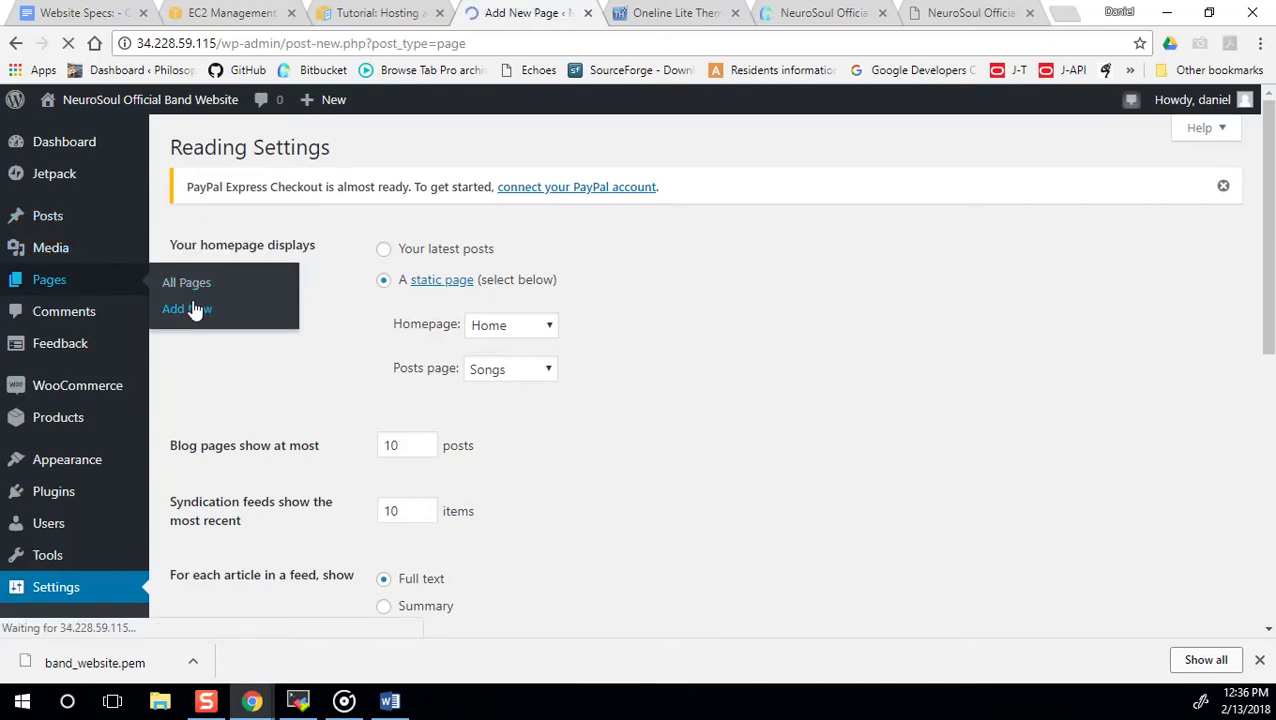
text(Songs)
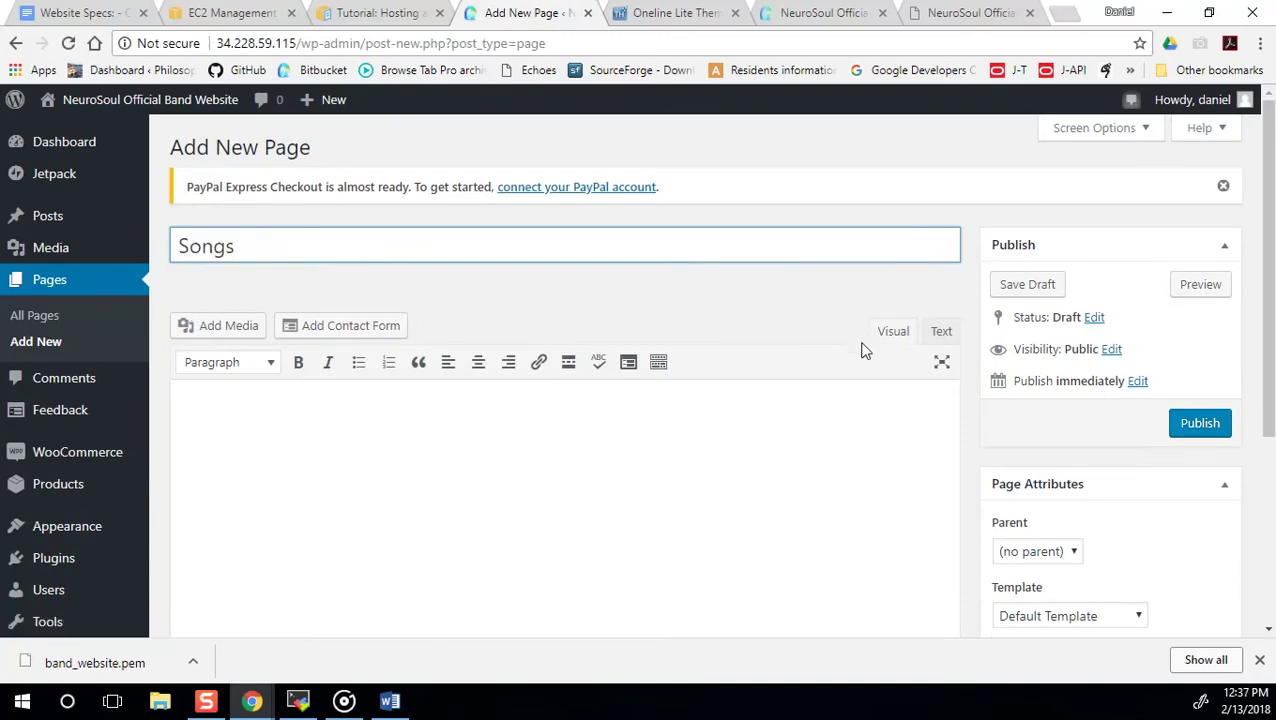
scroll(1037, 472, down, 3)
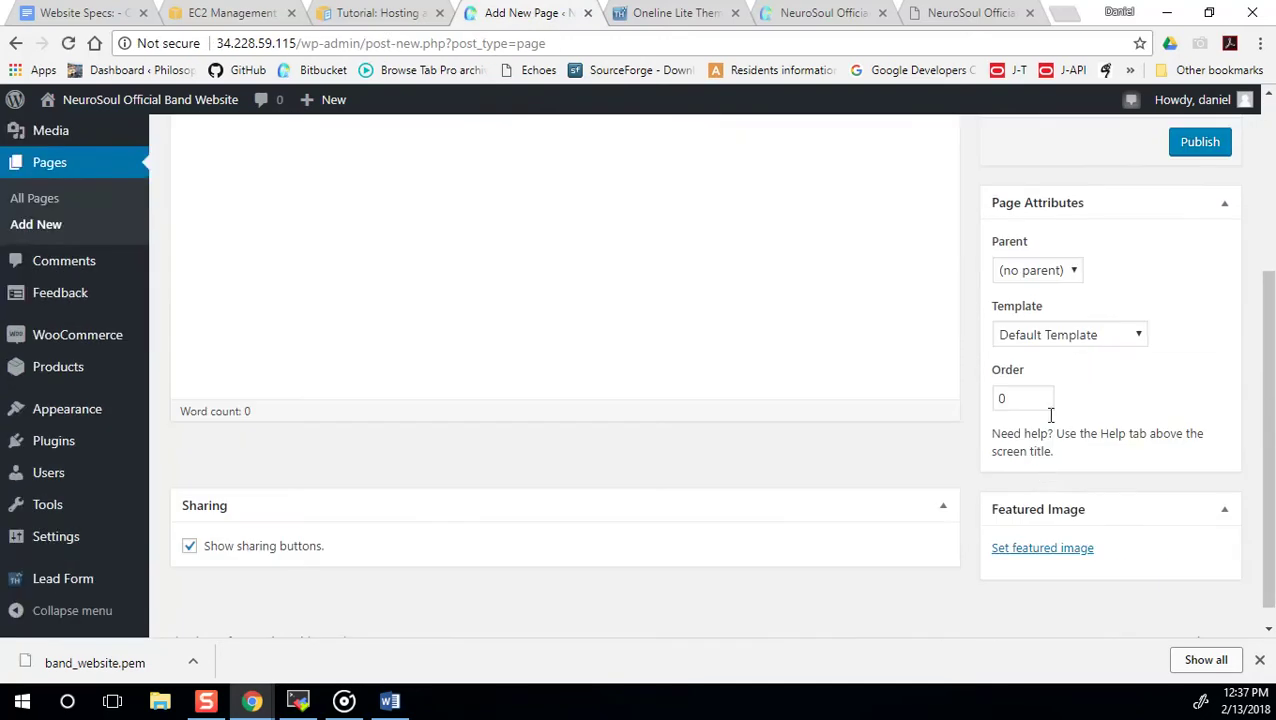
click(1082, 338)
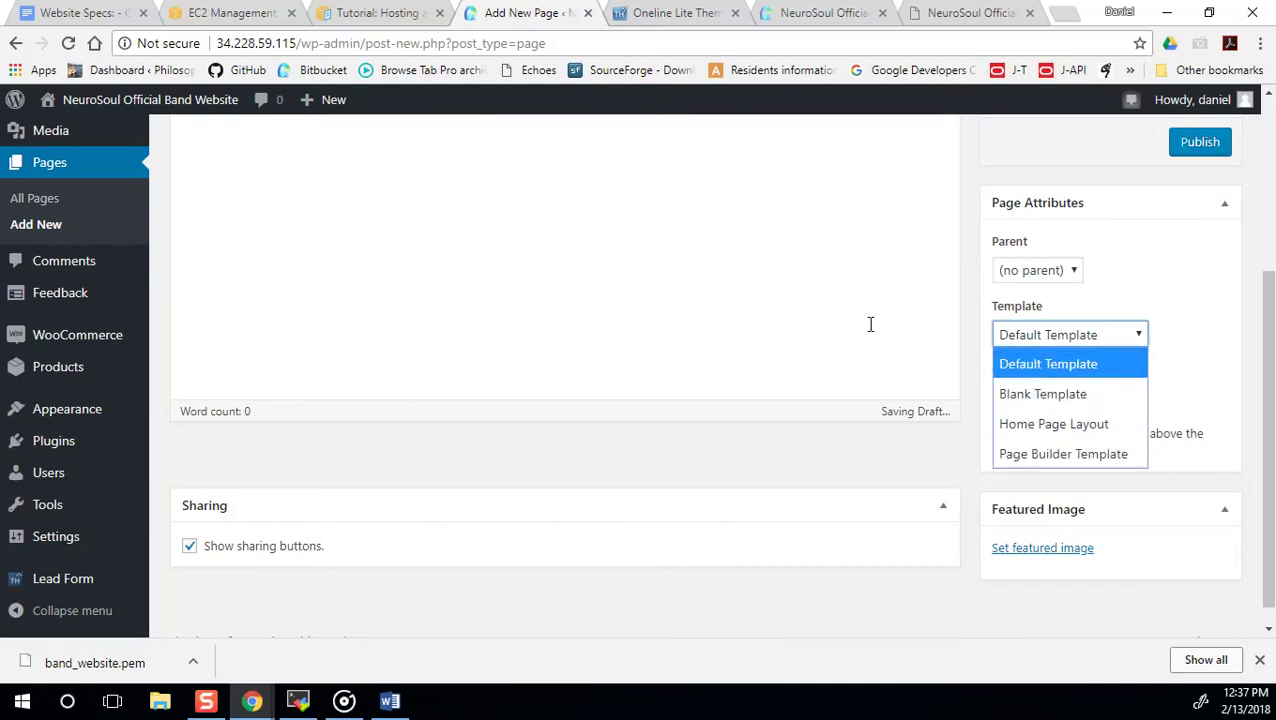
scroll(870, 324, up, 3)
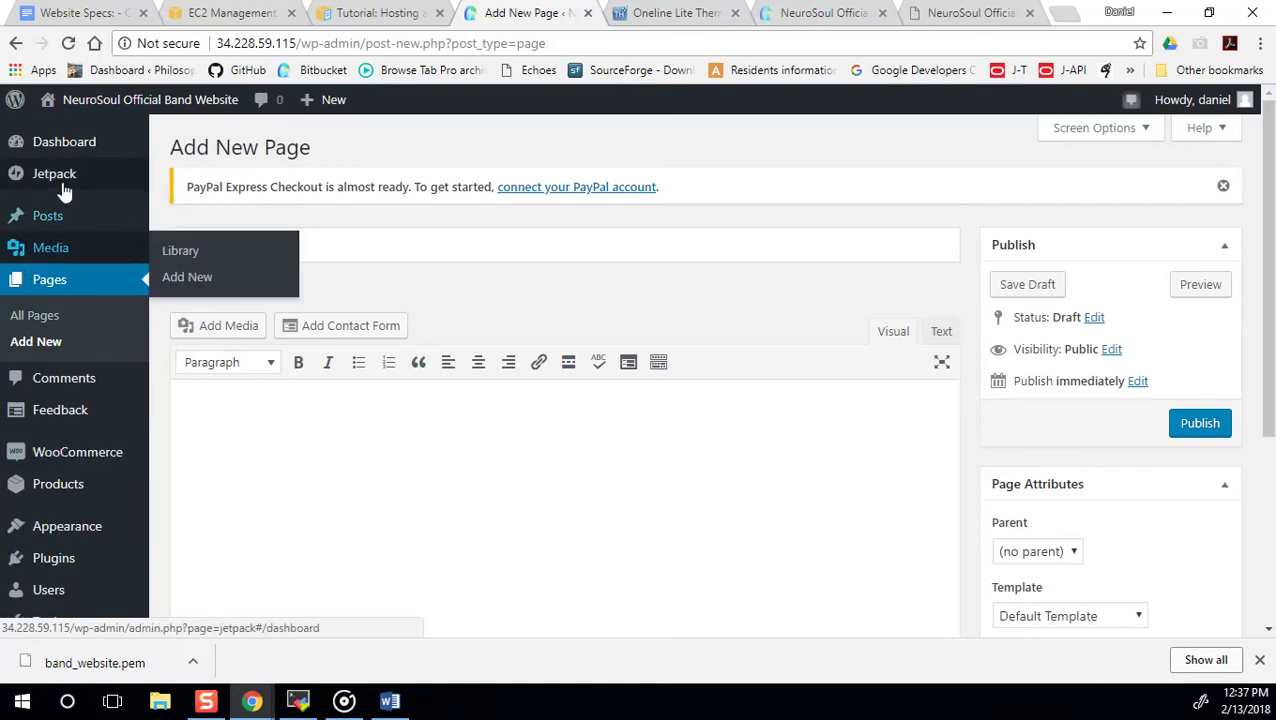
Go to Appearance > Customize, which fails with an HTTP ERROR 500.
mouse_move(70, 441)
scroll(100, 420, down, 3)
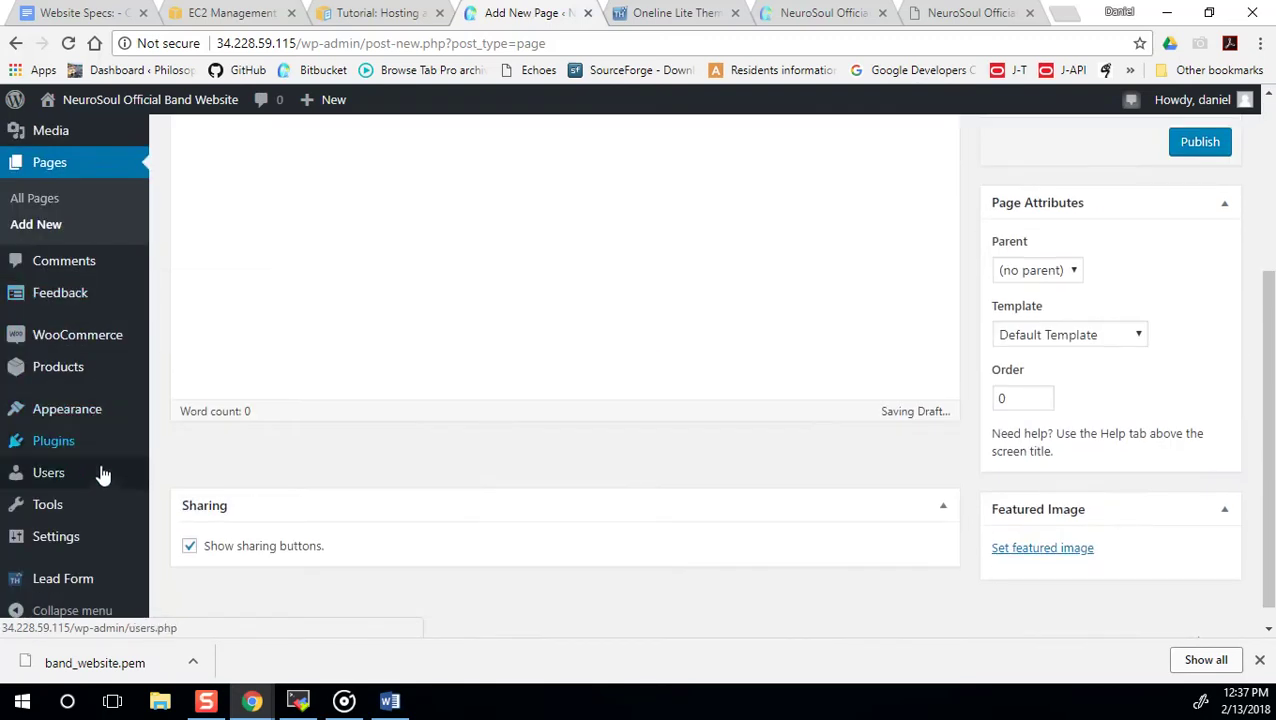
mouse_move(94, 522)
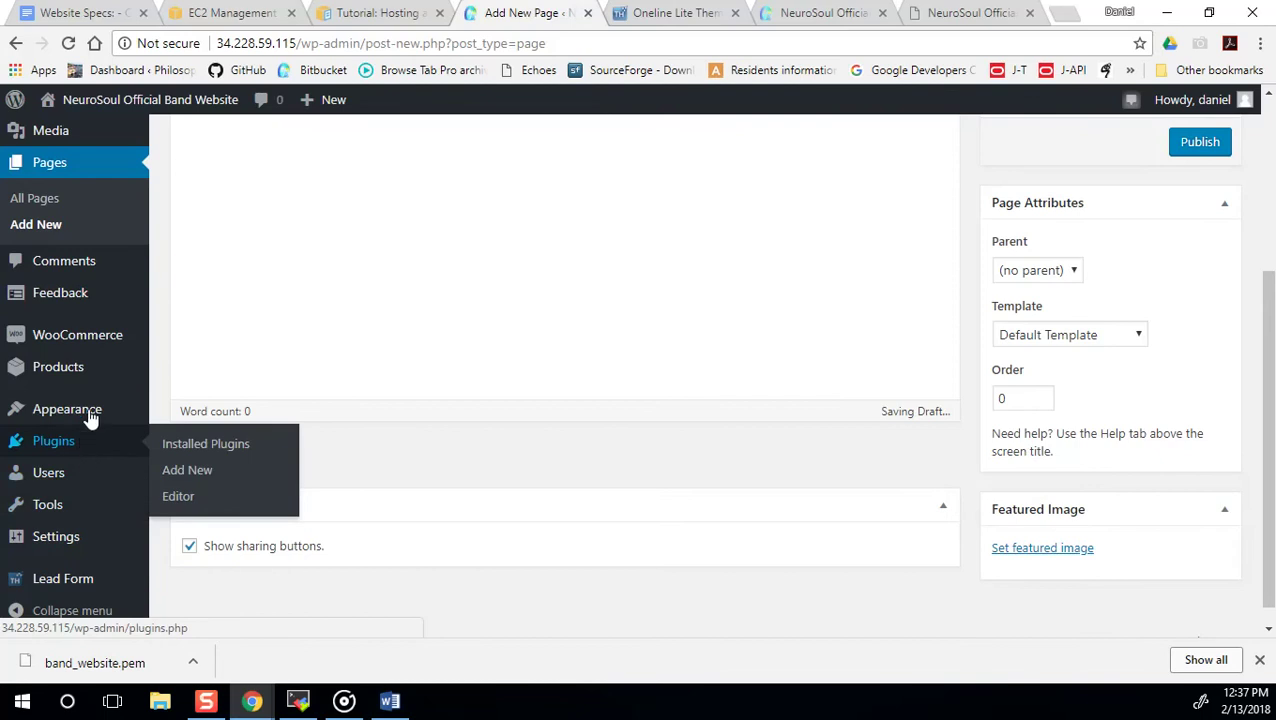
mouse_move(102, 414)
click(185, 364)
Reload the failing customizer, trim its URL to /wp-admin/, then close that tab.
click(701, 144)
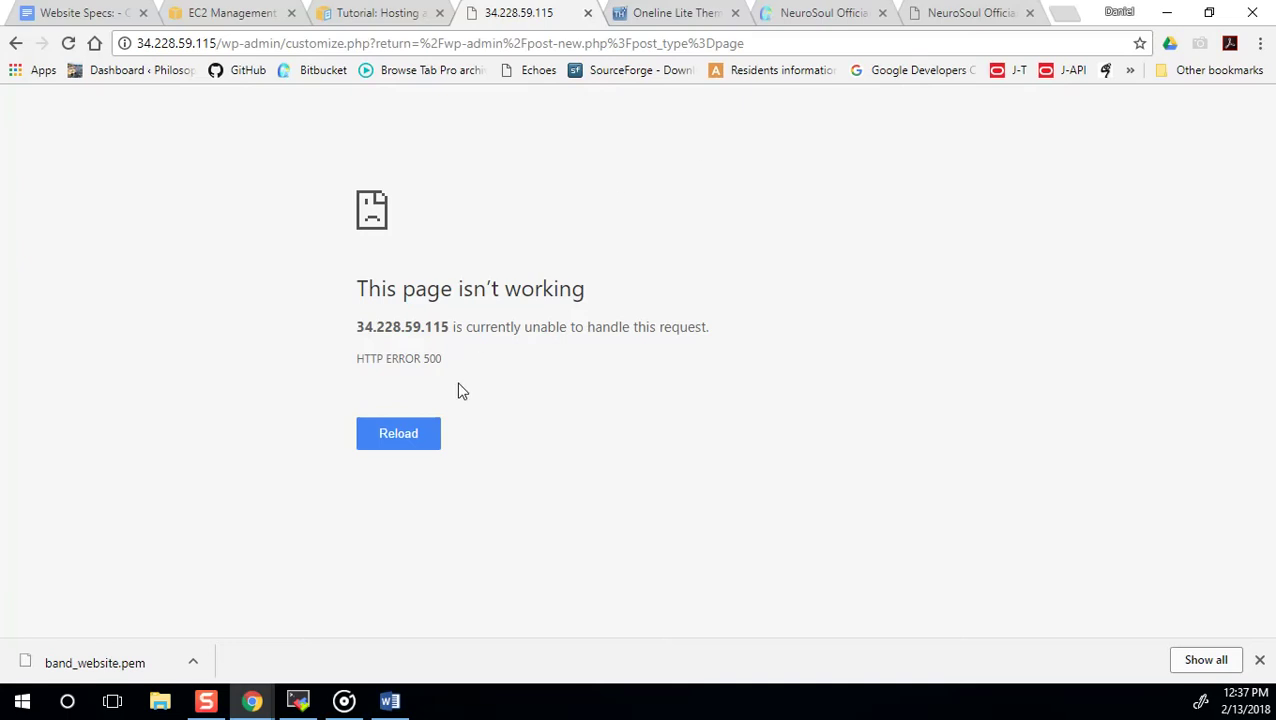
click(396, 445)
drag(750, 43, 288, 48)
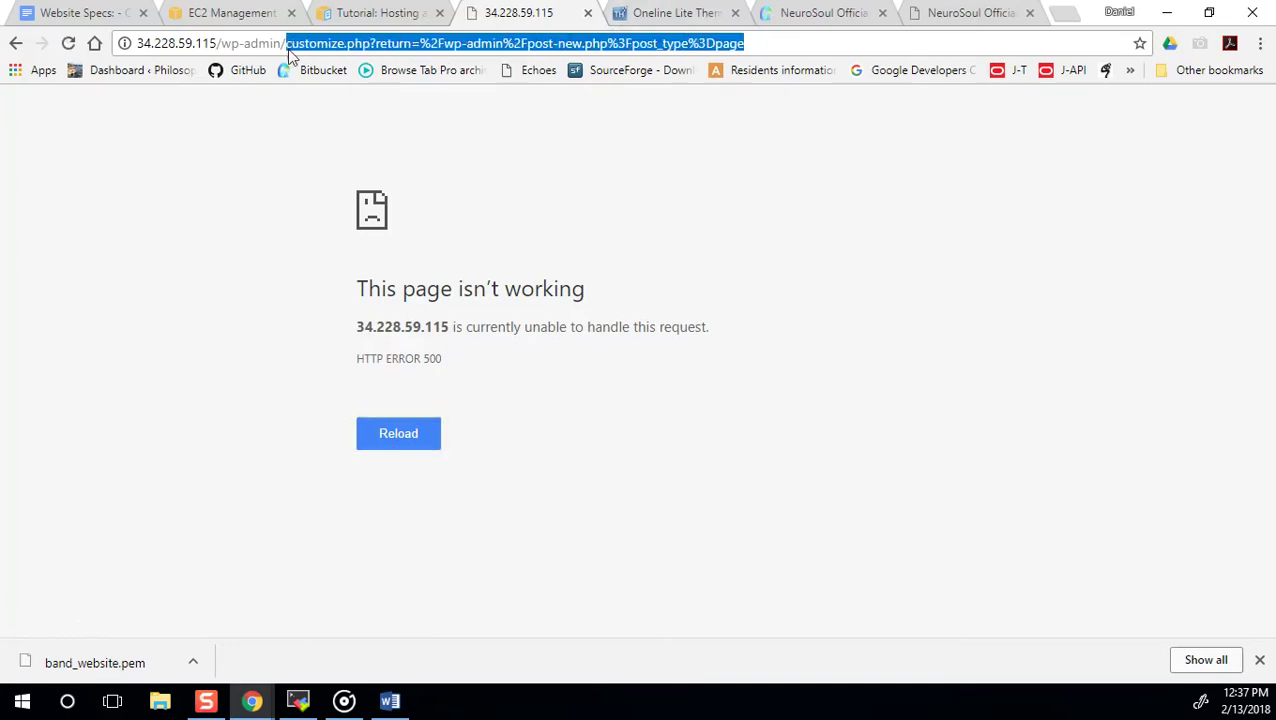
key(BackSpace)
key(Return)
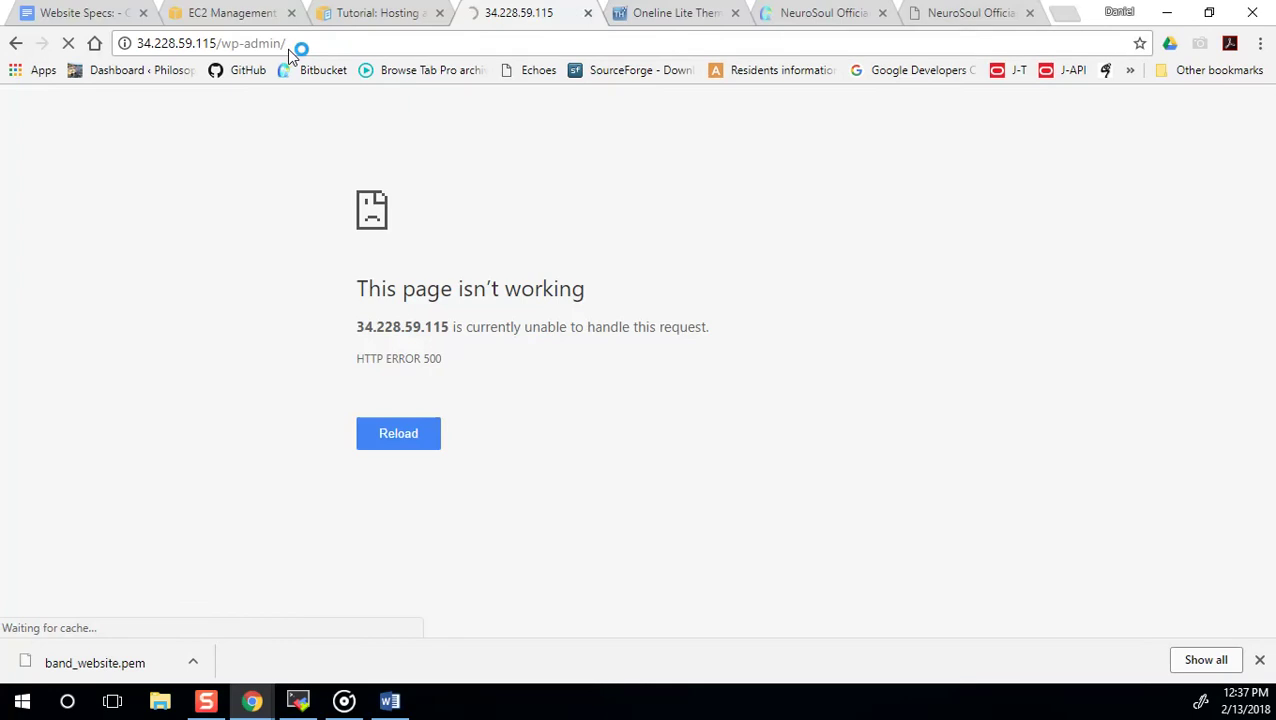
click(587, 13)
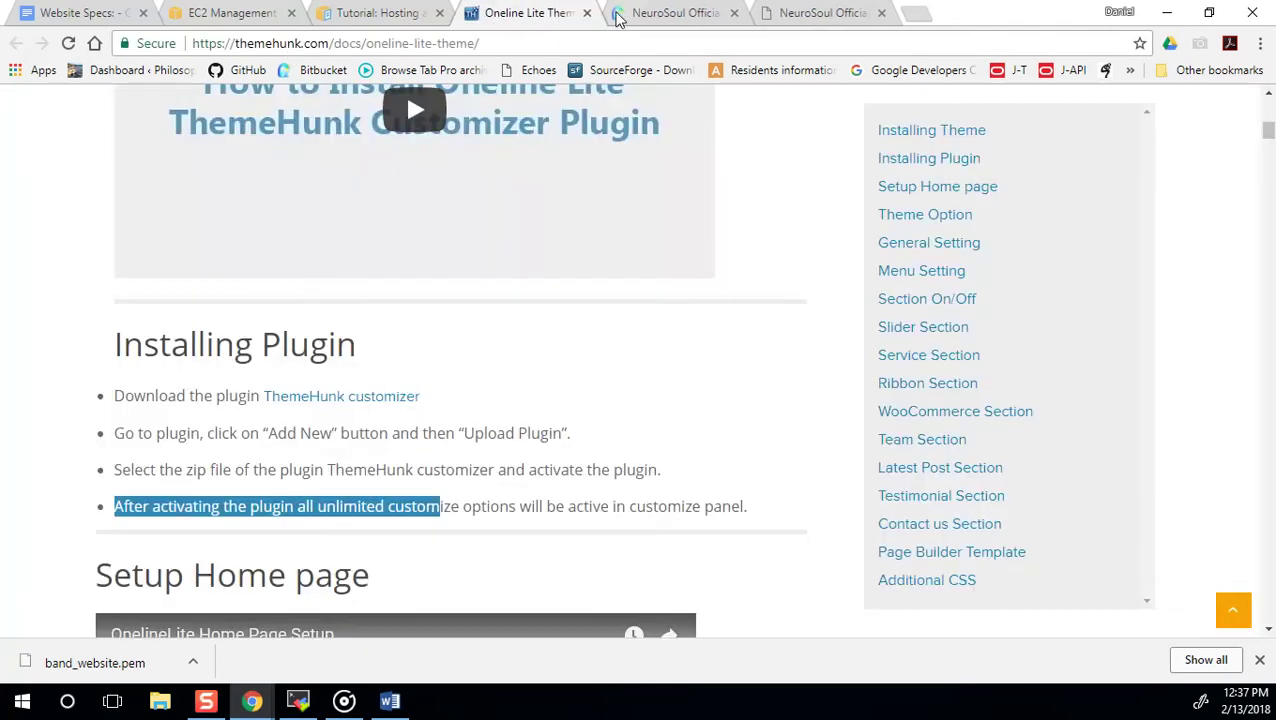
Rerun 'sudo service httpd restart' in MobaXterm to restart the web server.
click(298, 701)
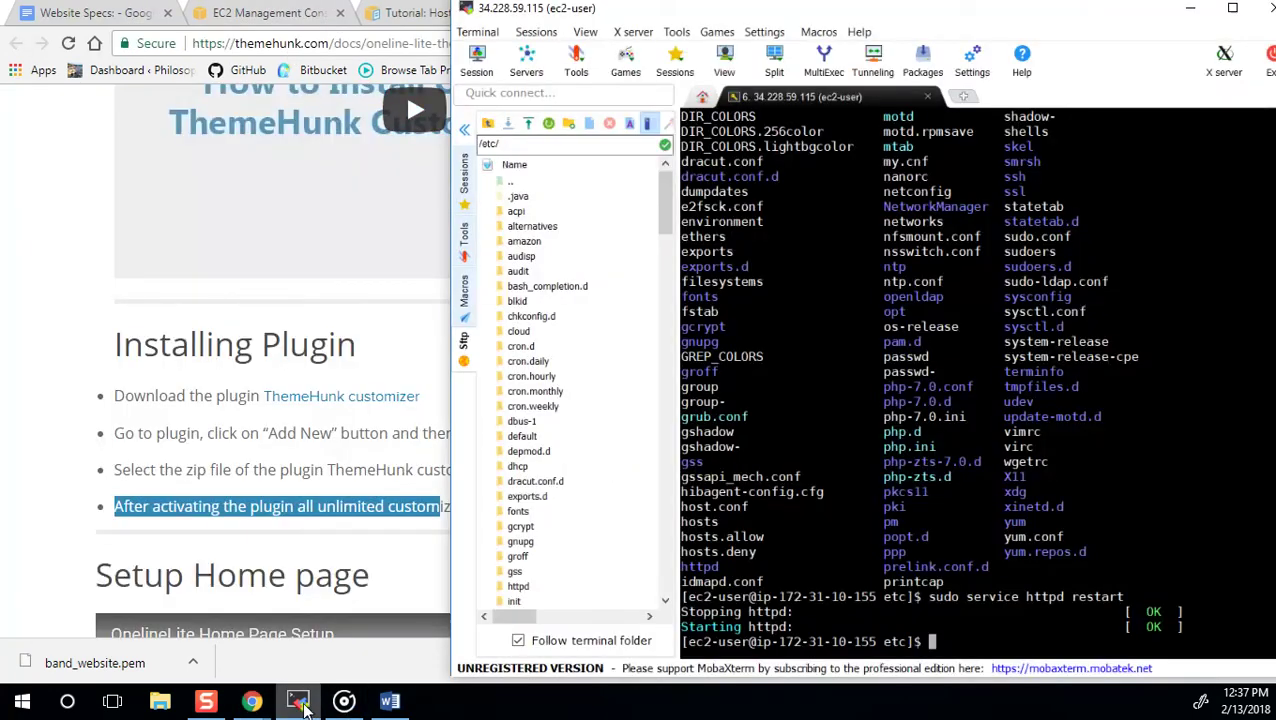
key(Up)
key(Return)
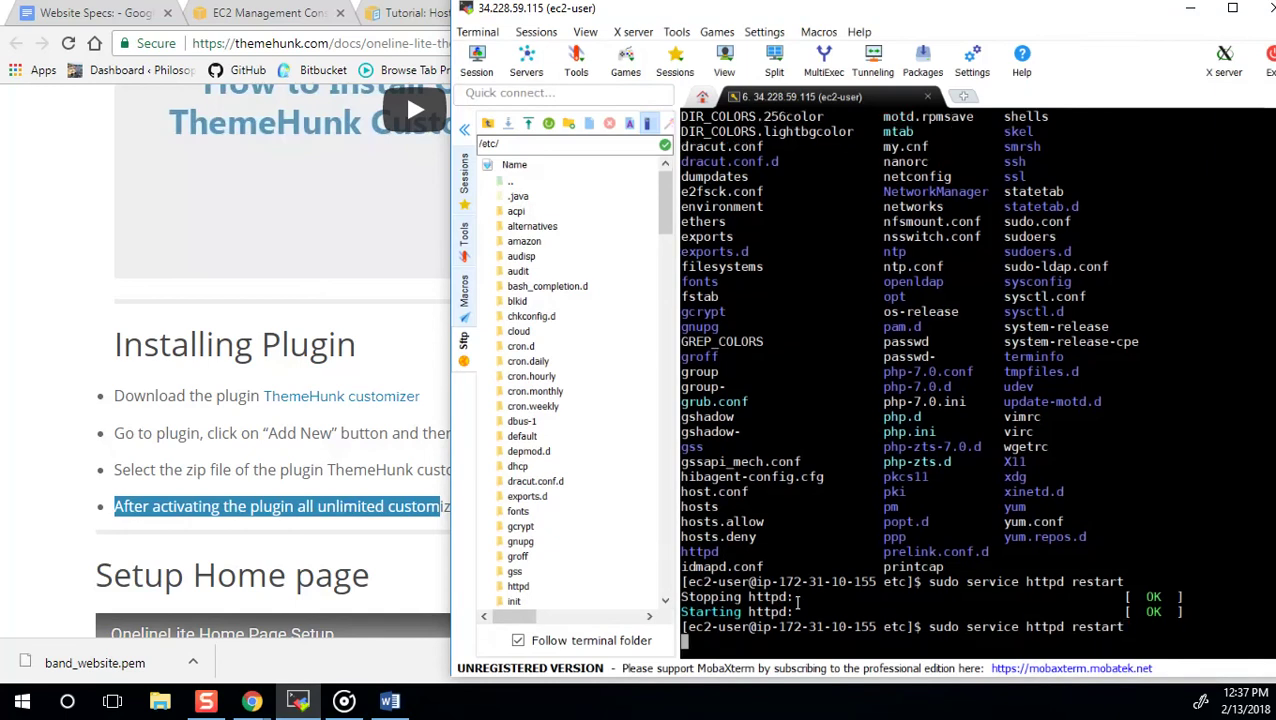
click(70, 254)
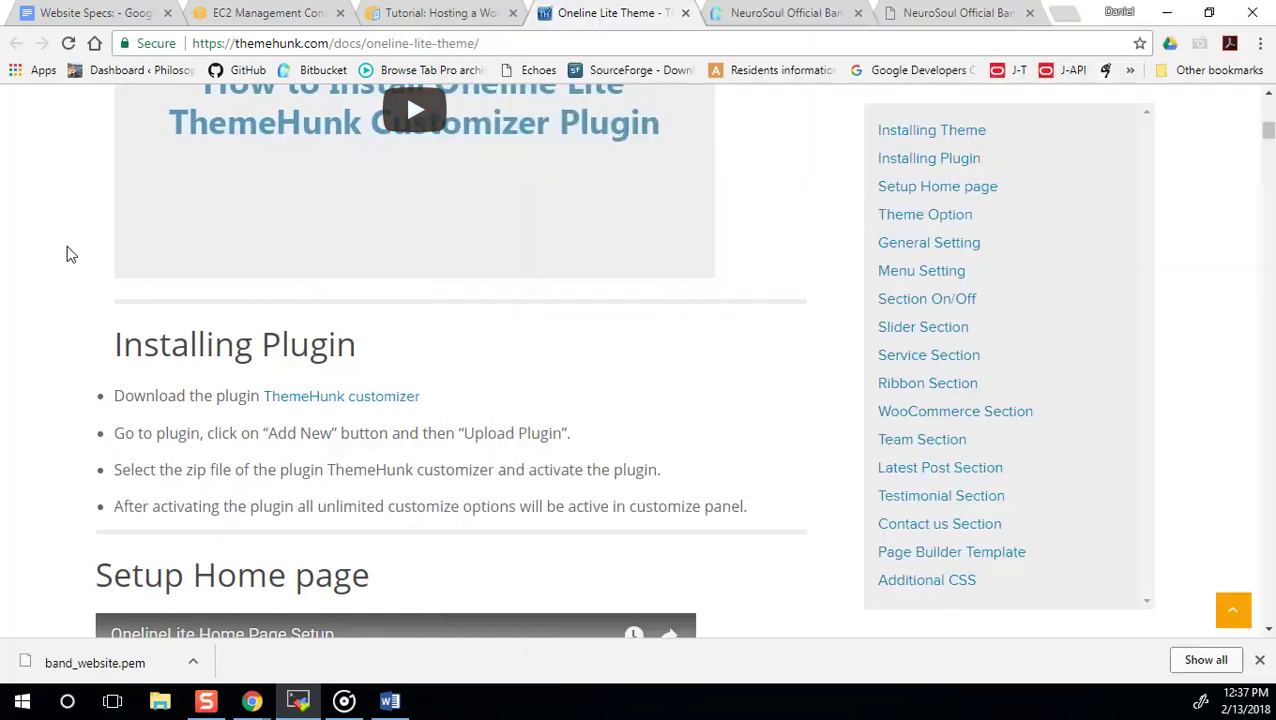
Reload the band website in its browser tab.
click(785, 12)
key(ctrl+shift+Tab)
key(ctrl+Tab)
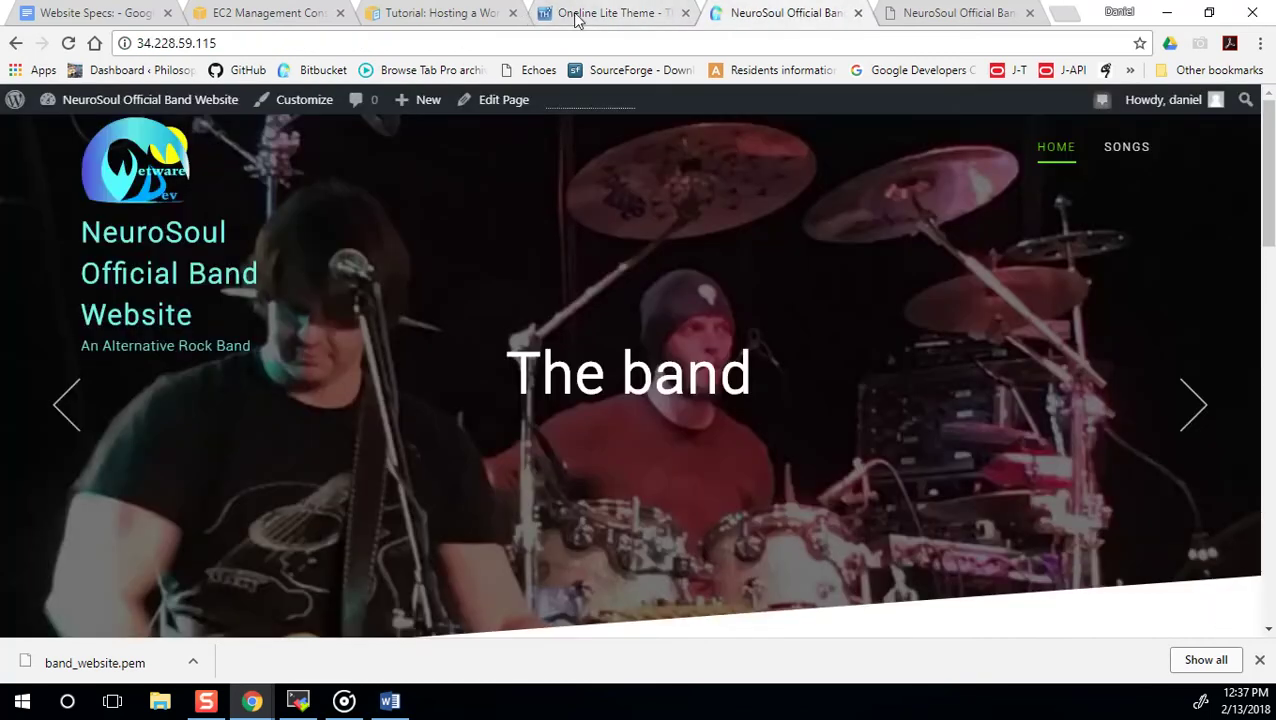
click(295, 43)
key(Return)
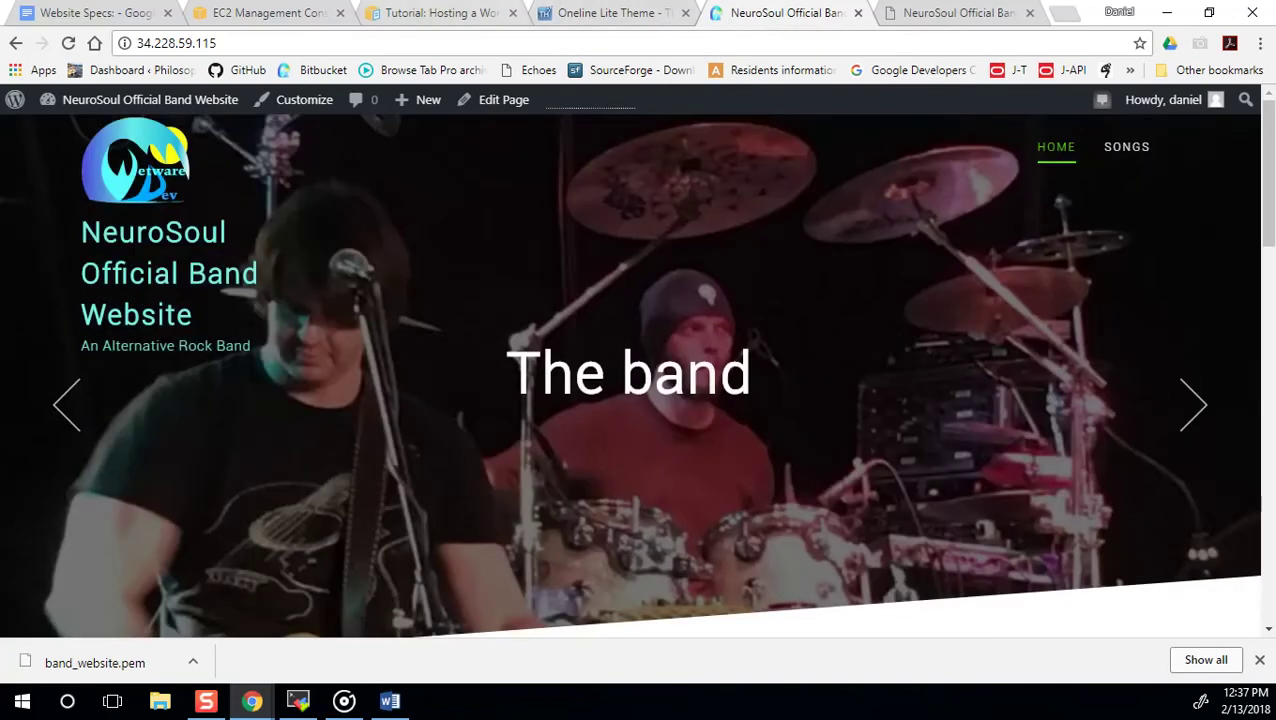
Close the ThemeHunk documentation tab and return to the band home page tab.
click(600, 13)
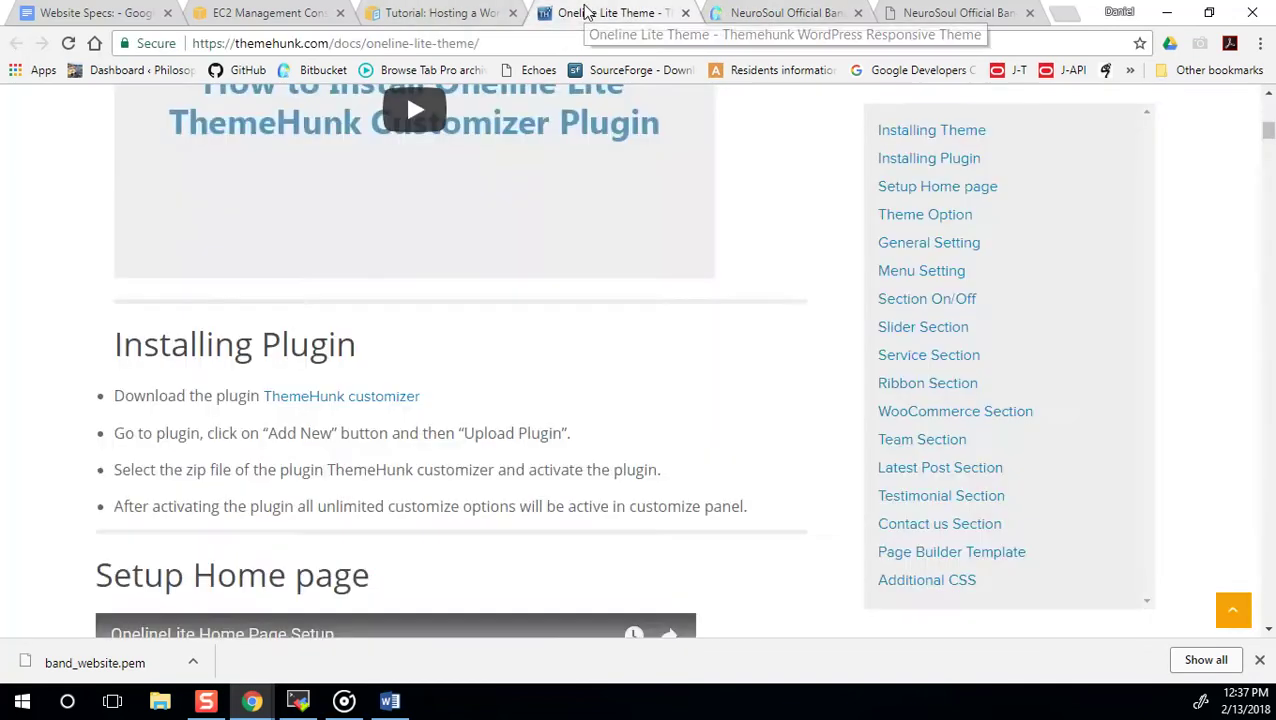
scroll(365, 285, up, 3)
scroll(365, 278, up, 4)
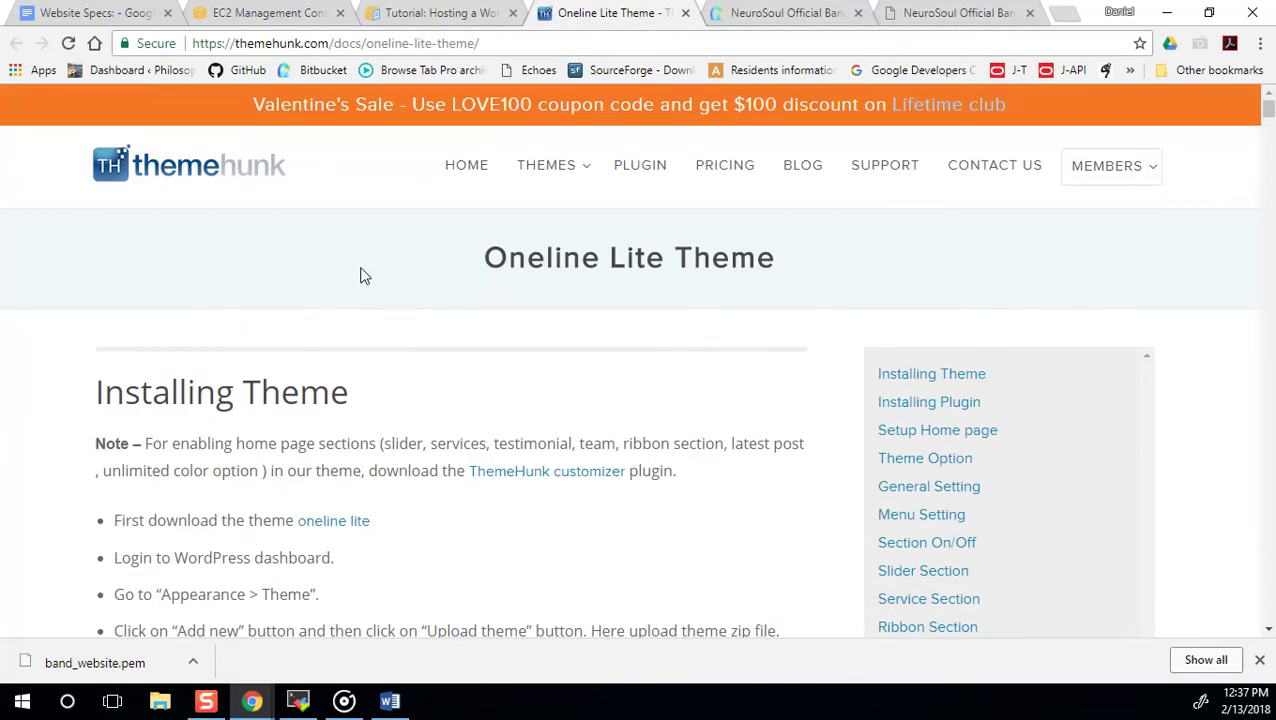
click(686, 13)
click(470, 14)
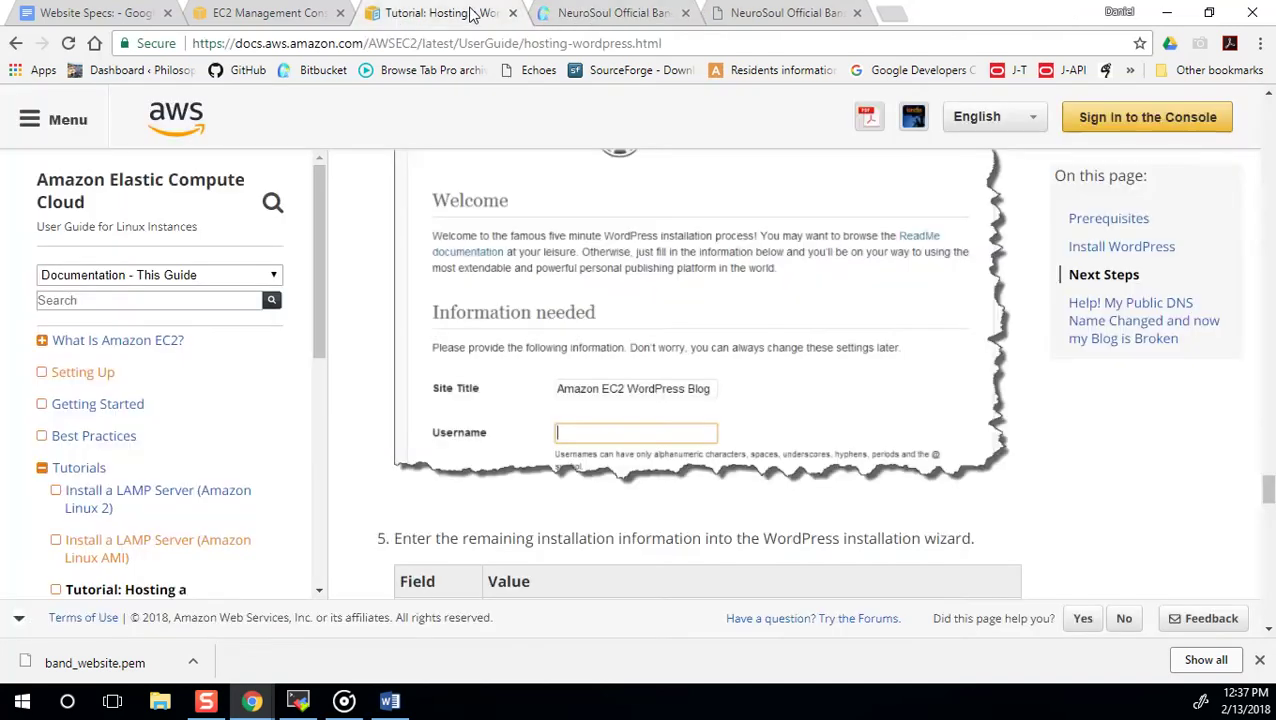
click(614, 13)
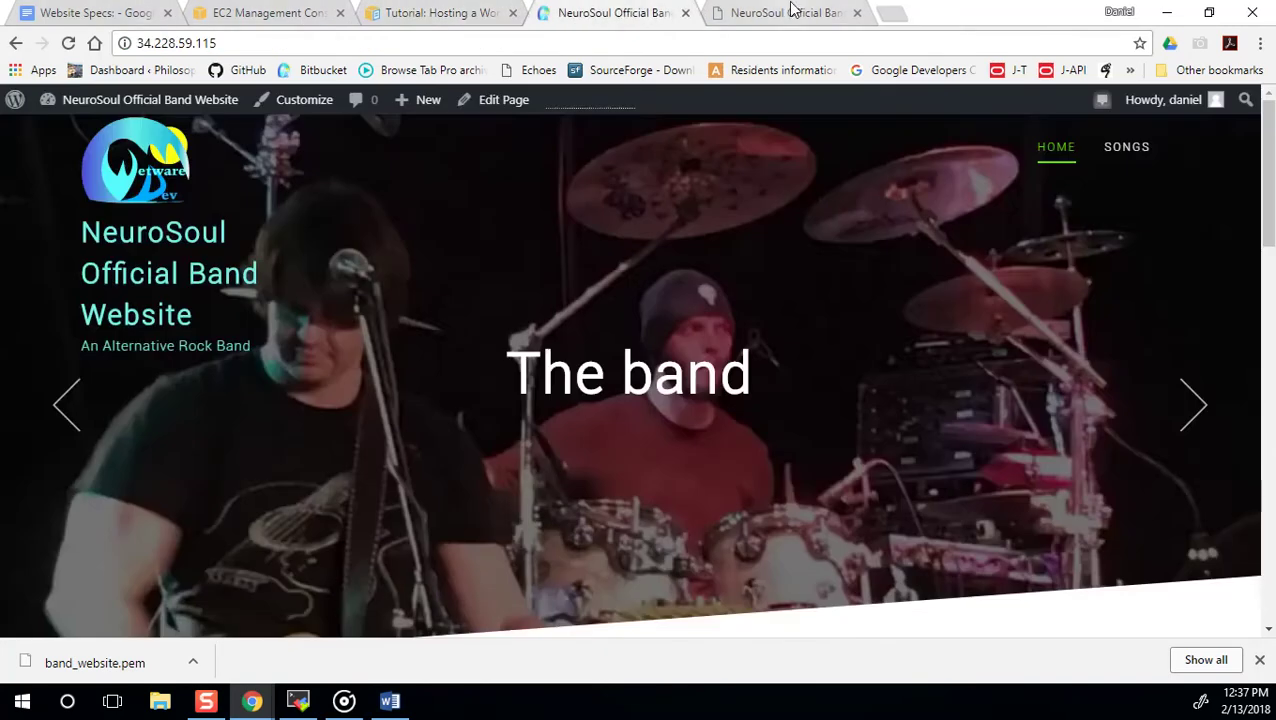
click(790, 12)
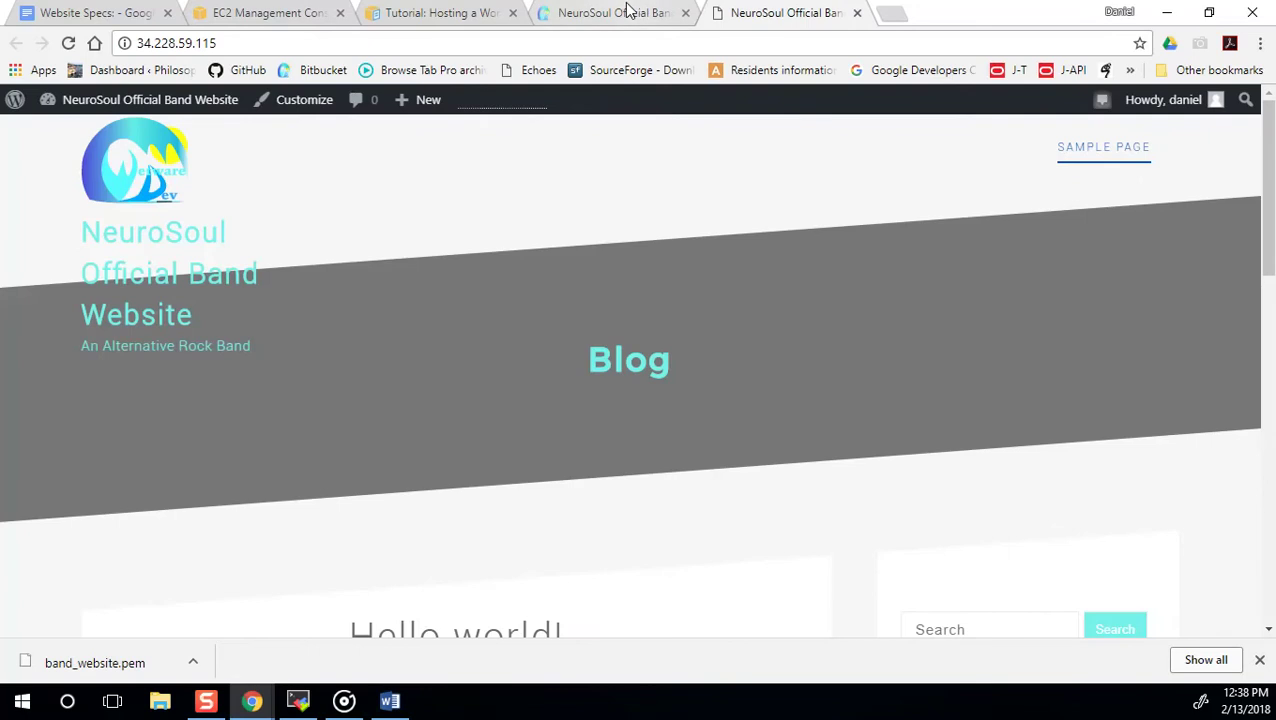
click(628, 12)
Append /admin to the site address to load the WordPress Dashboard.
click(219, 42)
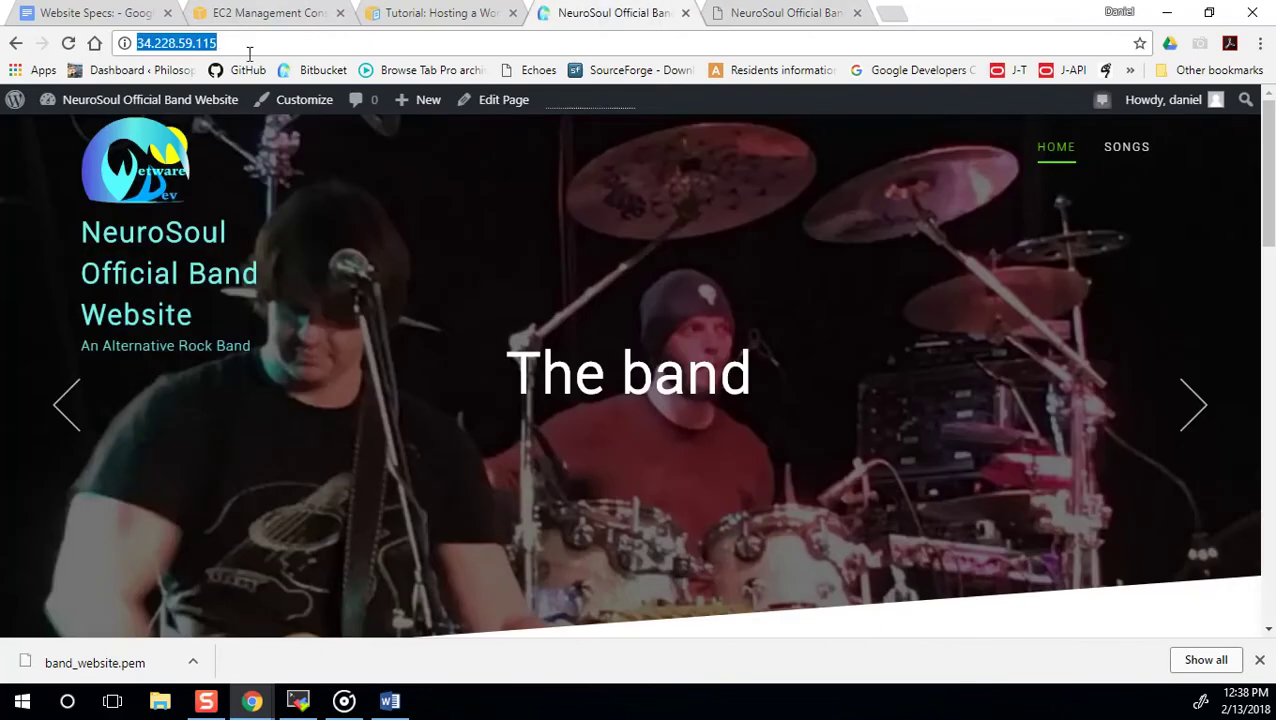
click(234, 44)
text(/admin)
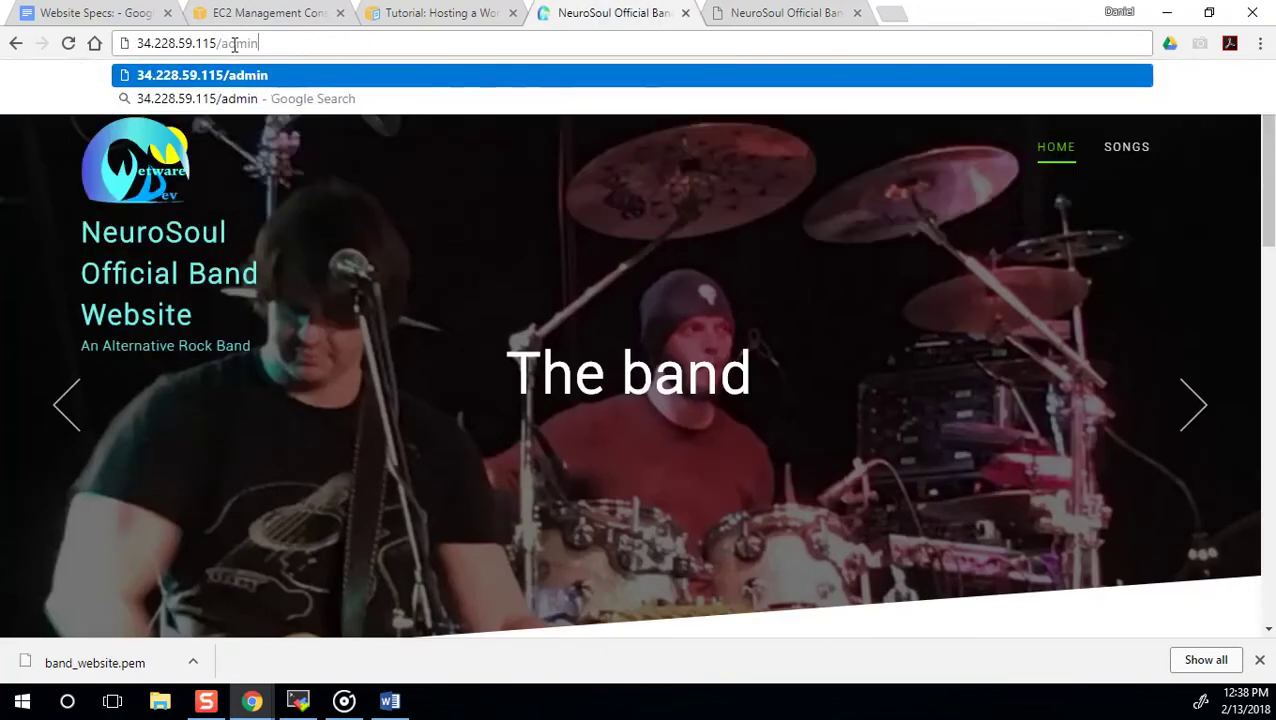
key(Return)
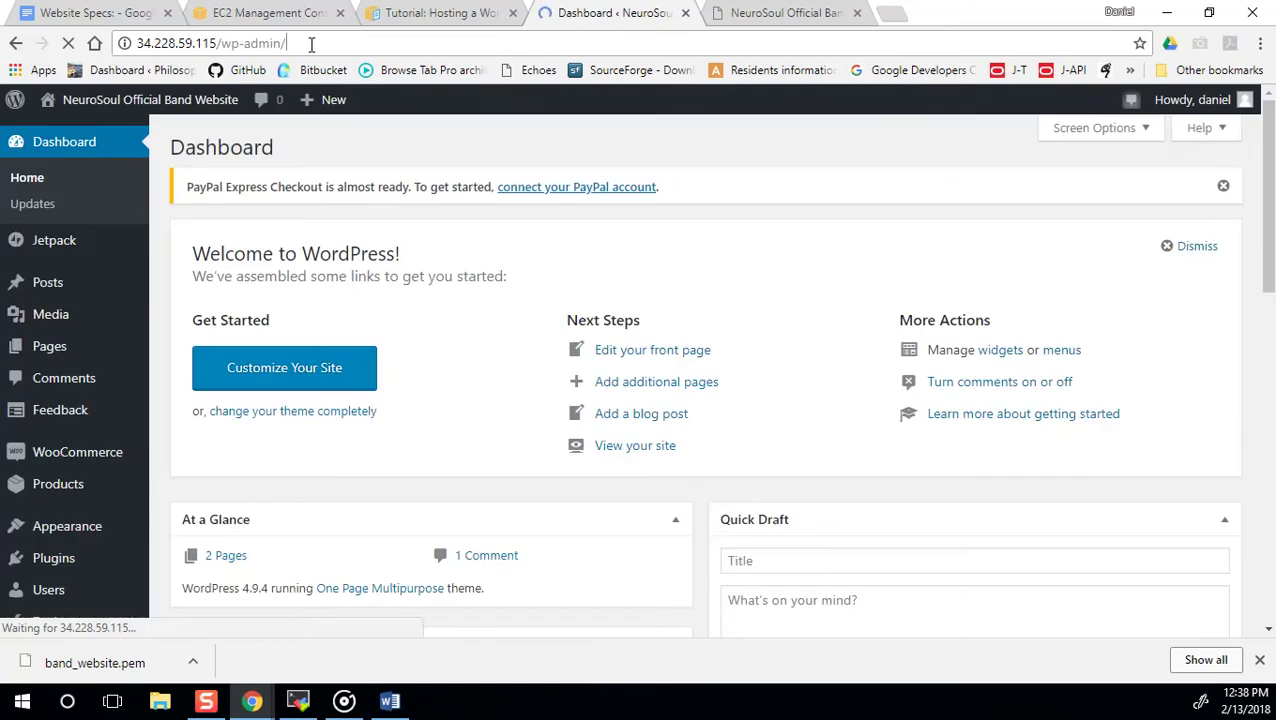
In Customize > Theme Option > Site Color, shift the Theme Color to a brighter cyan.
scroll(441, 373, down, 1)
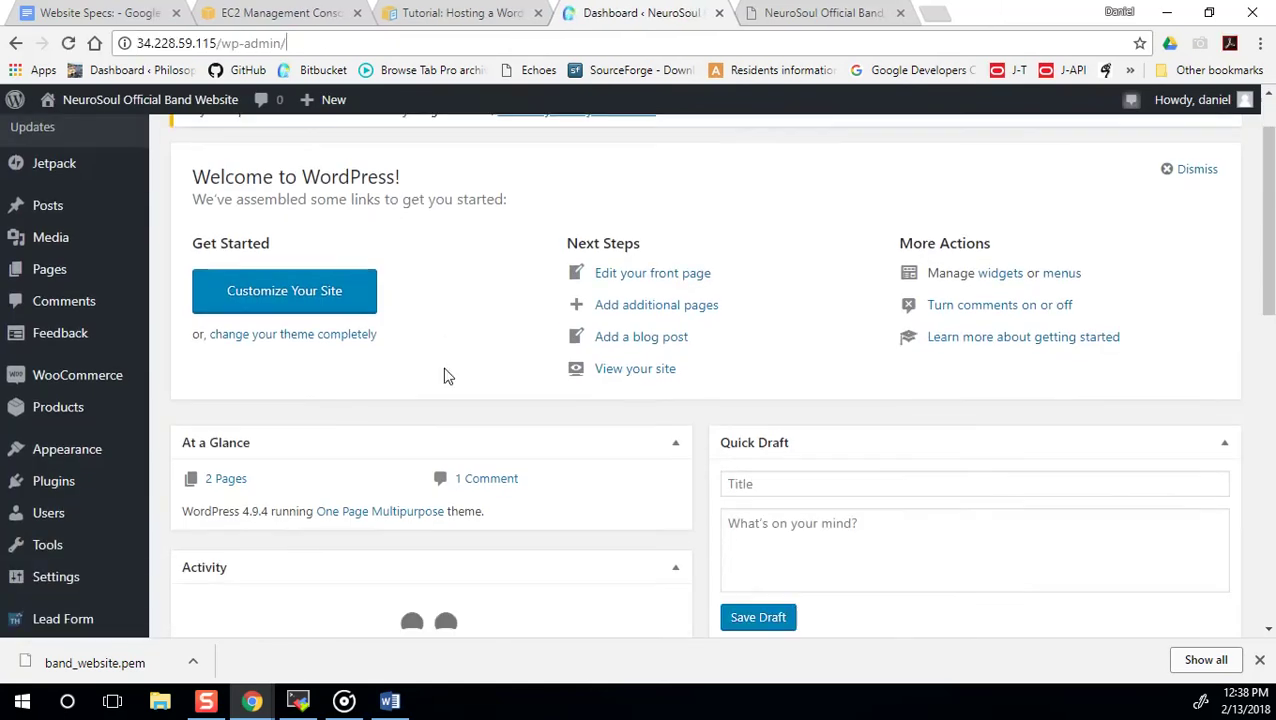
mouse_move(58, 240)
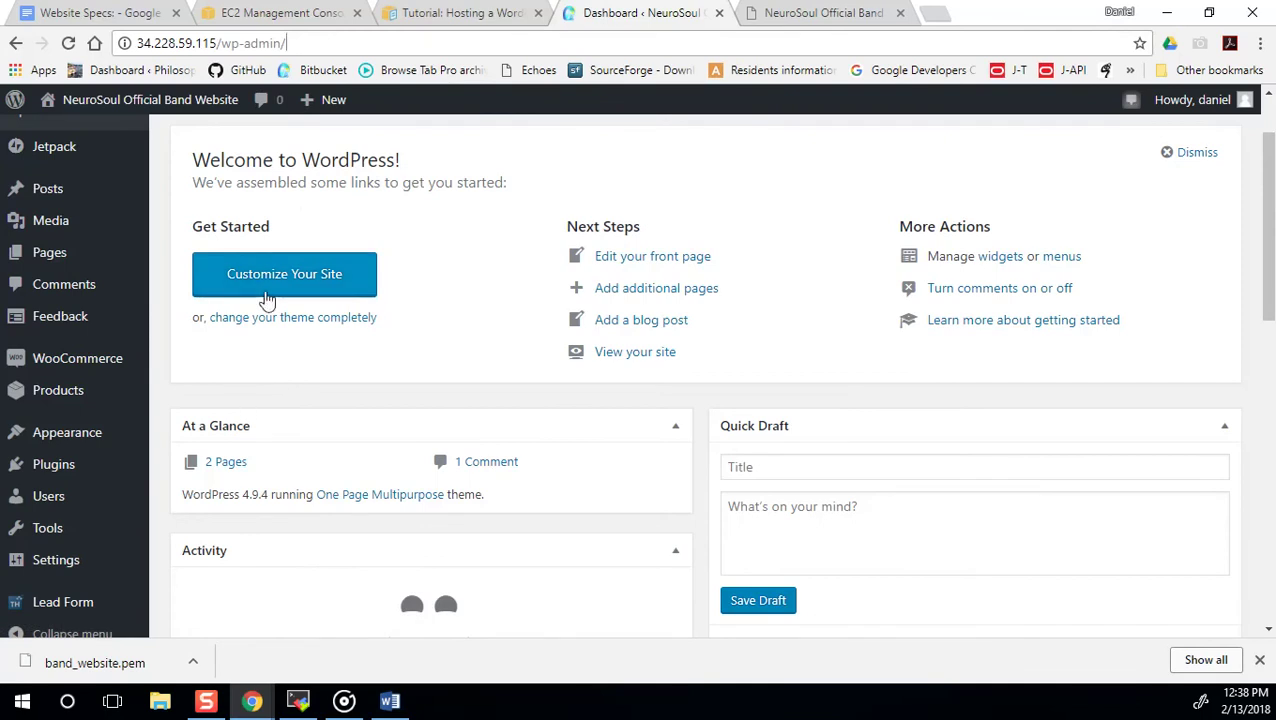
click(296, 273)
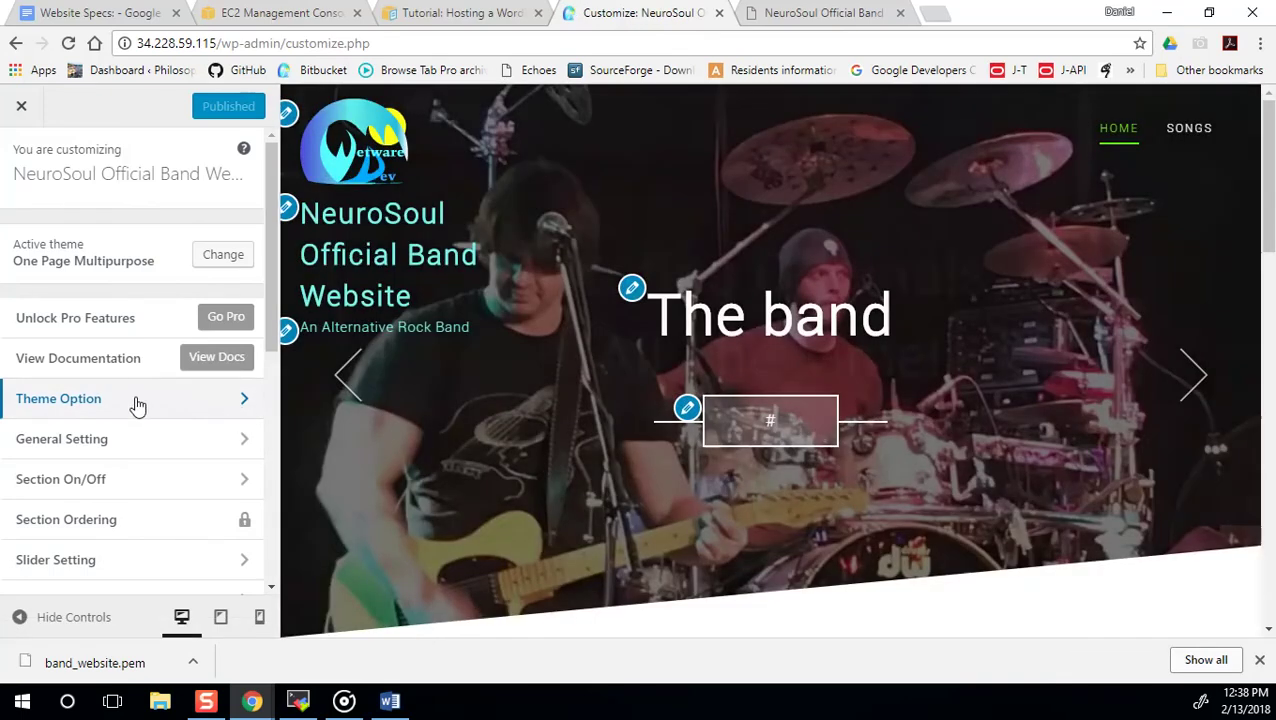
click(134, 403)
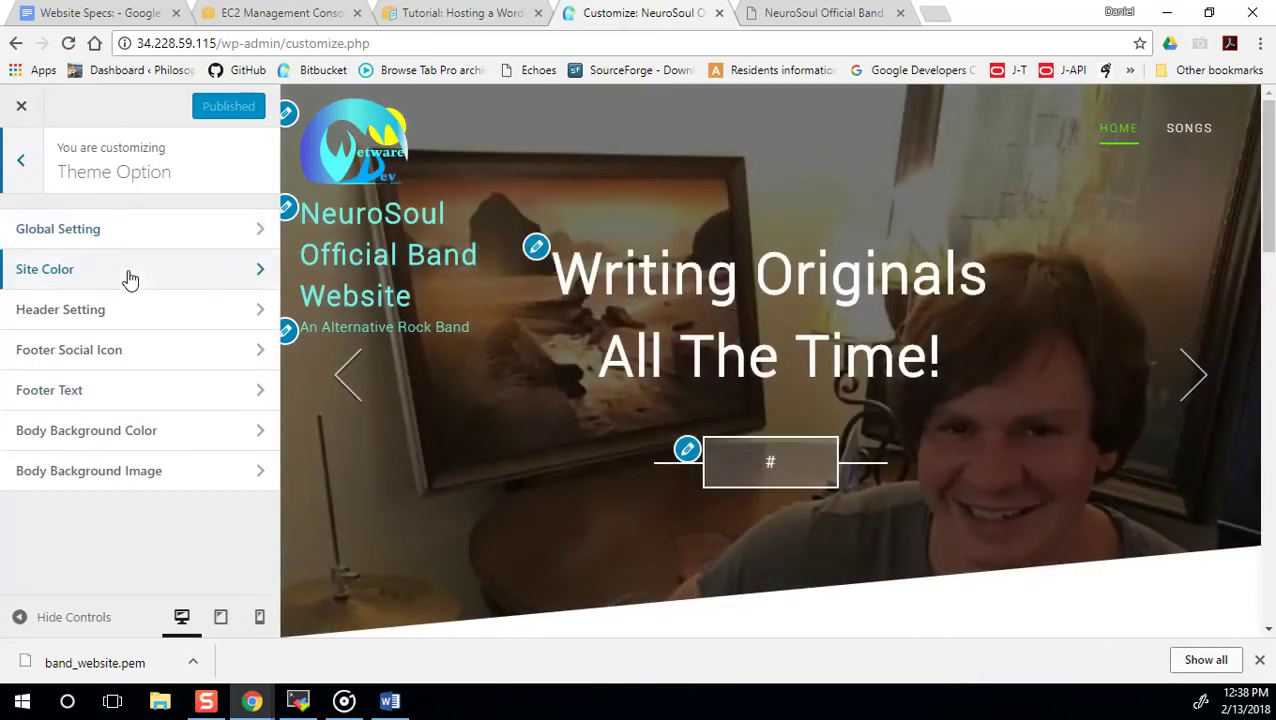
click(126, 273)
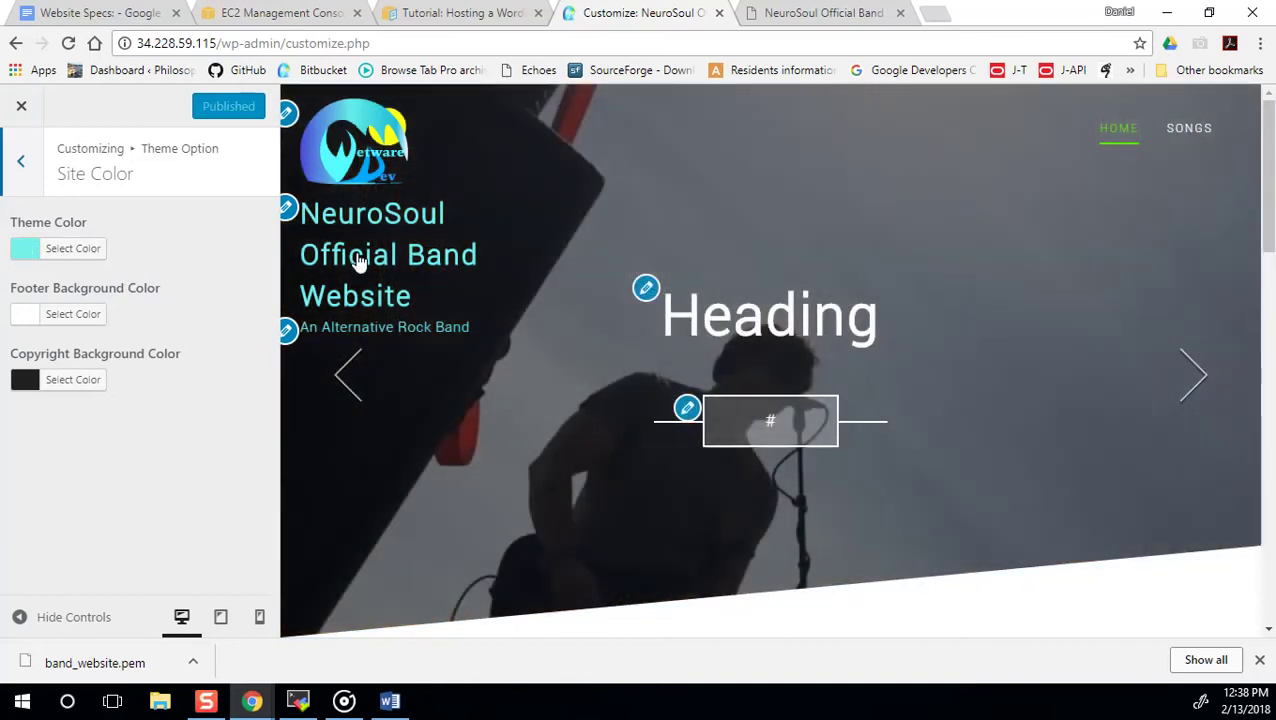
click(35, 253)
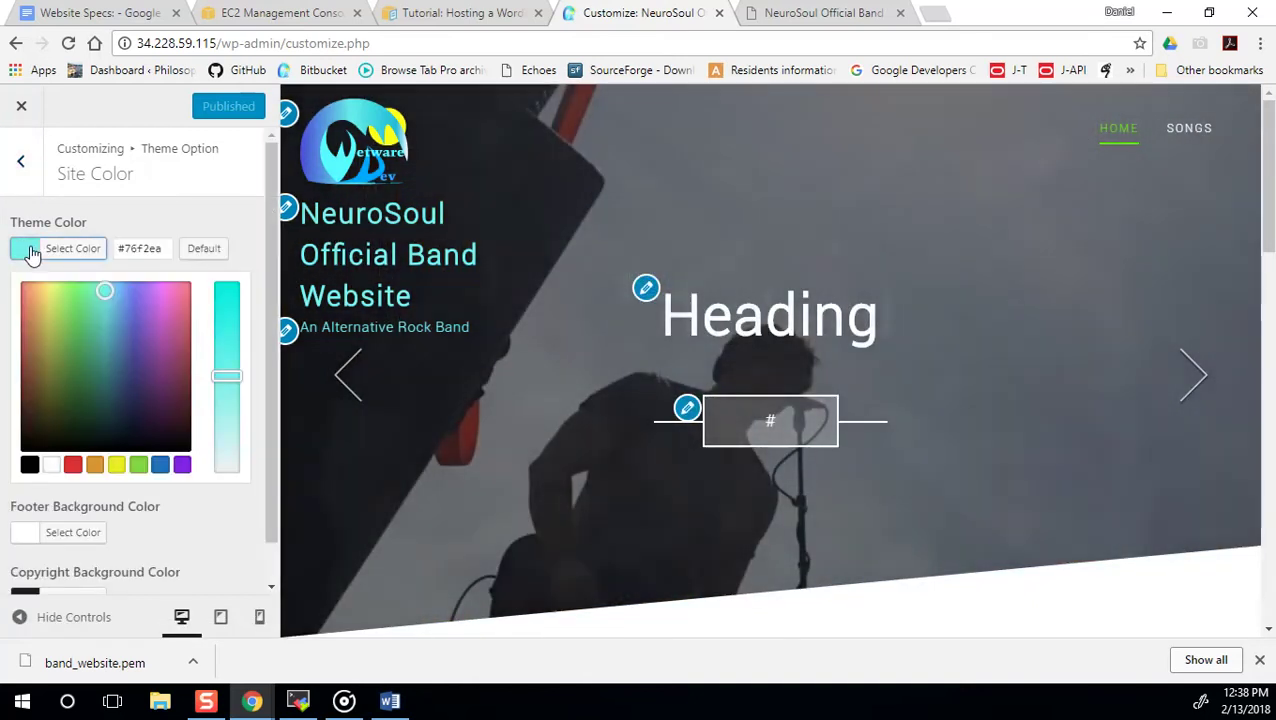
drag(219, 376, 223, 306)
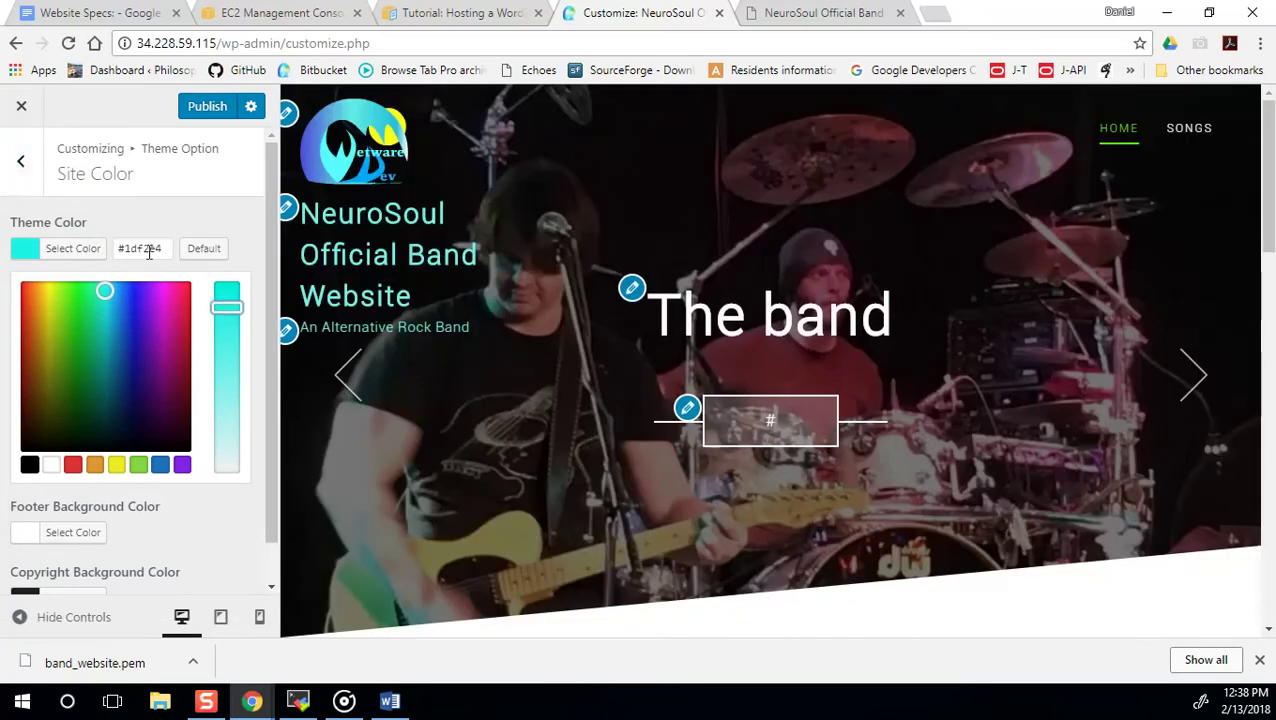
click(148, 250)
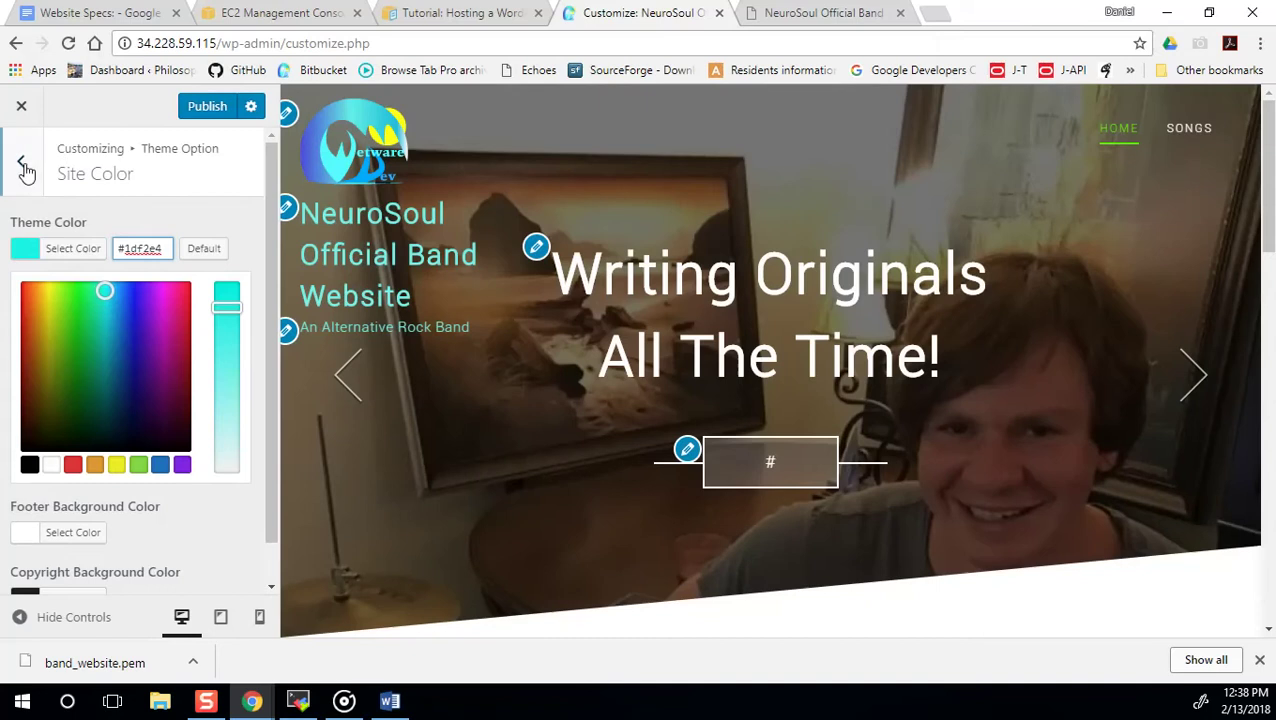
click(30, 172)
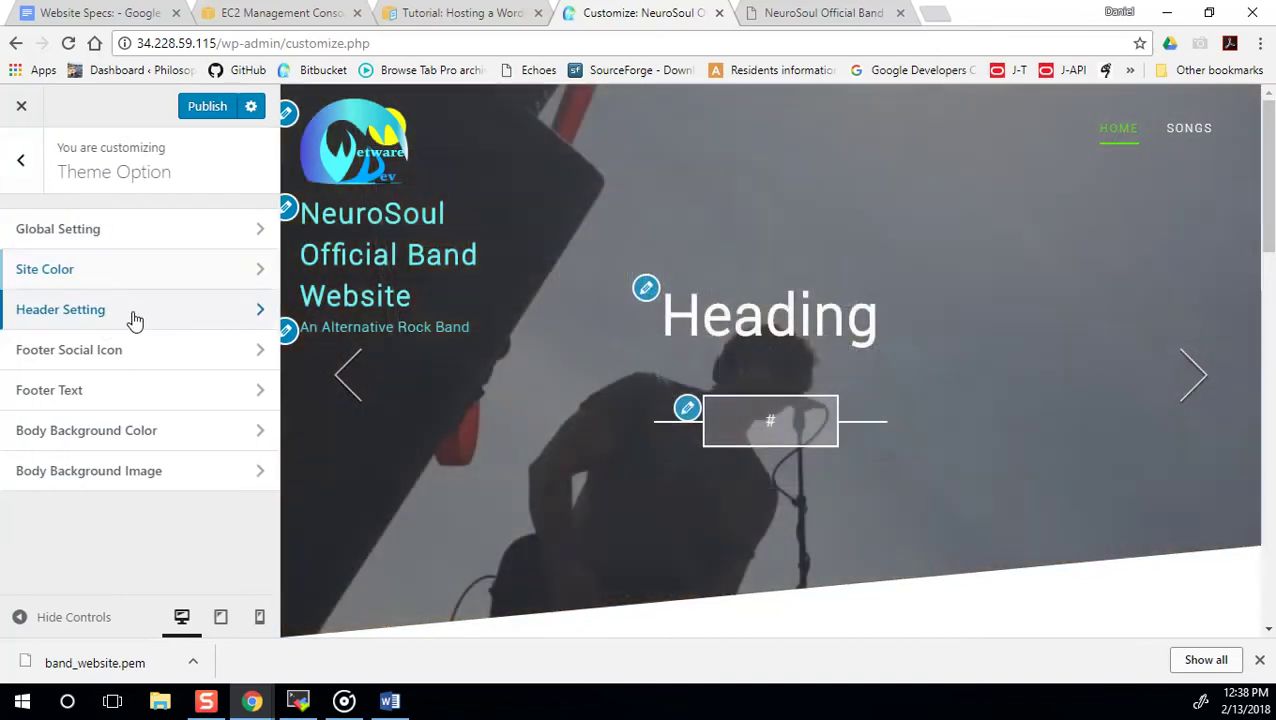
Set the Header Setting Site Title Color to #26f2e4 and publish the changes.
click(135, 319)
scroll(114, 345, down, 4)
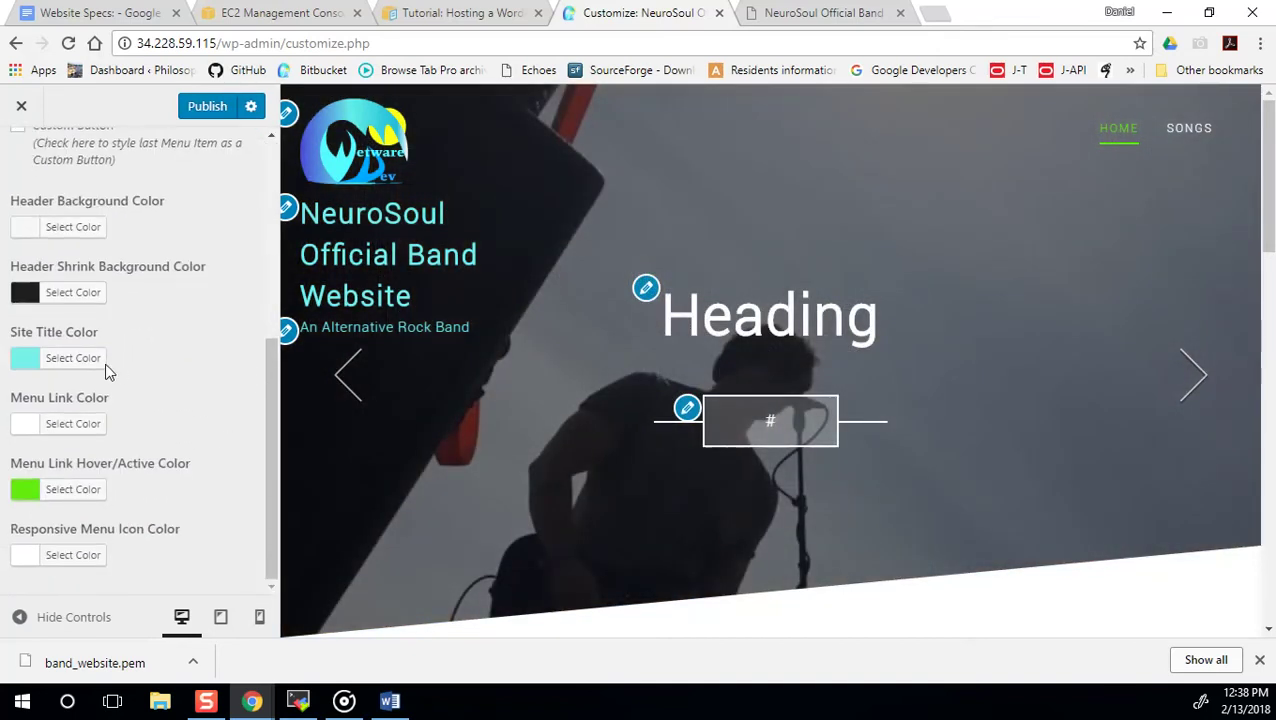
click(87, 367)
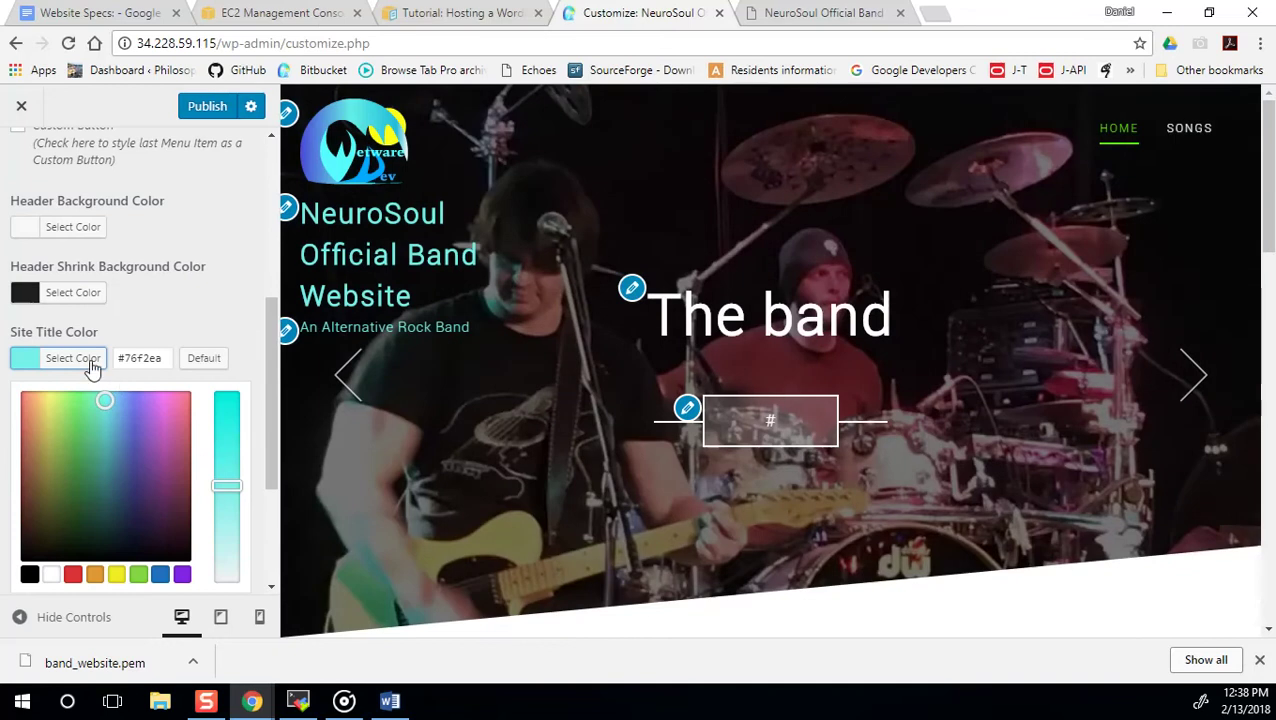
click(118, 362)
key(ctrl+a)
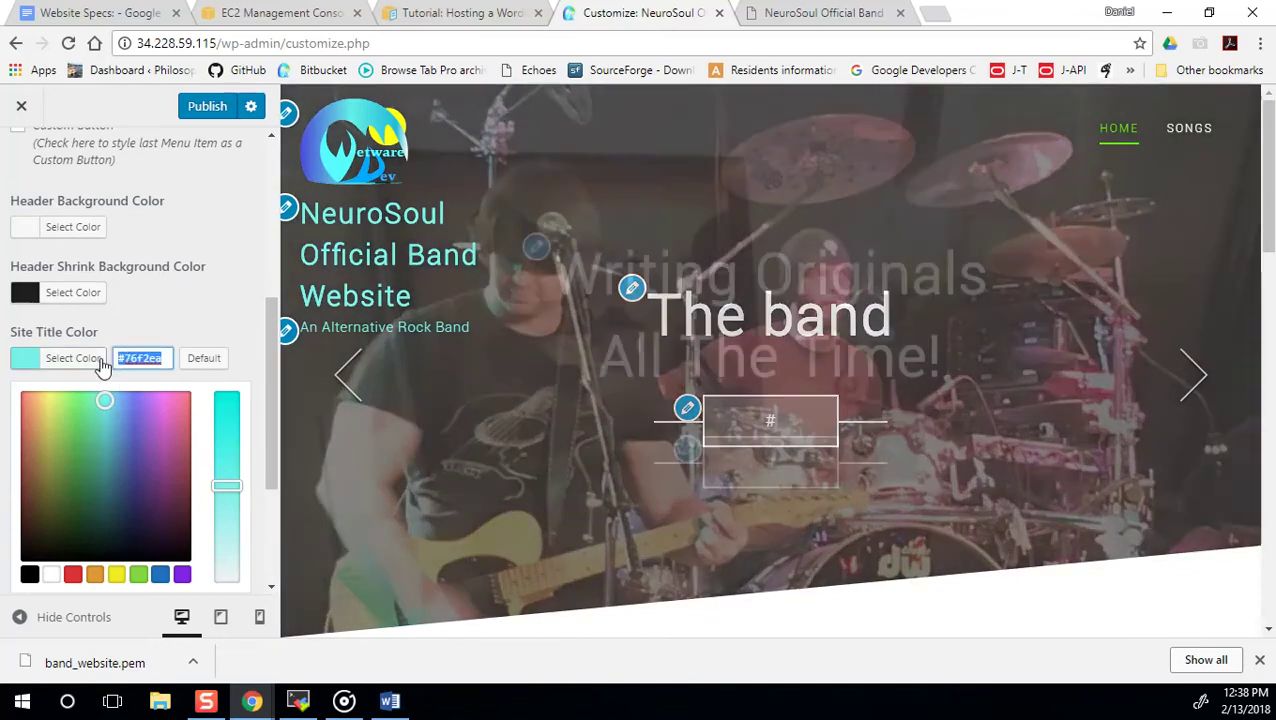
key(ctrl+v)
key(ctrl+z)
click(226, 426)
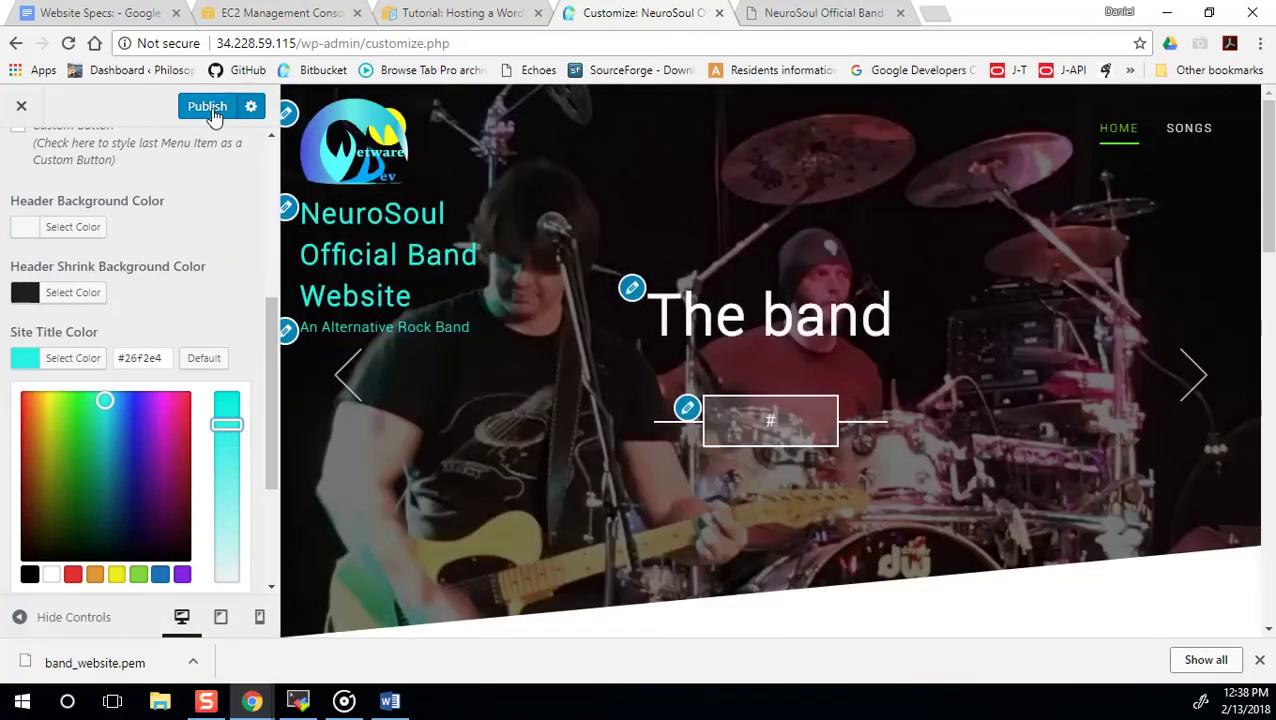
click(213, 116)
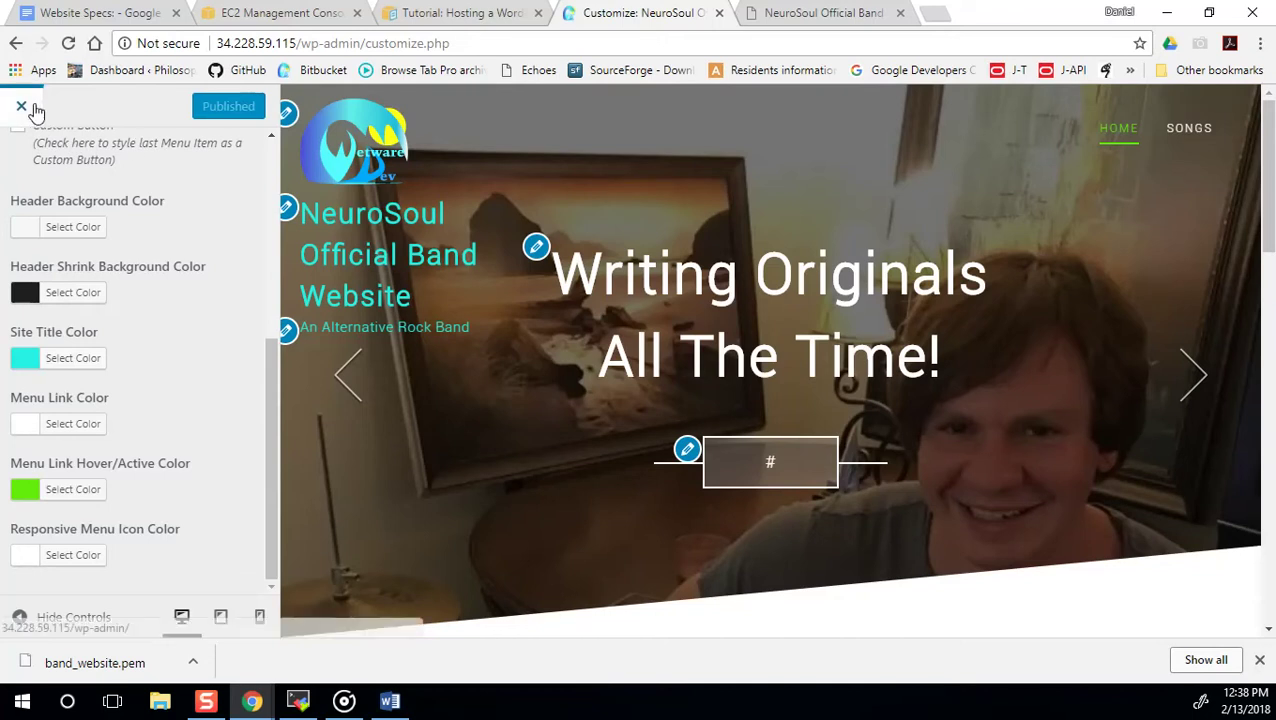
click(23, 106)
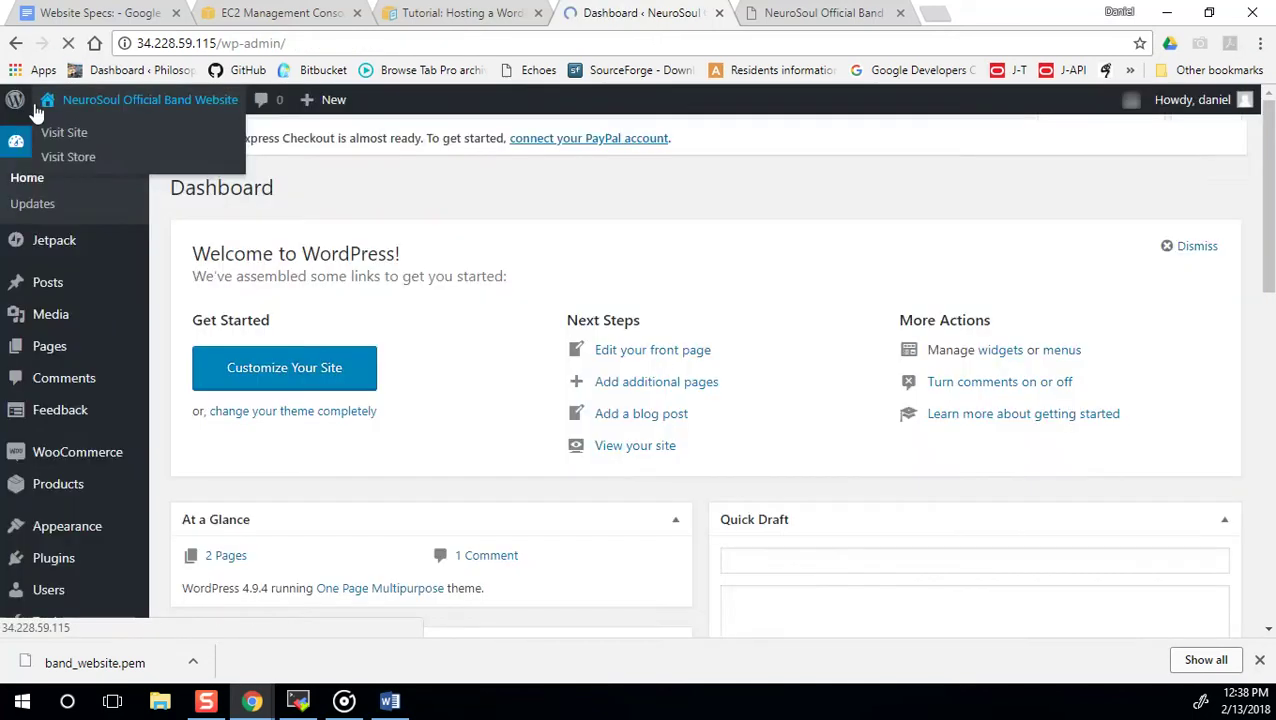
Reopen the customizer's General Setting and reselect the band logo, skipping cropping.
click(274, 380)
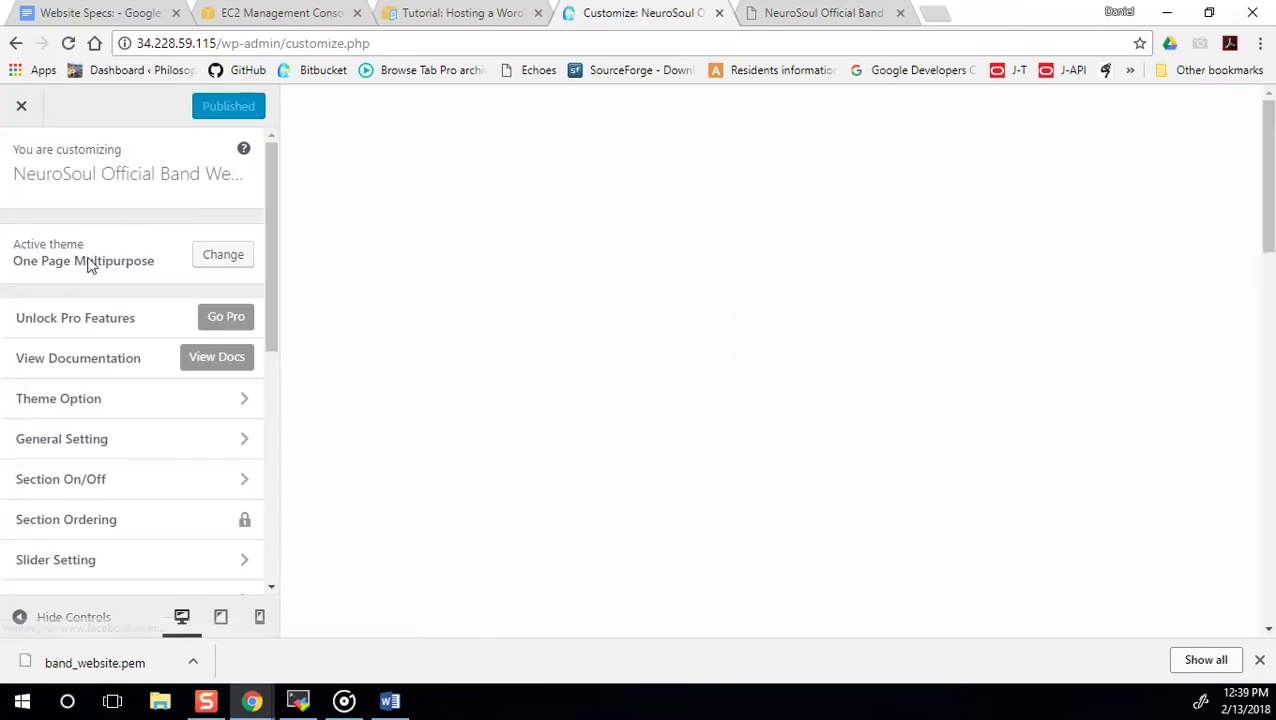
scroll(91, 270, down, 2)
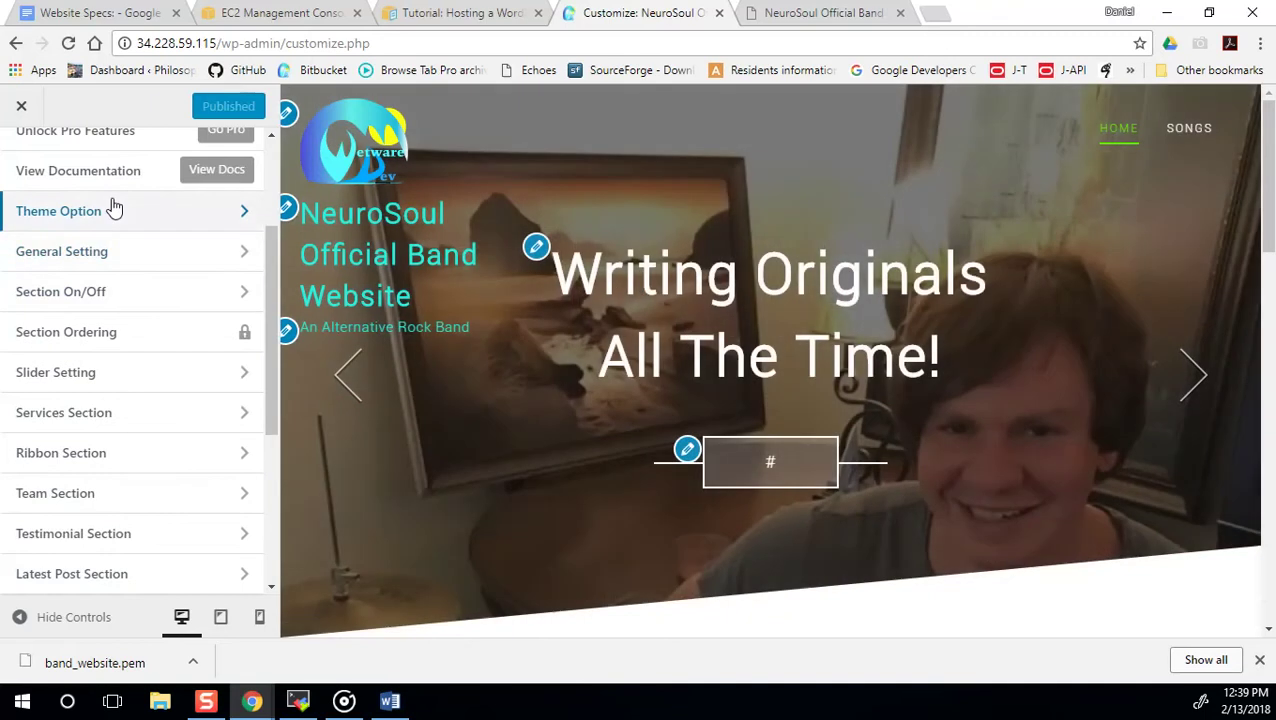
click(120, 252)
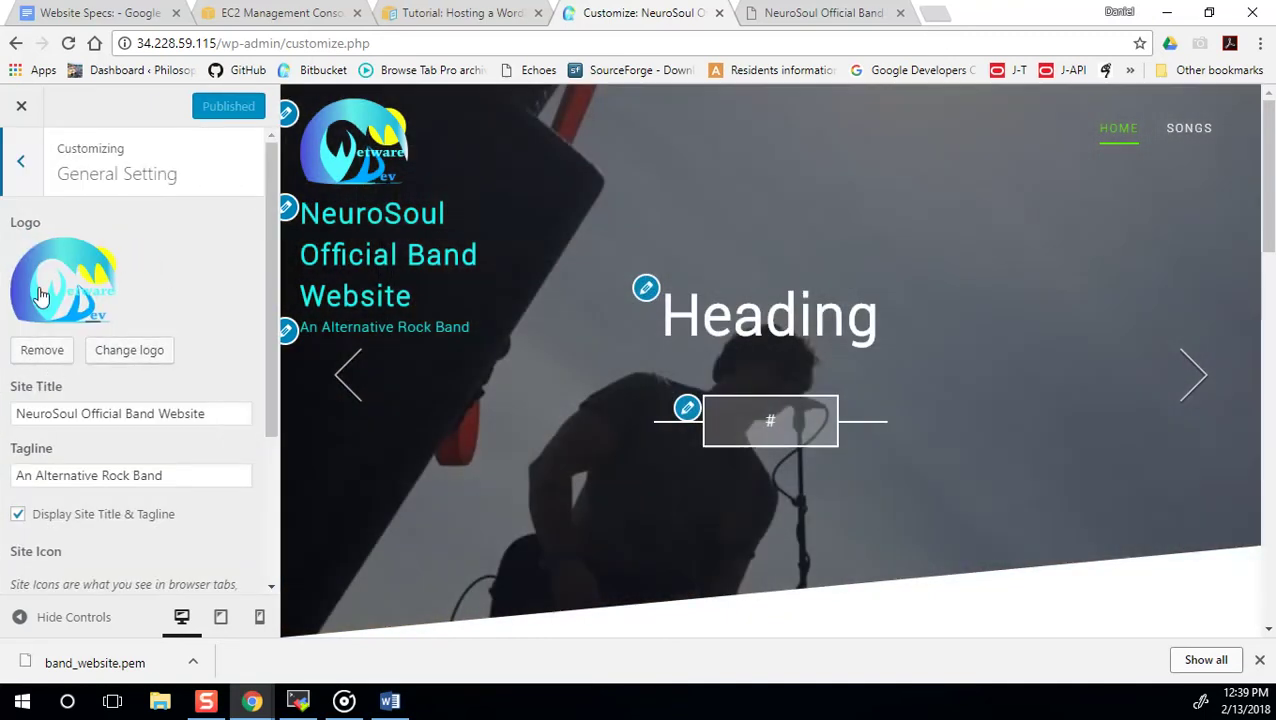
click(122, 351)
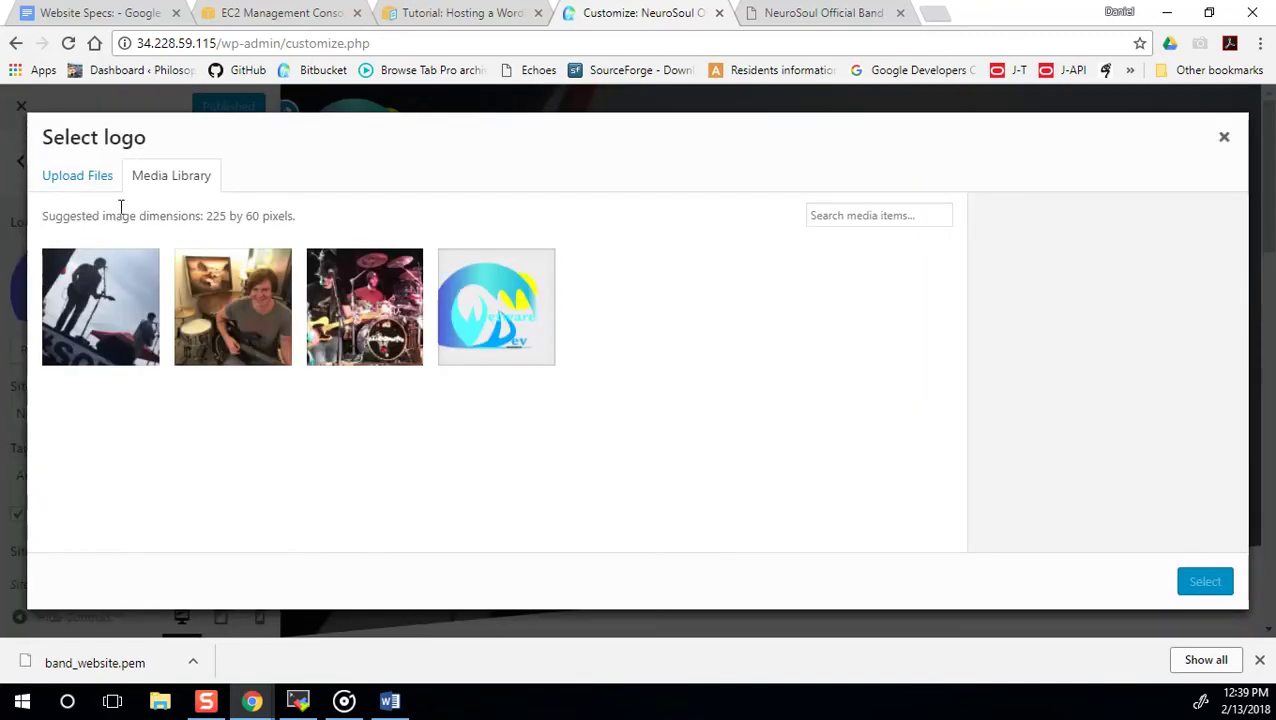
click(540, 318)
click(1207, 582)
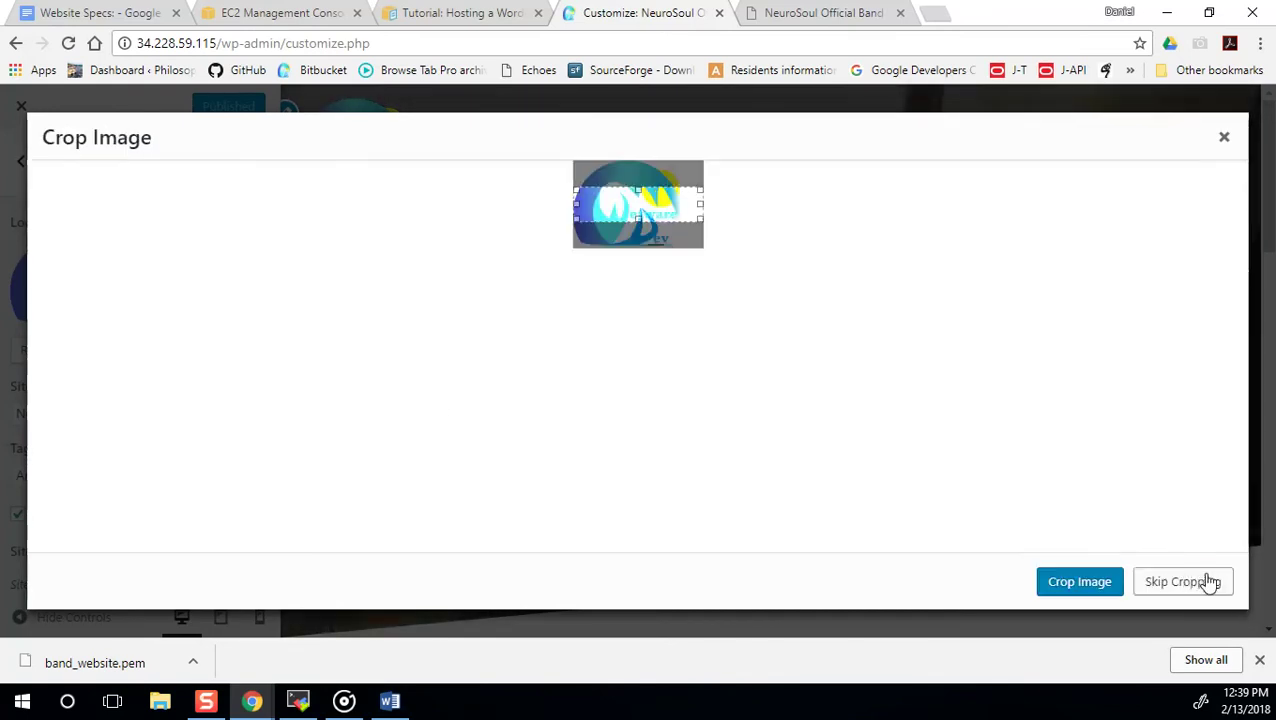
click(1183, 582)
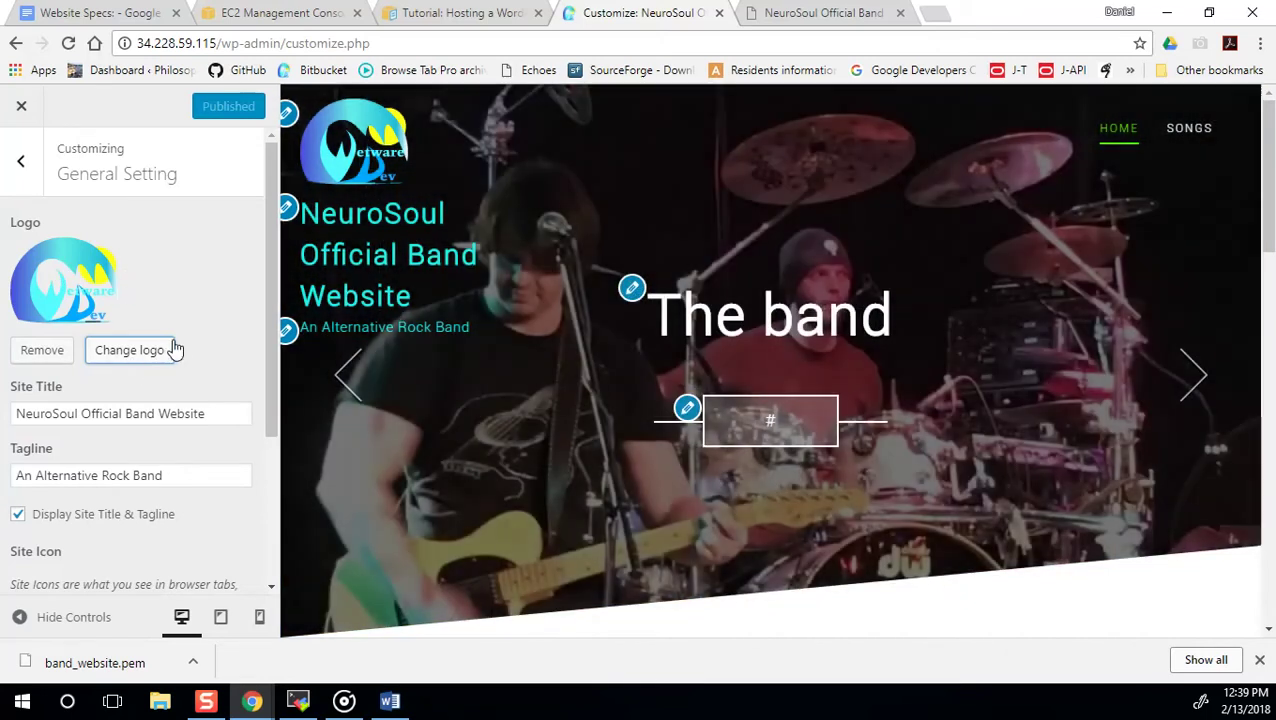
Leave the tagline unchanged and return to the settings sections list.
scroll(213, 341, down, 3)
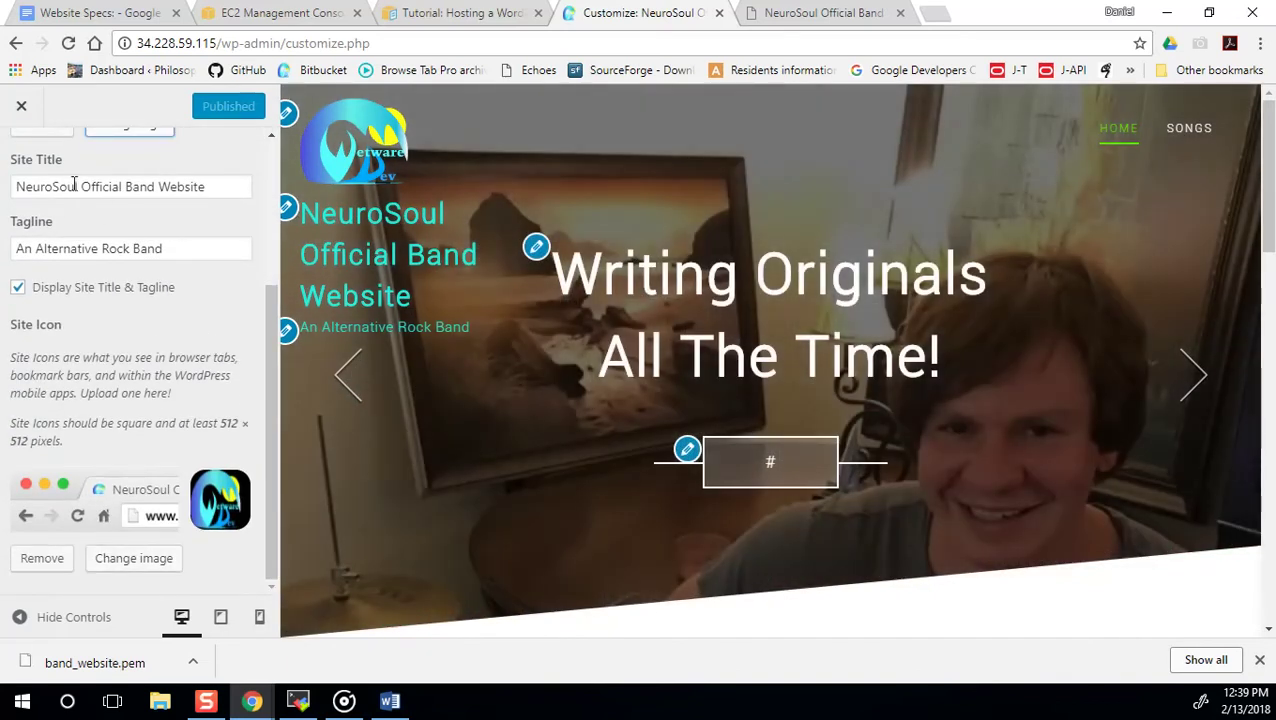
triple_click(178, 250)
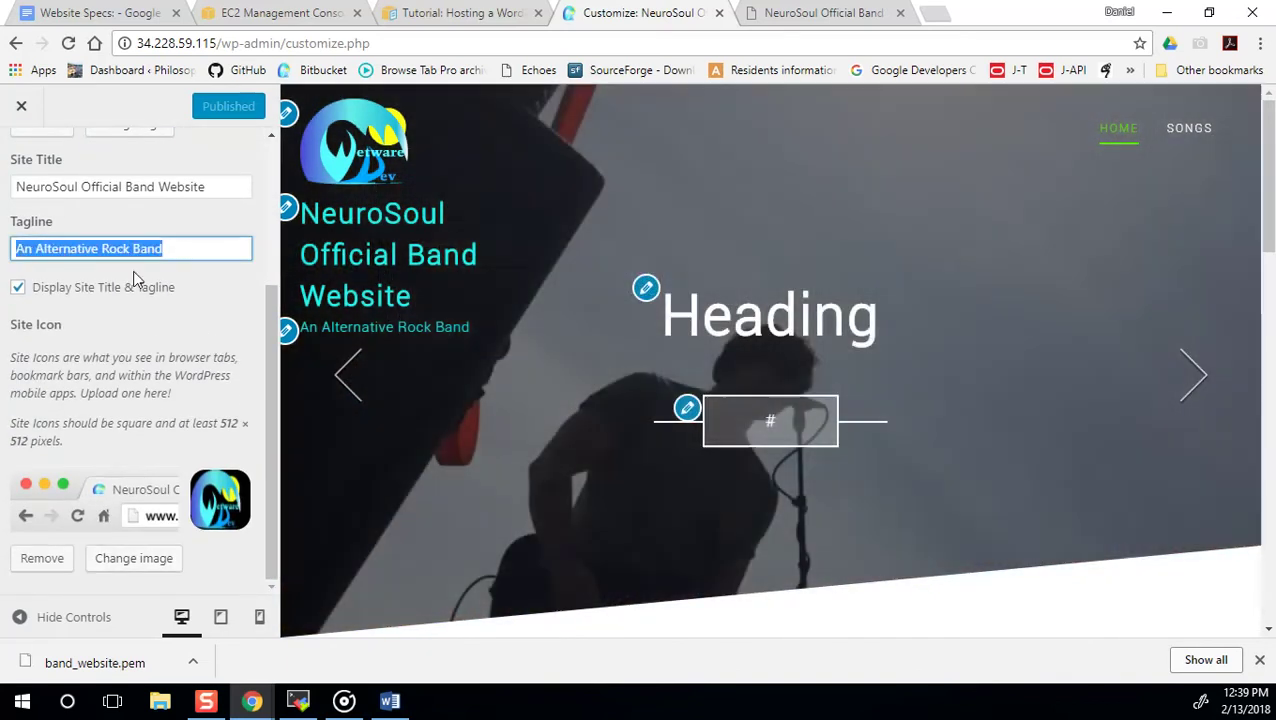
click(651, 292)
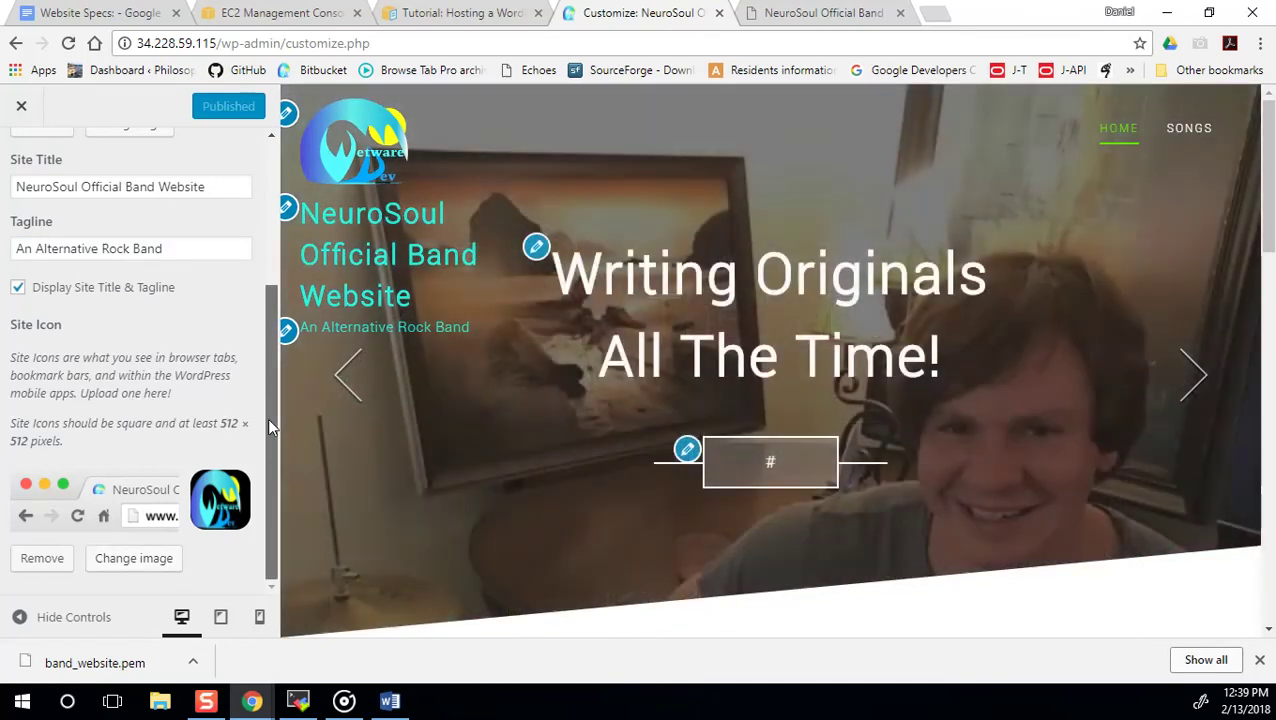
scroll(267, 418, up, 3)
click(35, 186)
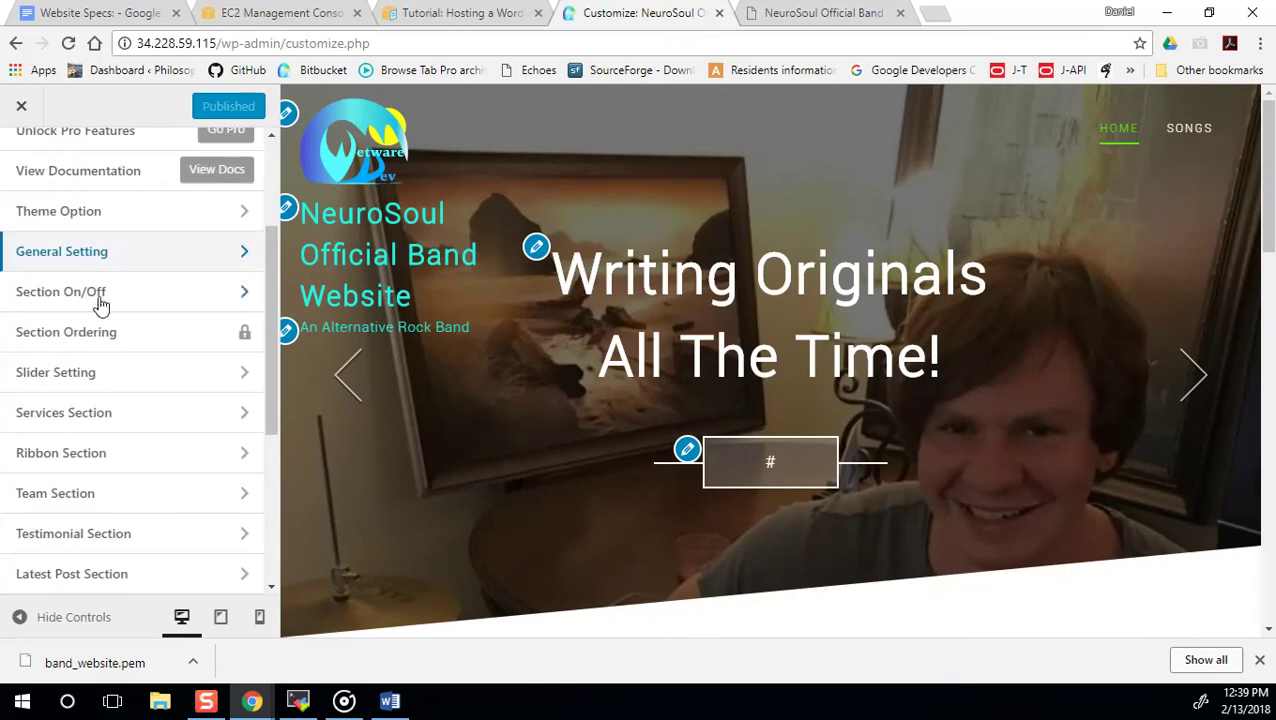
Set the slider speed to 4000, publish it, and open First Slider Setting.
click(120, 366)
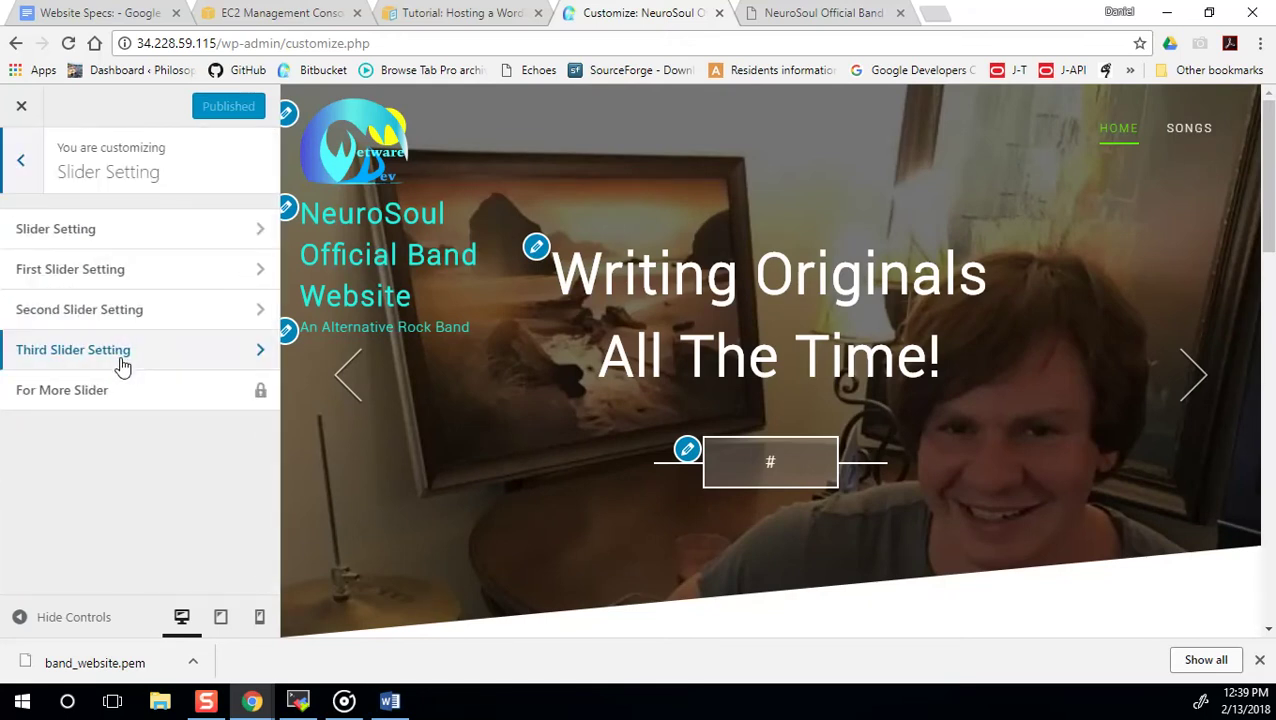
click(125, 229)
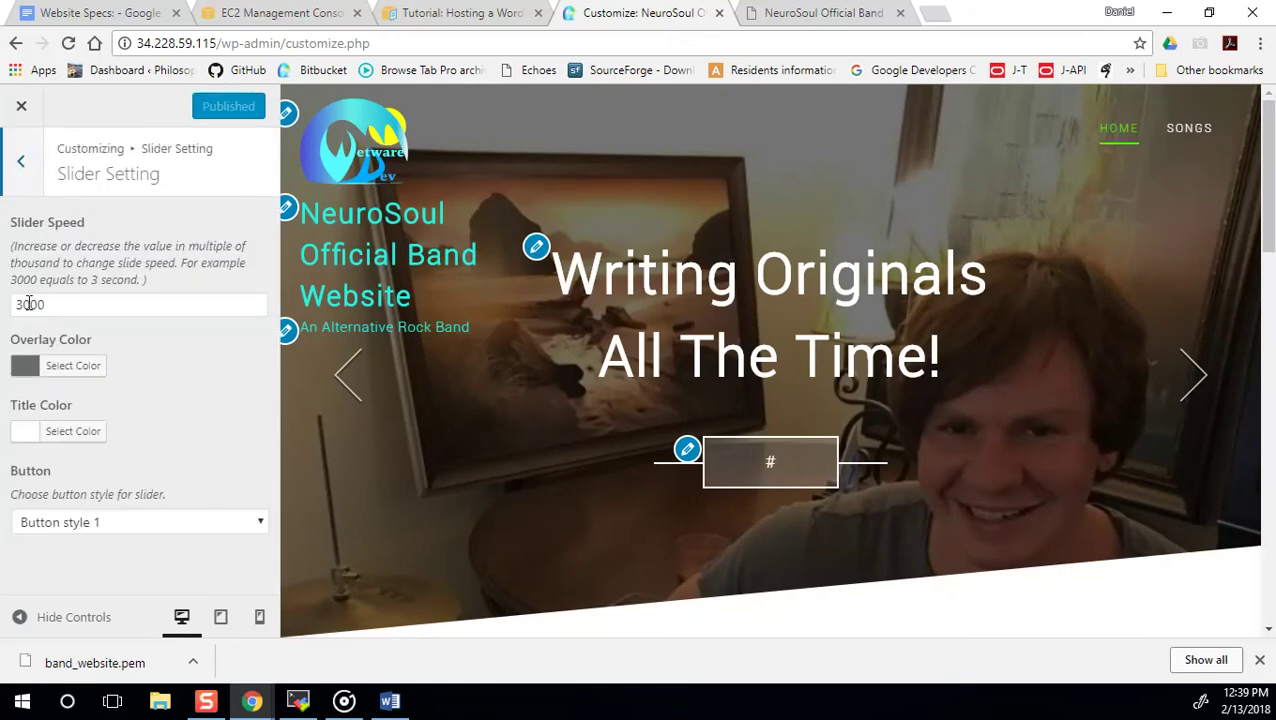
click(20, 304)
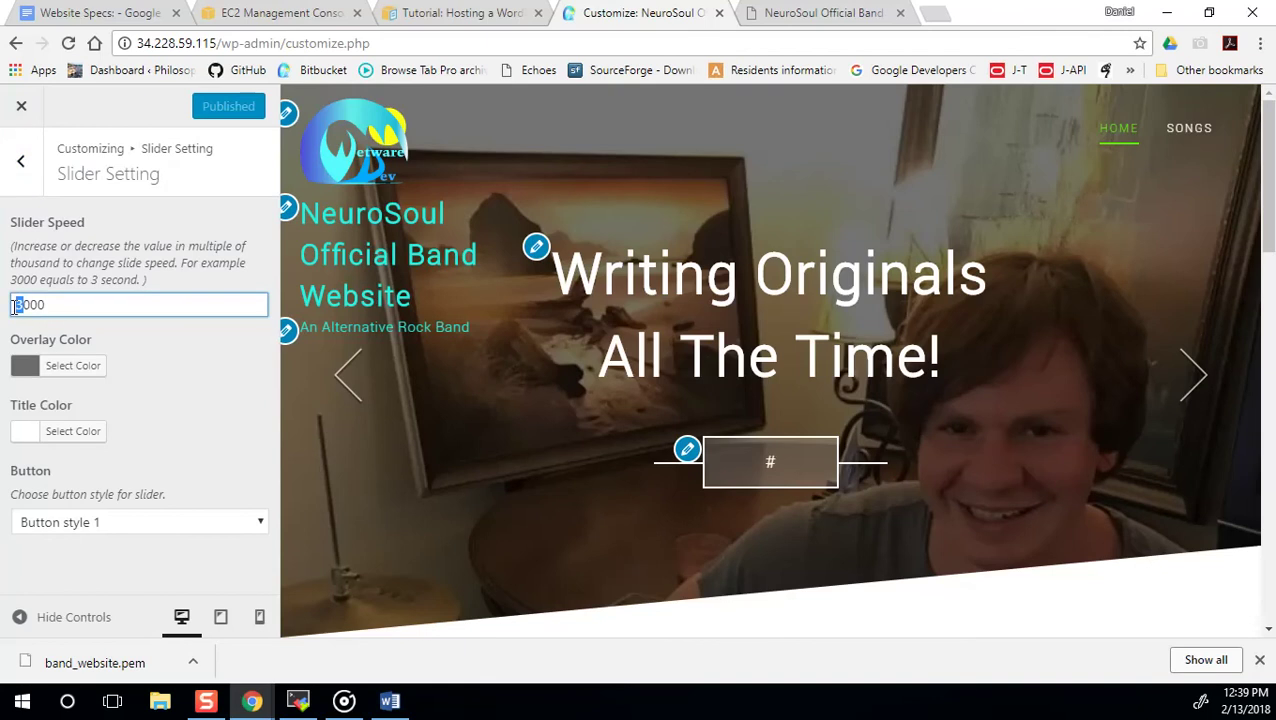
text(4)
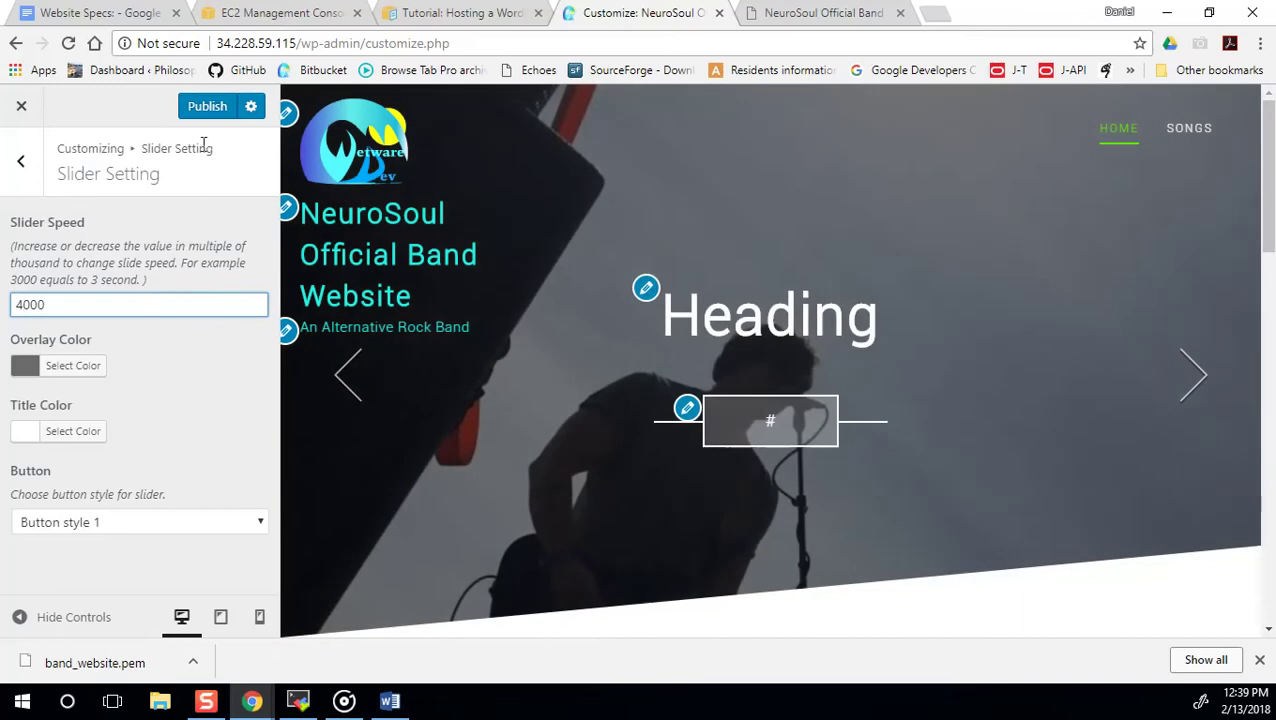
click(200, 106)
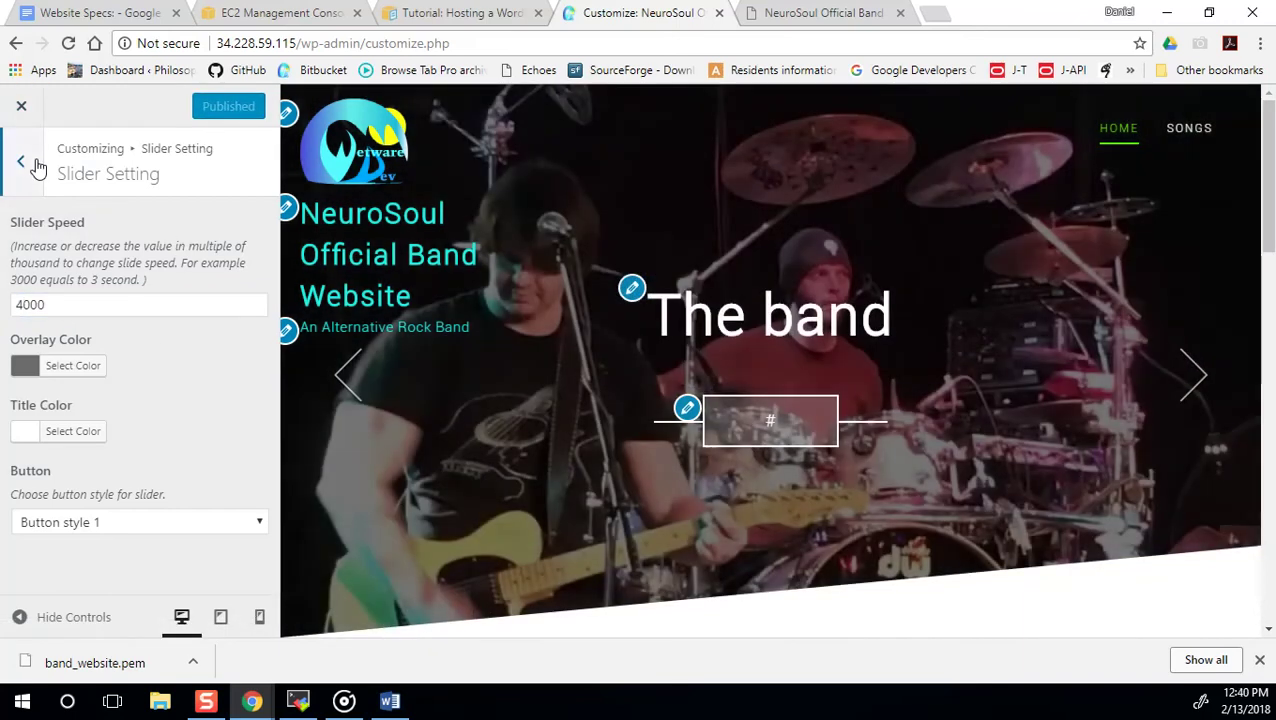
click(21, 160)
click(97, 272)
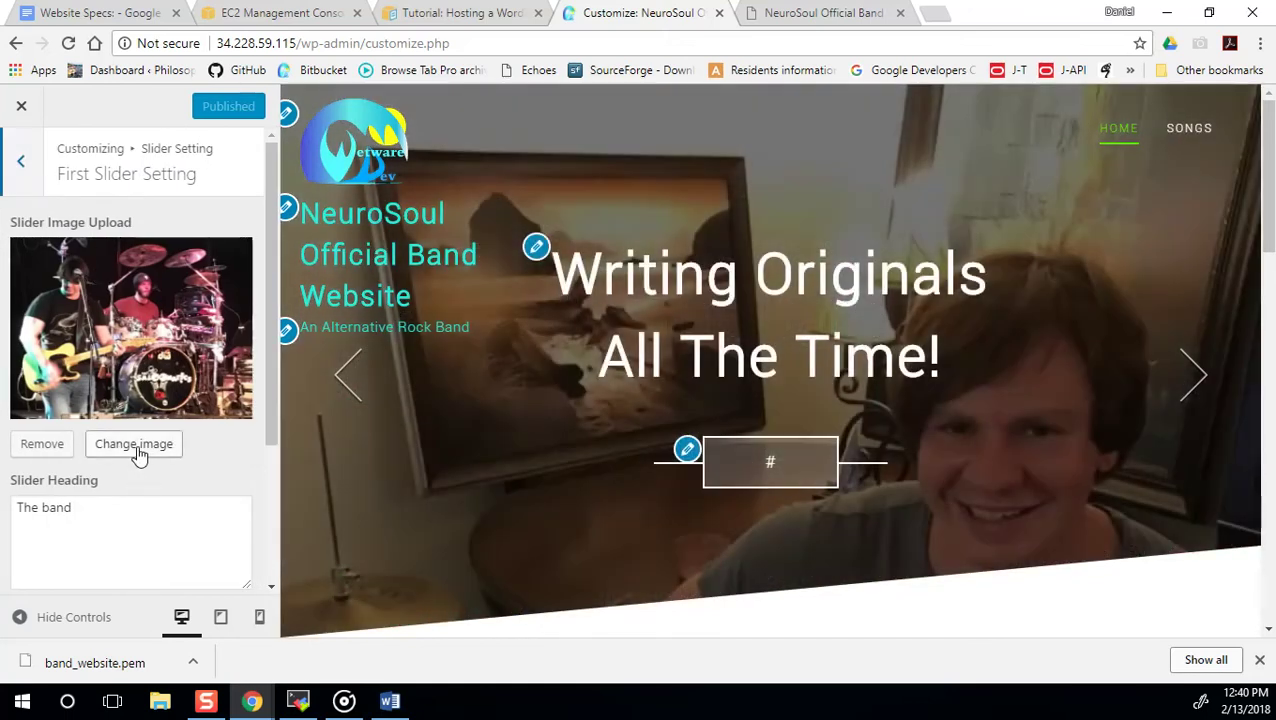
Open the first slide's image chooser and close it without changing the image.
click(135, 444)
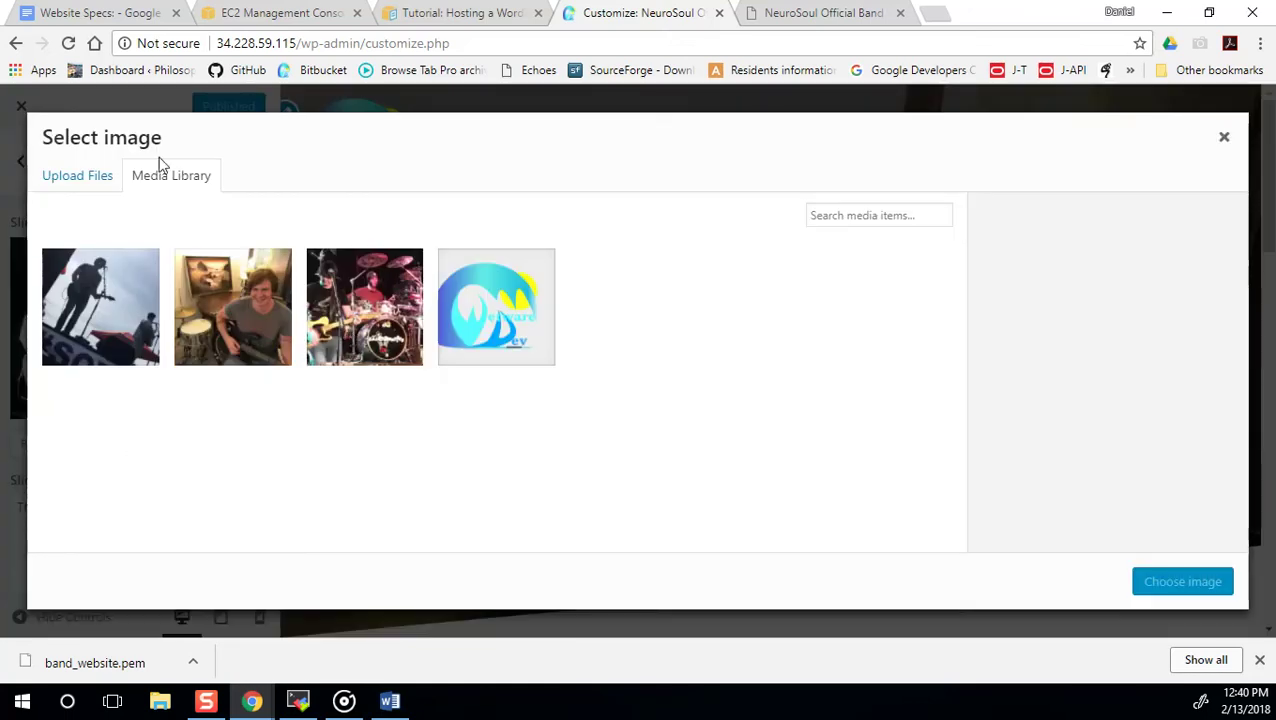
click(83, 184)
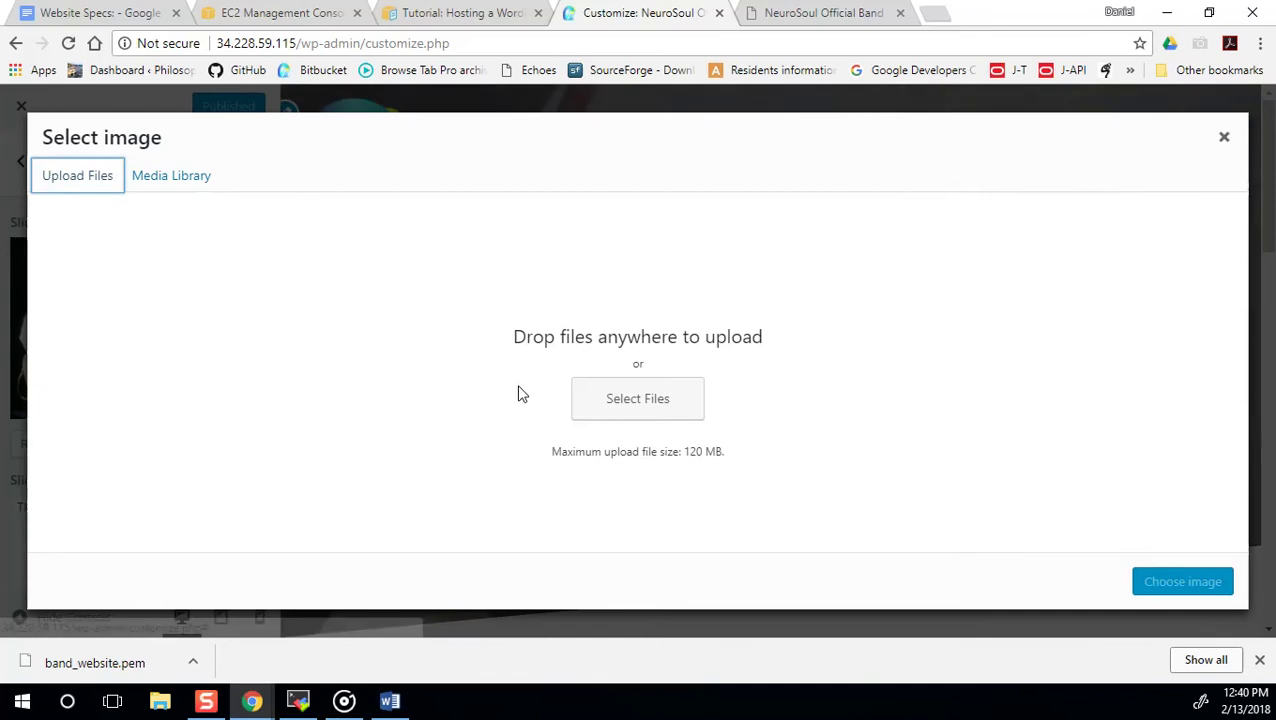
click(150, 188)
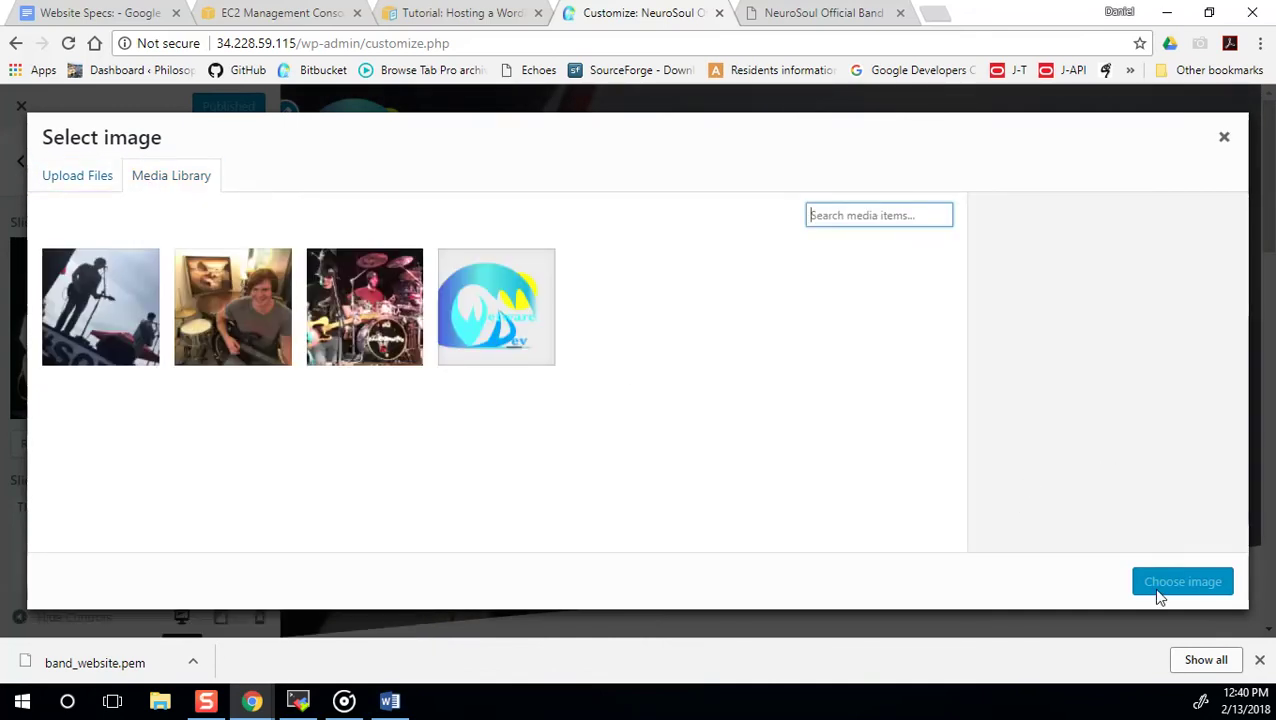
click(1226, 139)
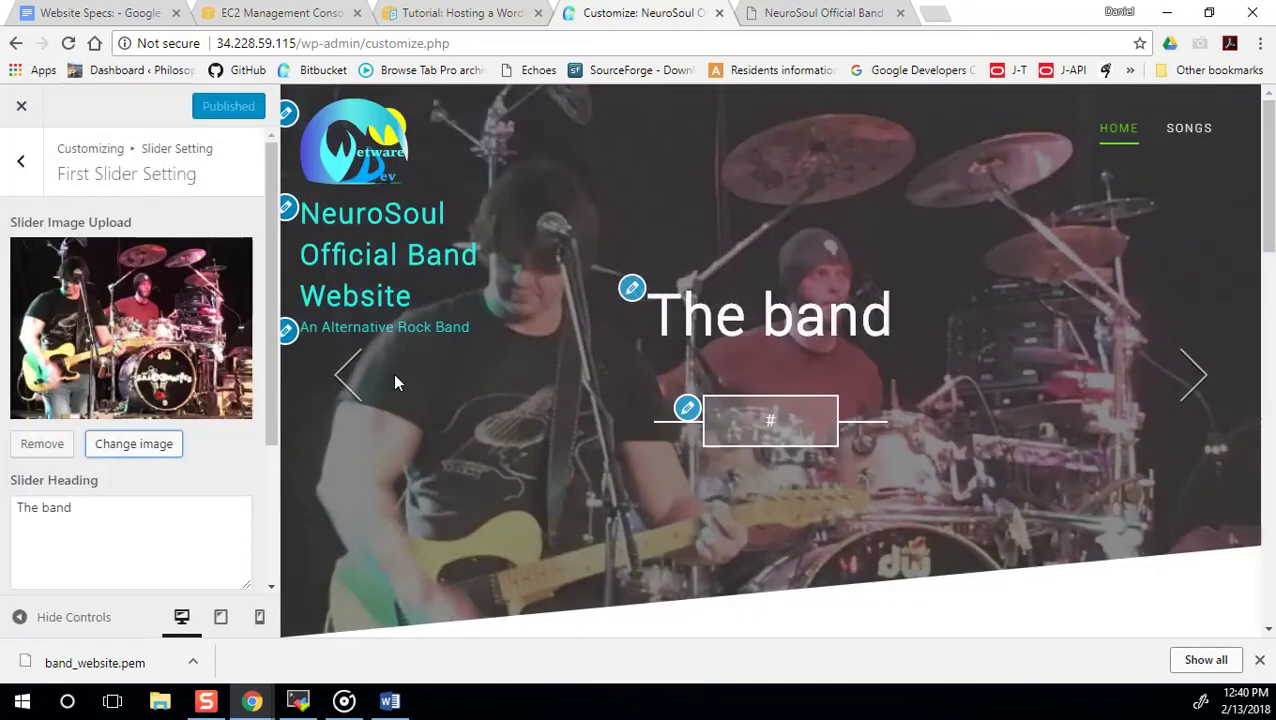
Change the first slide's button text to 'Songs', then switch to the NeuroSoul band site tab.
scroll(440, 390, down, 2)
scroll(445, 398, down, 1)
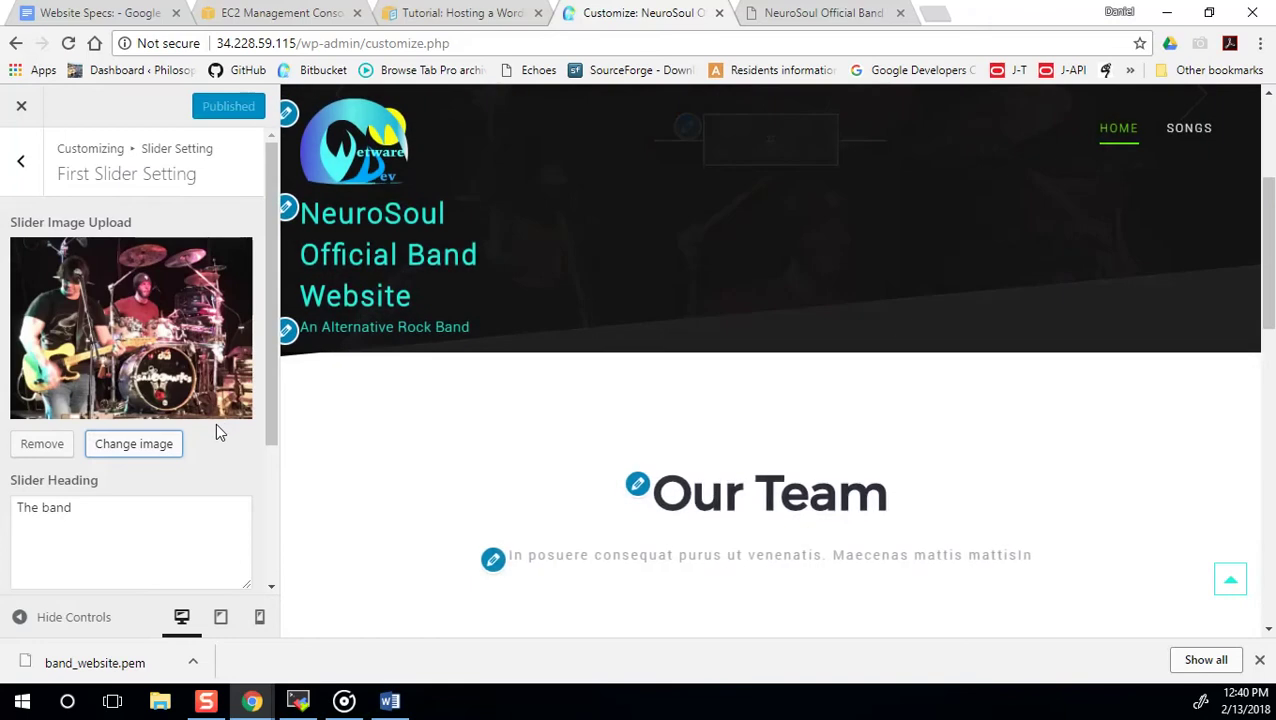
scroll(128, 370, down, 1)
scroll(128, 370, down, 1)
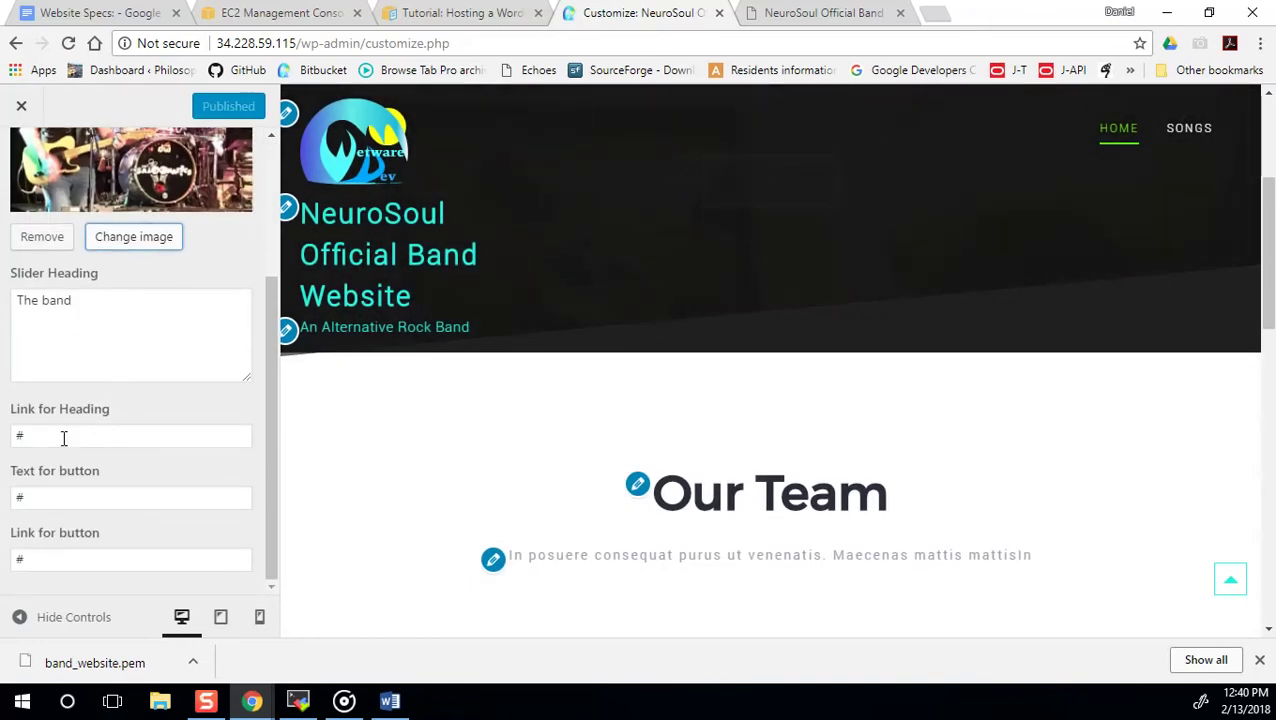
scroll(83, 413, up, 2)
scroll(134, 461, down, 2)
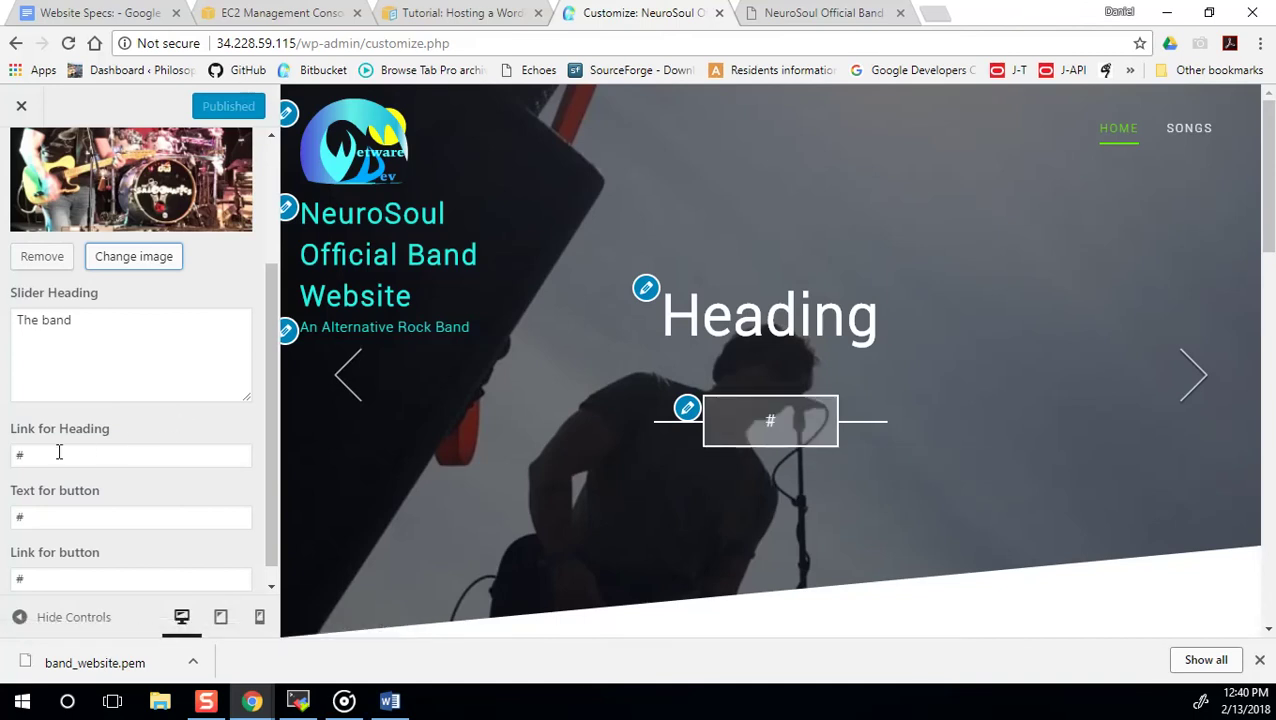
double_click(68, 515)
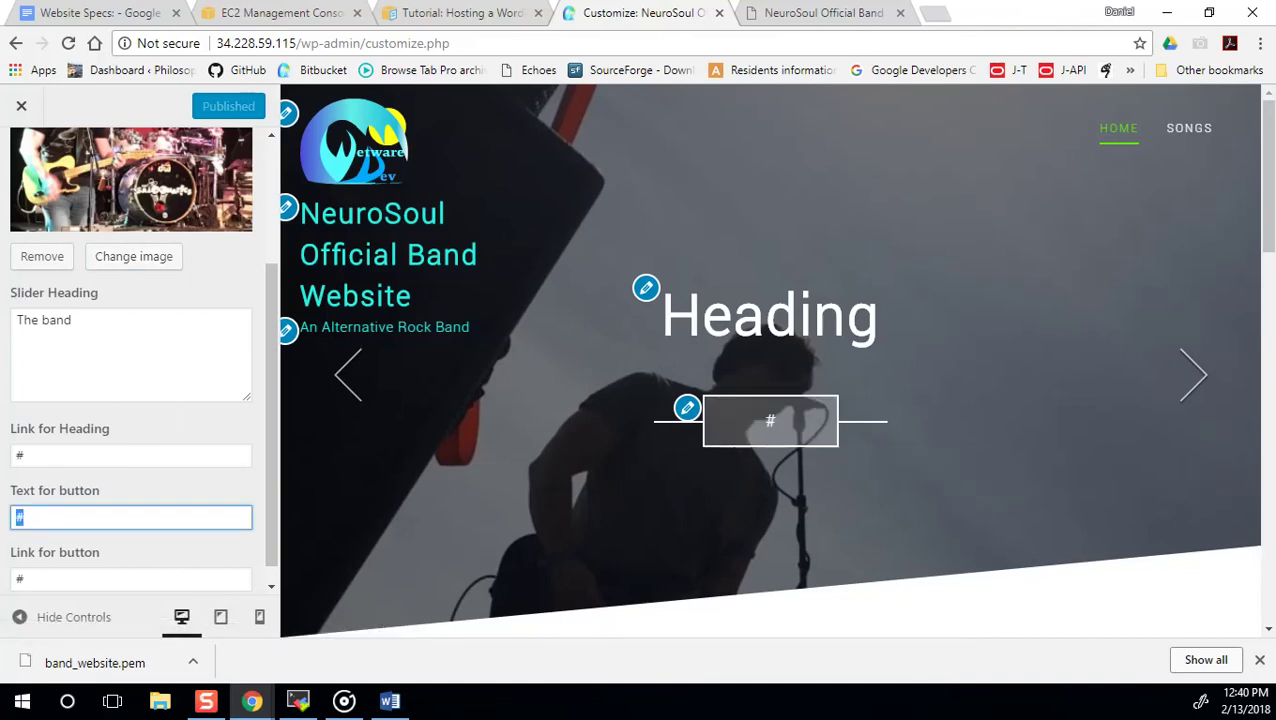
text(Songs)
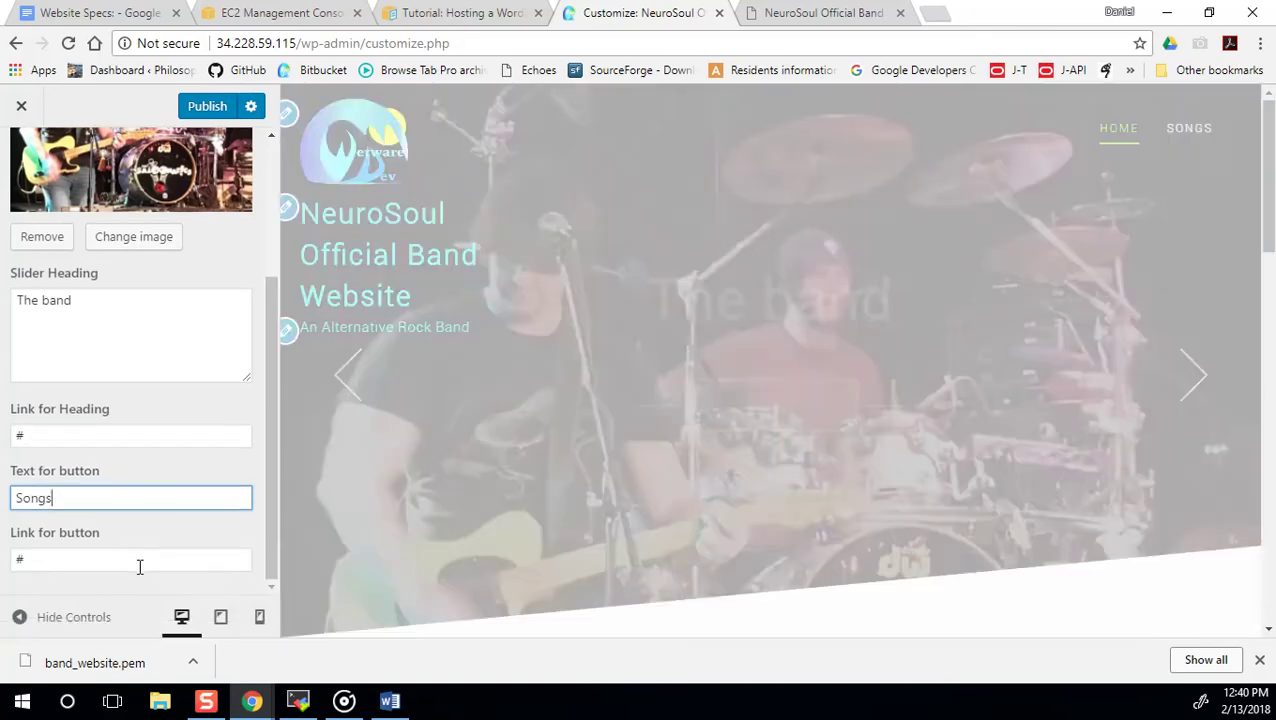
double_click(140, 560)
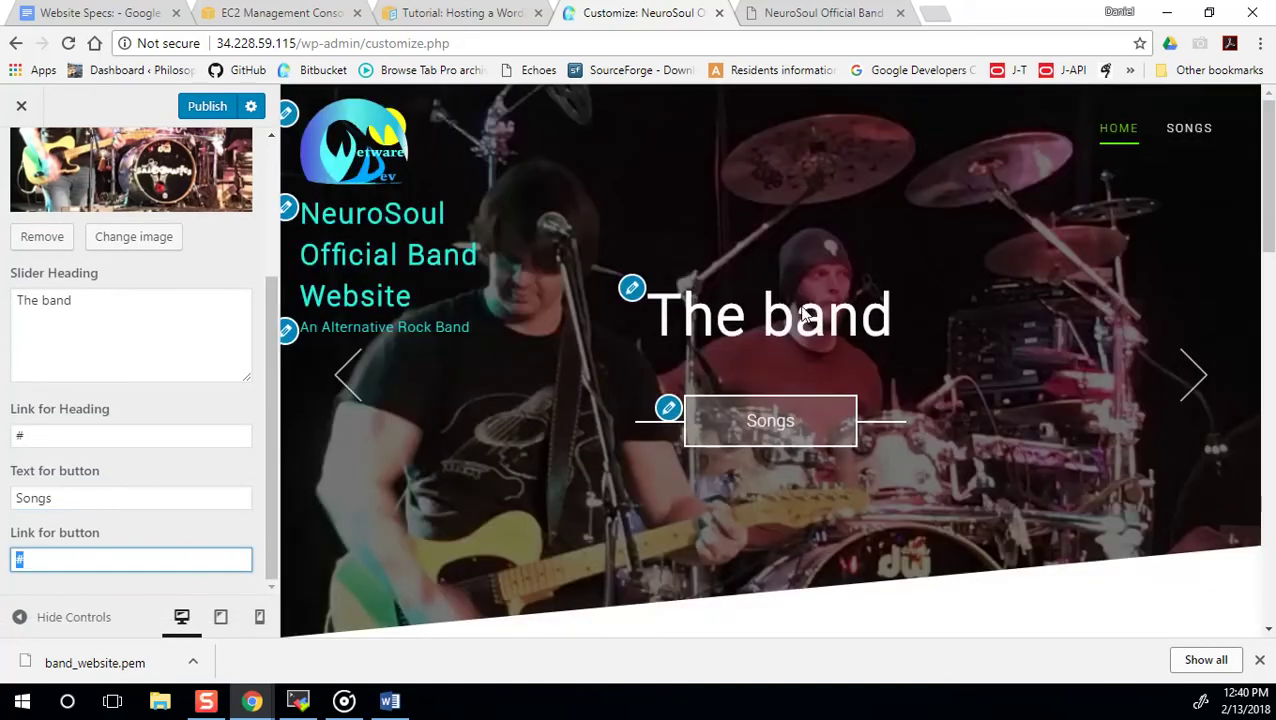
click(815, 13)
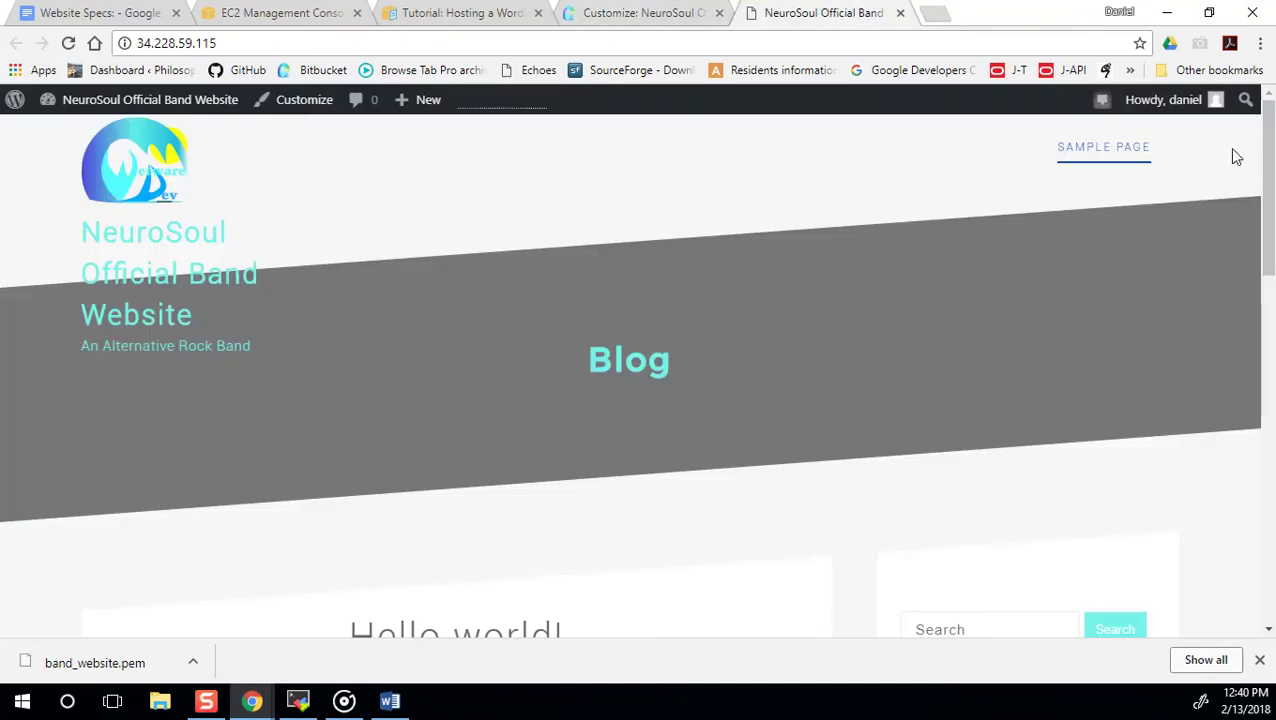
Copy the live site's Songs page address and paste it as the first slide's button link.
click(350, 42)
key(Return)
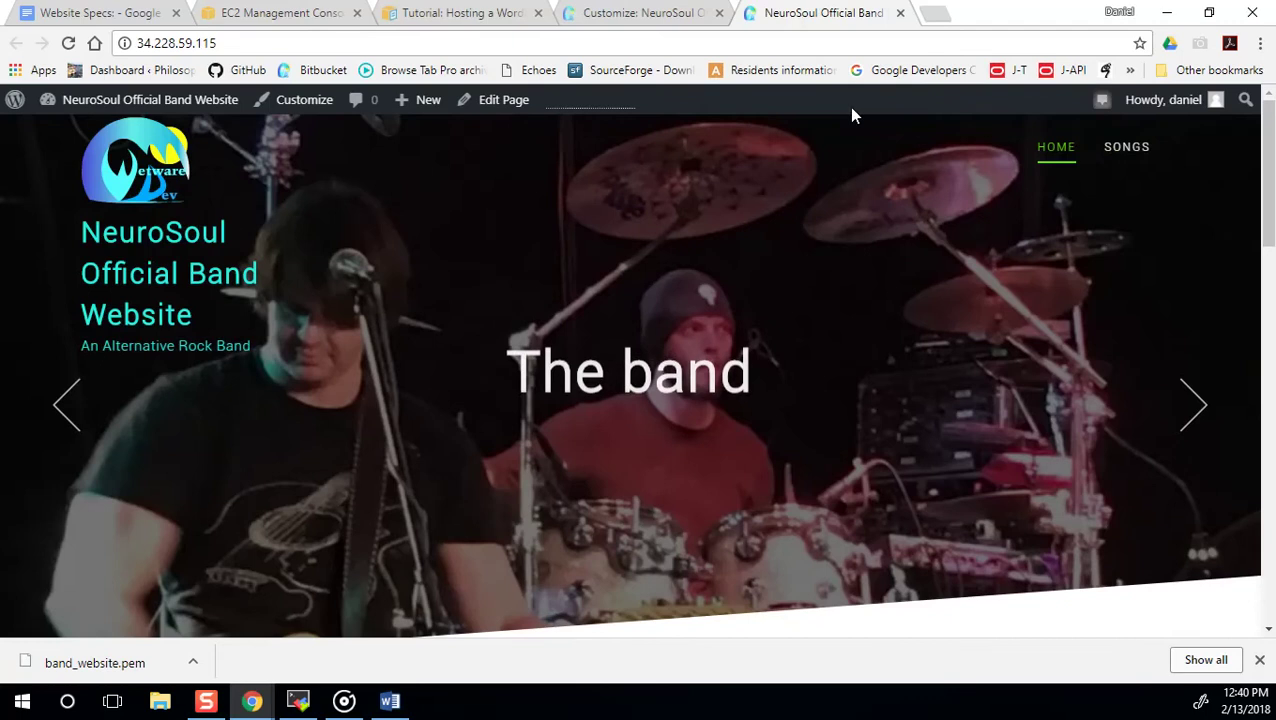
click(1122, 152)
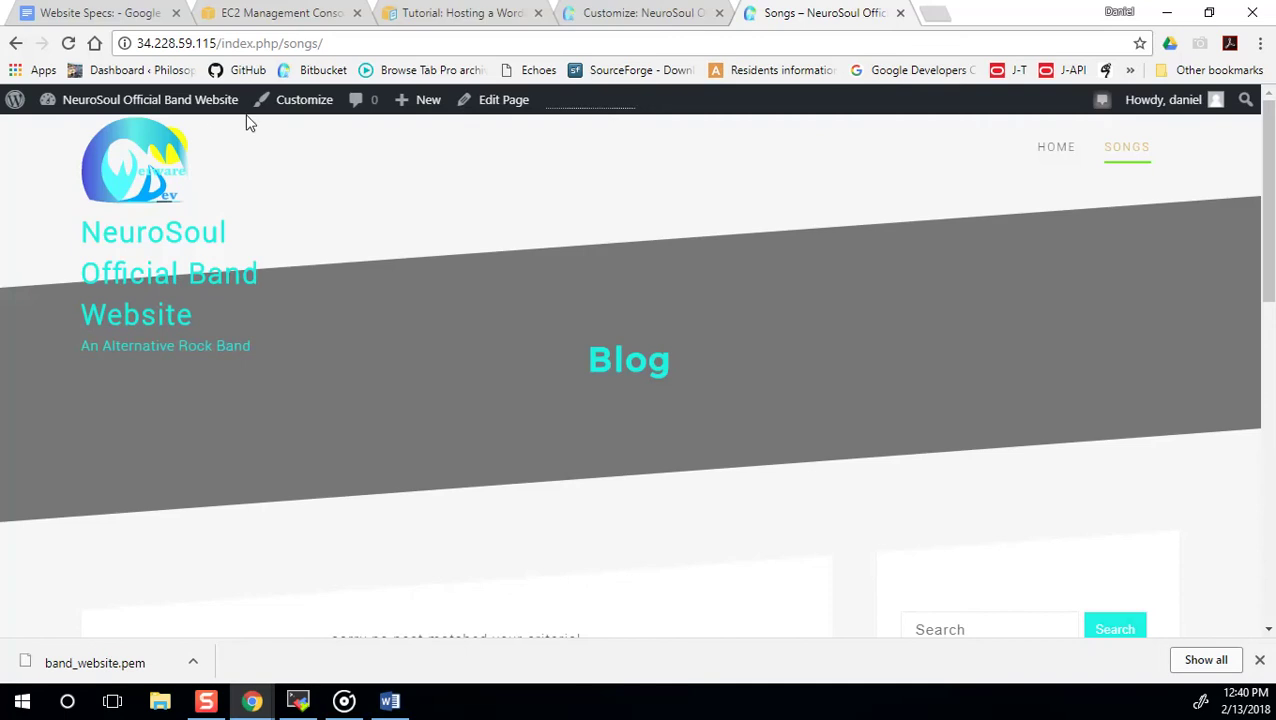
click(353, 43)
key(ctrl+c)
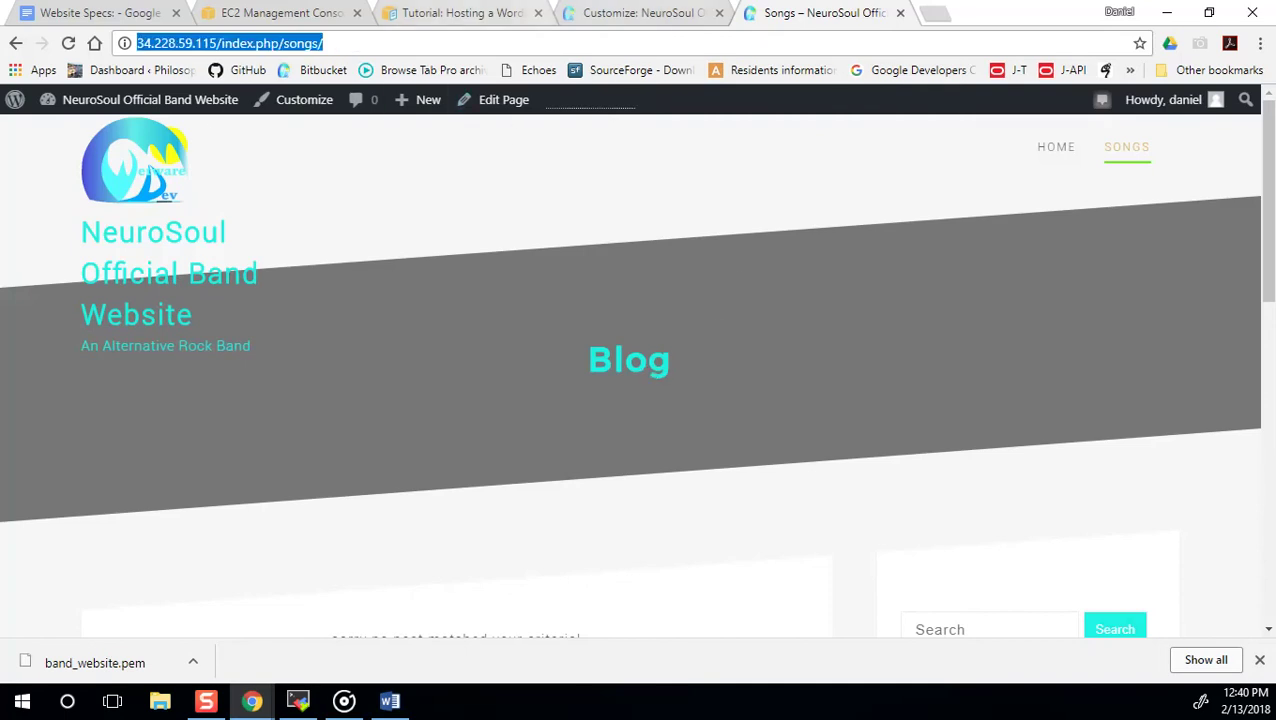
click(460, 12)
key(ctrl+Tab)
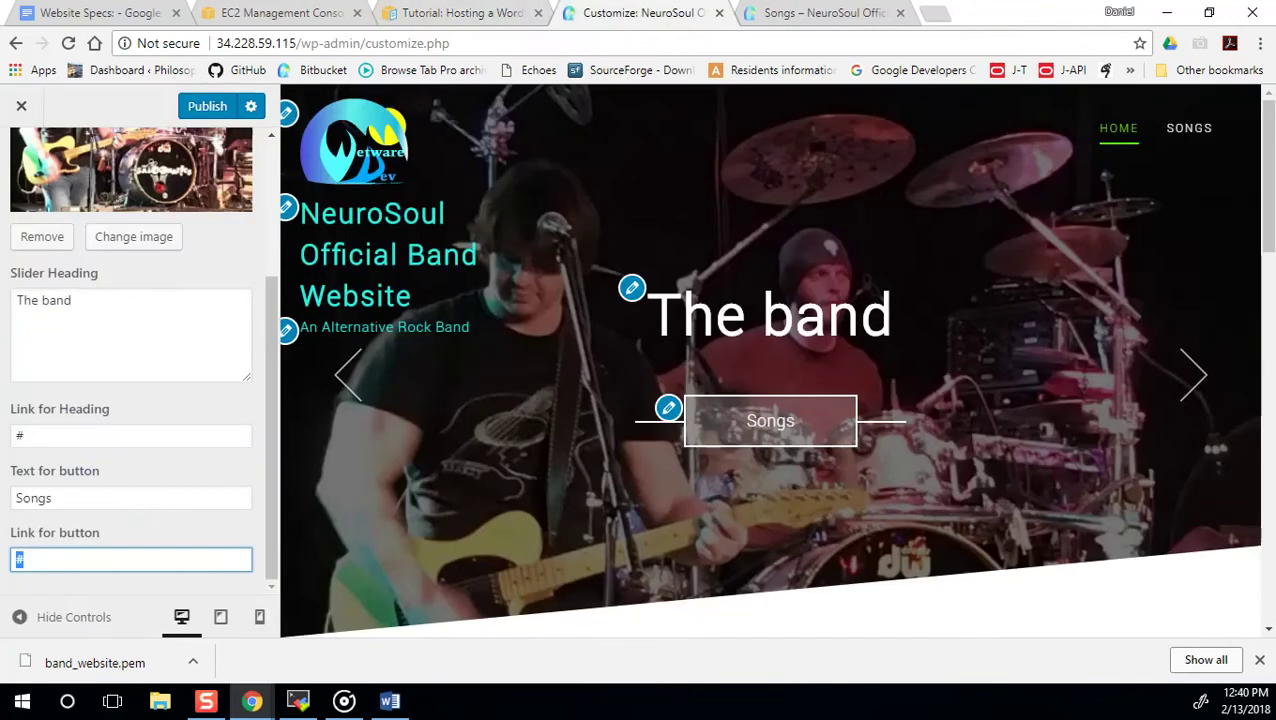
key(ctrl+v)
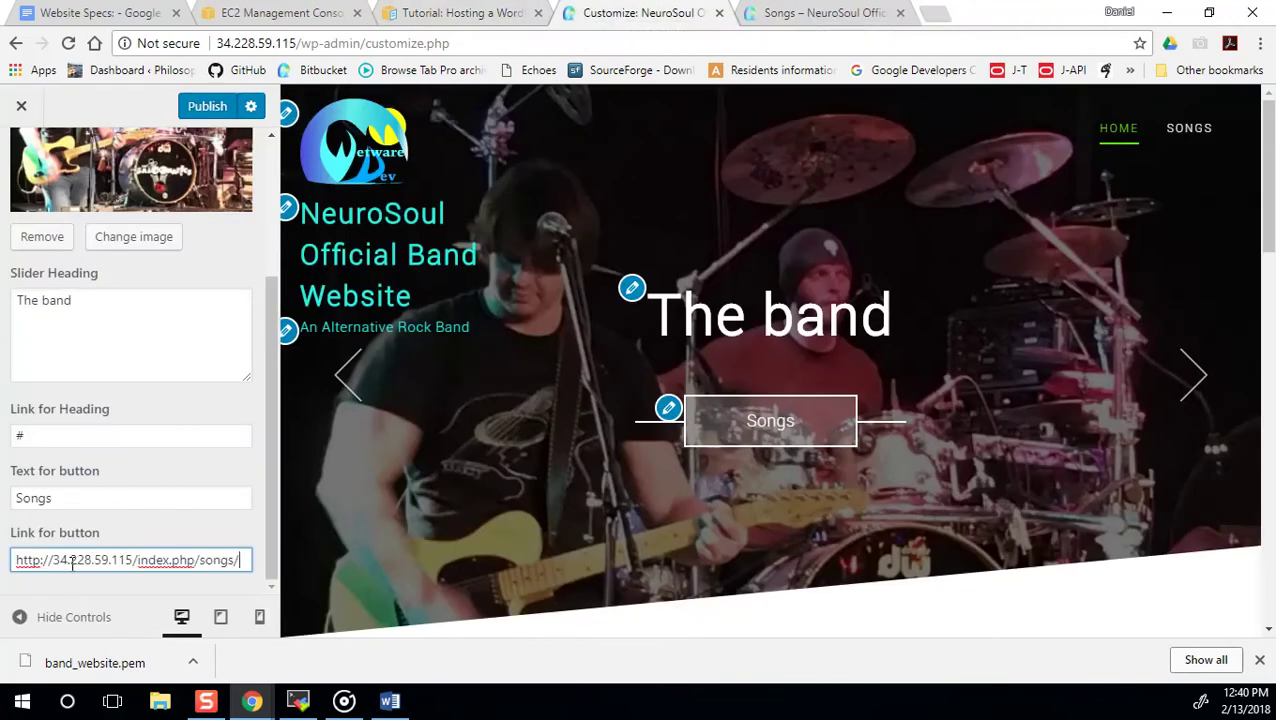
Set the first slide's heading to 'Check out our new songs!'.
double_click(29, 438)
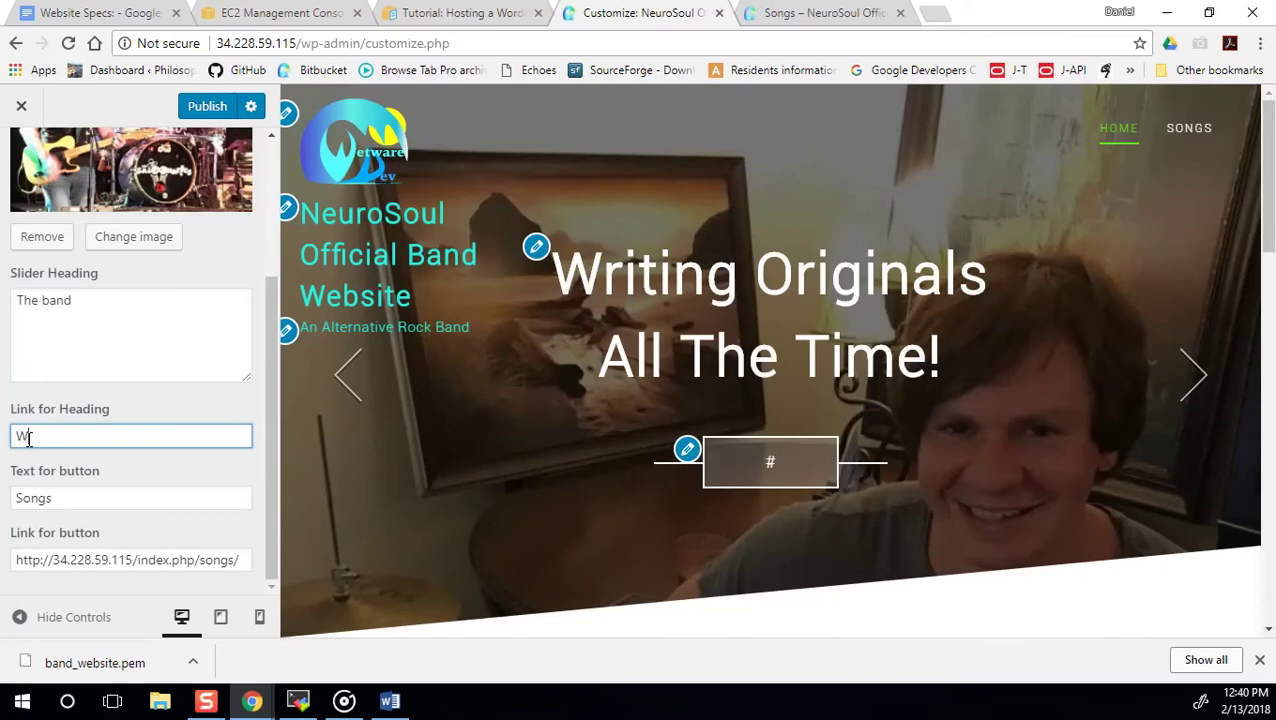
key(BackSpace)
key(BackSpace)
key(BackSpace)
key(BackSpace)
key(BackSpace)
key(BackSpace)
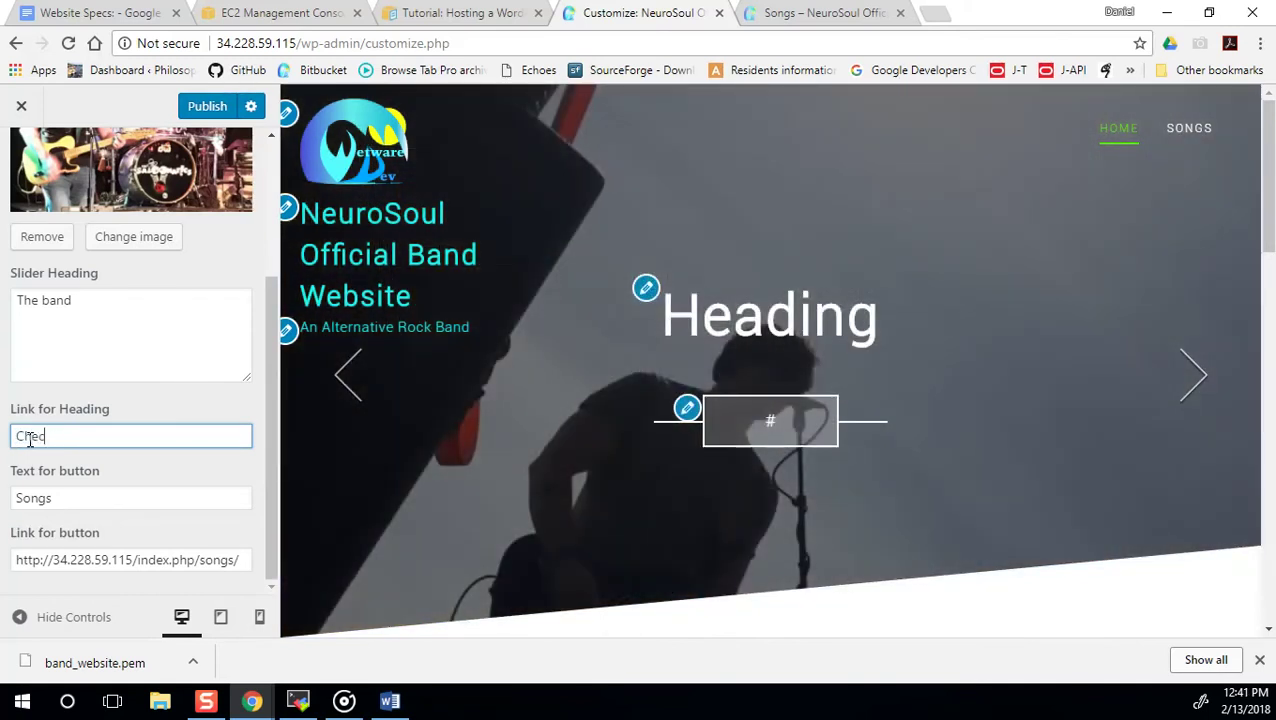
text(Check out our new songs!)
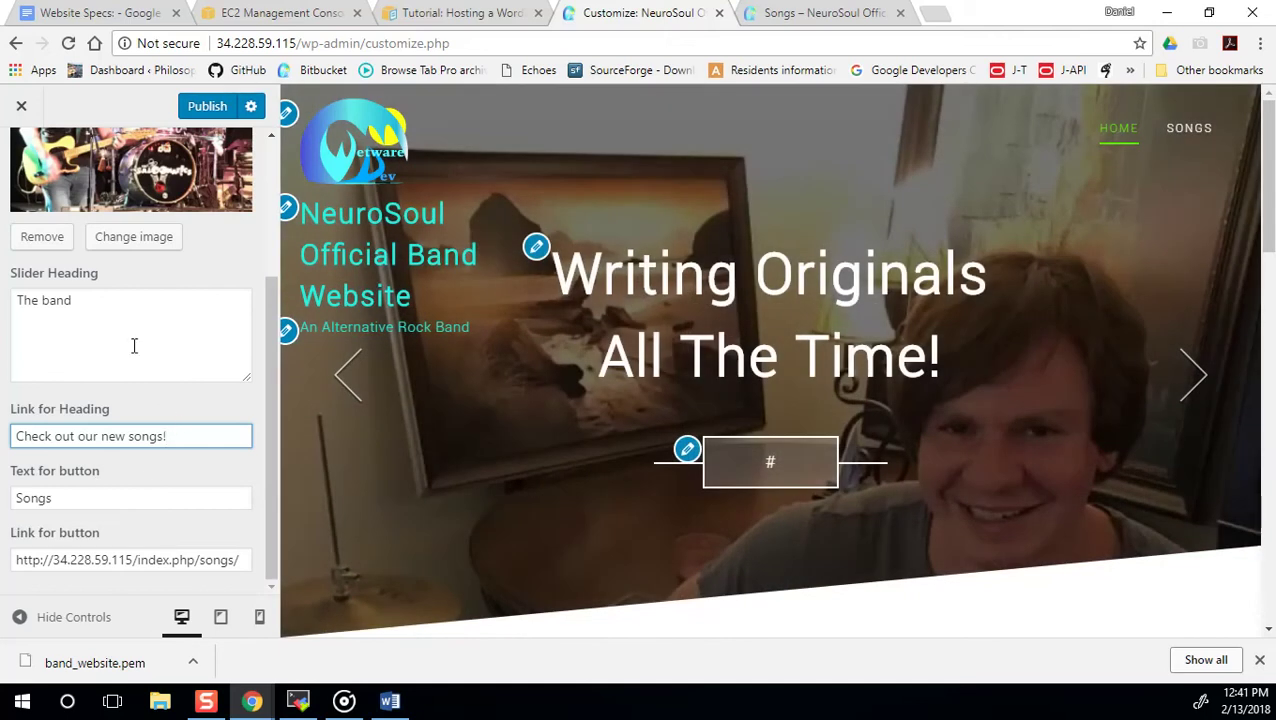
click(134, 345)
click(189, 436)
drag(277, 493, 287, 521)
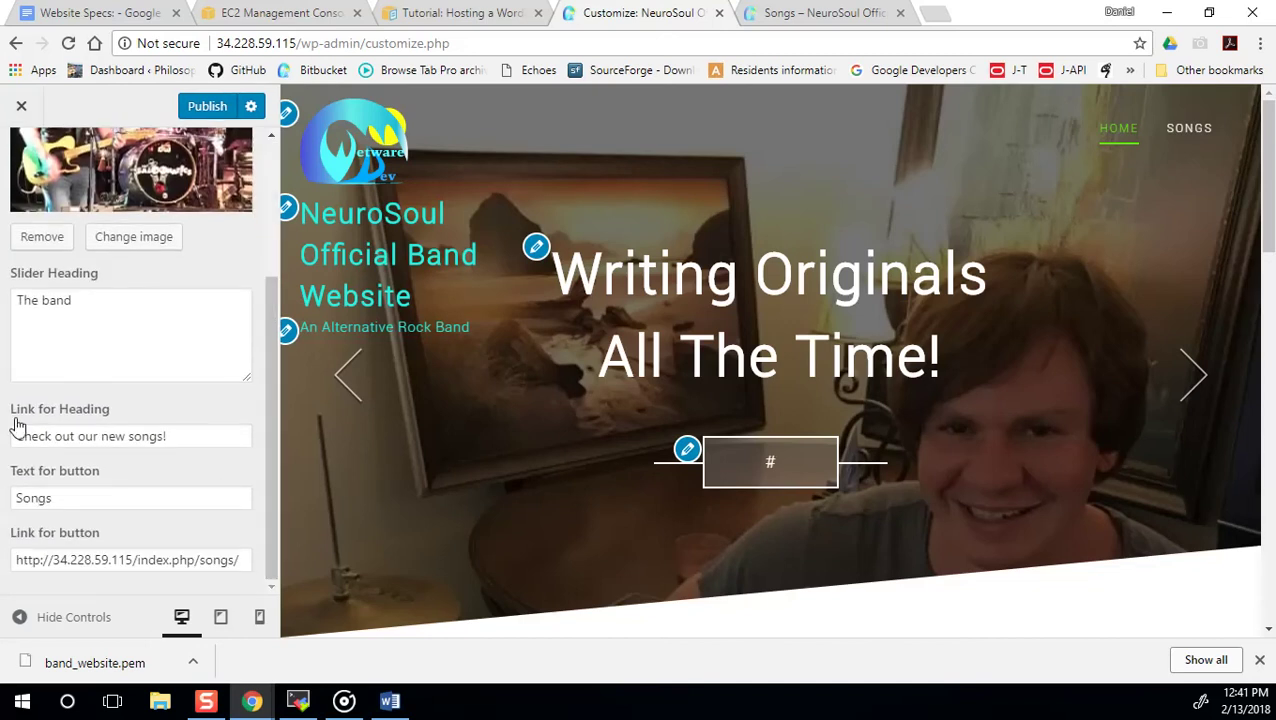
drag(85, 304, 43, 311)
text(new s)
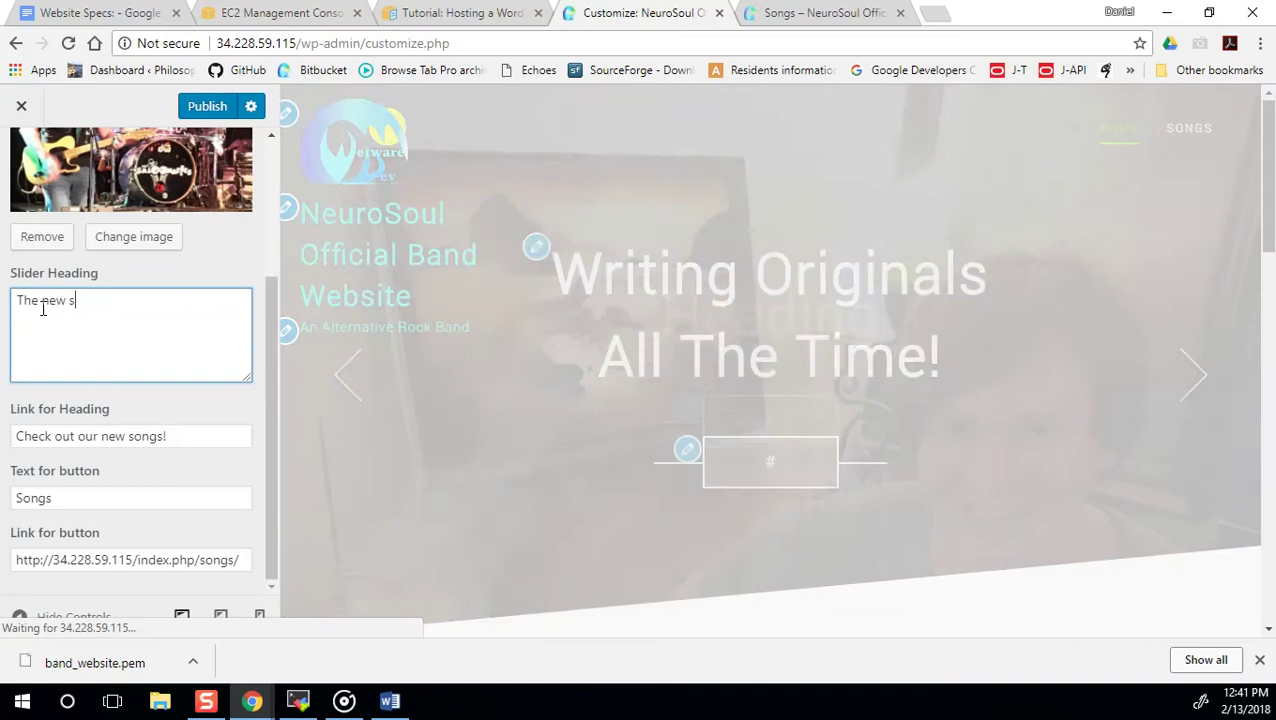
text(ongs page h)
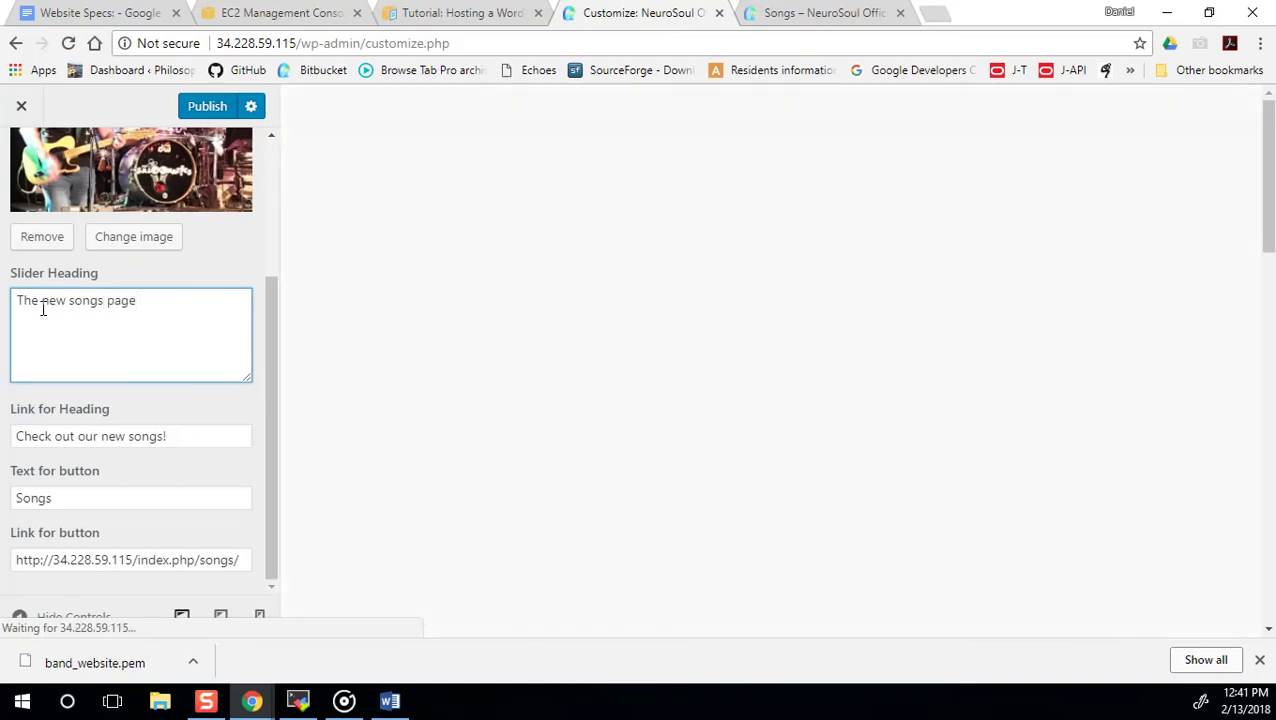
key(BackSpace)
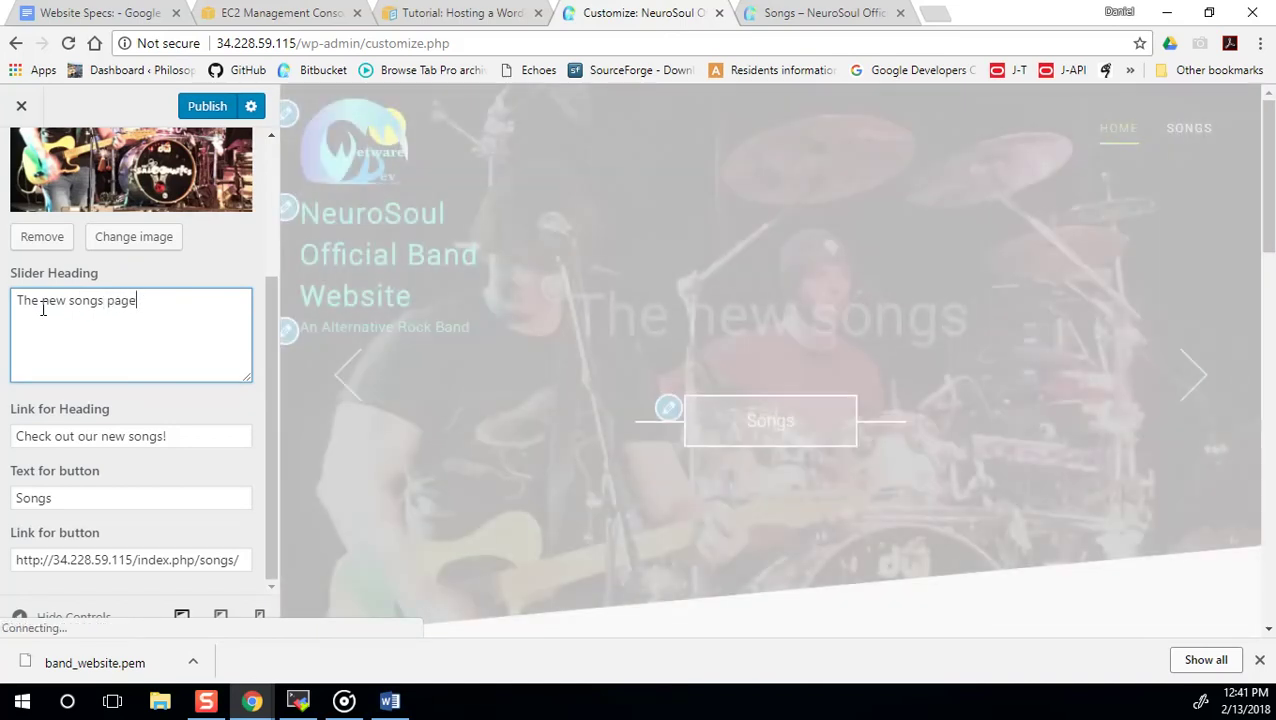
key(BackSpace)
key(BackSpace)
key(BackSpace)
key(BackSpace)
key(BackSpace)
key(BackSpace)
key(BackSpace)
key(BackSpace)
key(BackSpace)
key(BackSpace)
key(BackSpace)
key(BackSpace)
key(BackSpace)
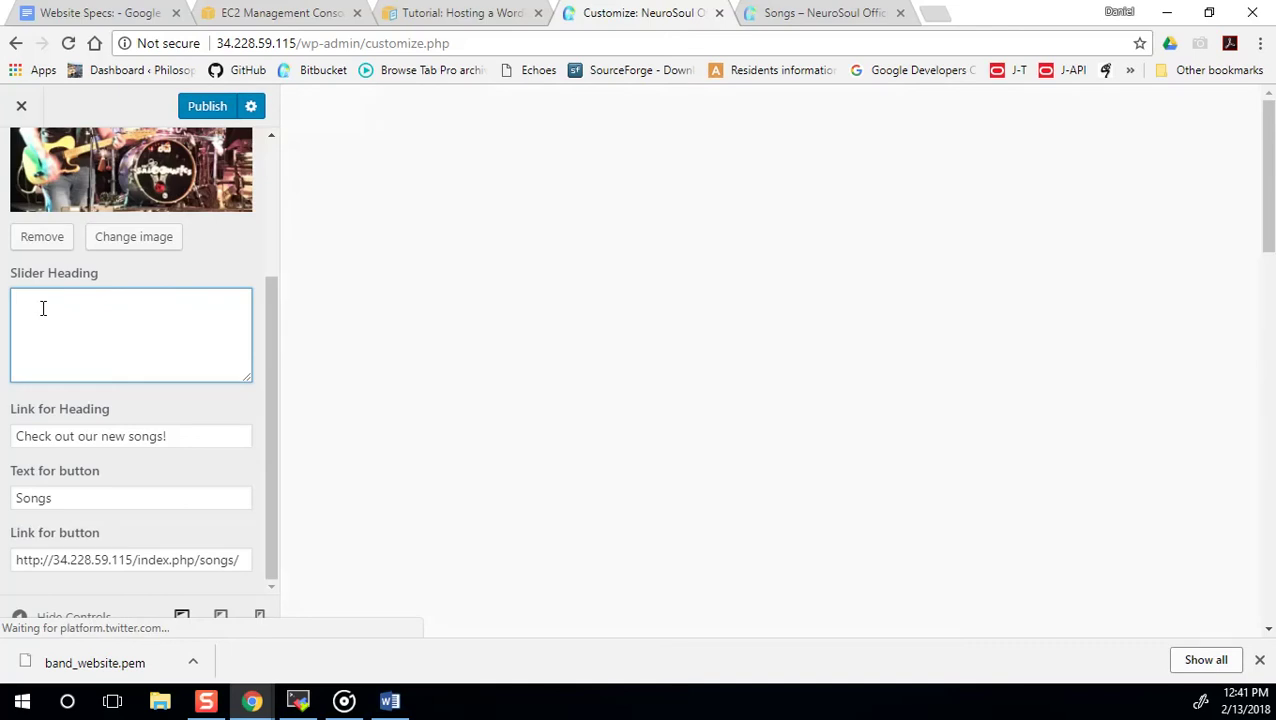
text(Check out our new songs!)
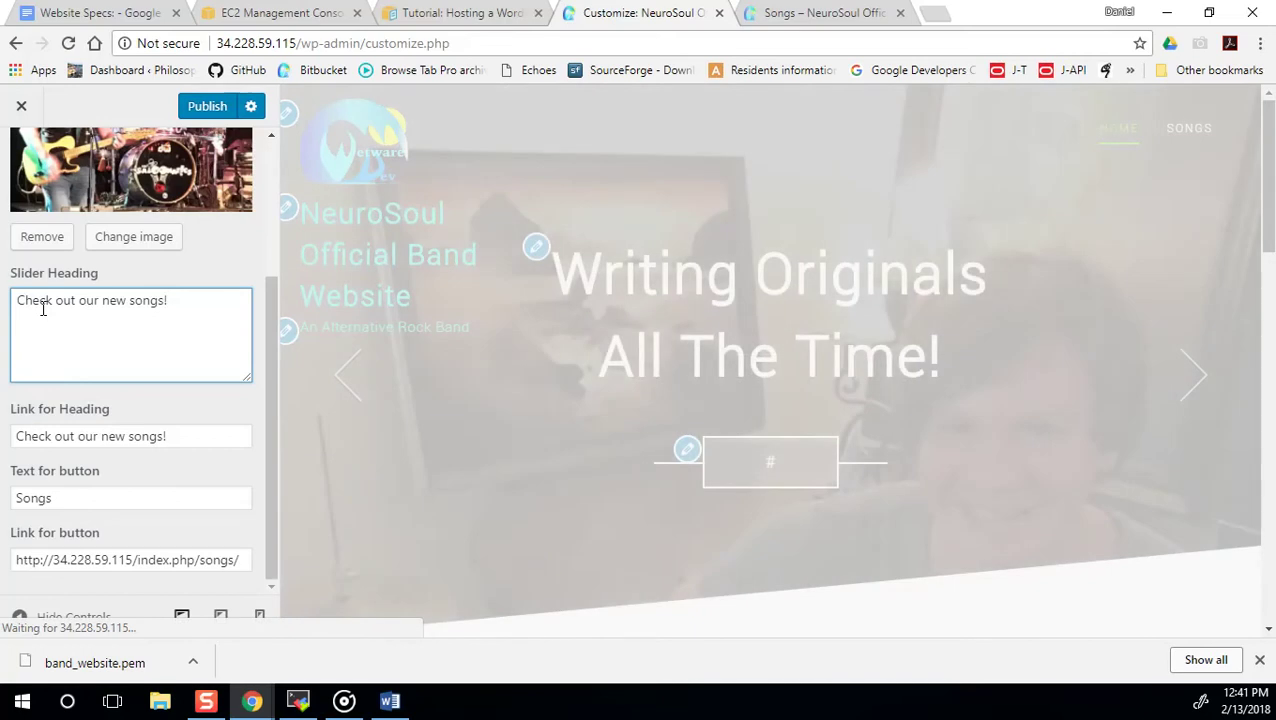
Paste the Songs page address as the first slide's heading link.
triple_click(190, 559)
key(ctrl+c)
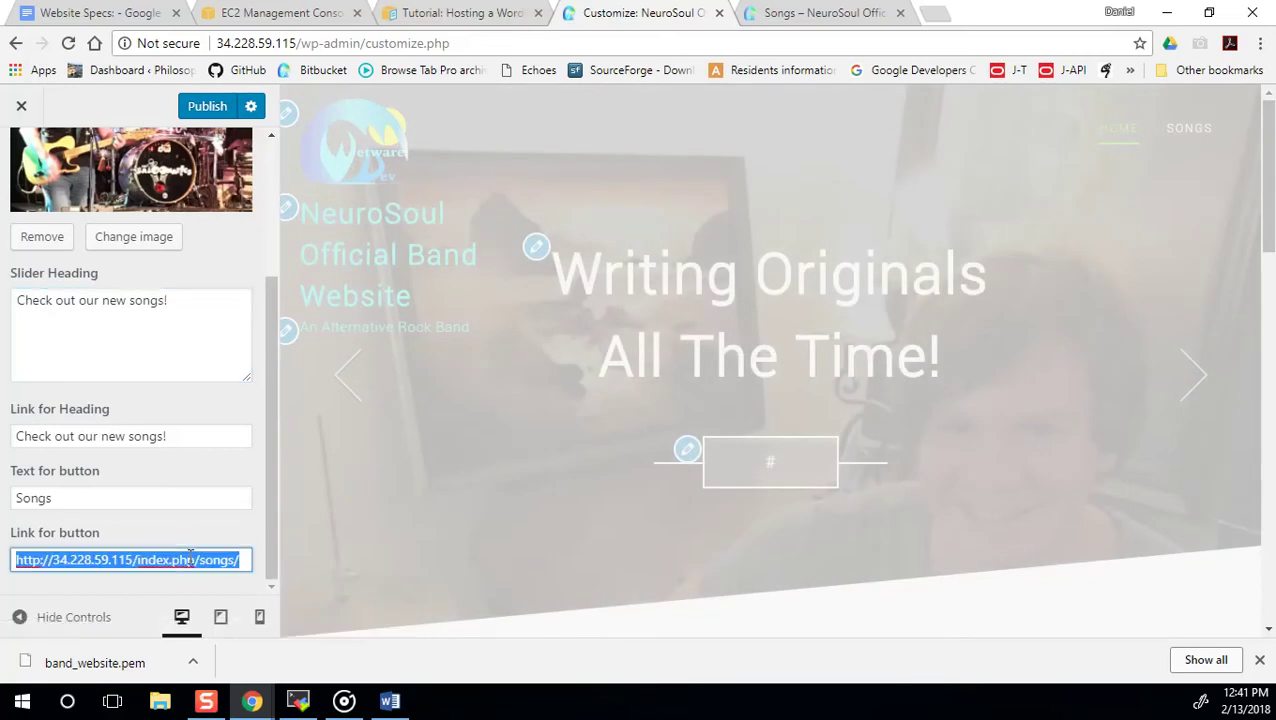
drag(185, 436, 9, 451)
key(ctrl+v)
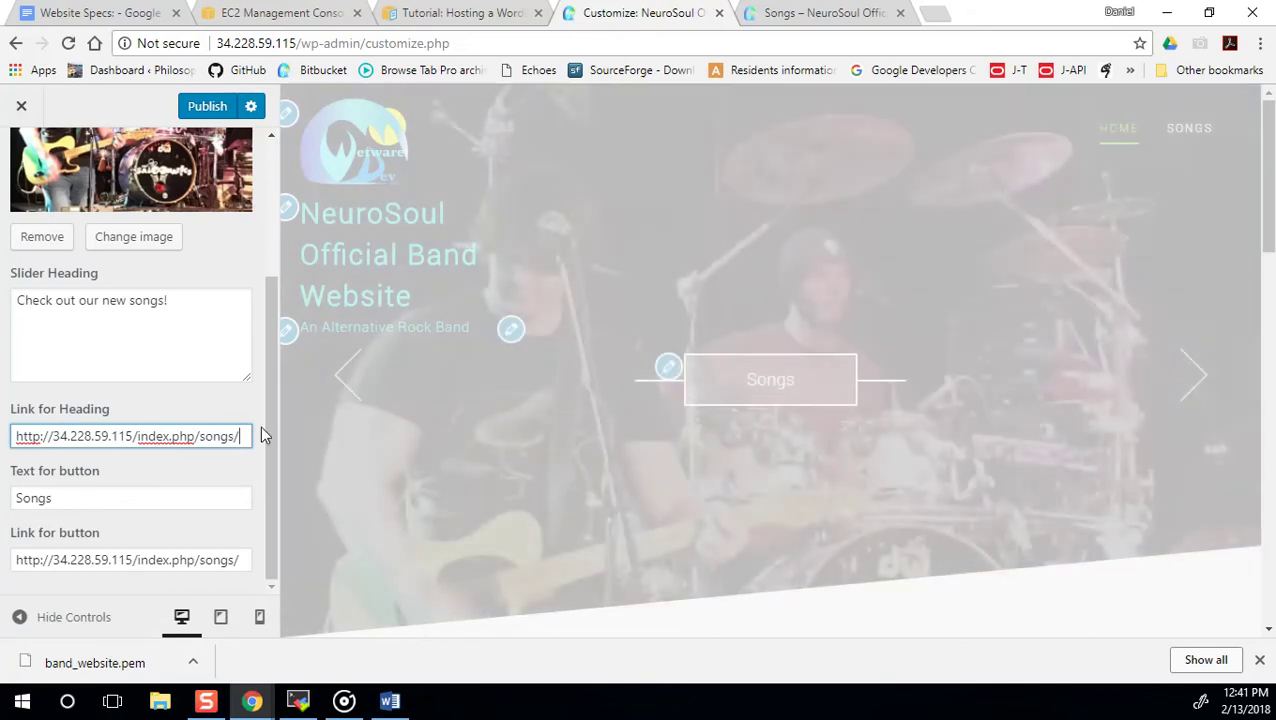
drag(267, 426, 276, 294)
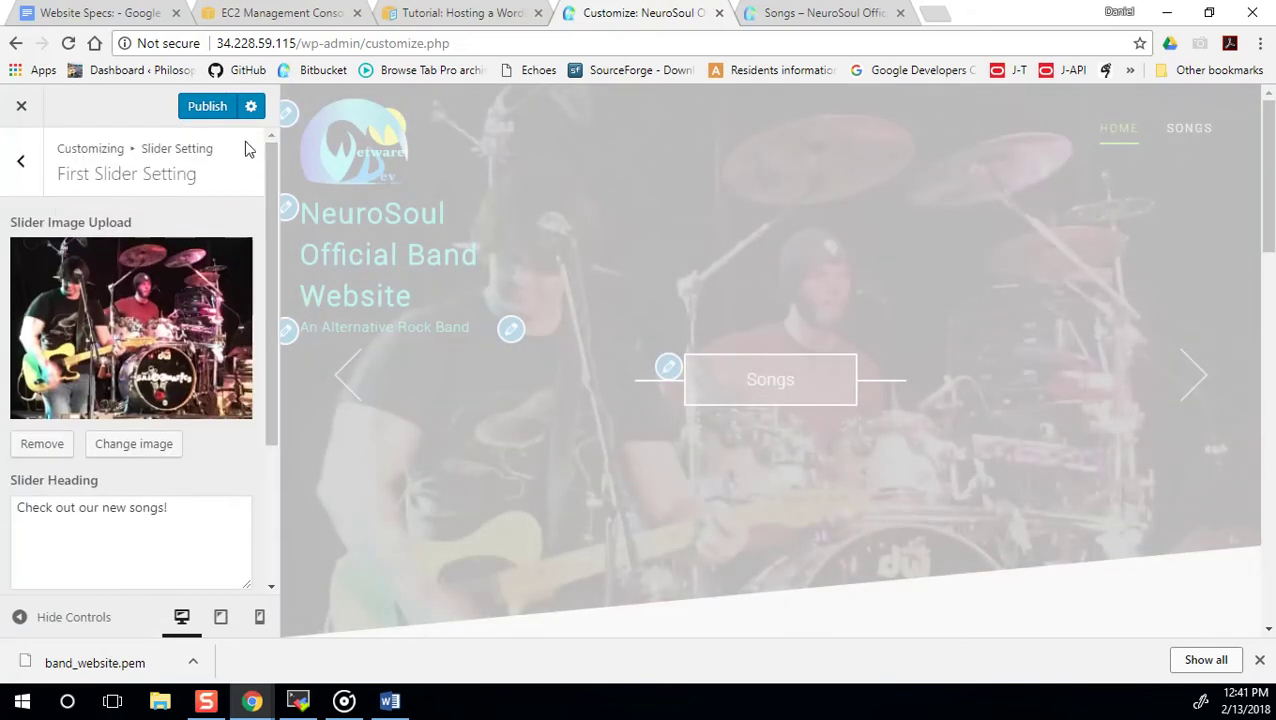
Try publishing the first slide's changes, then recall the httpd restart command in MobaXterm.
click(210, 106)
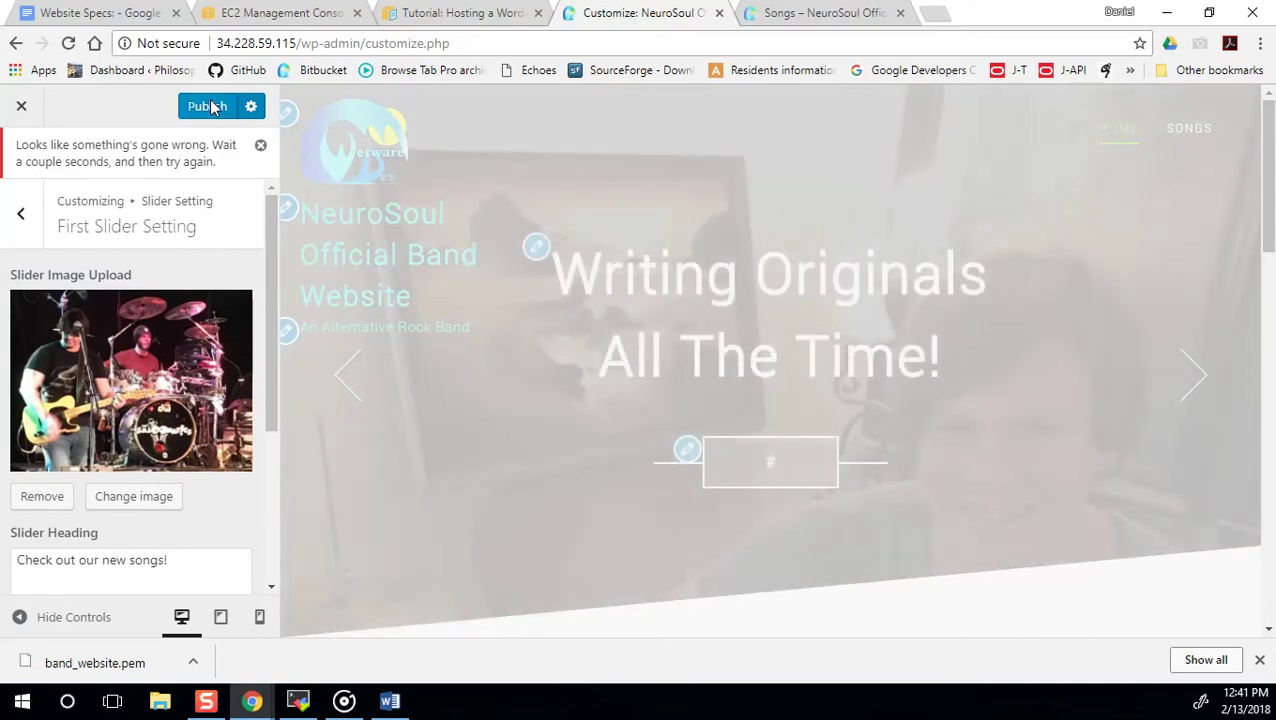
click(210, 106)
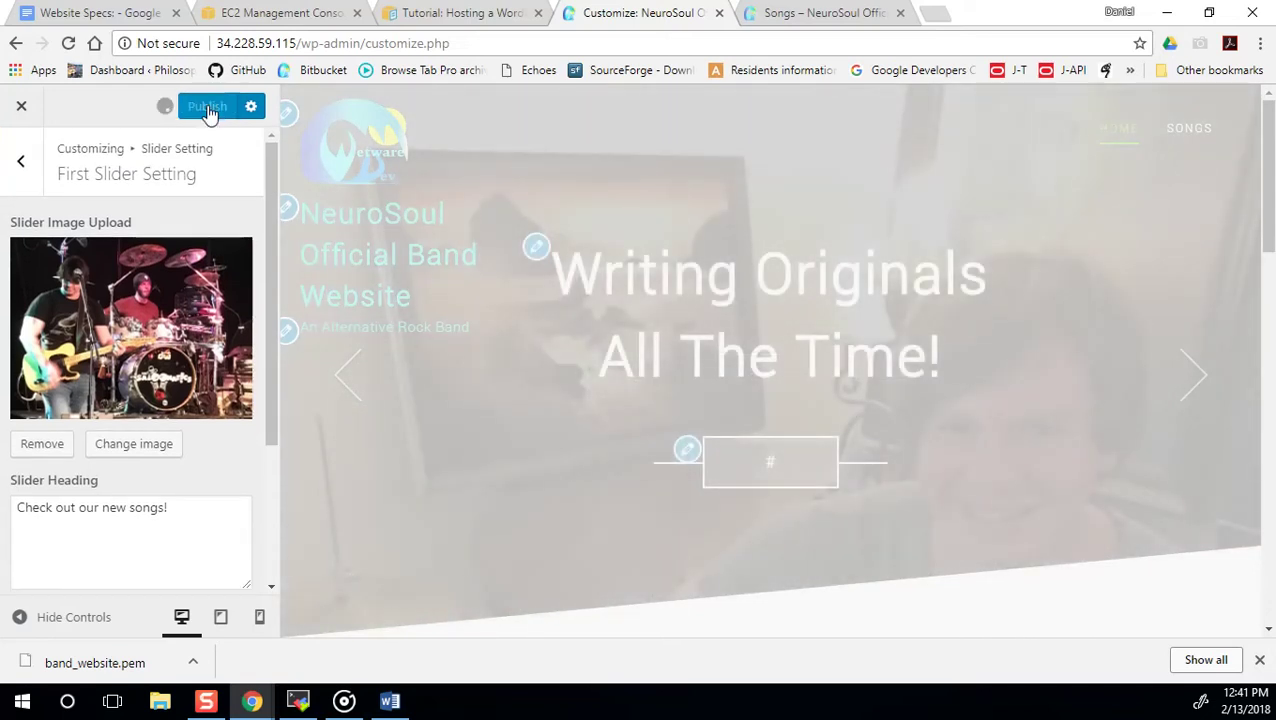
scroll(238, 304, down, 3)
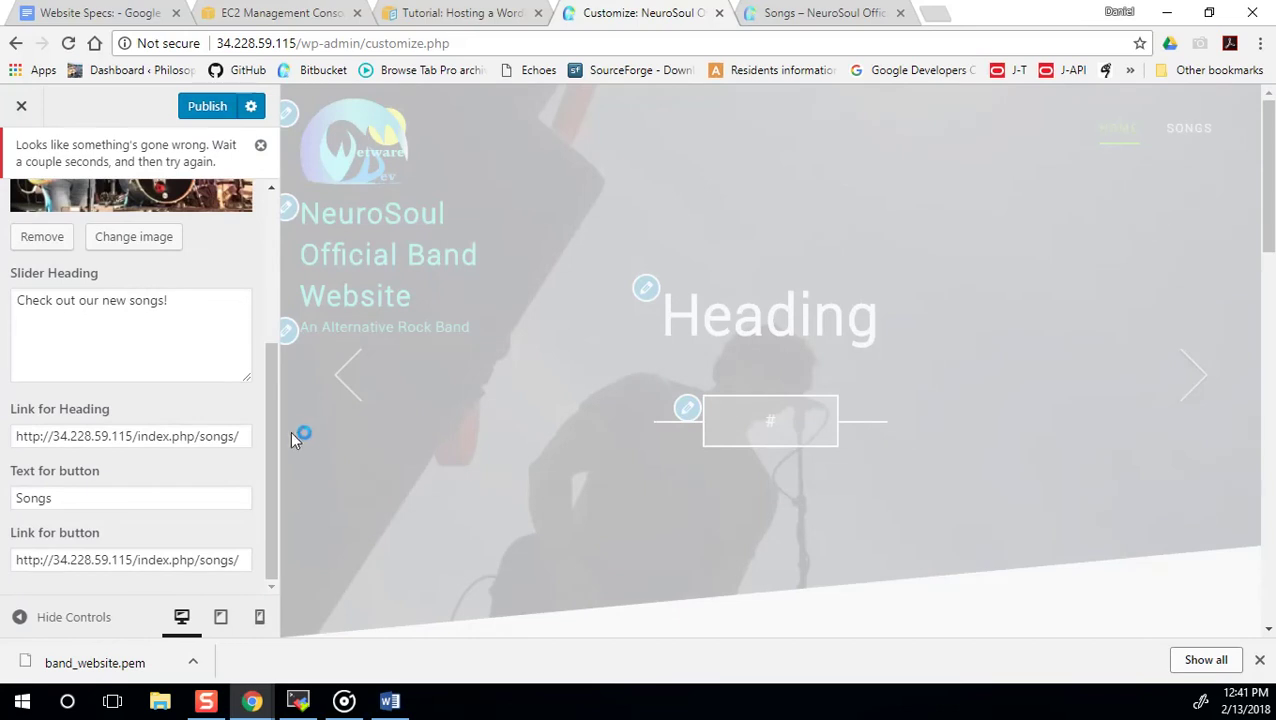
drag(276, 438, 268, 188)
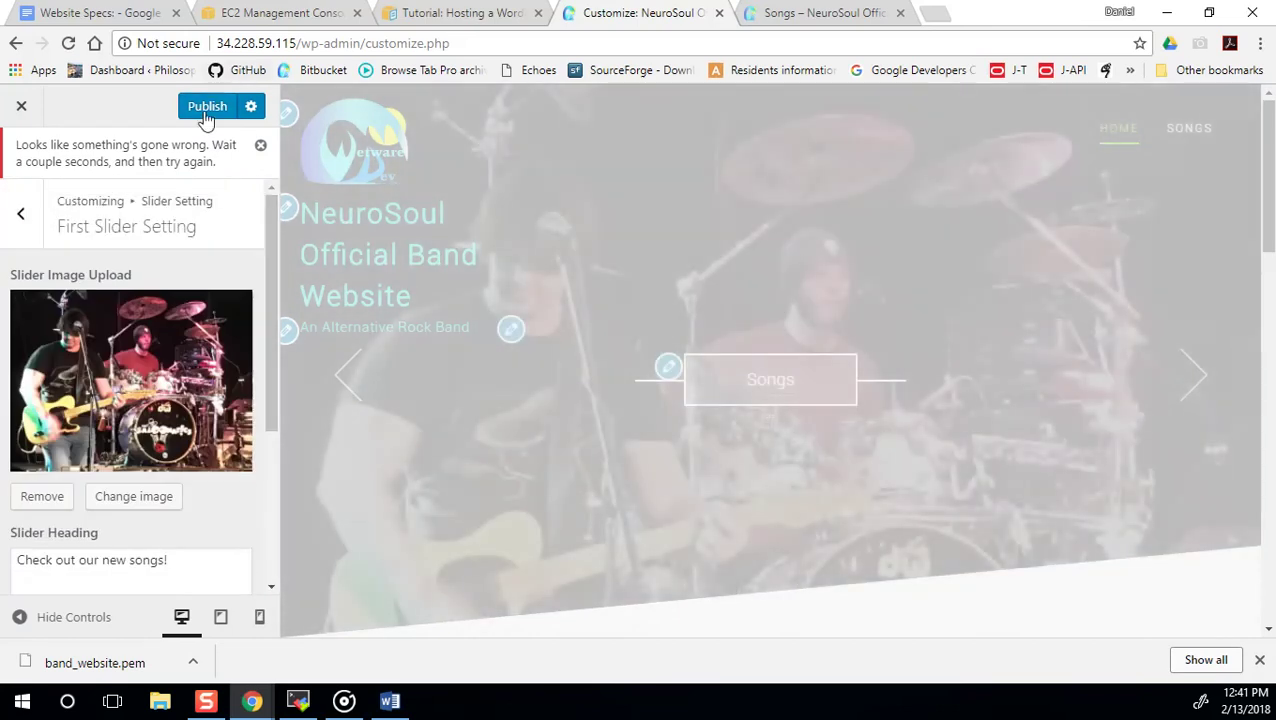
click(206, 112)
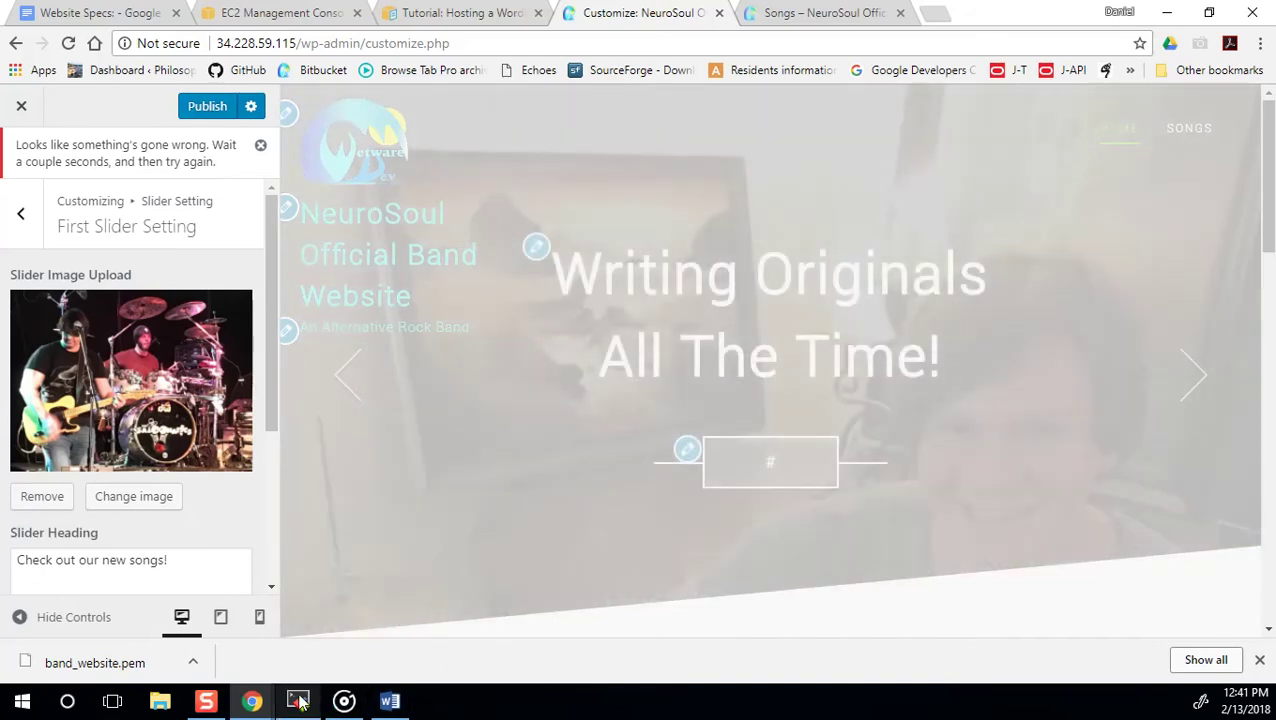
click(300, 700)
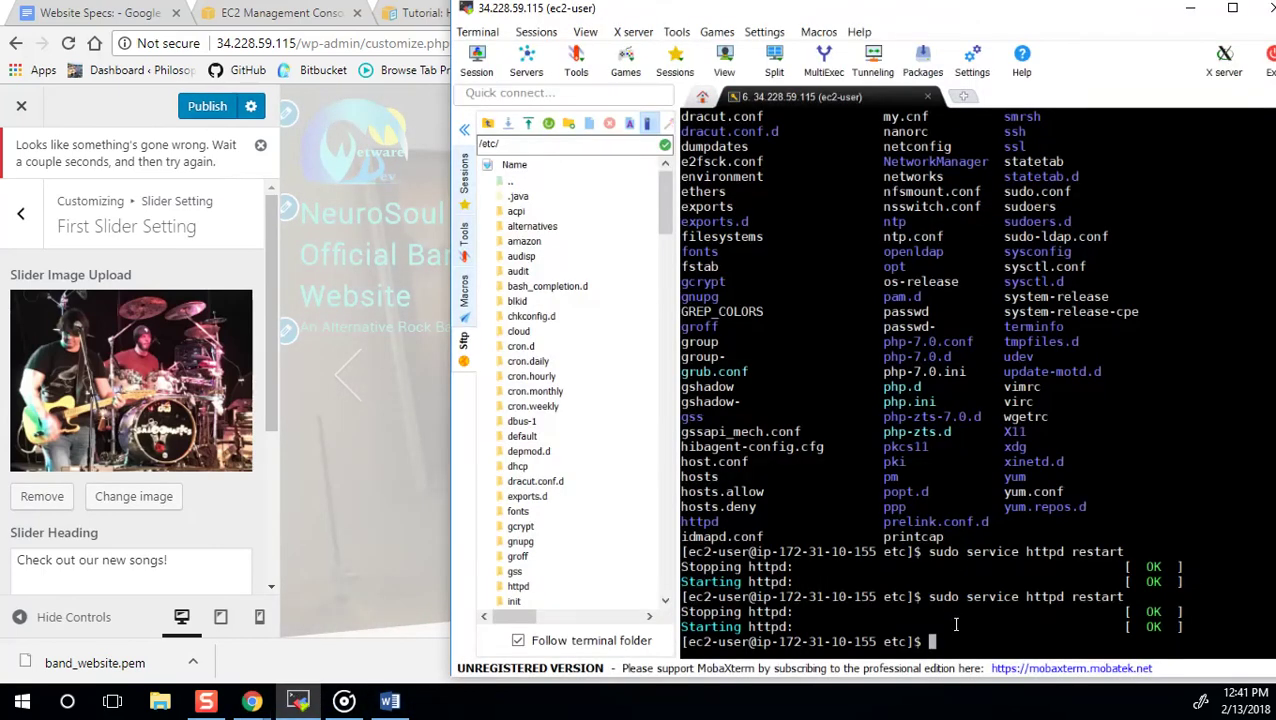
key(Up)
Restart httpd and publish the first slide's changes successfully in the customizer.
key(Return)
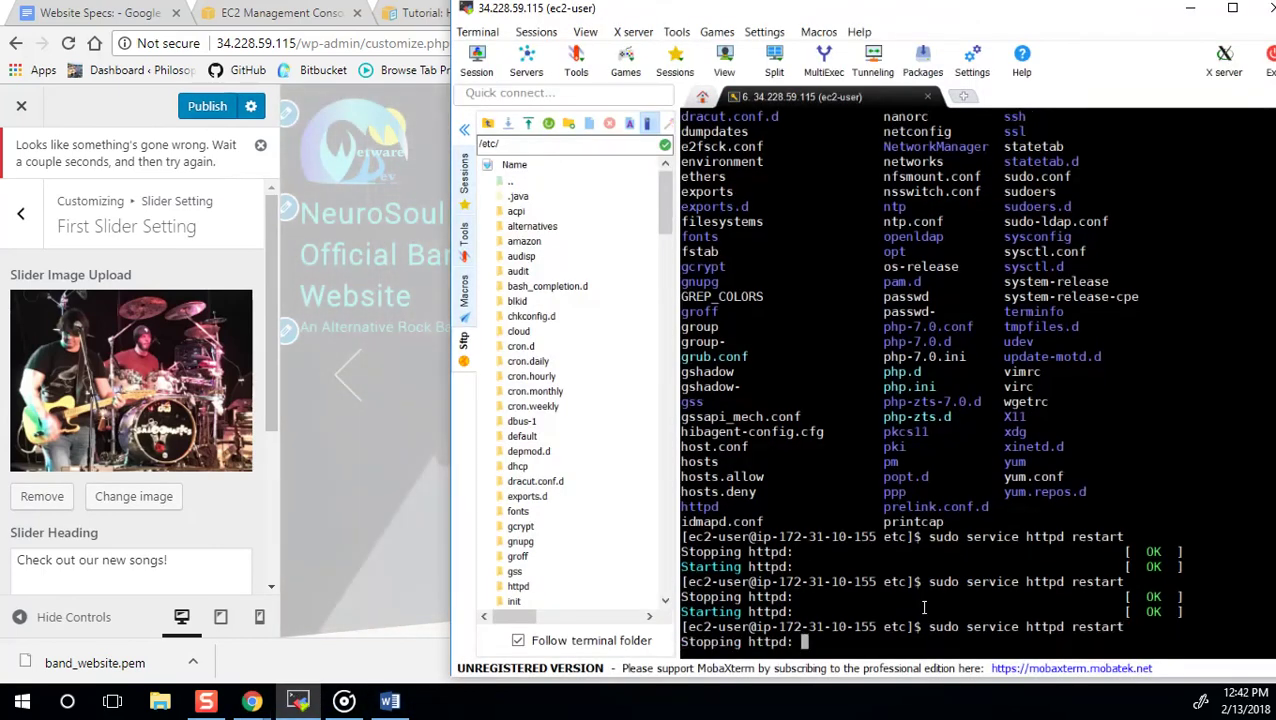
click(158, 104)
click(203, 107)
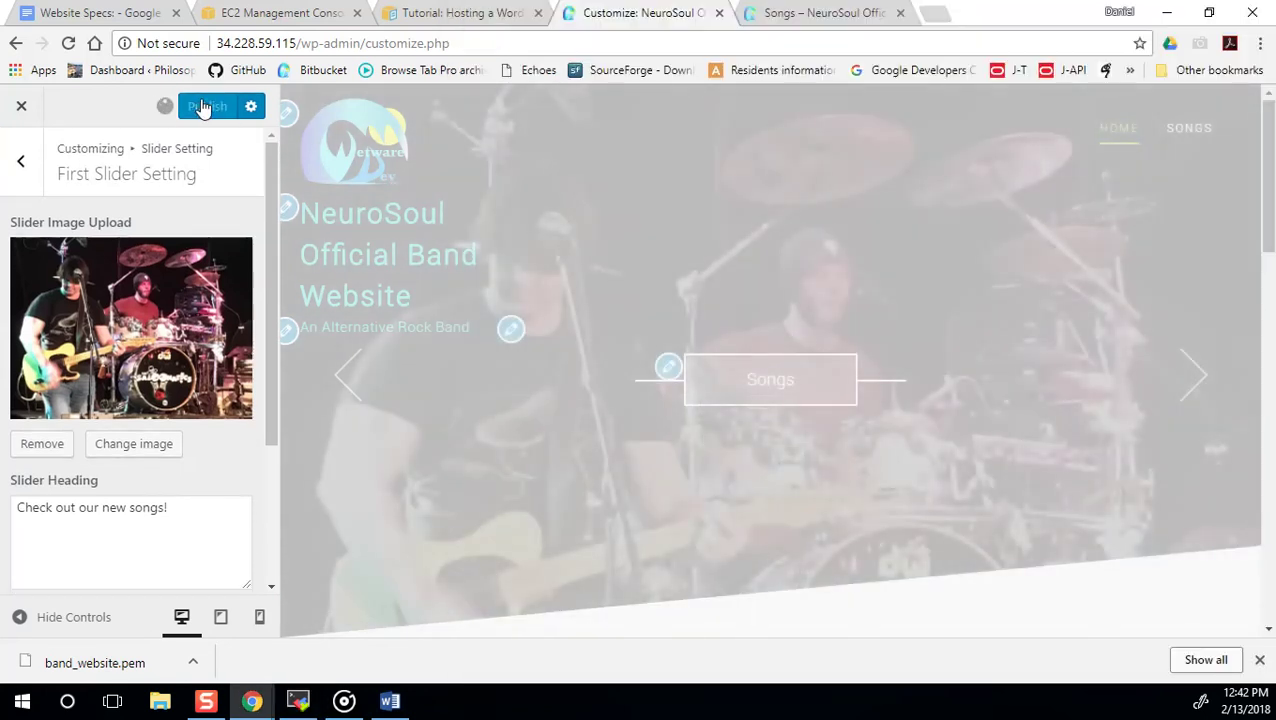
click(21, 161)
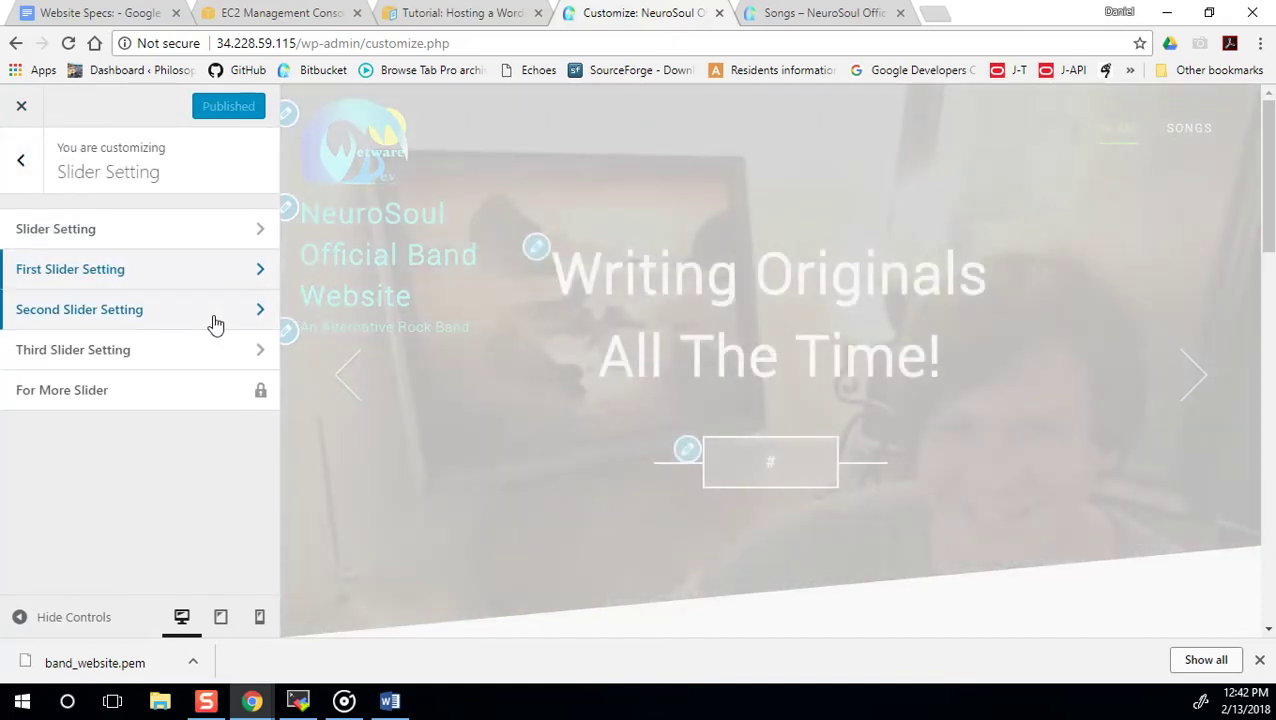
Link the second slide's heading and button to the Songs page URL and label the button 'Songs'.
click(215, 323)
scroll(210, 345, down, 3)
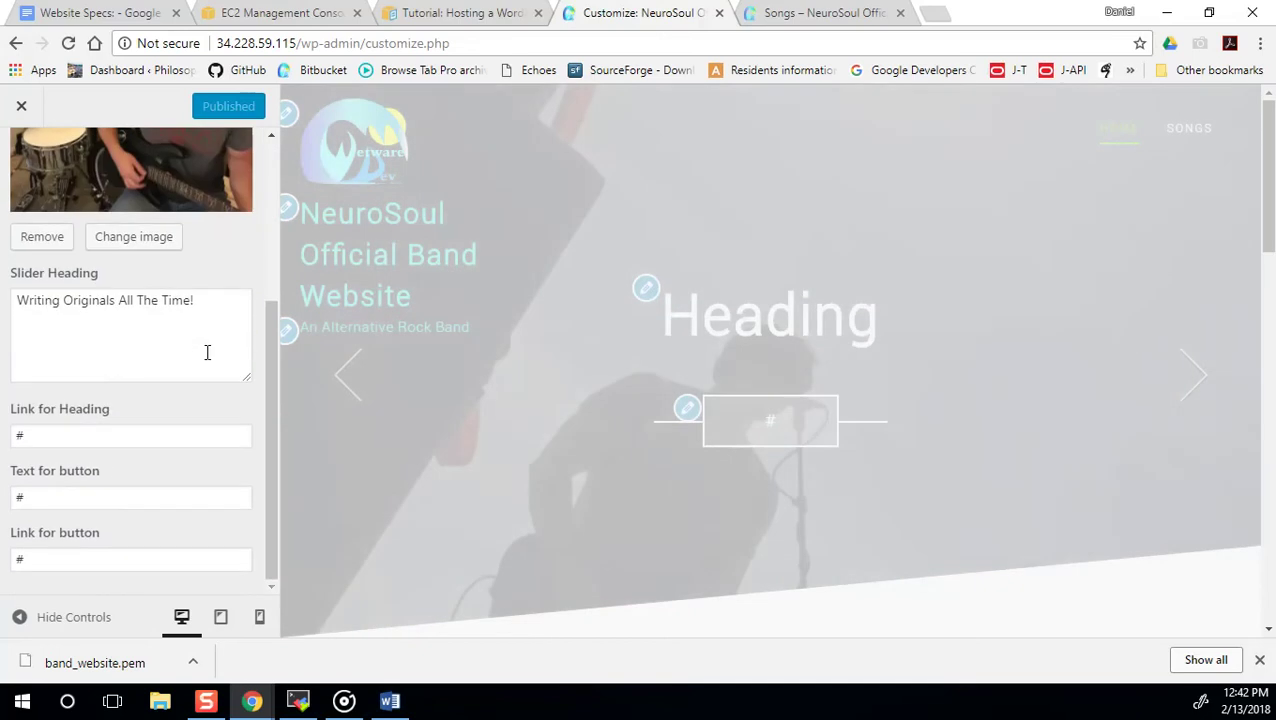
double_click(97, 437)
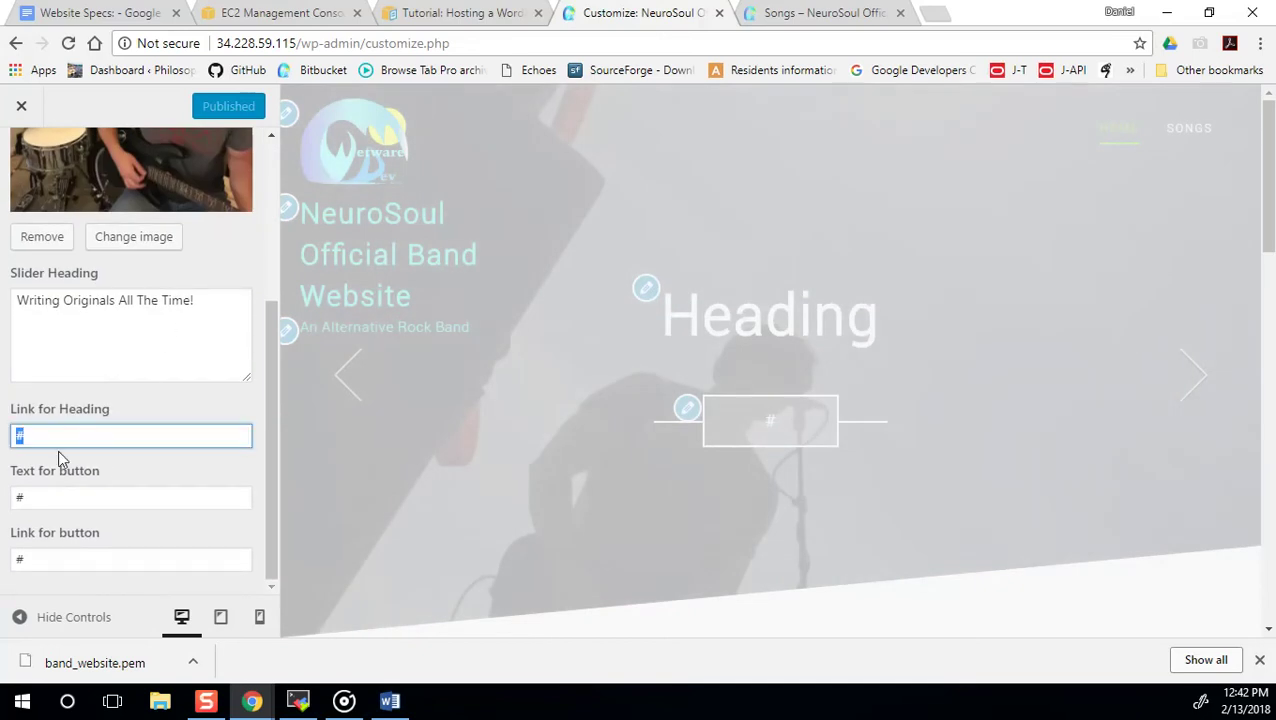
key(ctrl+v)
double_click(101, 492)
text(So)
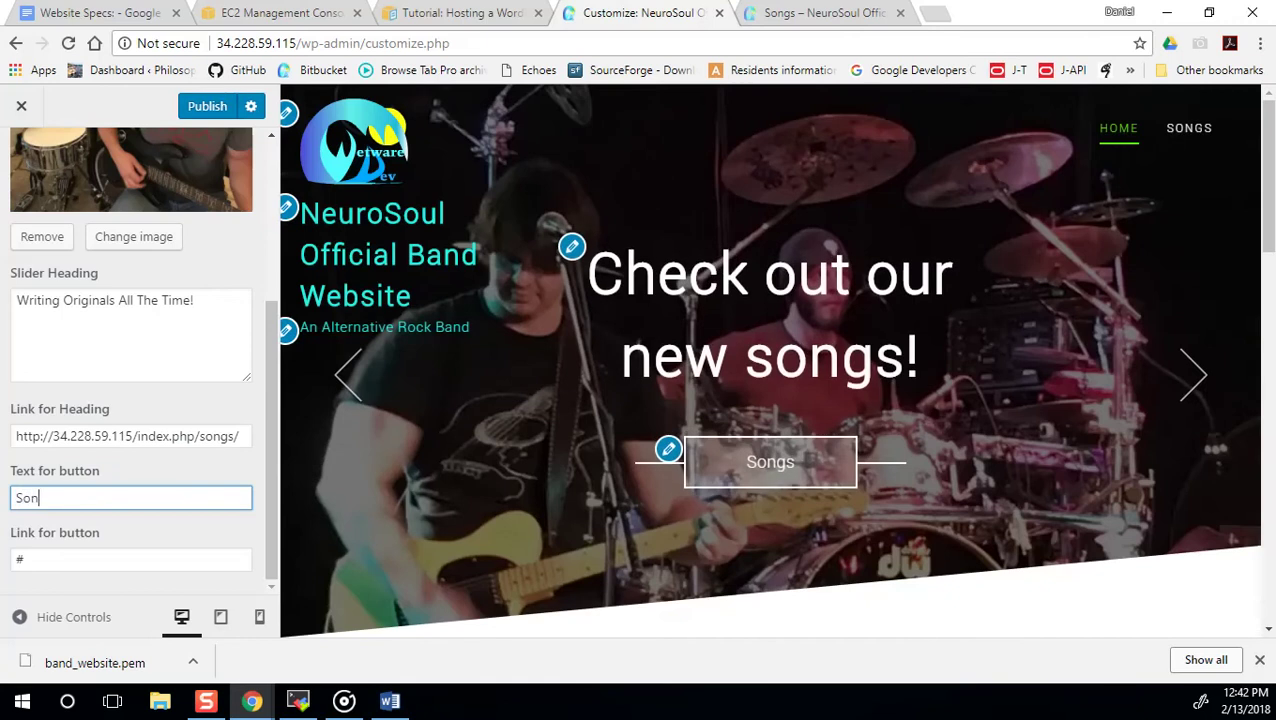
text(ngs)
double_click(50, 556)
key(ctrl+v)
drag(272, 534, 273, 557)
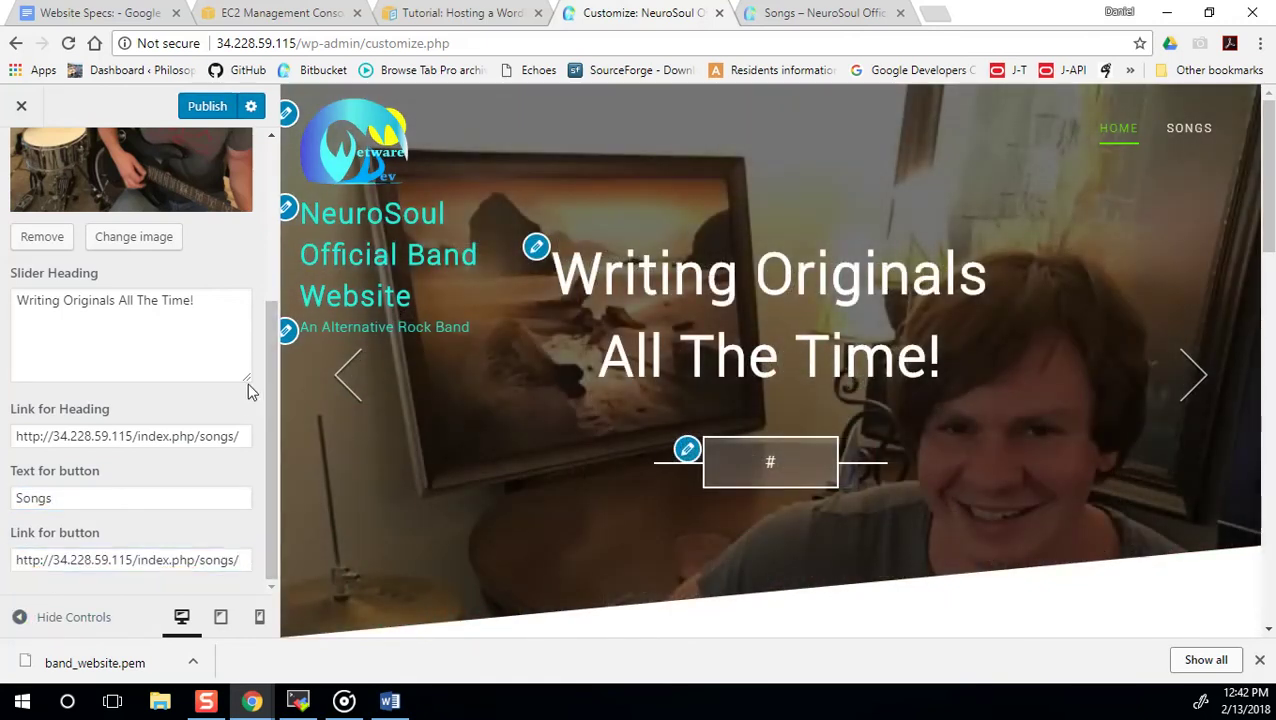
Publish the second slide's changes and reopen the customizer.
click(207, 110)
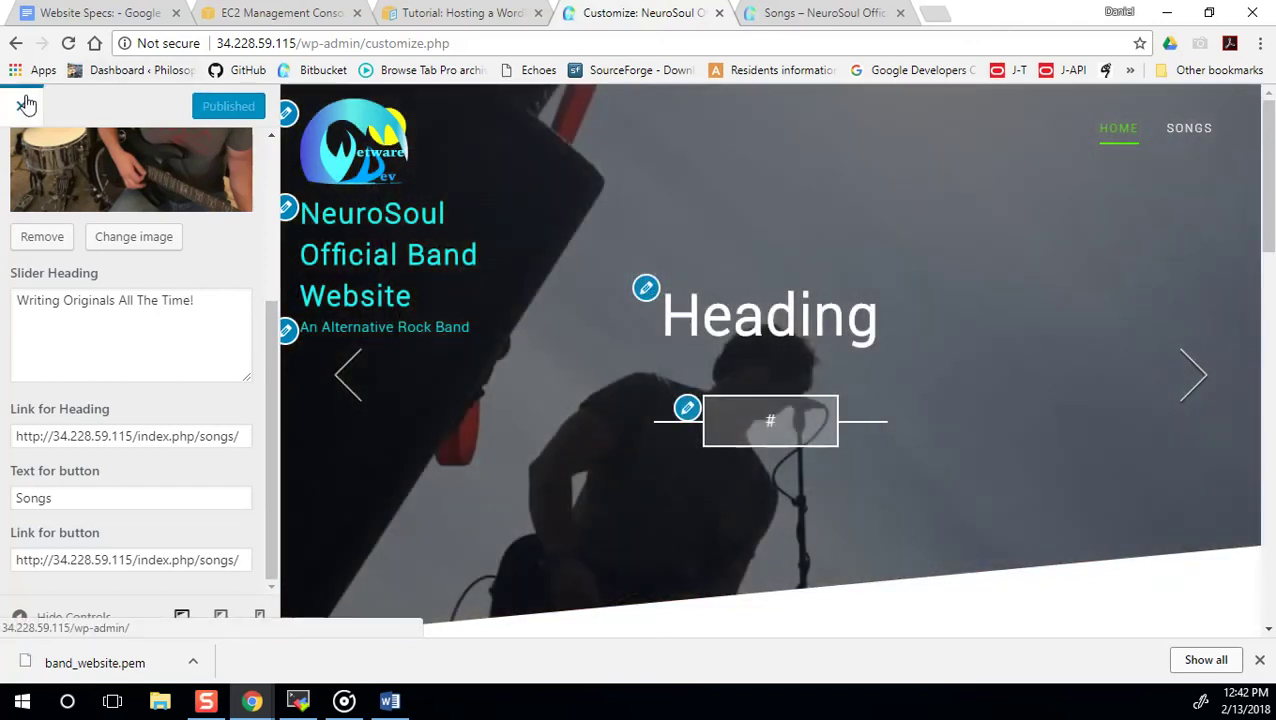
click(25, 105)
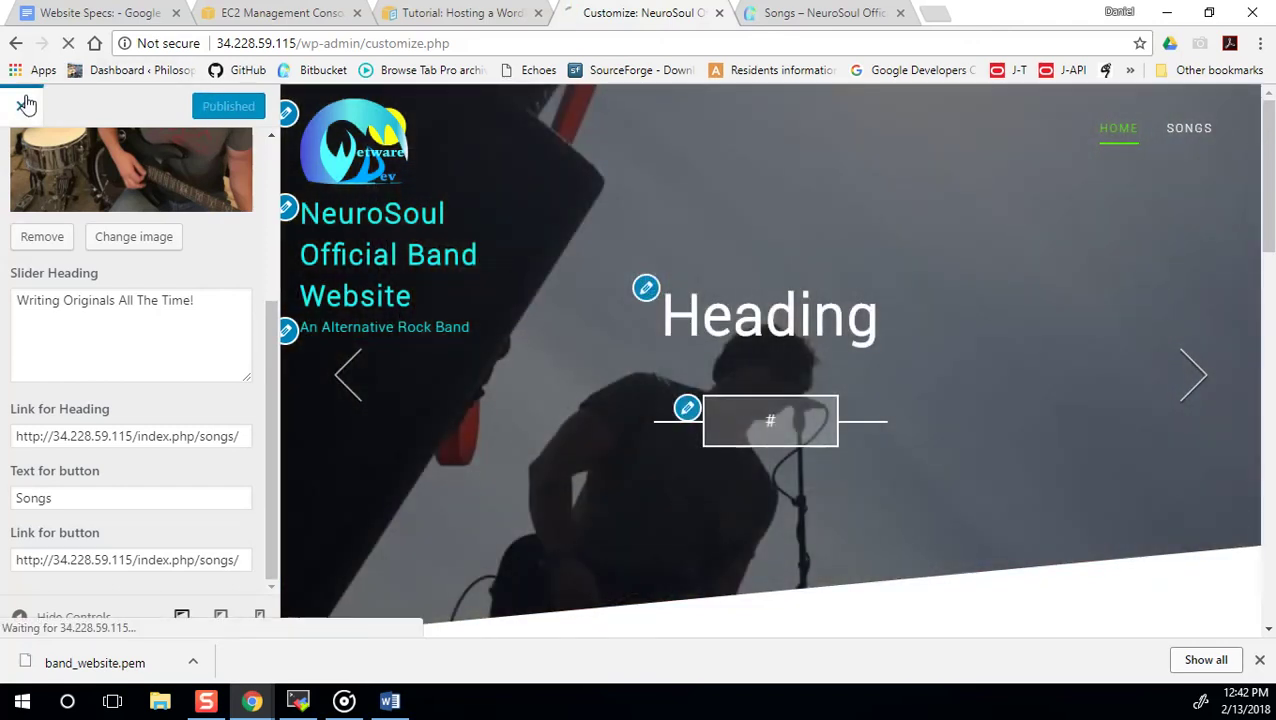
click(281, 367)
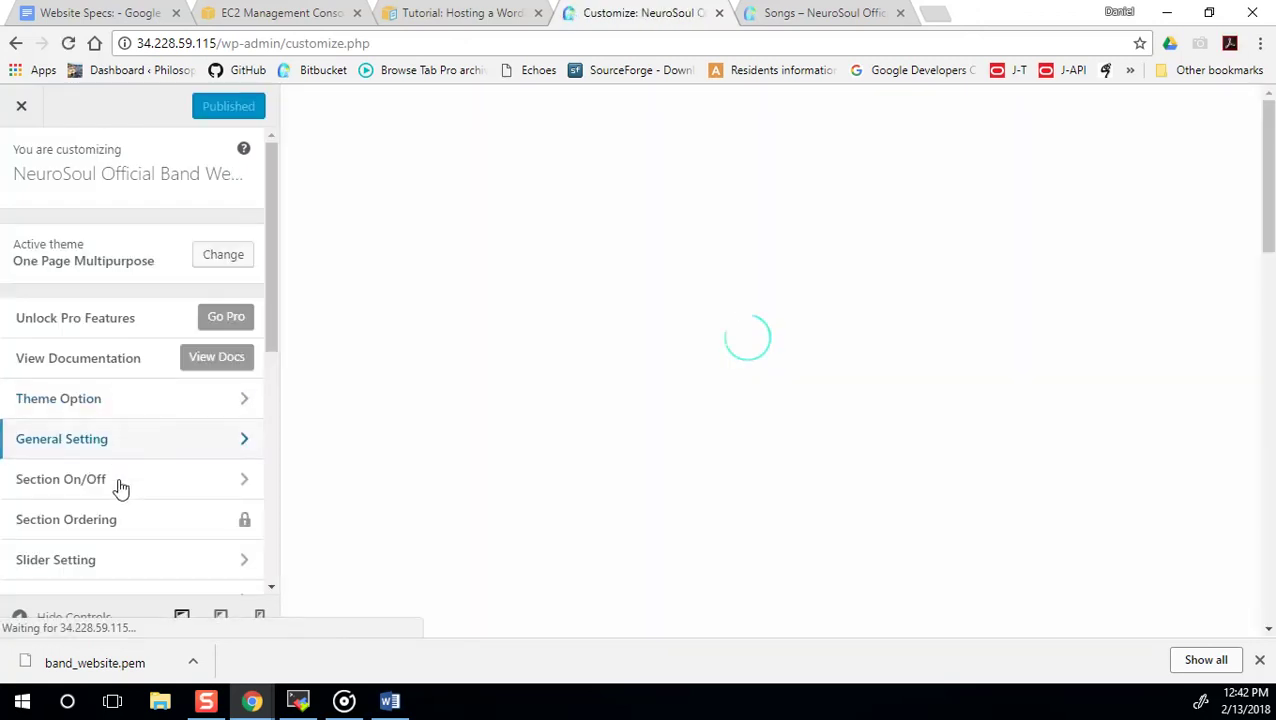
Retitle the third slide's heading to 'New Songs Section'.
scroll(122, 530, down, 2)
click(122, 466)
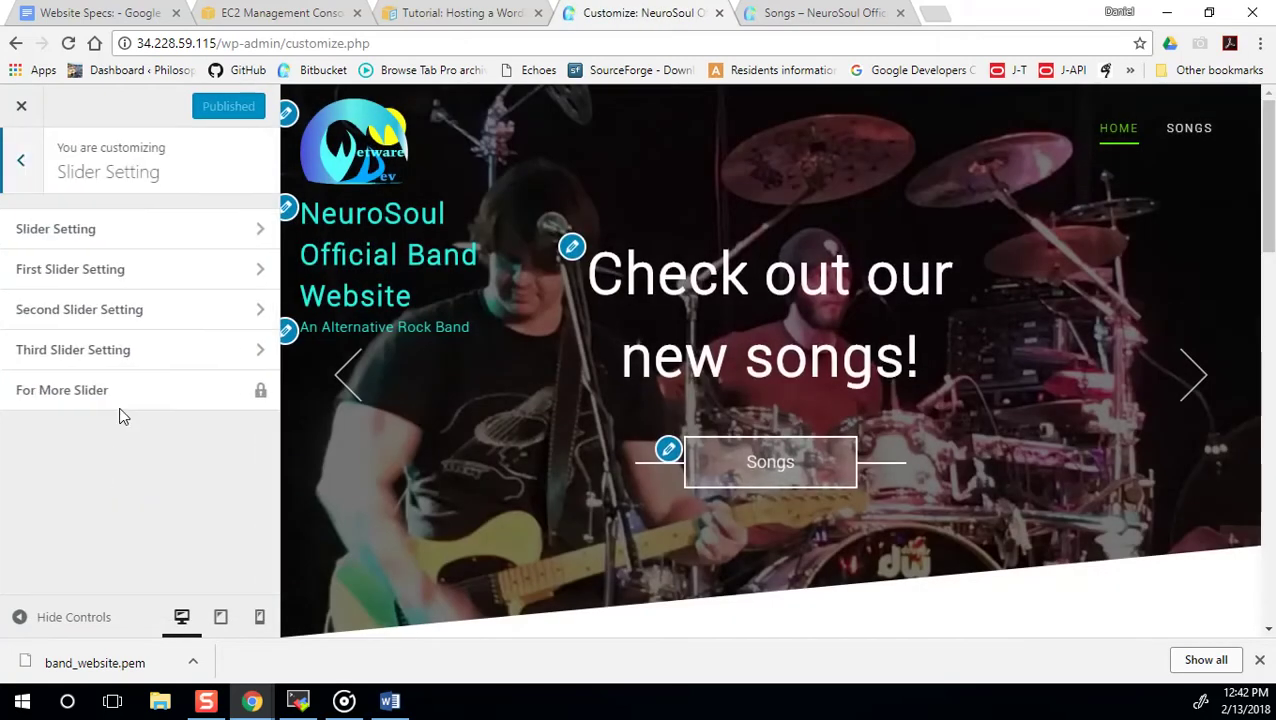
click(108, 350)
scroll(125, 416, down, 2)
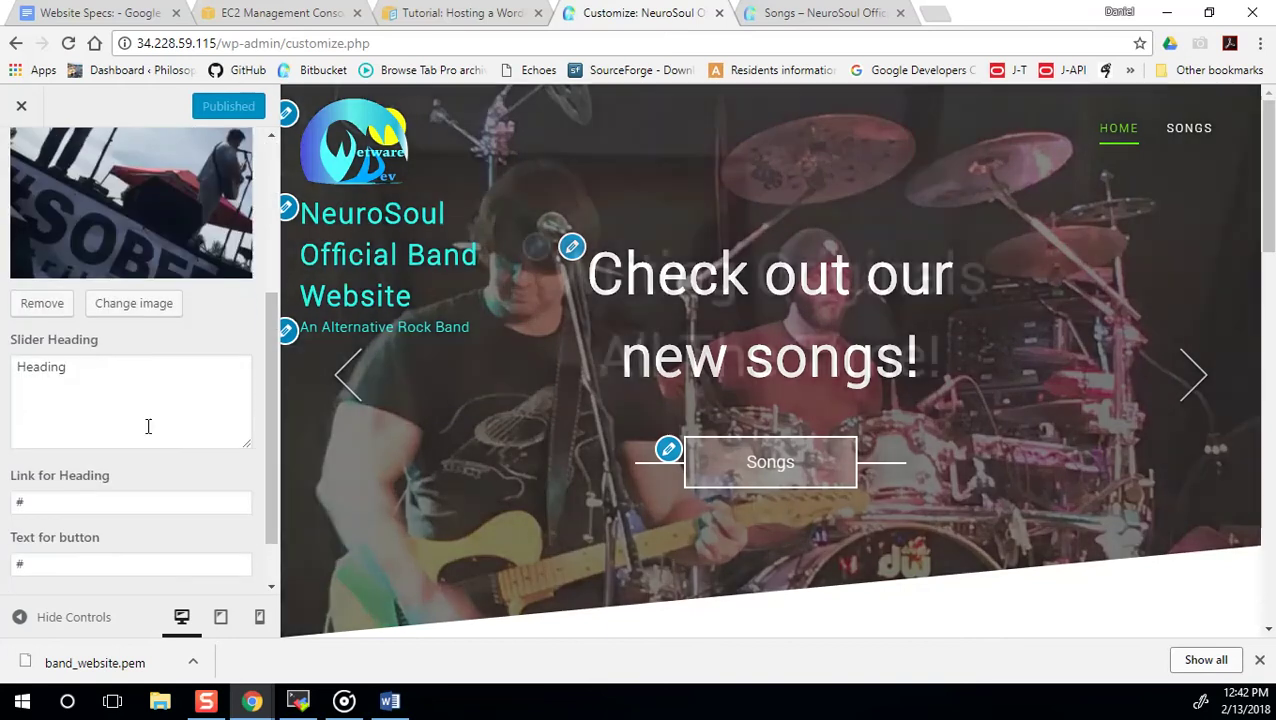
scroll(92, 242, down, 1)
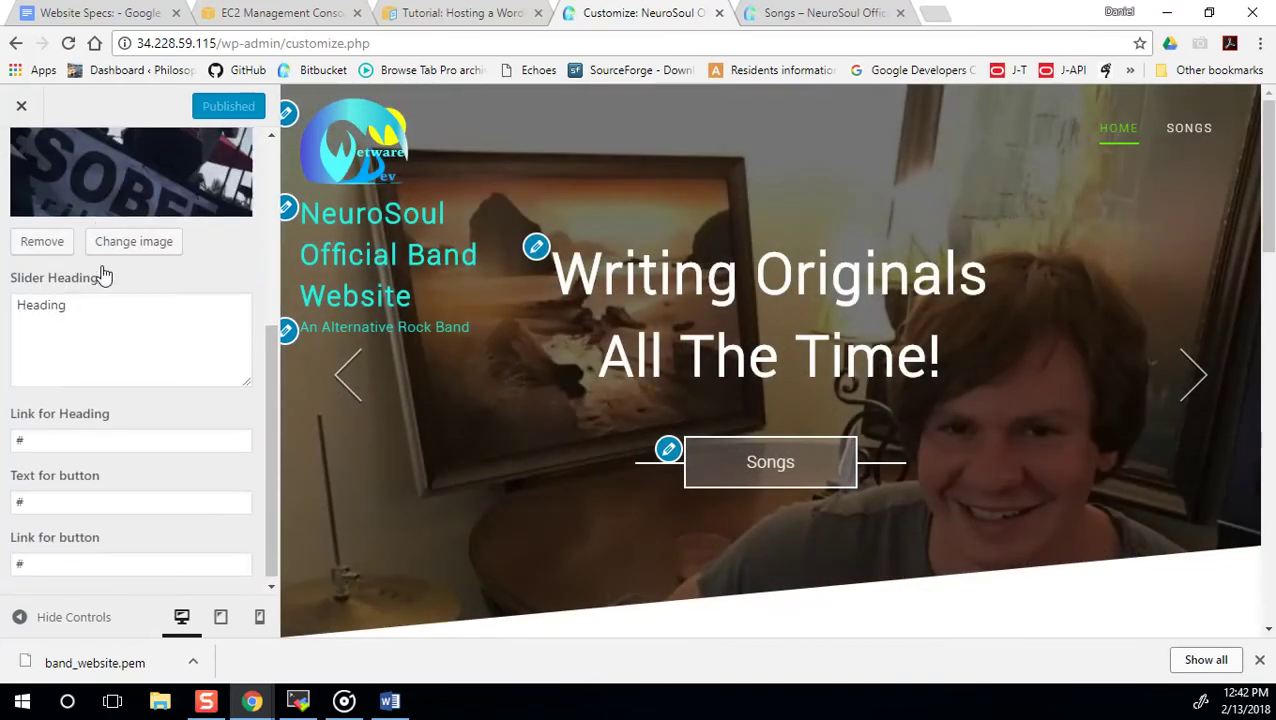
double_click(93, 308)
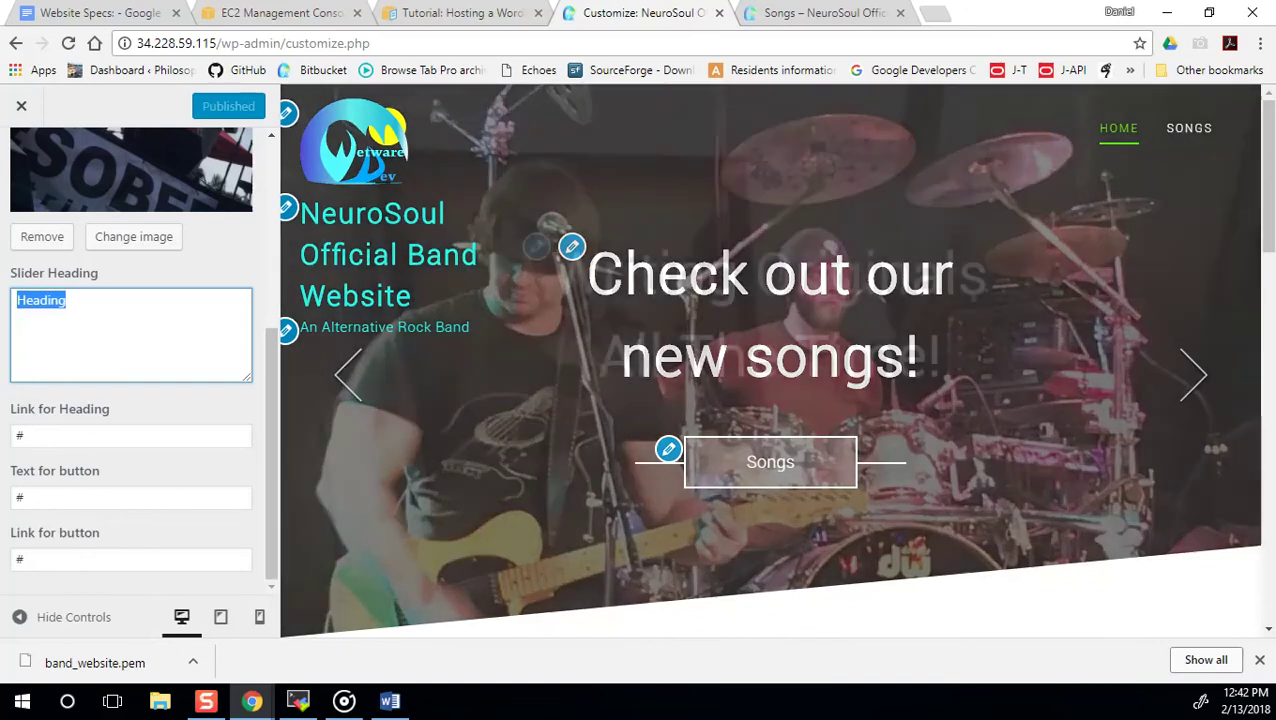
text(New Songs)
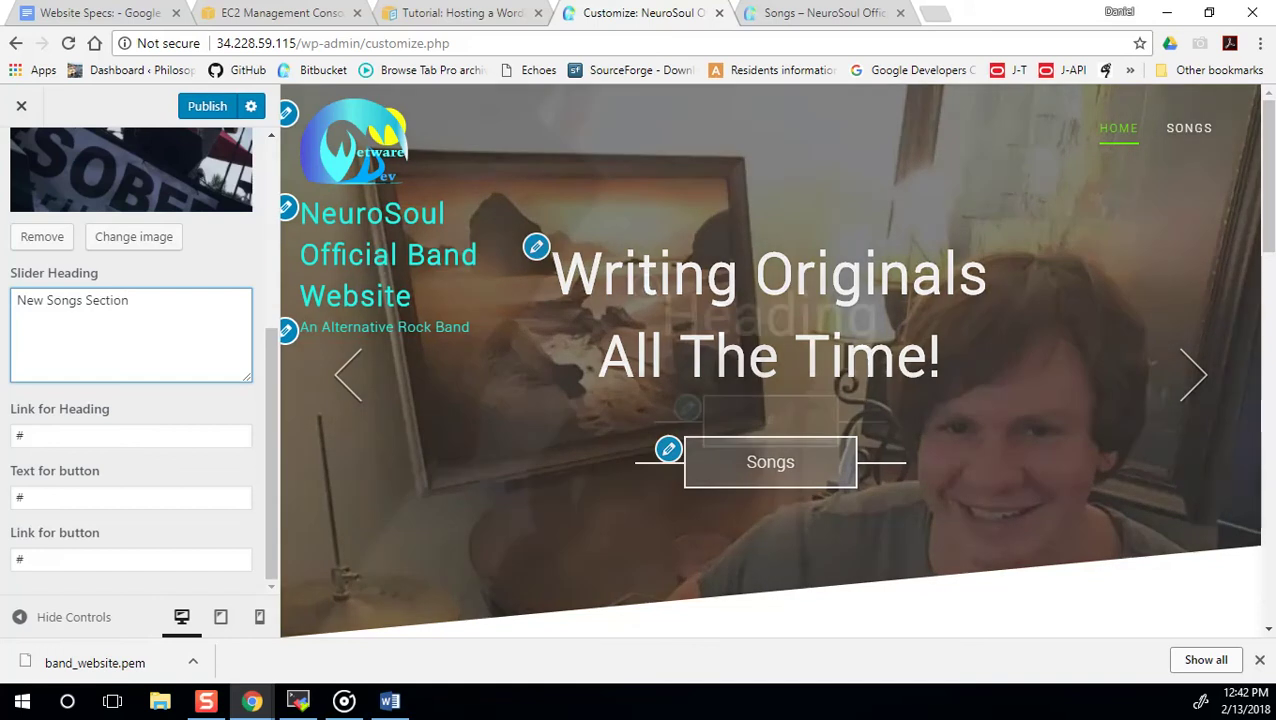
Link the third slide's heading and button to the Songs page URL, labelling the button 'Songs'.
drag(36, 433, 3, 438)
text(http://34.228.59.115/index.php/songs/)
click(23, 499)
text(New)
key(BackSpace)
key(BackSpace)
key(BackSpace)
text(Songs)
drag(85, 558, 12, 560)
text(http://34.228.59.115/index.php/songs/)
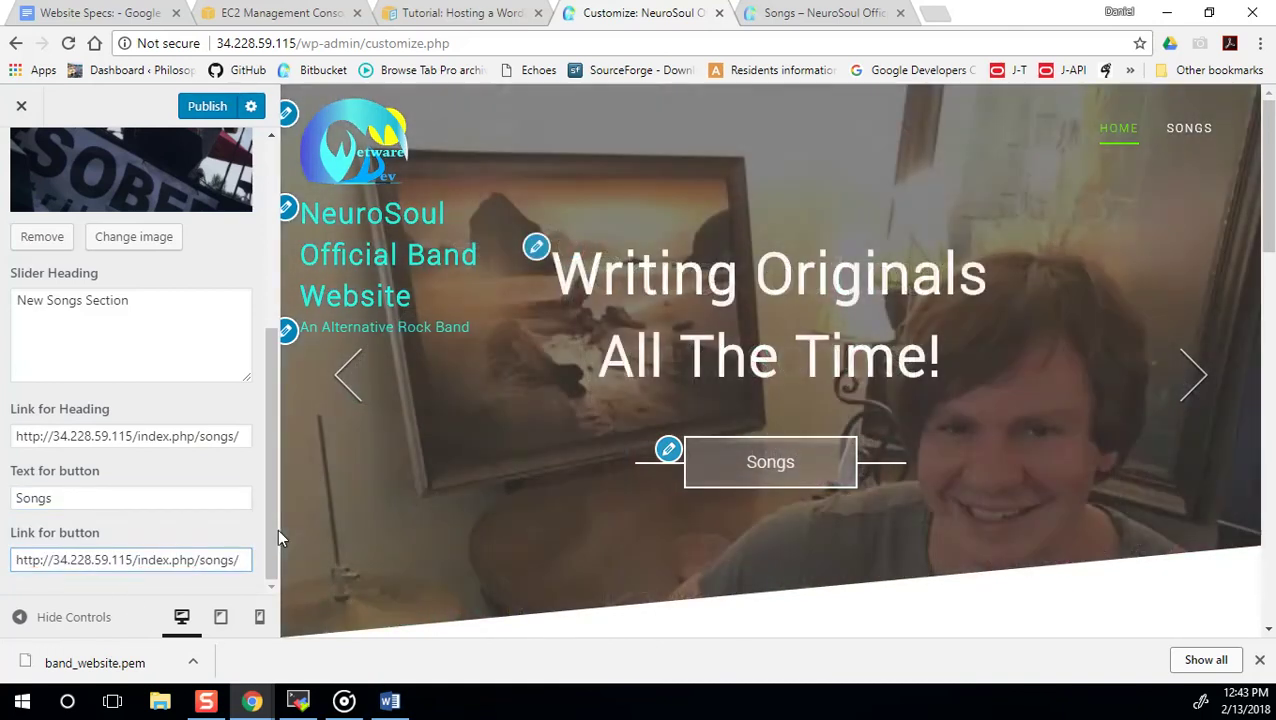
click(277, 528)
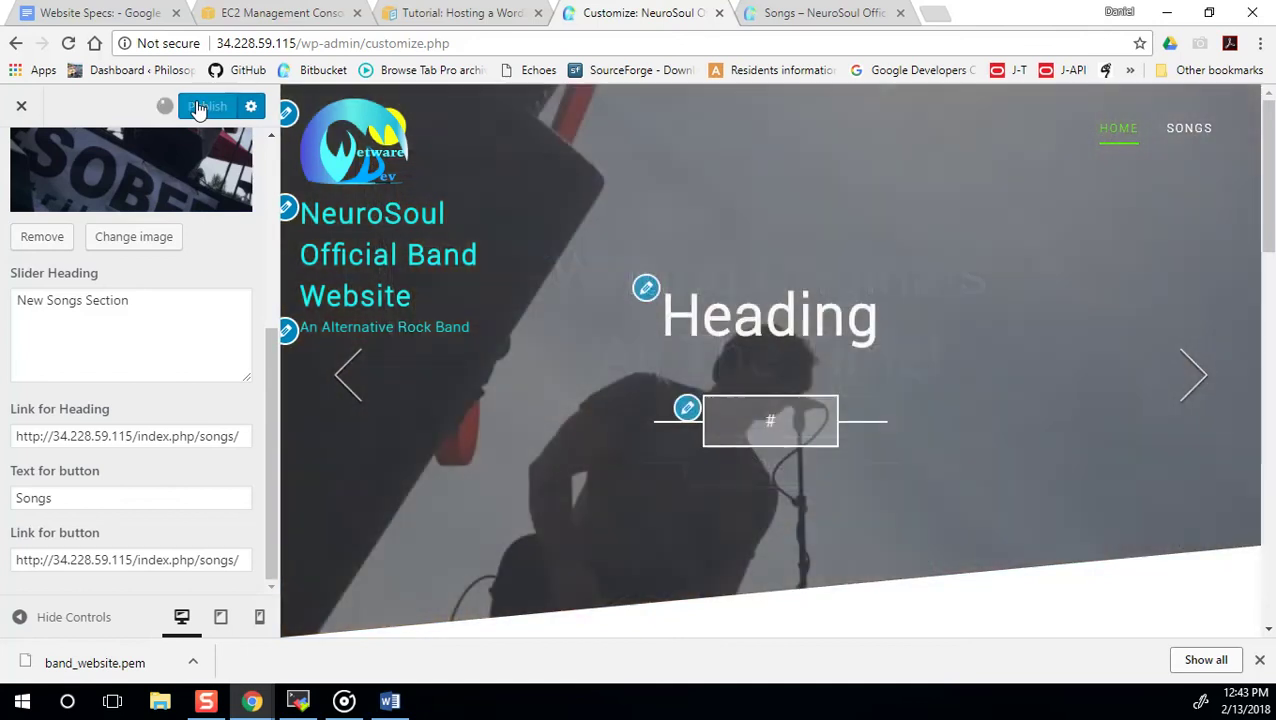
Publish the third slide's changes and view the Songs page's address.
click(205, 107)
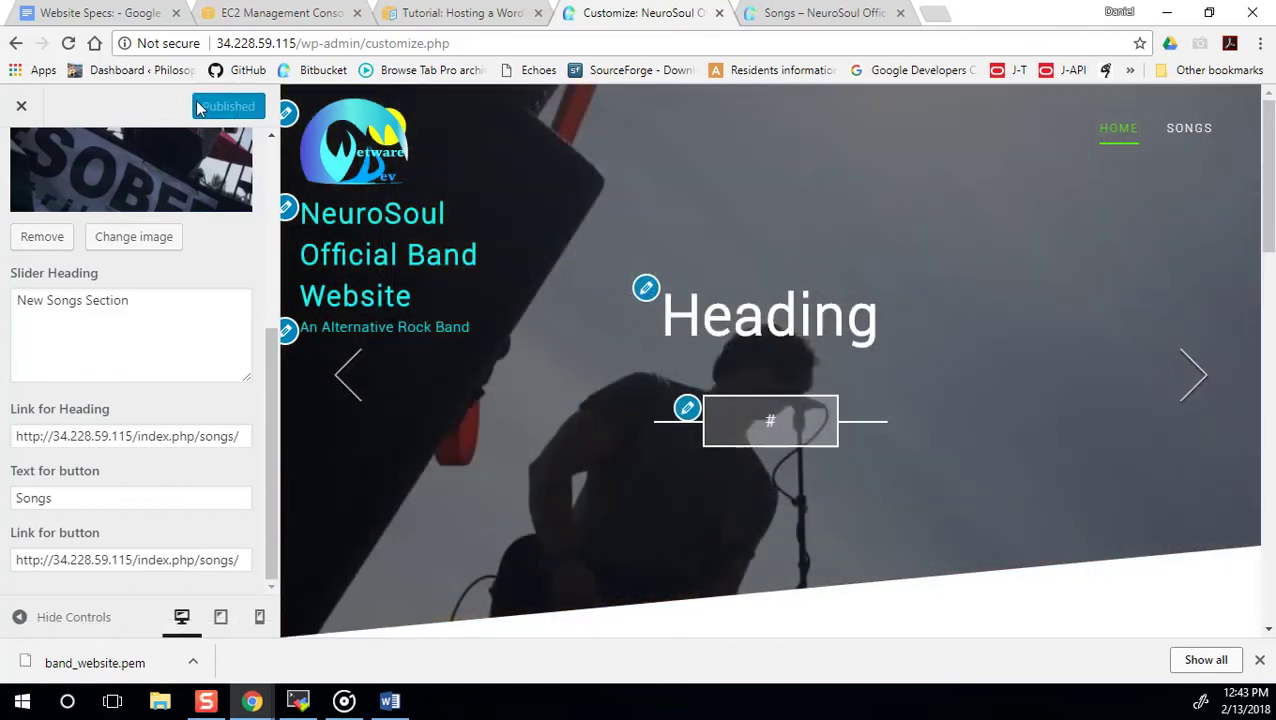
click(812, 13)
drag(357, 43, 216, 43)
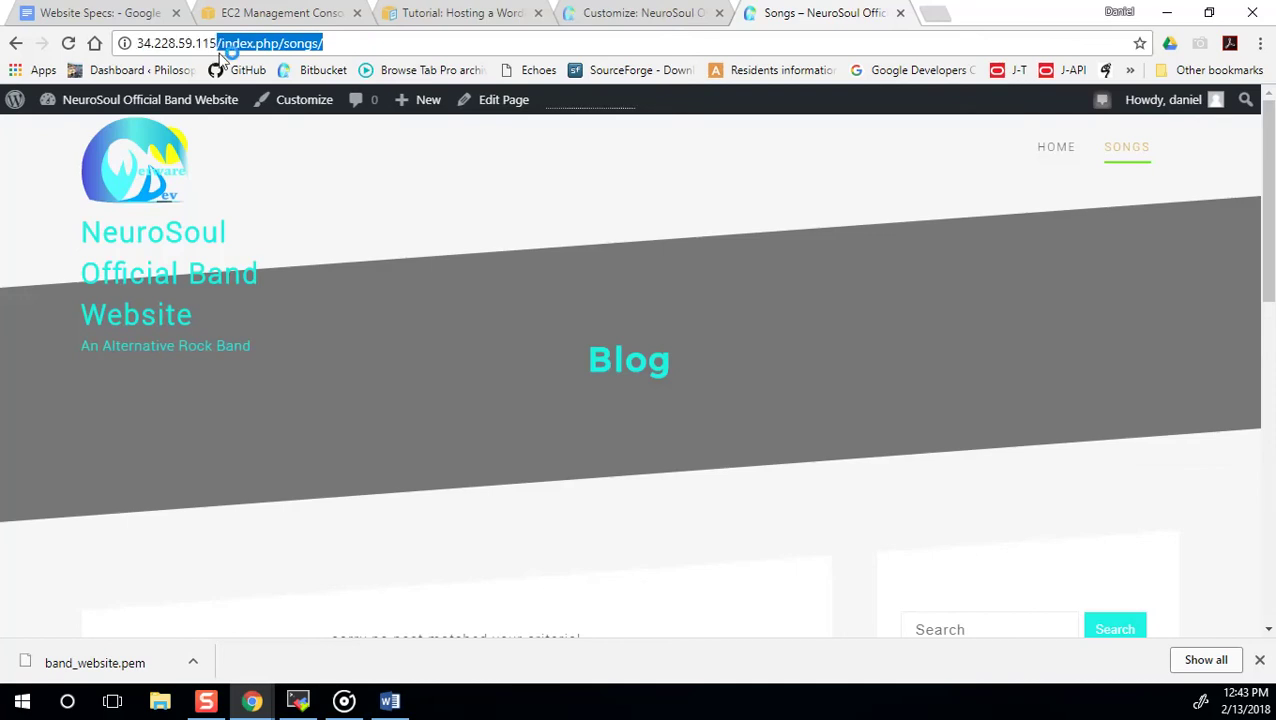
Delete '/index.php/songs/' from the address to load the band site's home page.
key(BackSpace)
key(Return)
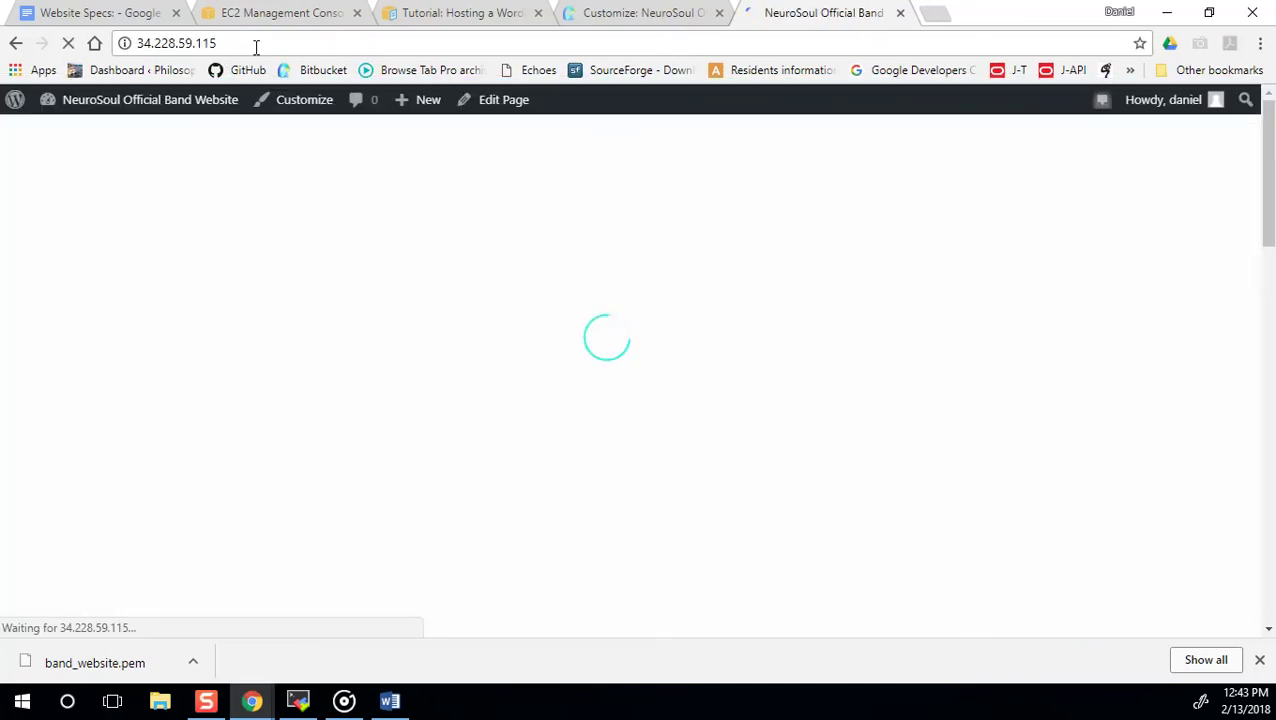
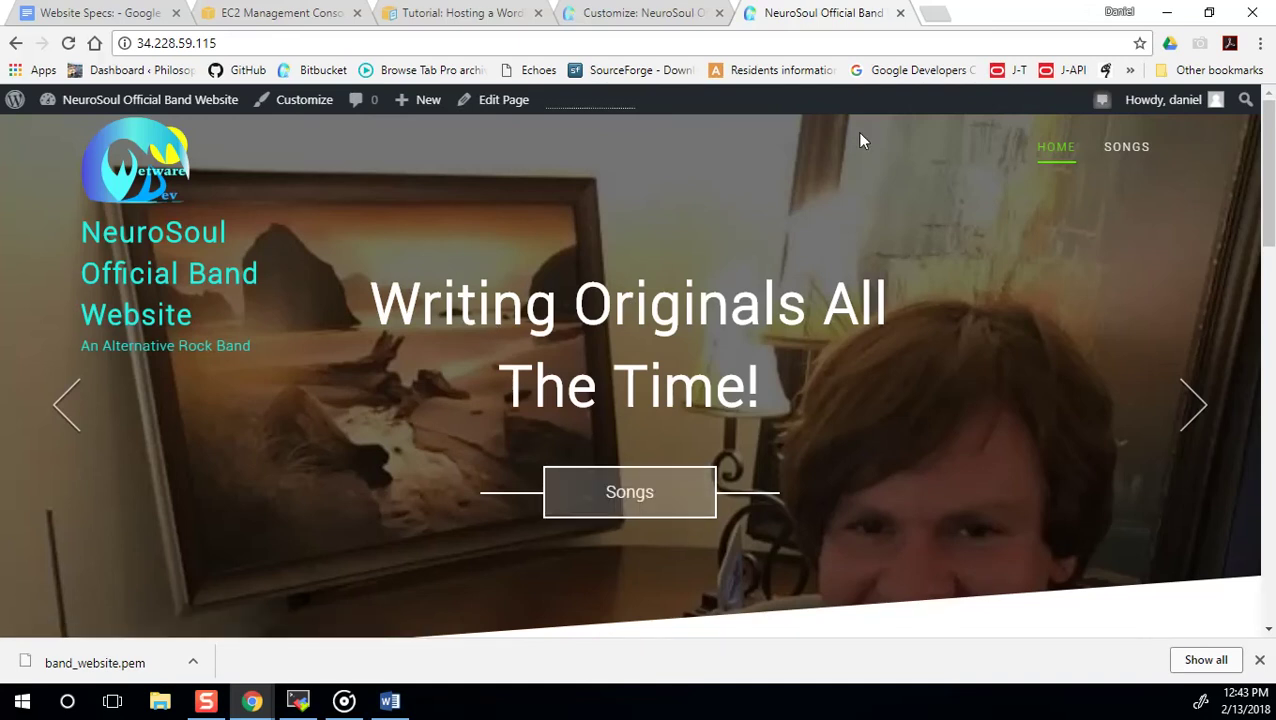
Advance the home slider to the next slide and scroll through the Our Team section.
click(1195, 405)
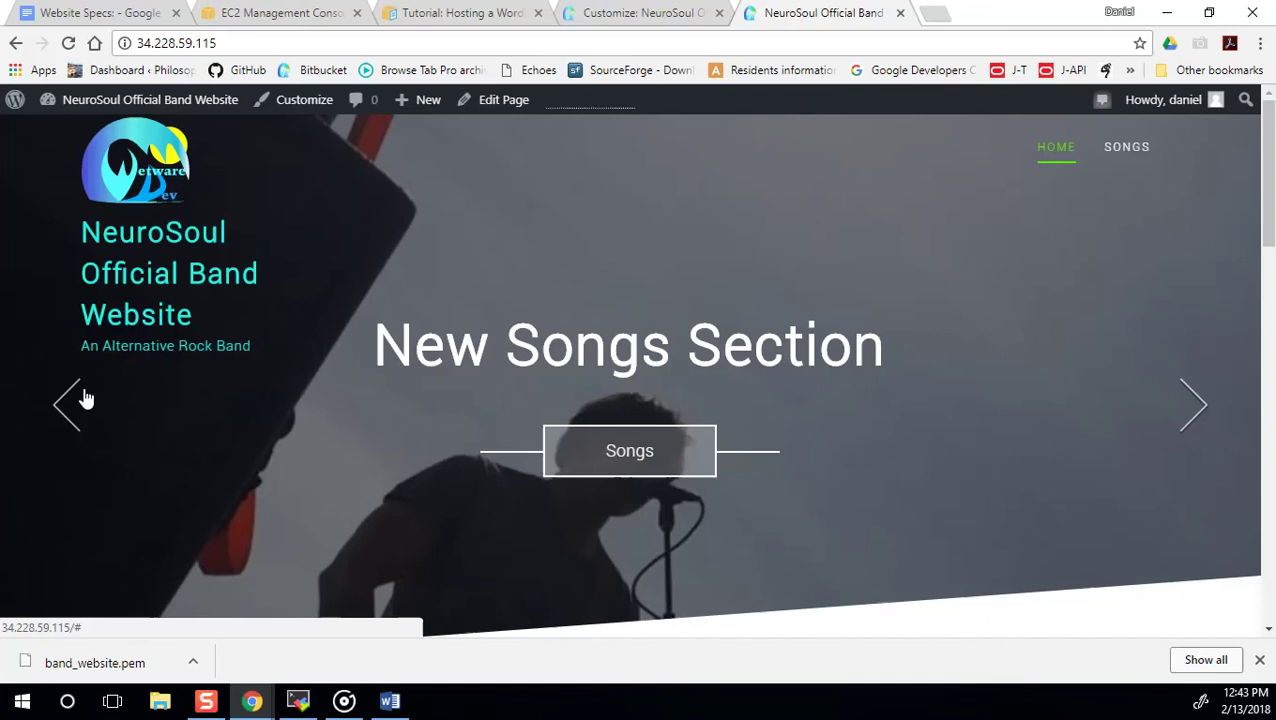
scroll(441, 441, down, 3)
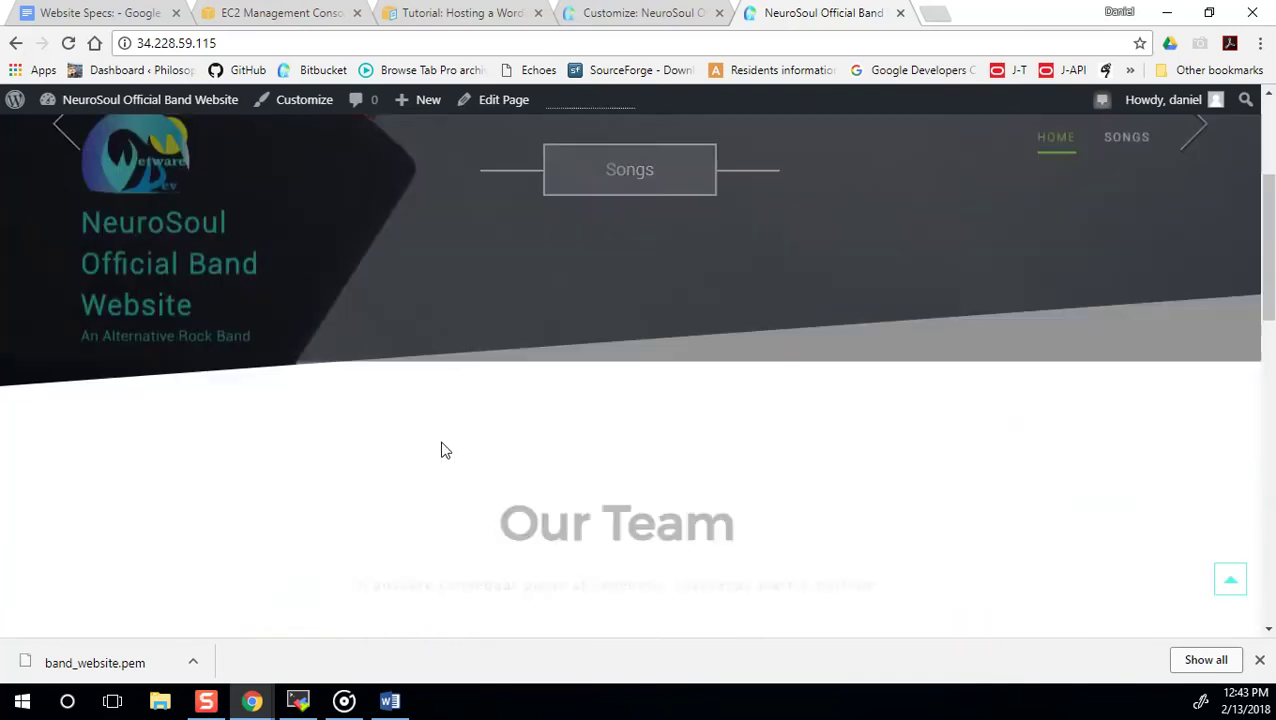
scroll(441, 443, up, 2)
scroll(441, 443, down, 2)
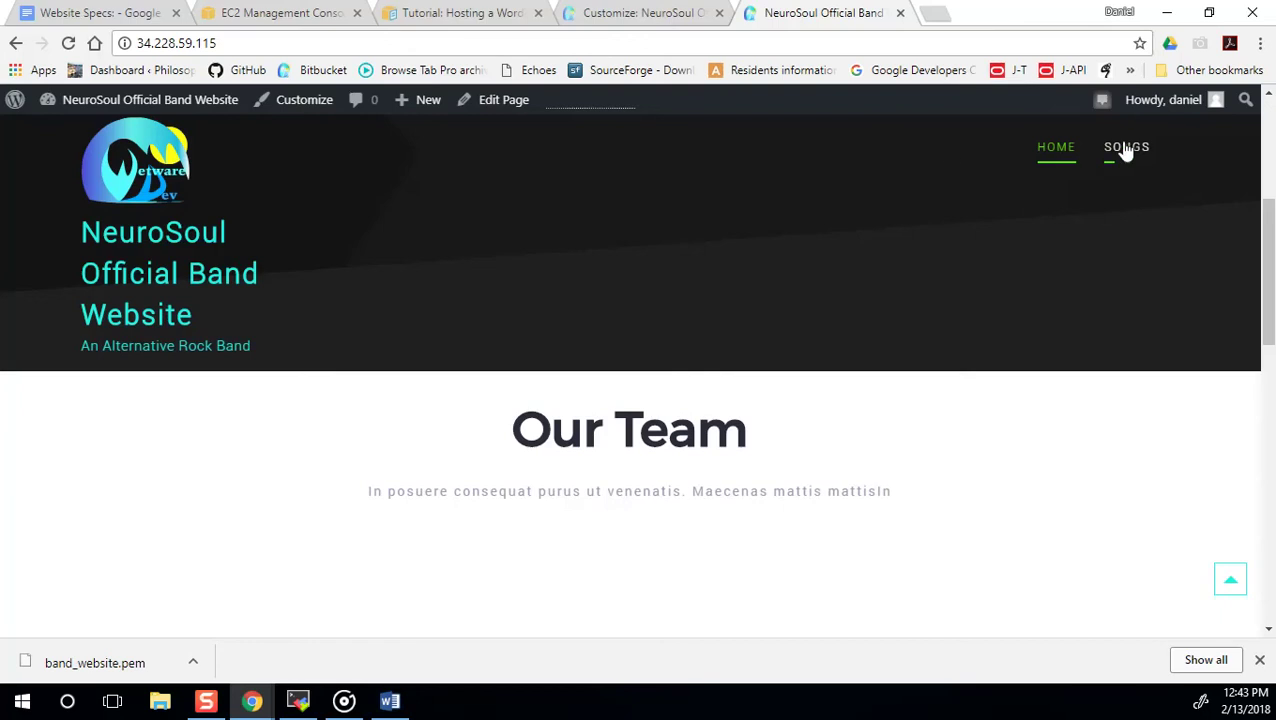
Check the Songs page, which lists no posts, then publish the pending customizer changes.
click(1128, 149)
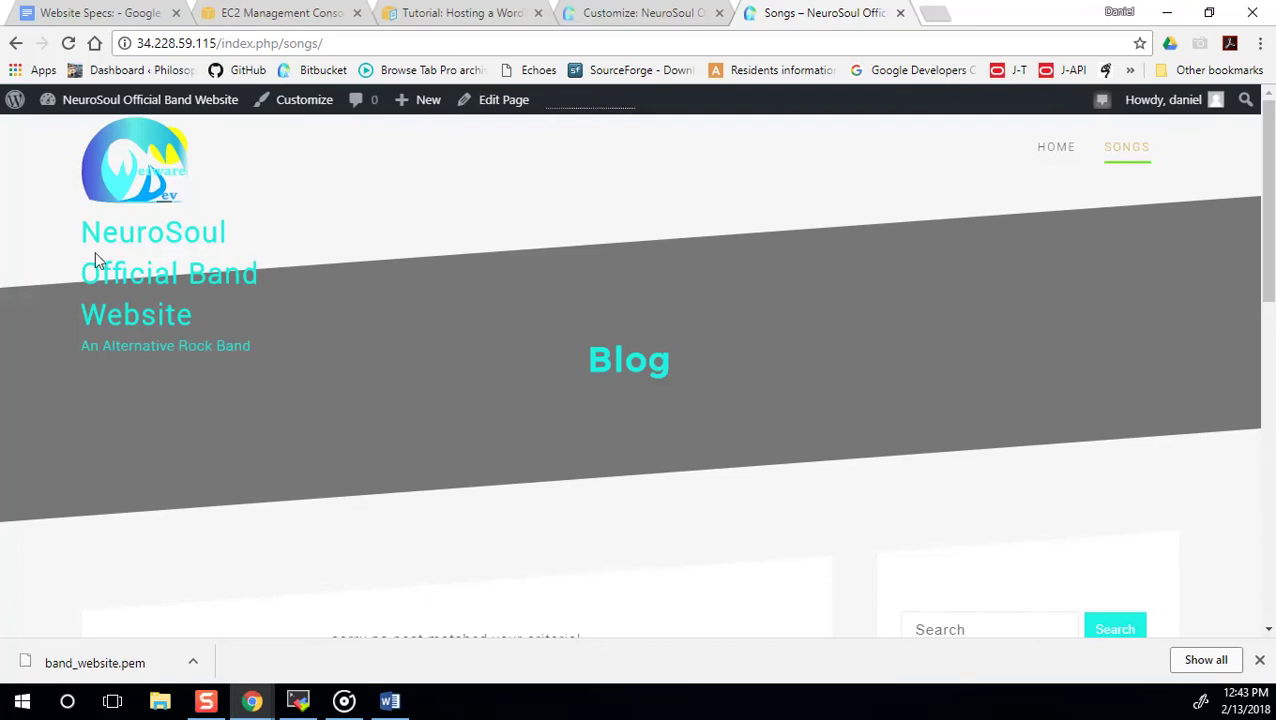
key(ctrl+shift+Tab)
click(196, 113)
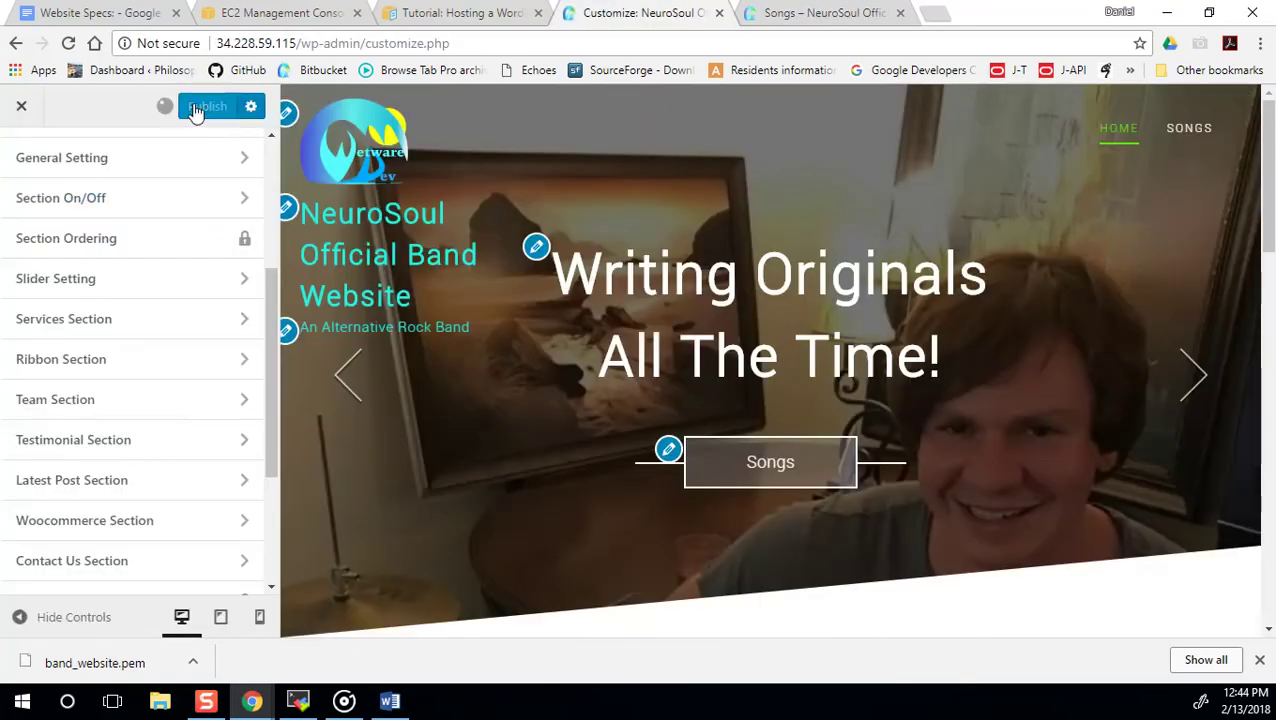
Leave the customizer and start a new post titled 'Alien Desires'.
click(24, 110)
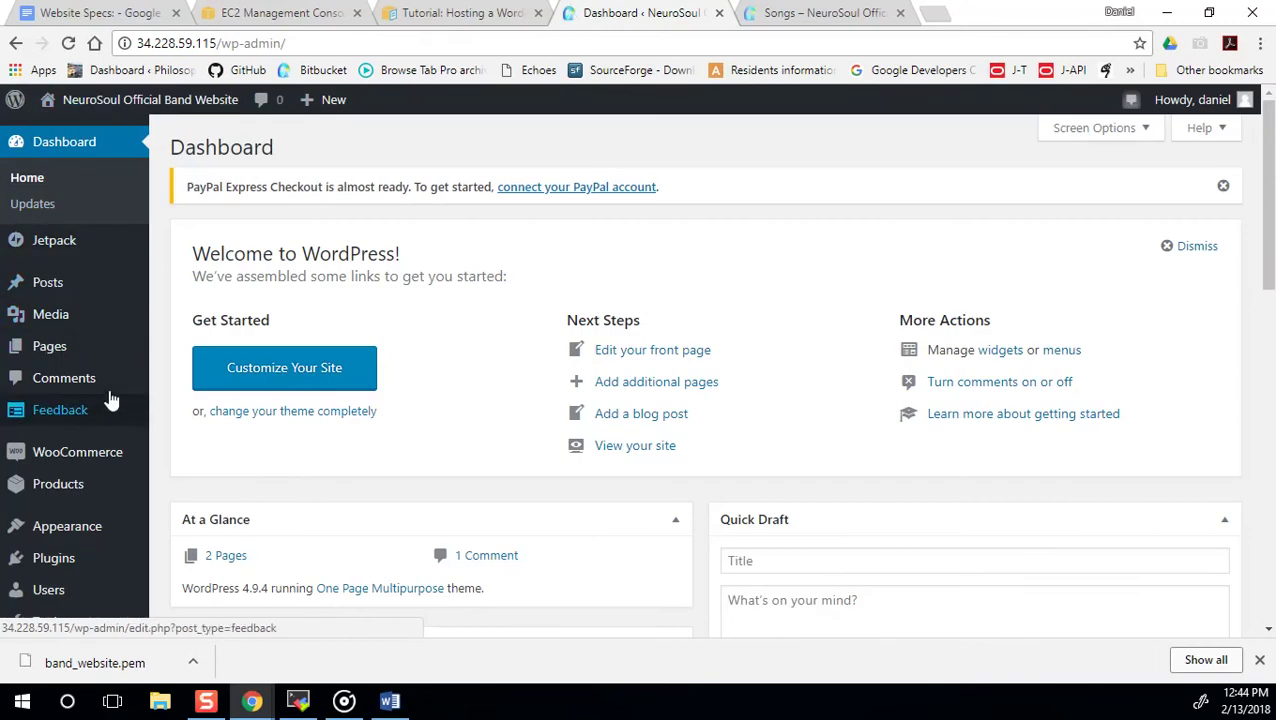
mouse_move(60, 284)
click(205, 316)
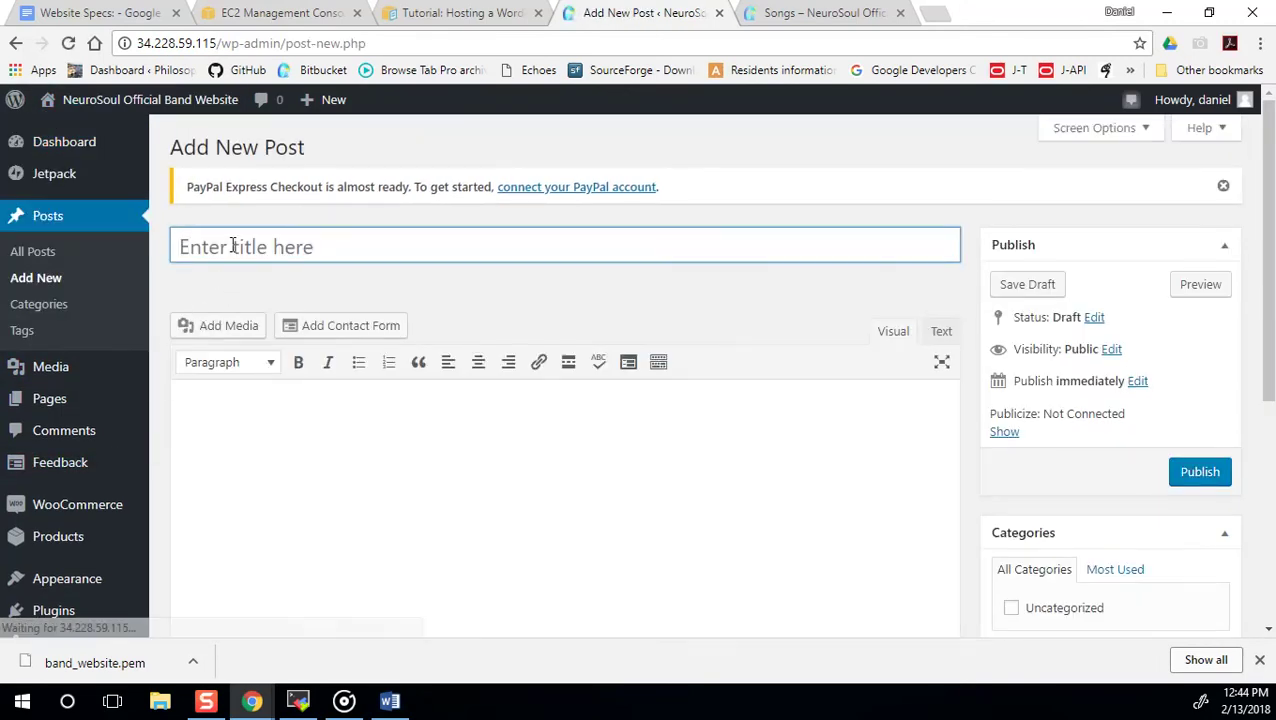
text(Alien Desi)
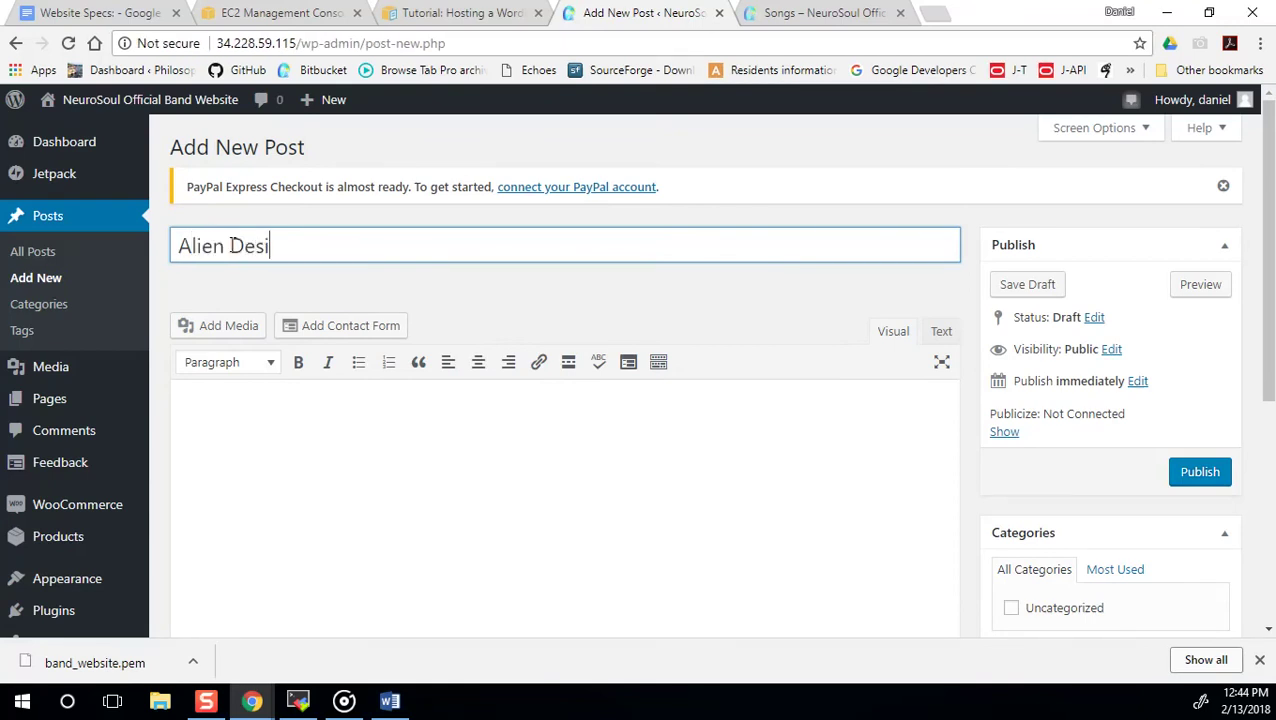
Embed the Alien-Desires.mp4 video from the media library in the post body.
click(233, 413)
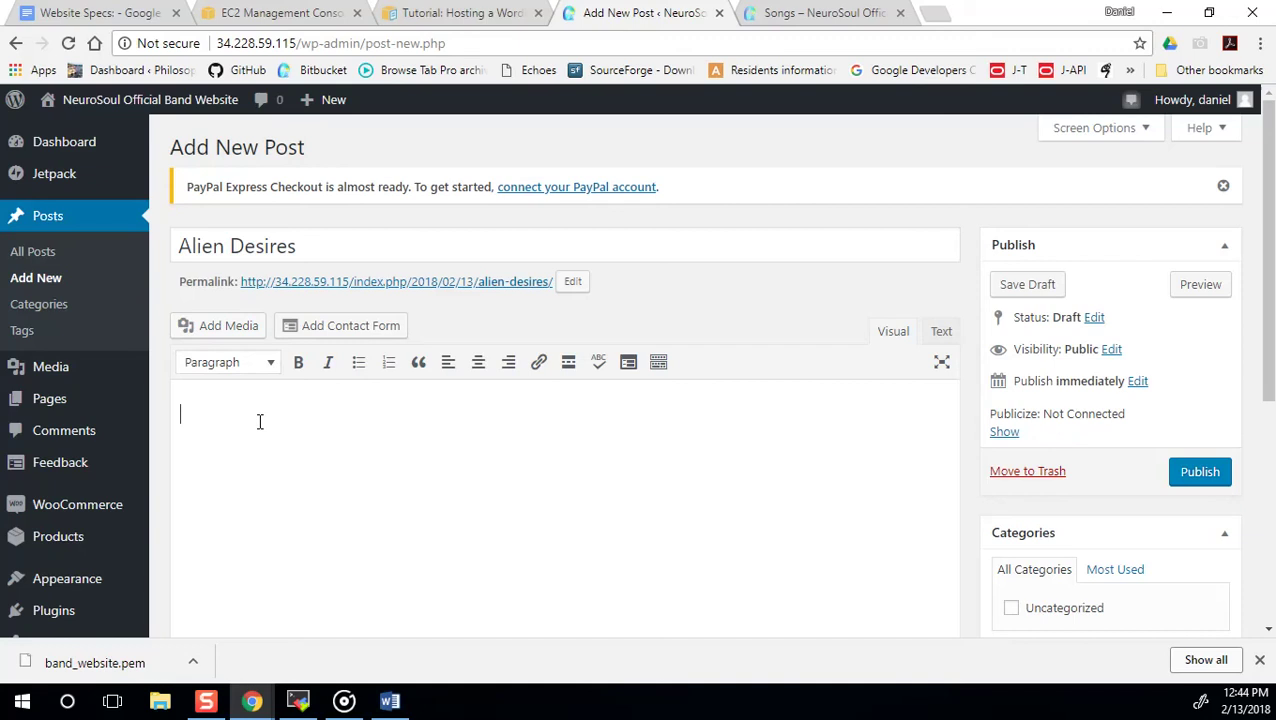
click(222, 327)
click(308, 314)
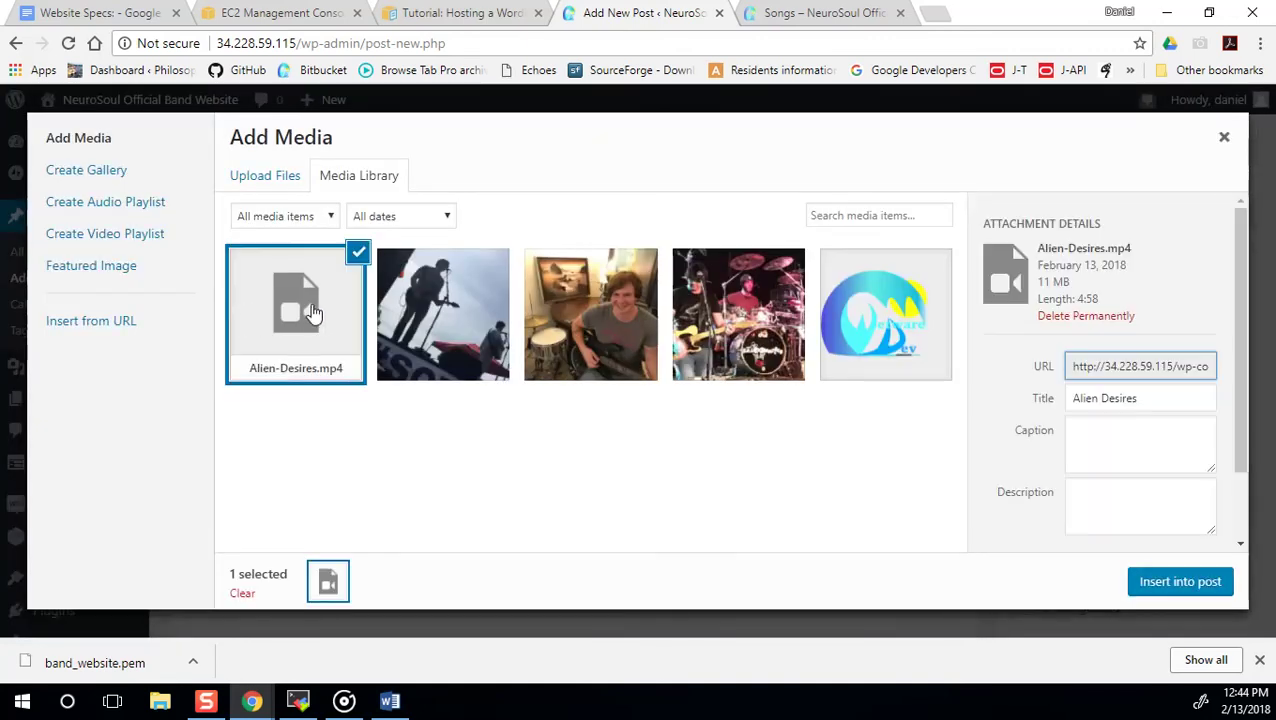
click(1180, 582)
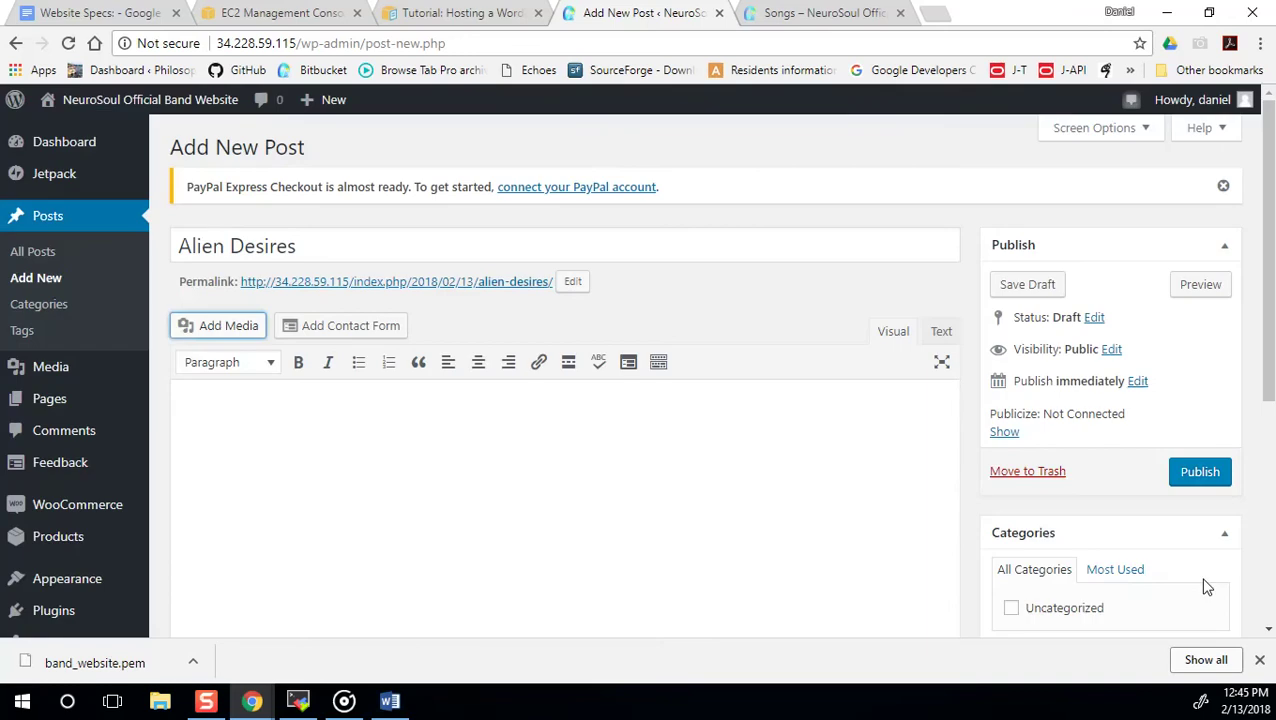
Place the caret on the line after the embedded video.
scroll(411, 500, down, 2)
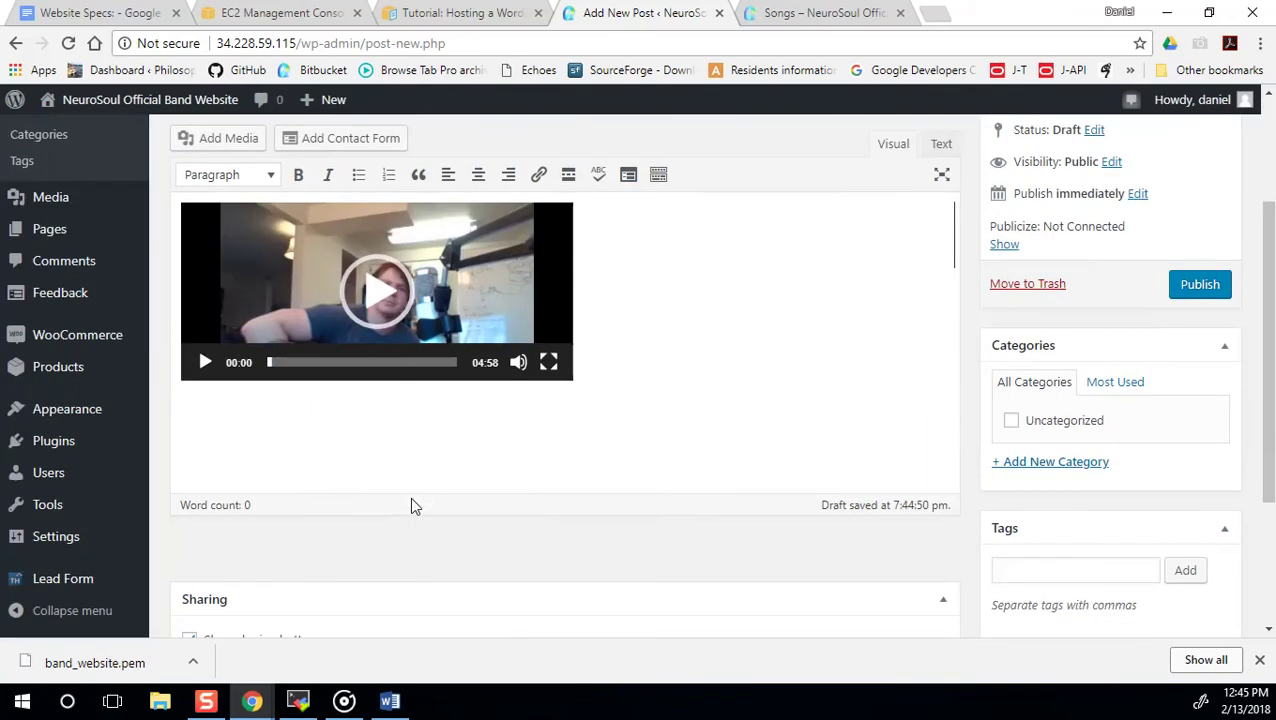
click(252, 363)
scroll(652, 301, down, 1)
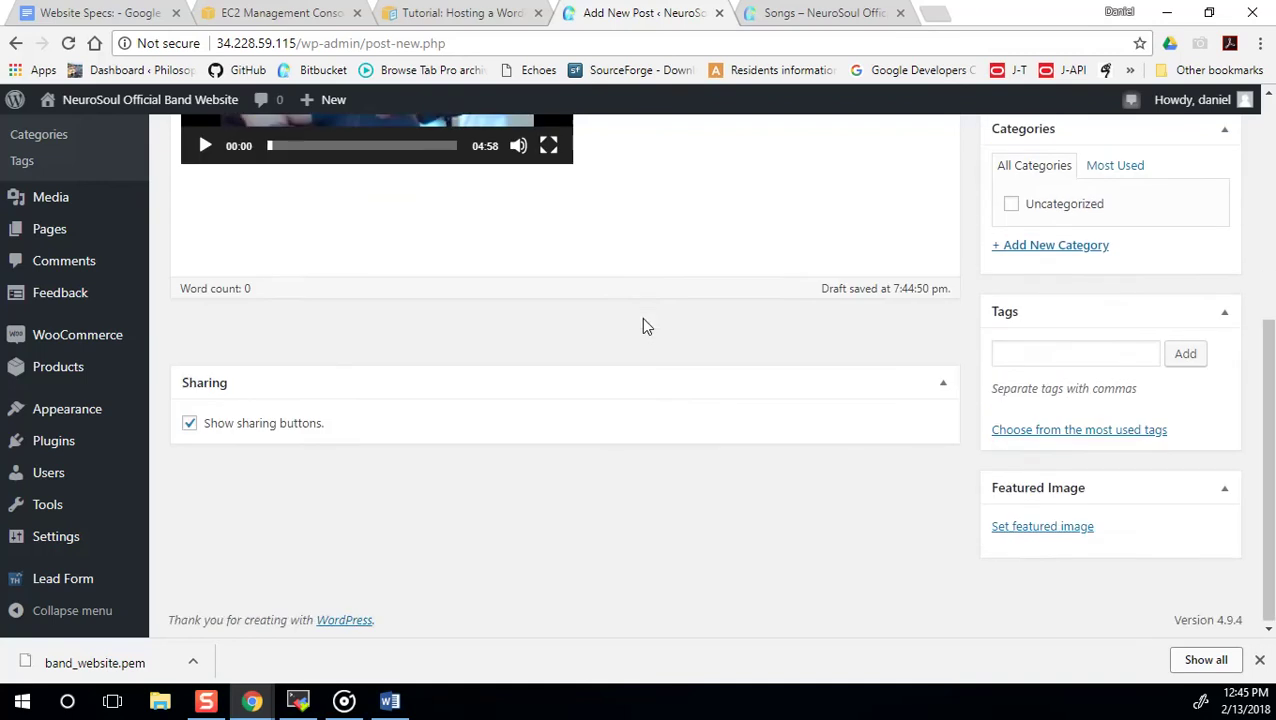
scroll(641, 317, up, 3)
click(627, 419)
click(607, 481)
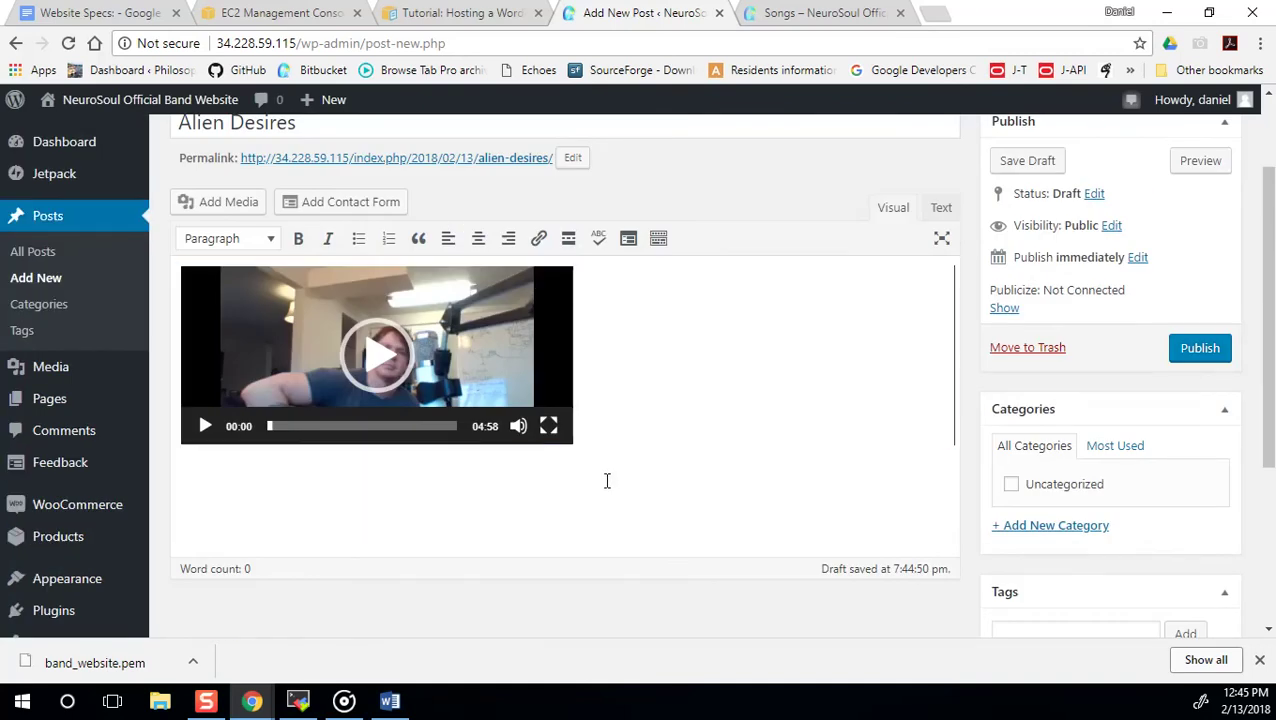
Type the song title below the video and paste the Alien Desires lyrics under it.
text(kljhsdf)
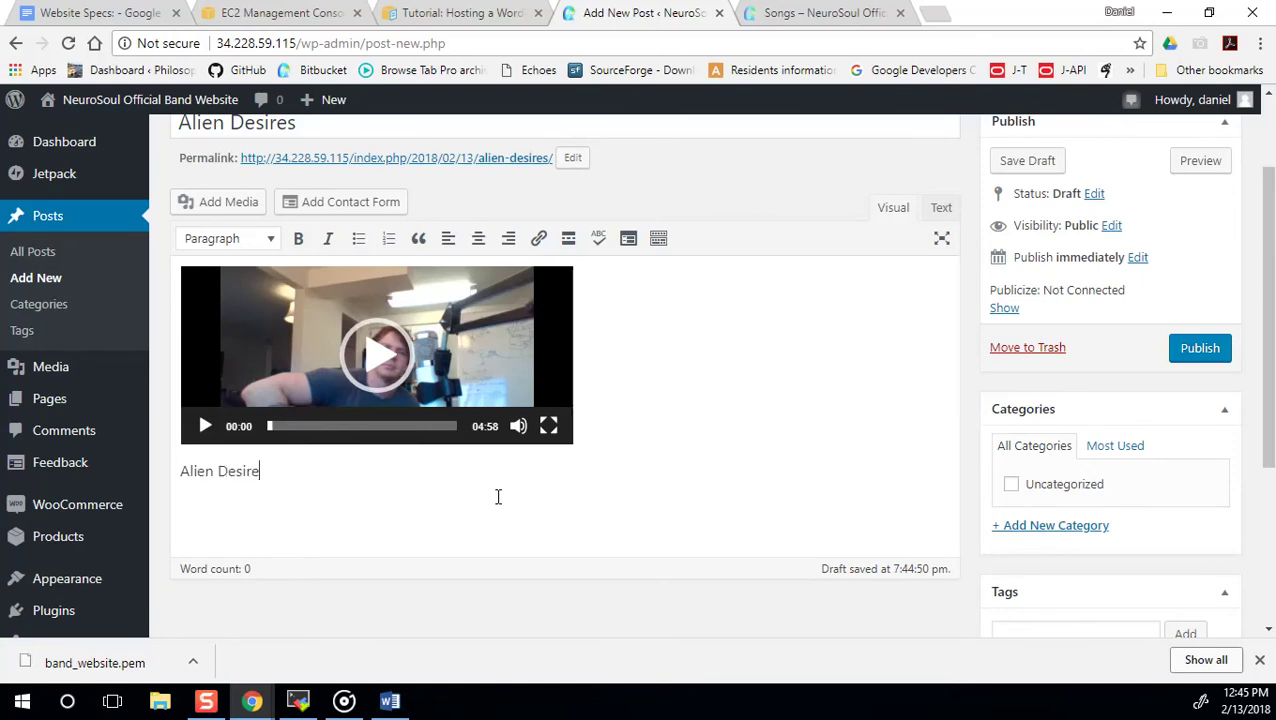
key(Return)
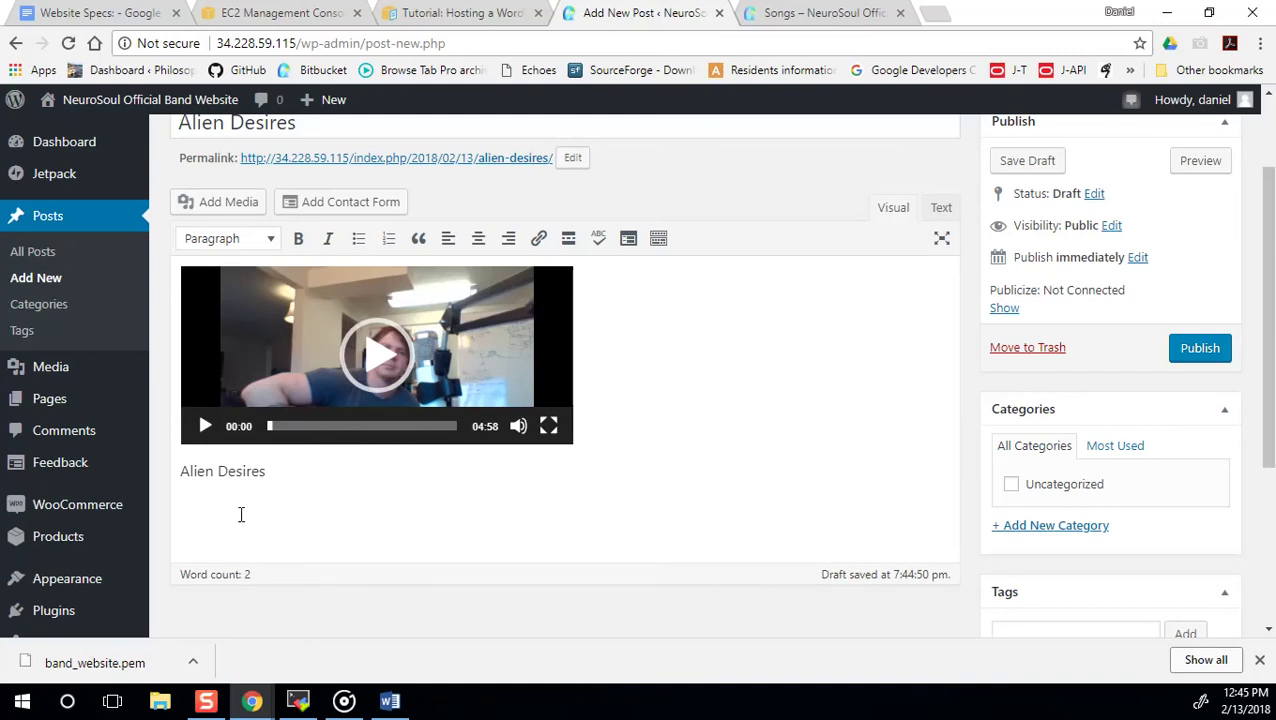
key(ctrl+v)
scroll(245, 512, up, 20)
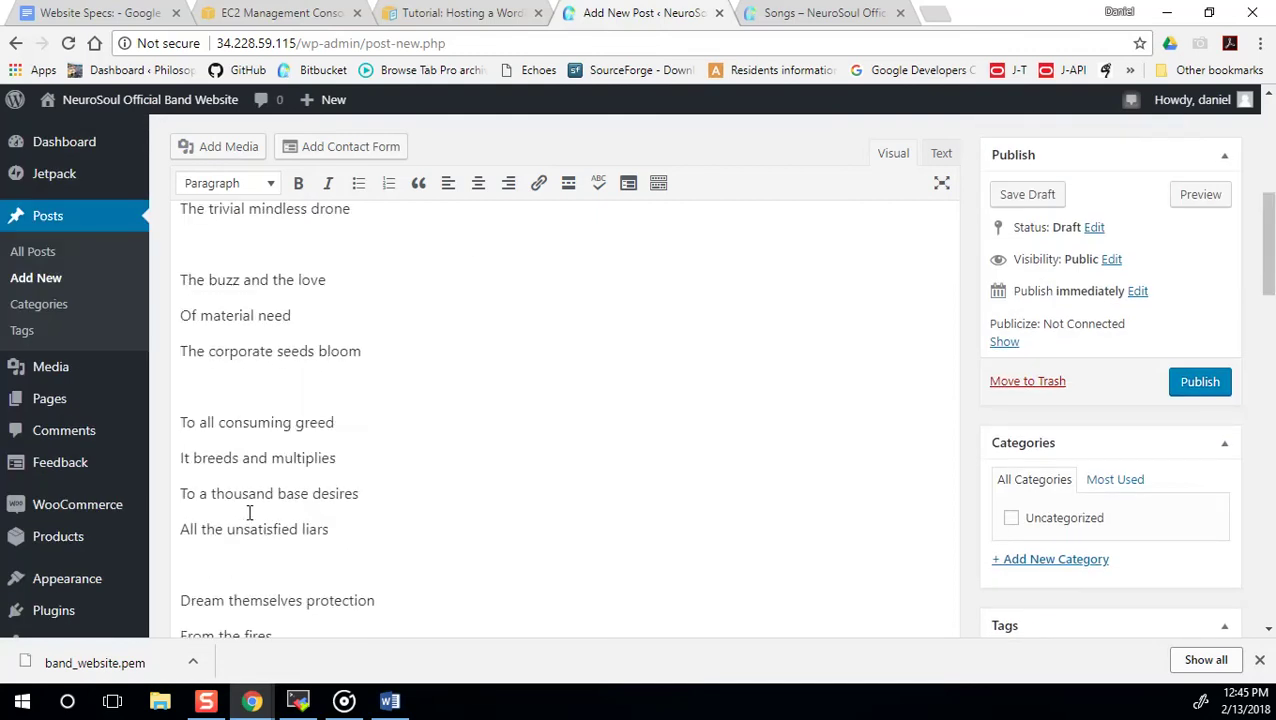
scroll(206, 482, down, 2)
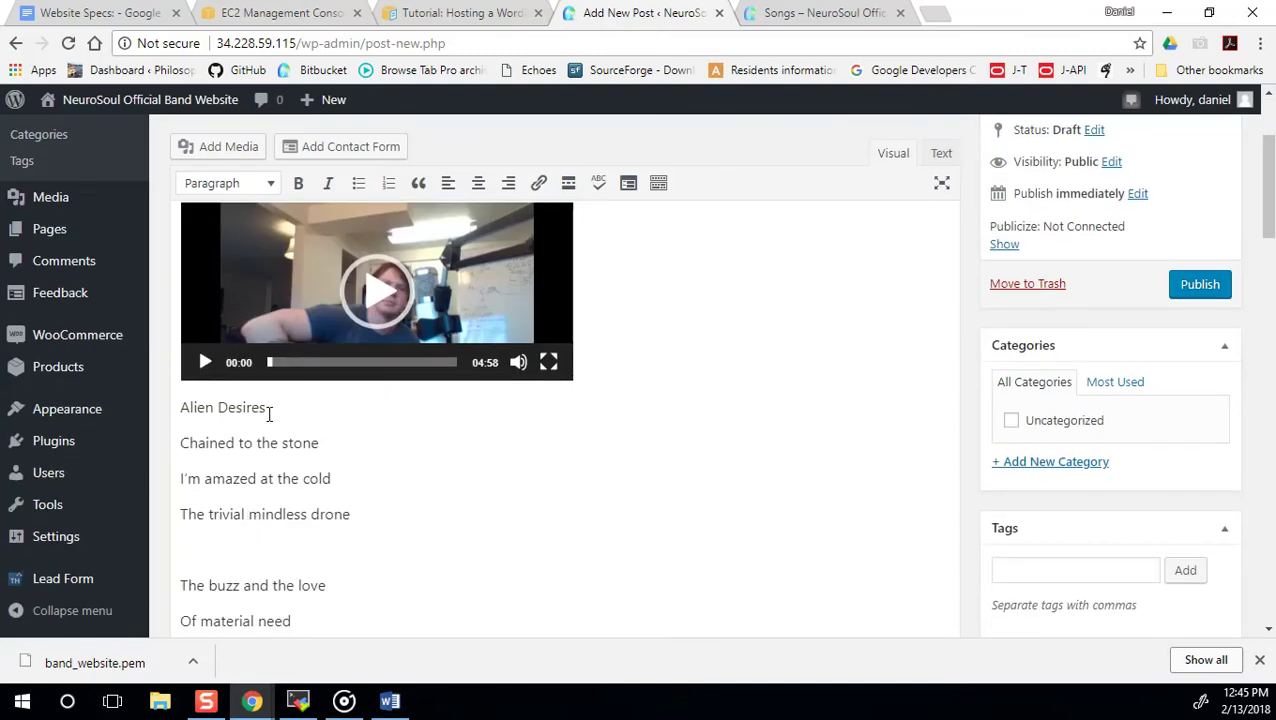
Format the 'Alien Desires' title line as bold Heading 2.
drag(264, 410, 140, 414)
click(297, 185)
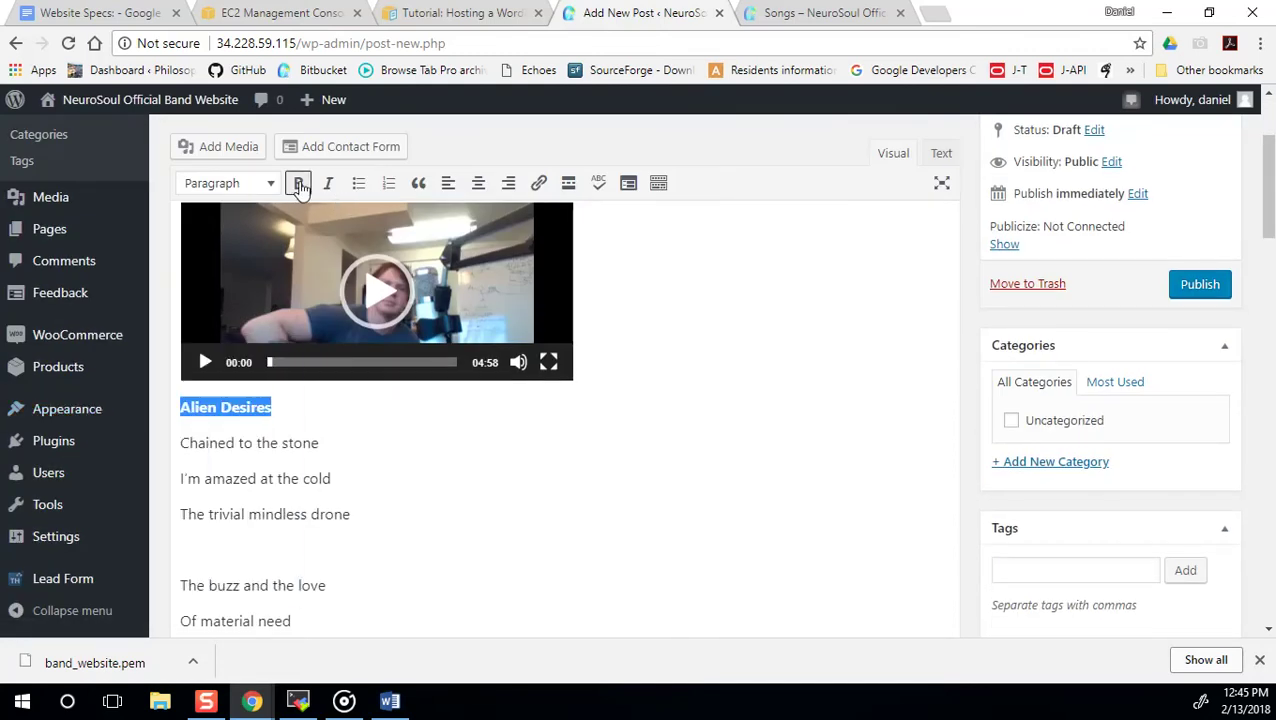
click(258, 188)
click(276, 300)
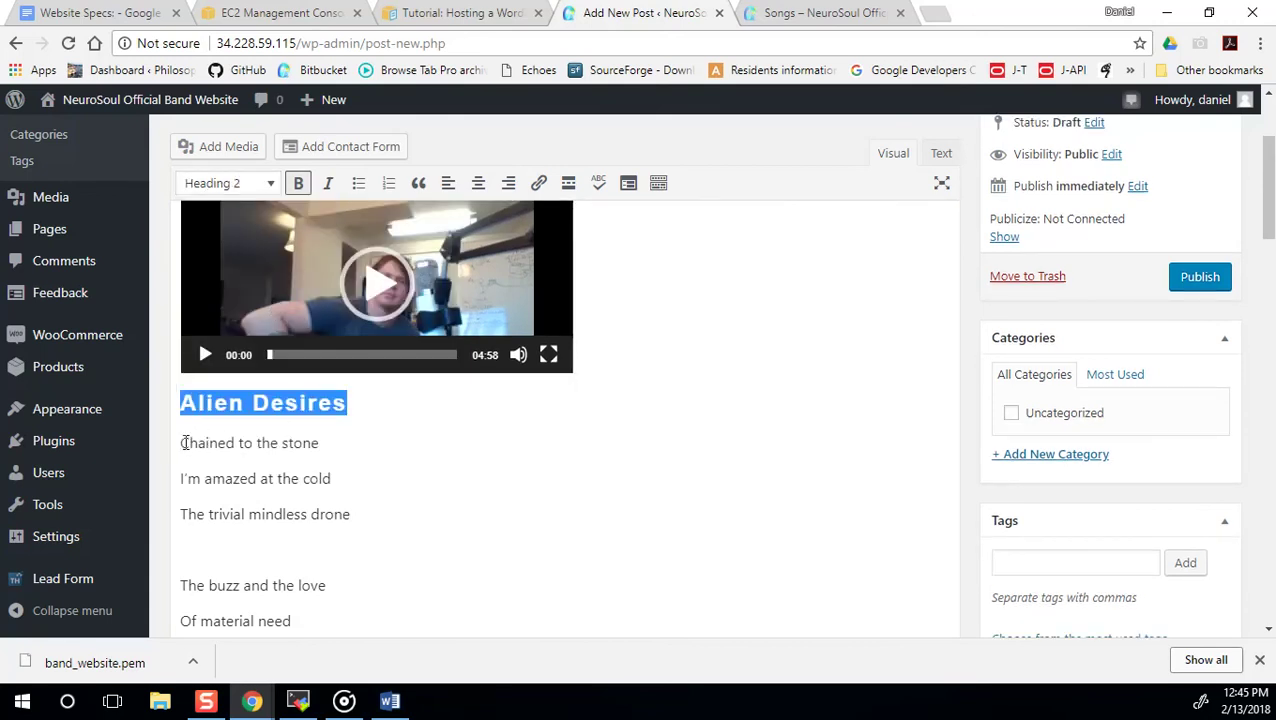
click(176, 443)
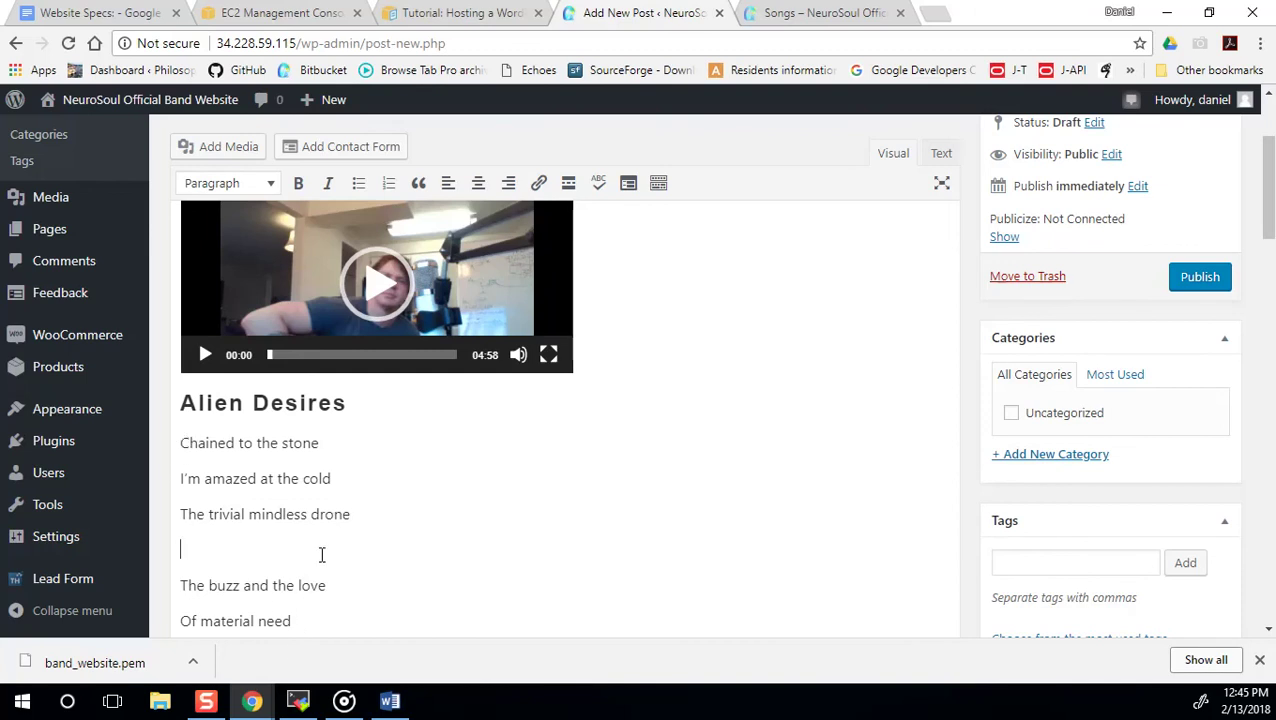
Delete the '[Musical break]' line from the lyrics.
scroll(322, 558, down, 4)
scroll(322, 558, down, 15)
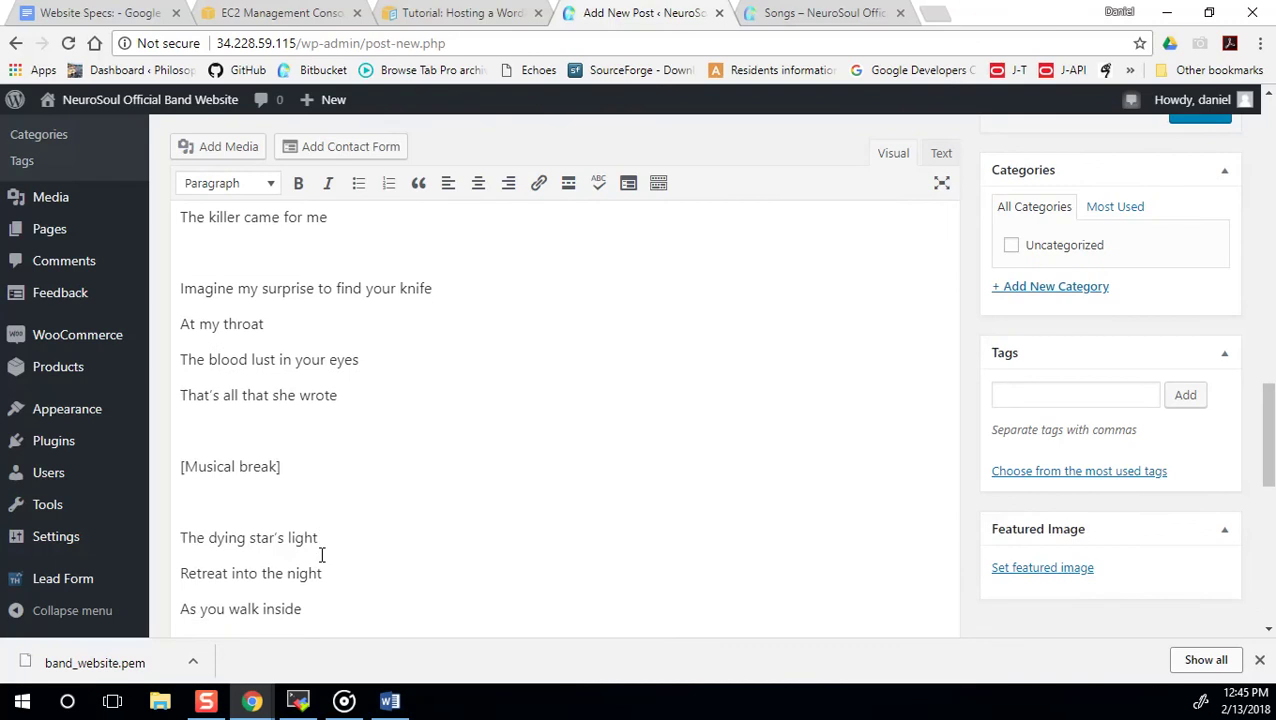
scroll(322, 555, up, 3)
drag(283, 390, 177, 376)
key(BackSpace)
key(BackSpace)
key(BackSpace)
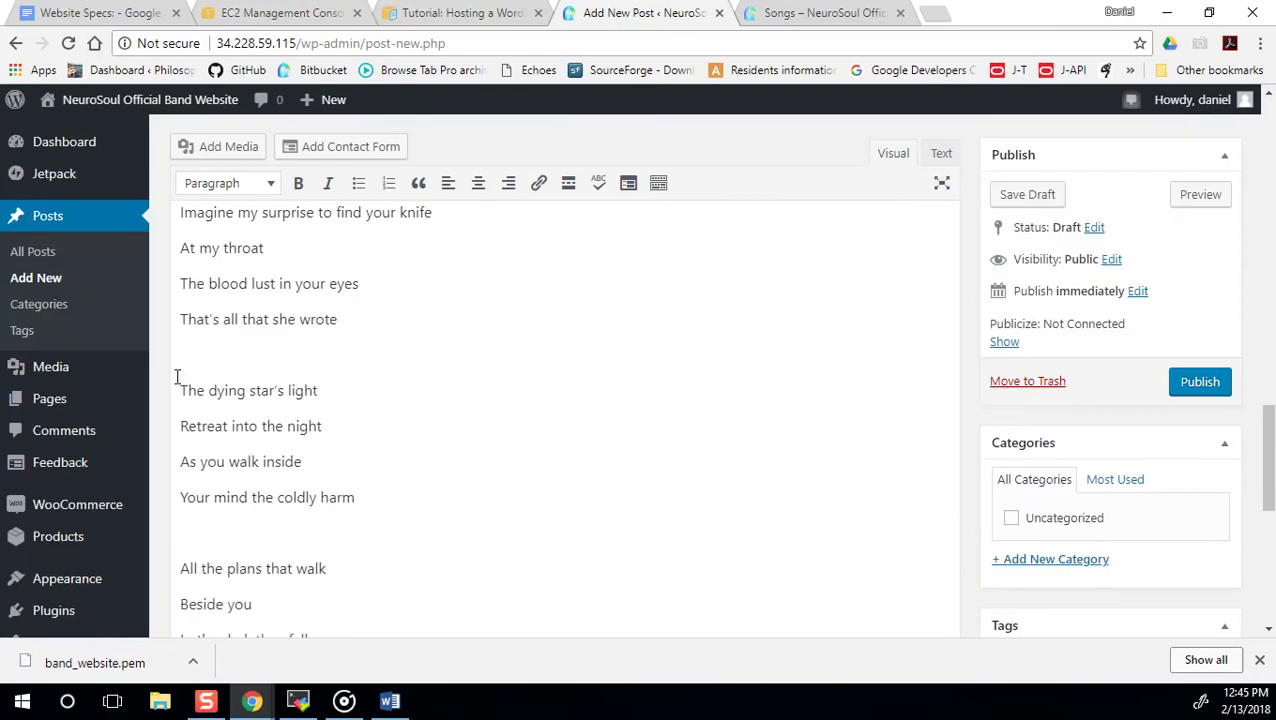
scroll(321, 365, down, 4)
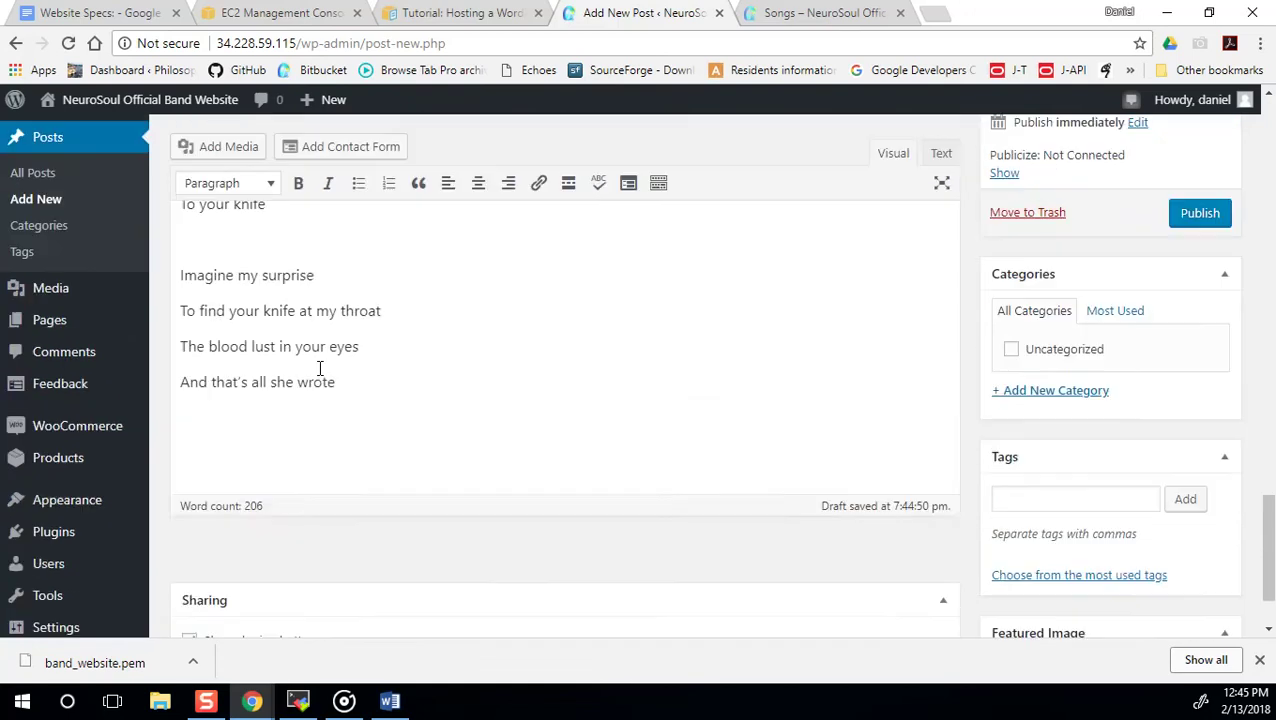
scroll(321, 370, up, 4)
scroll(321, 373, up, 10)
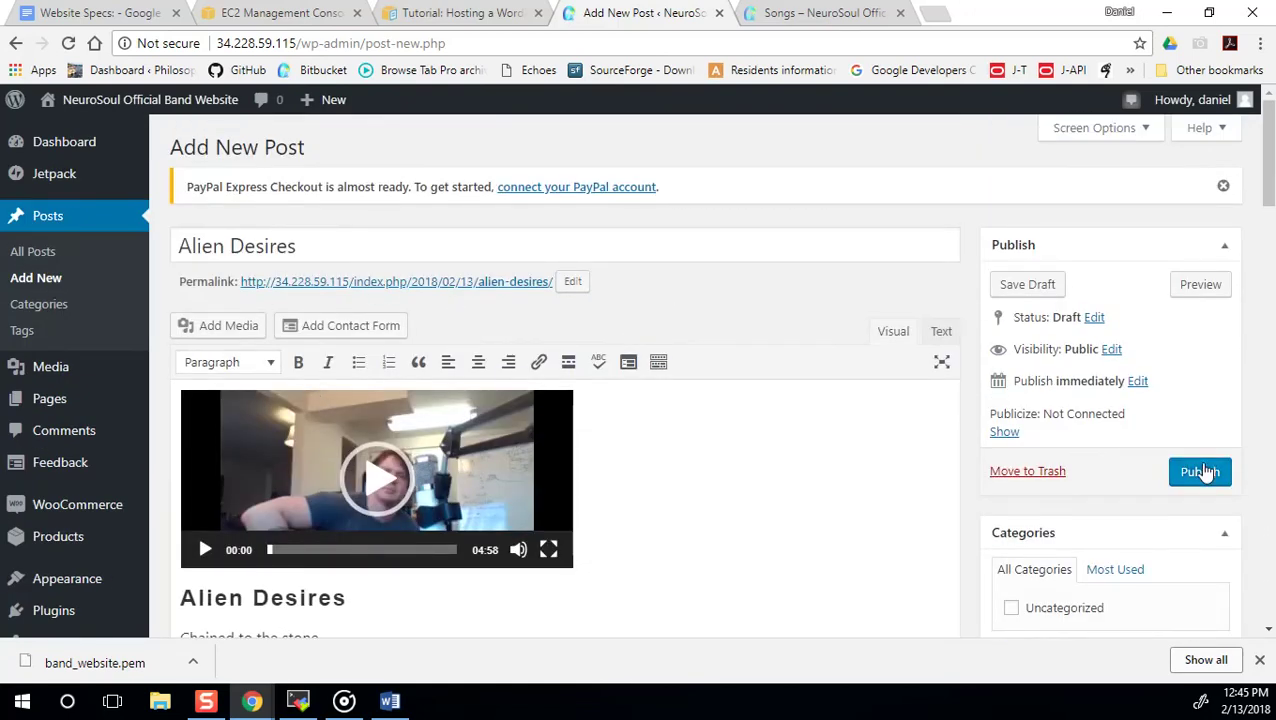
Publish the Alien Desires post and load the band site's home page.
click(1199, 472)
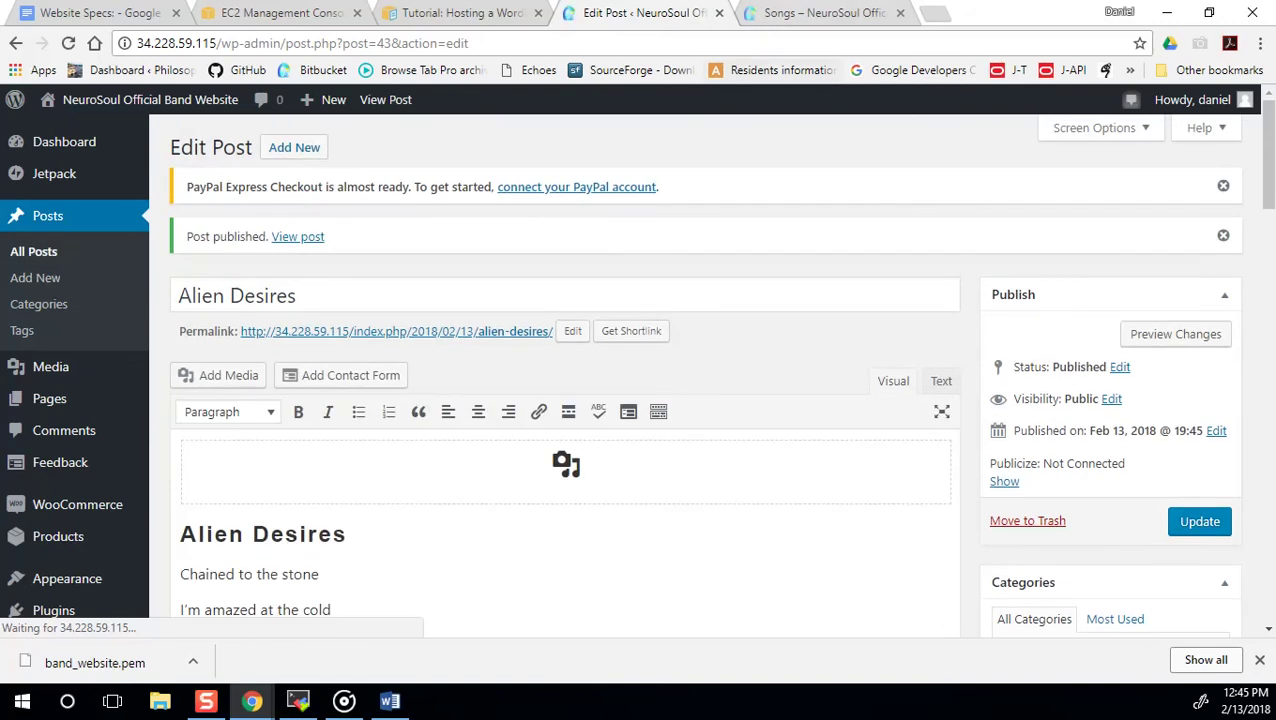
click(812, 14)
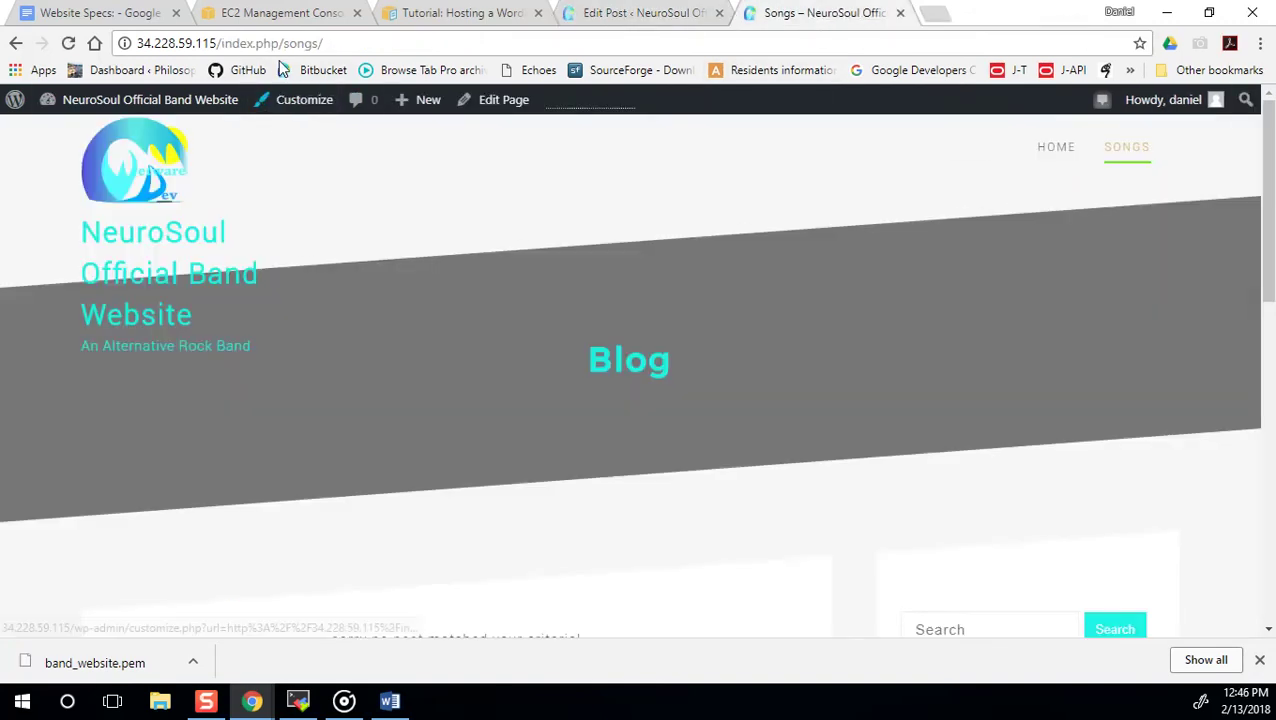
drag(330, 43, 218, 45)
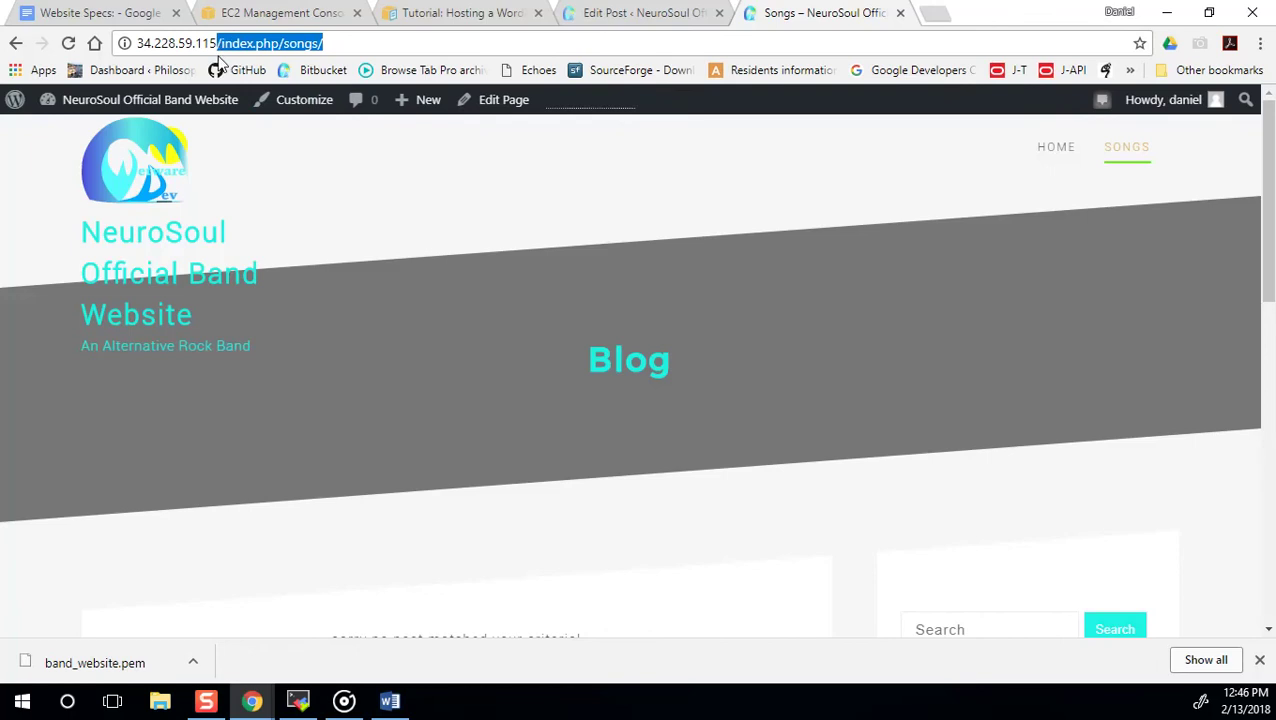
key(BackSpace)
key(Return)
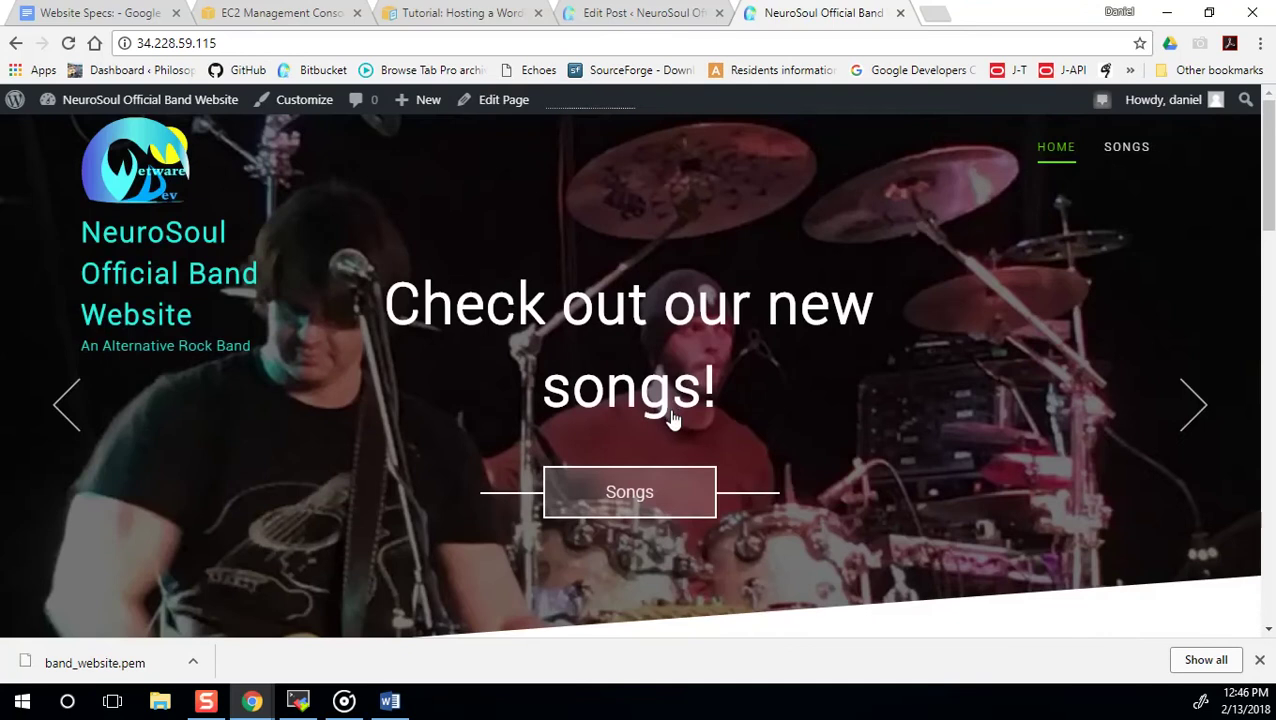
Open Alien Desires from the Songs page, reloading after the server error, and review it.
click(656, 489)
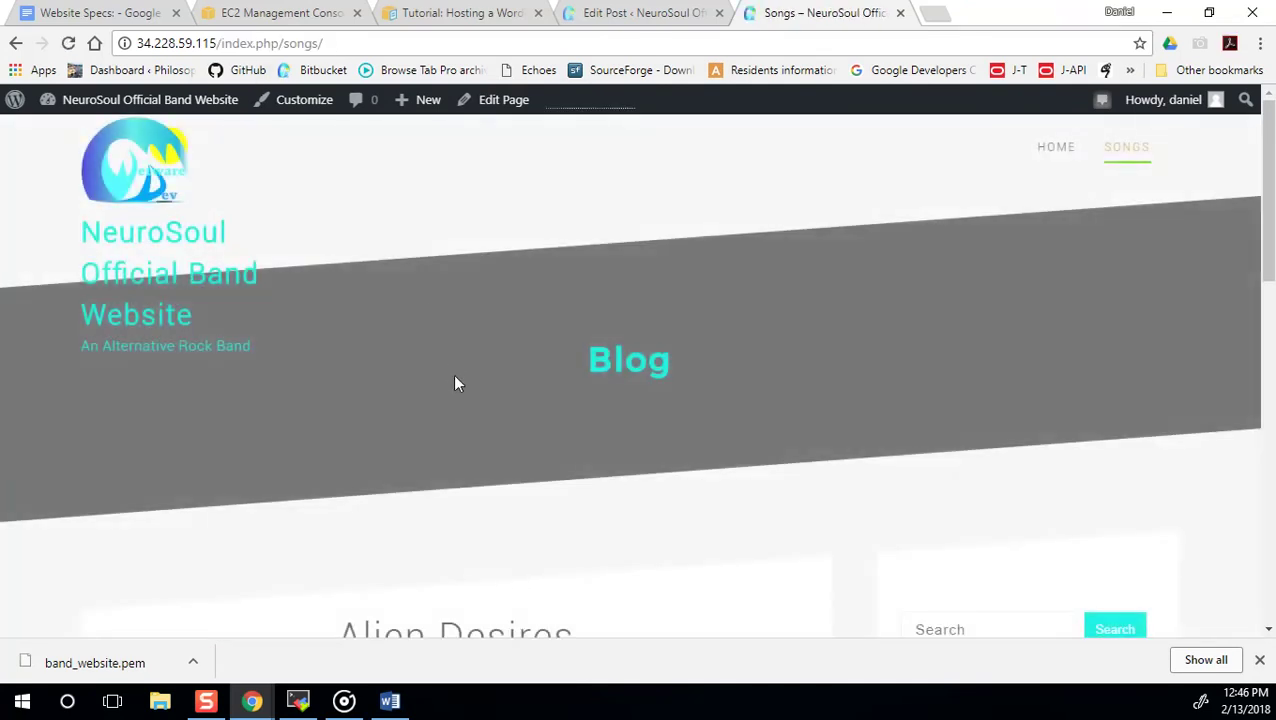
scroll(455, 384, down, 2)
scroll(460, 465, down, 1)
scroll(460, 465, down, 1)
click(467, 476)
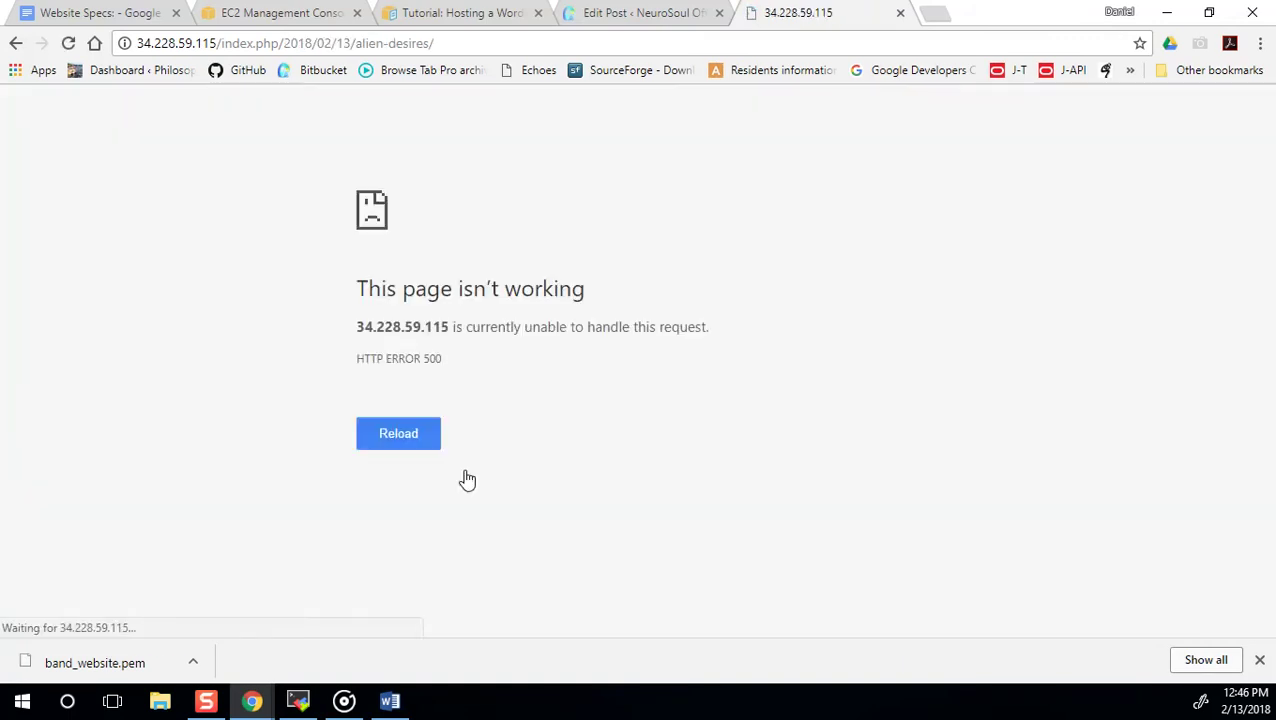
click(407, 433)
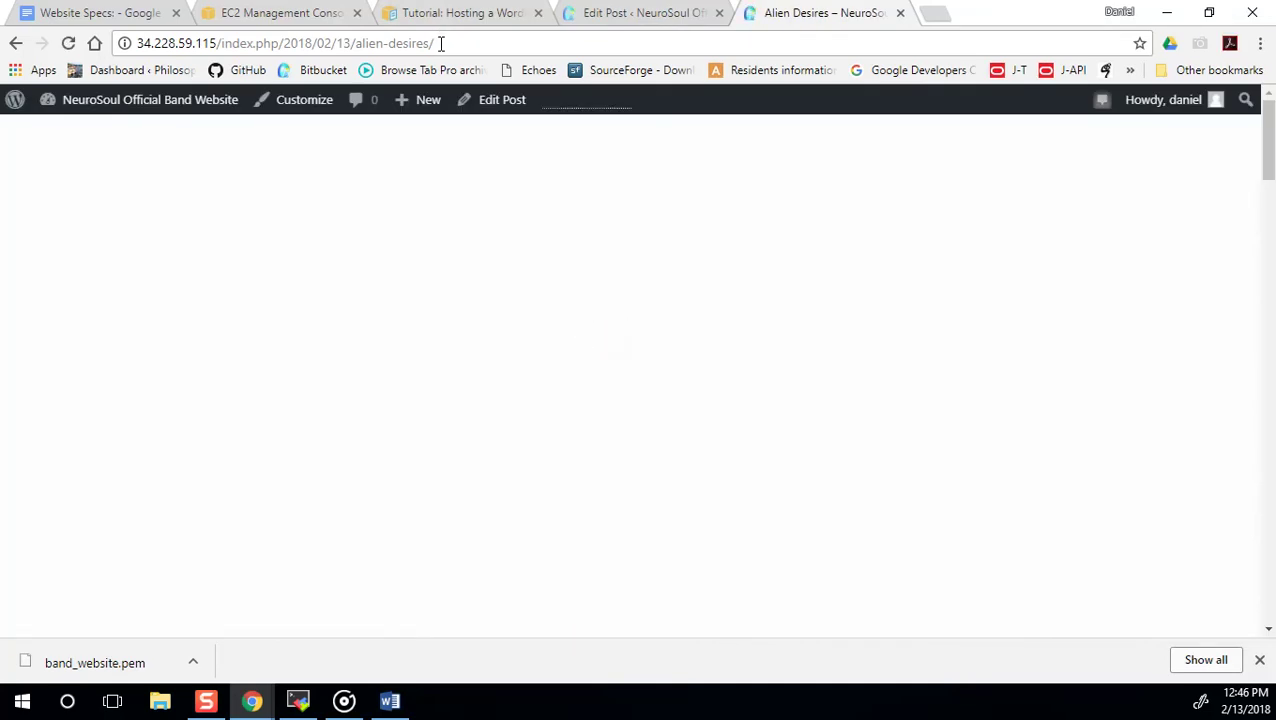
scroll(577, 387, down, 3)
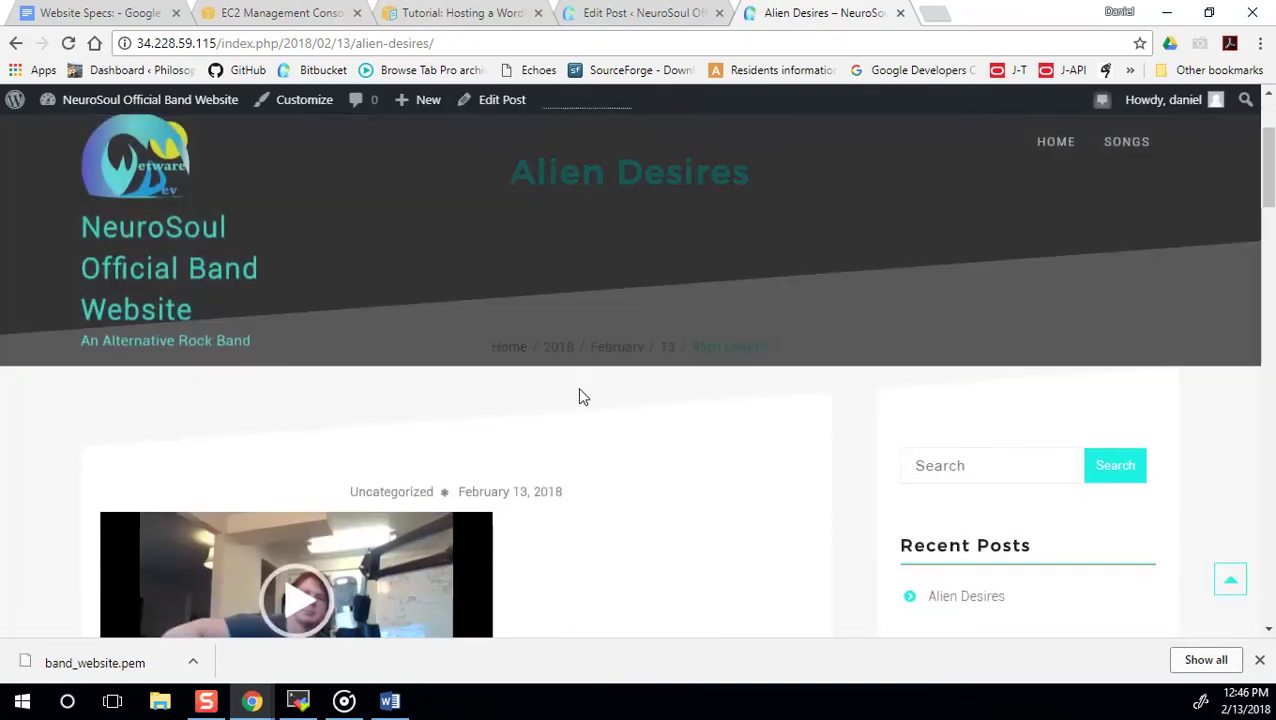
scroll(362, 535, down, 5)
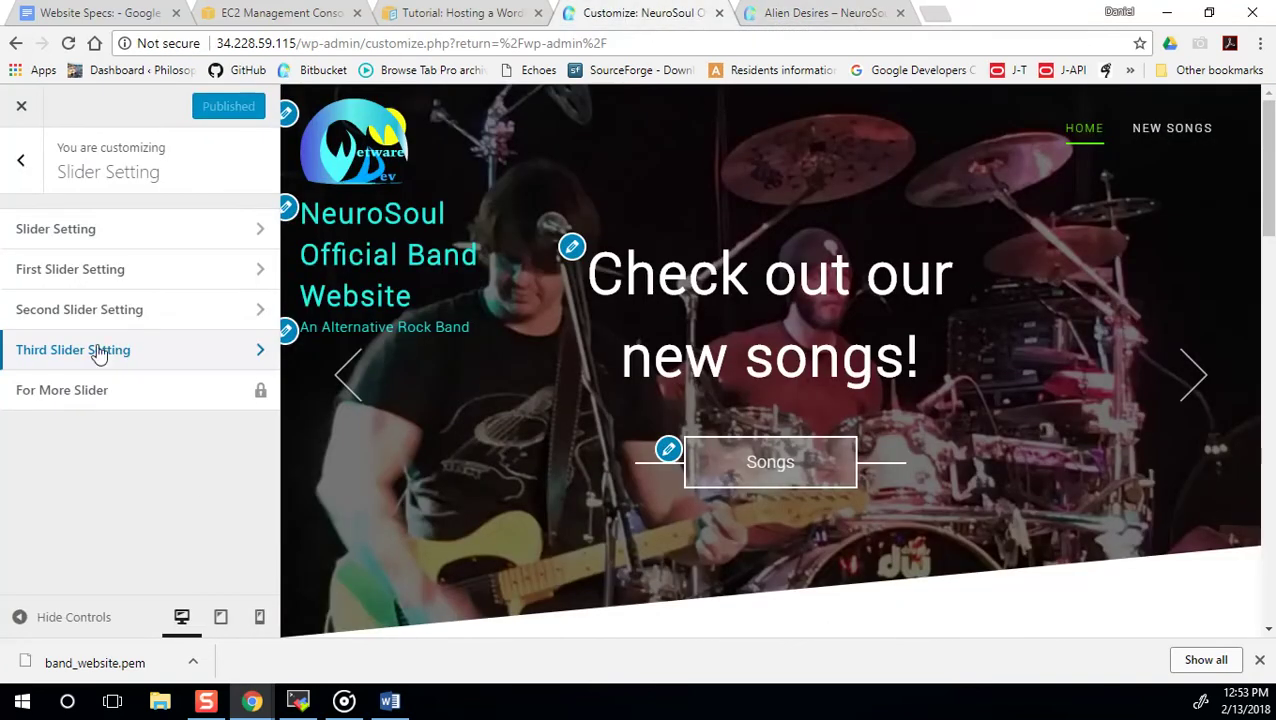
Bring up the Add a Widget list under Team Section > Team Widget.
click(28, 165)
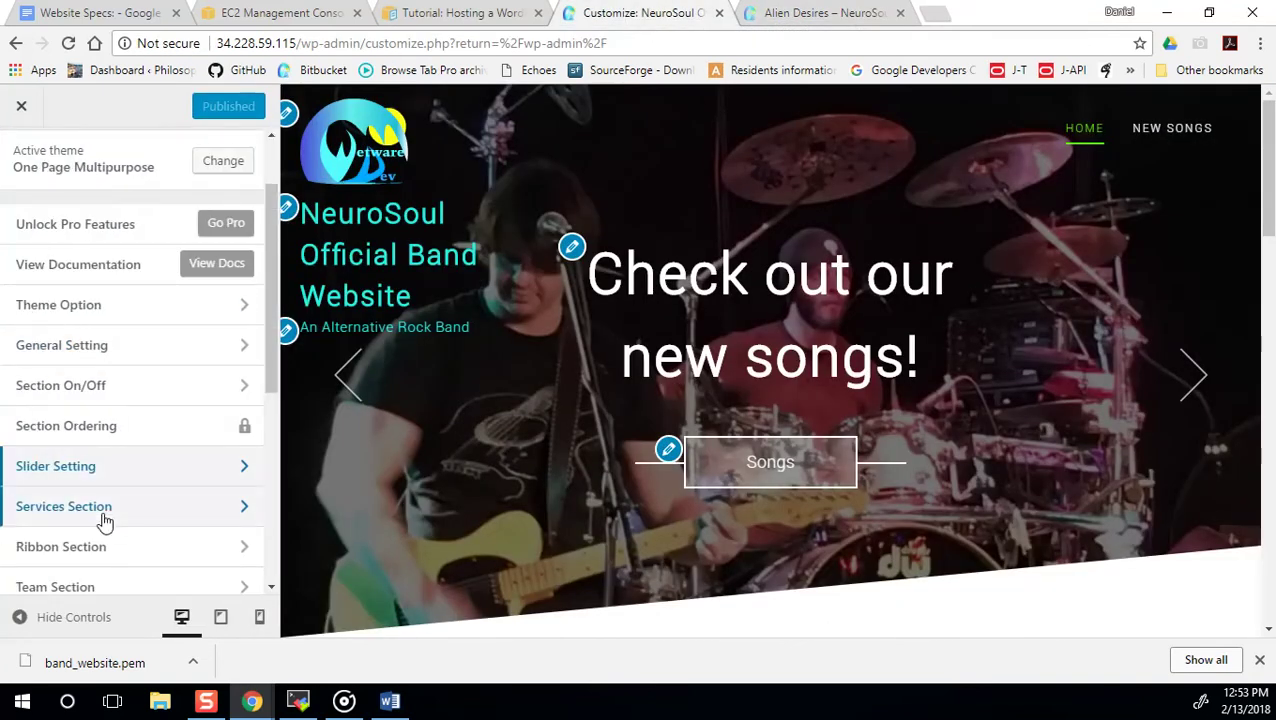
scroll(104, 515, down, 1)
scroll(105, 520, down, 2)
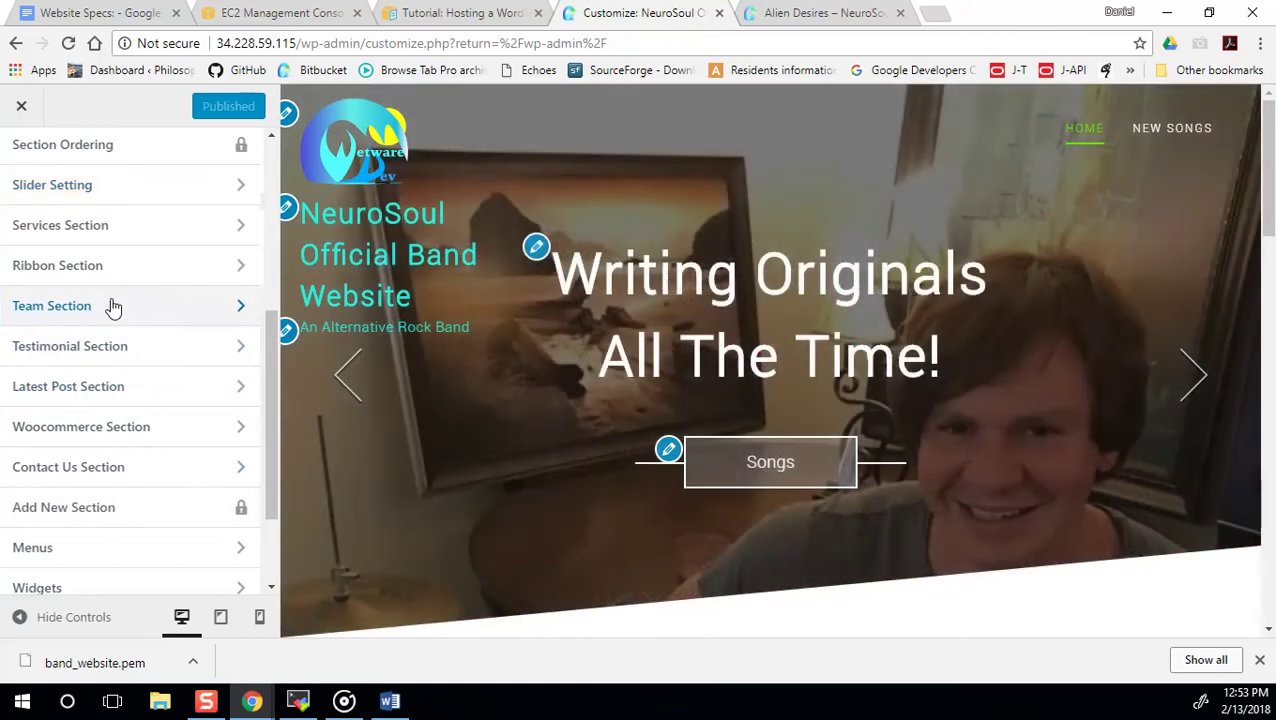
click(113, 306)
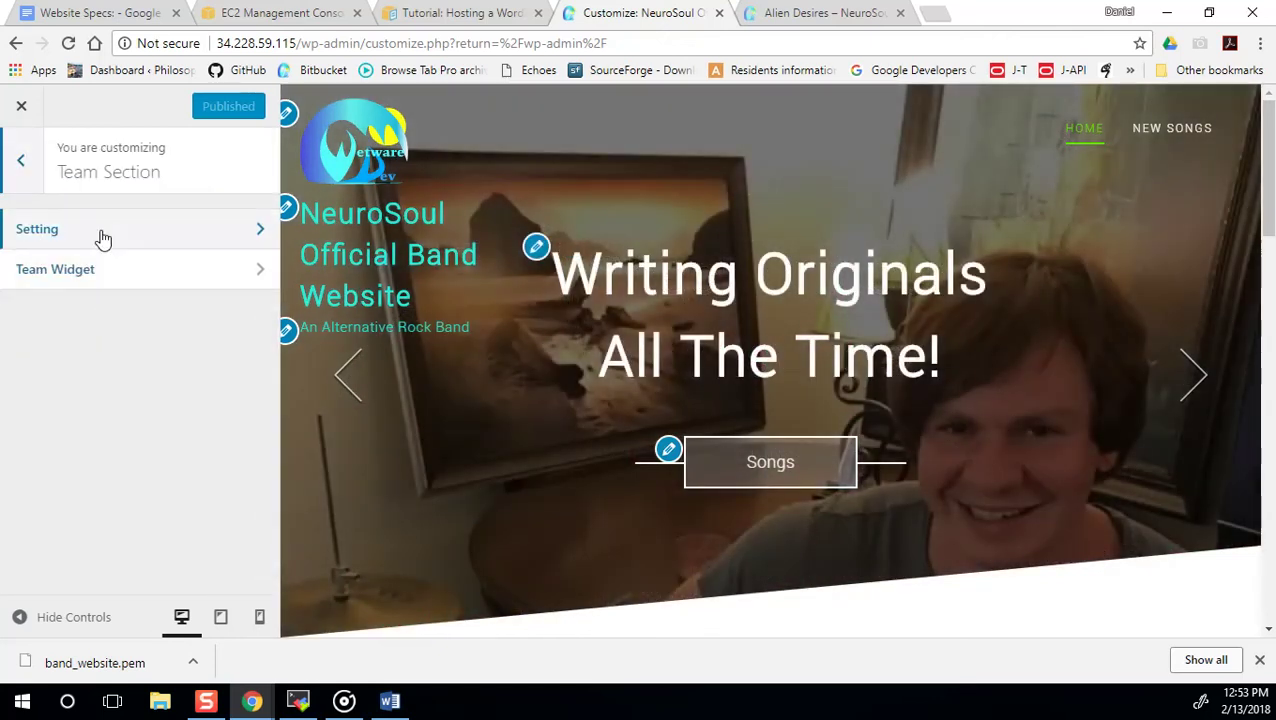
click(174, 279)
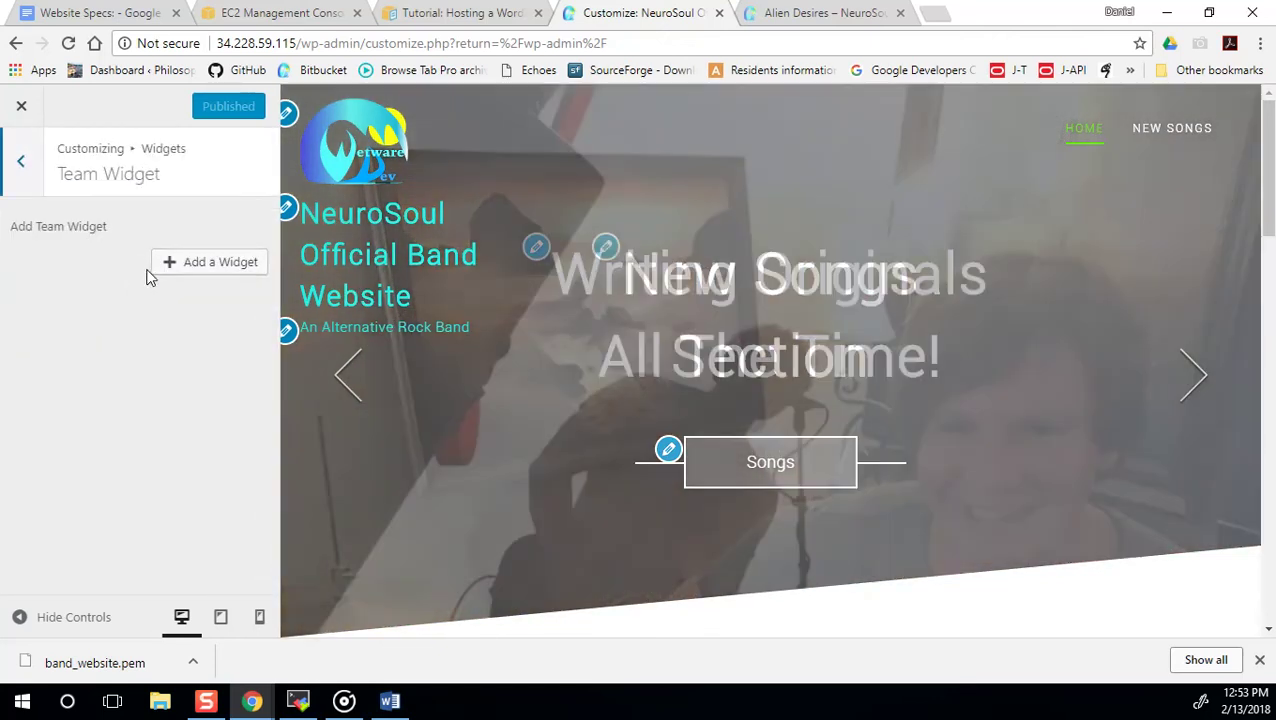
click(176, 264)
Browse the available widgets, leave without adding one and exit to the dashboard.
scroll(436, 399, down, 8)
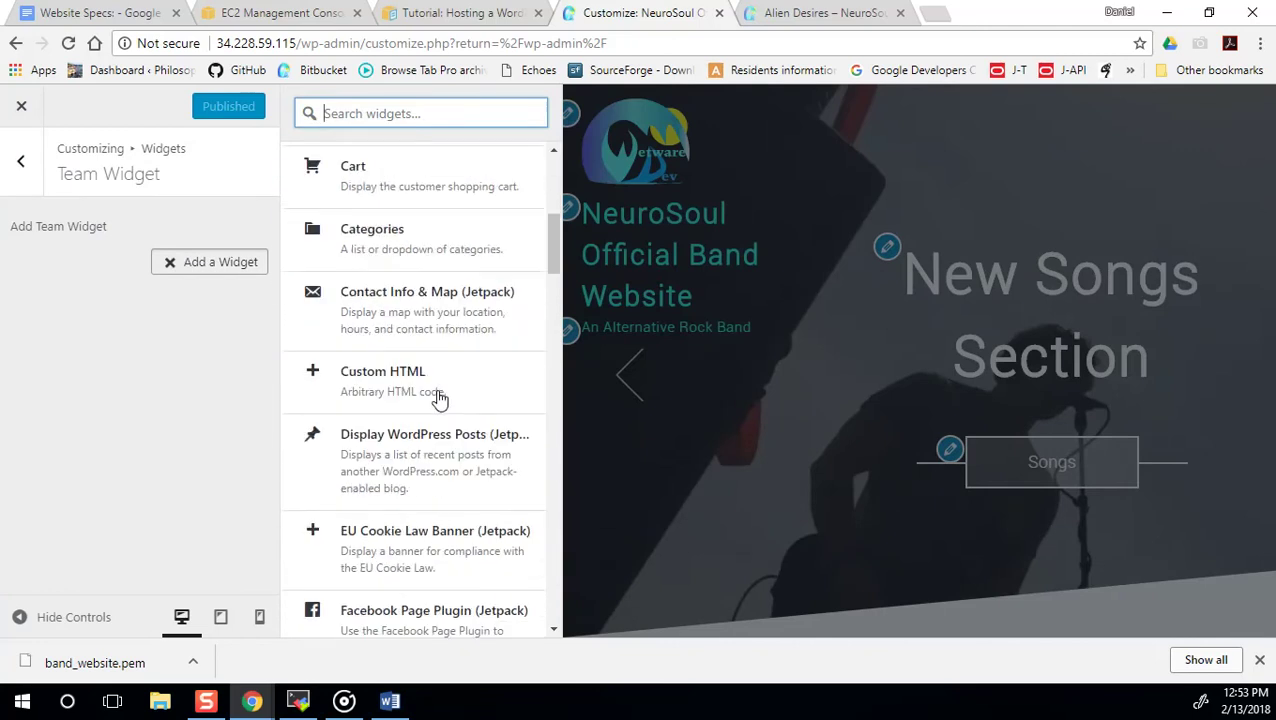
scroll(436, 399, down, 20)
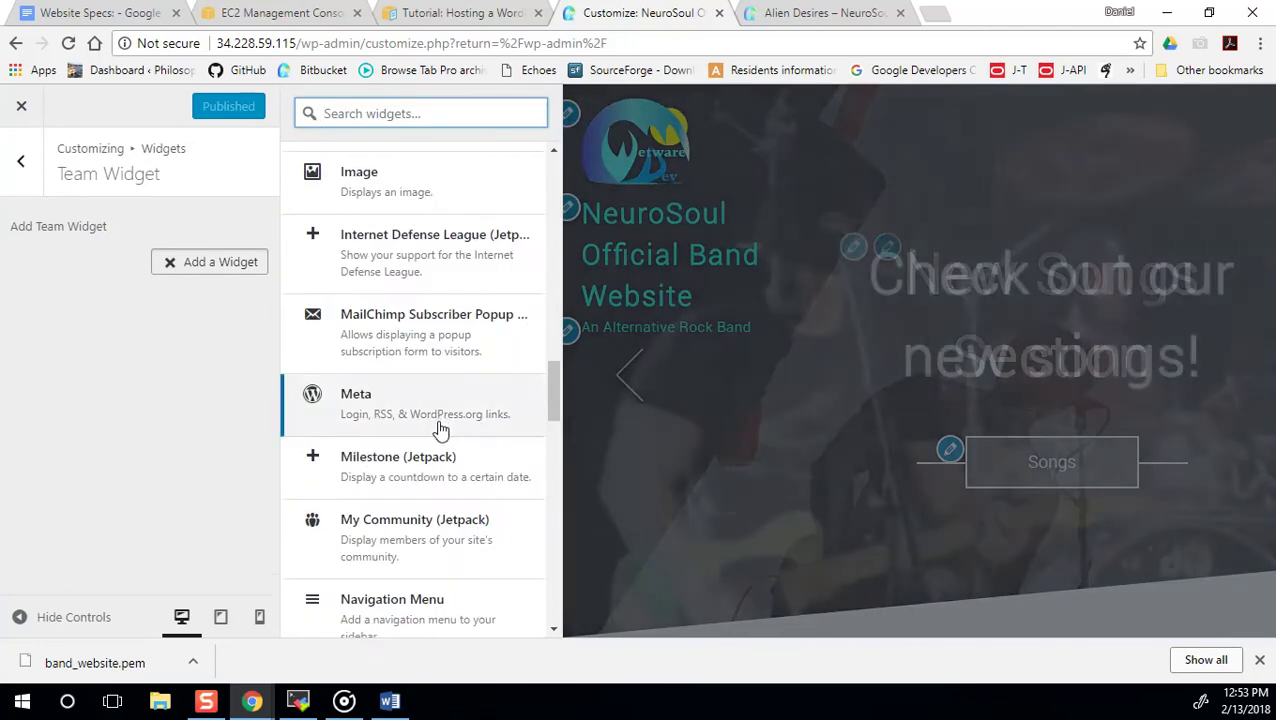
scroll(440, 450, down, 4)
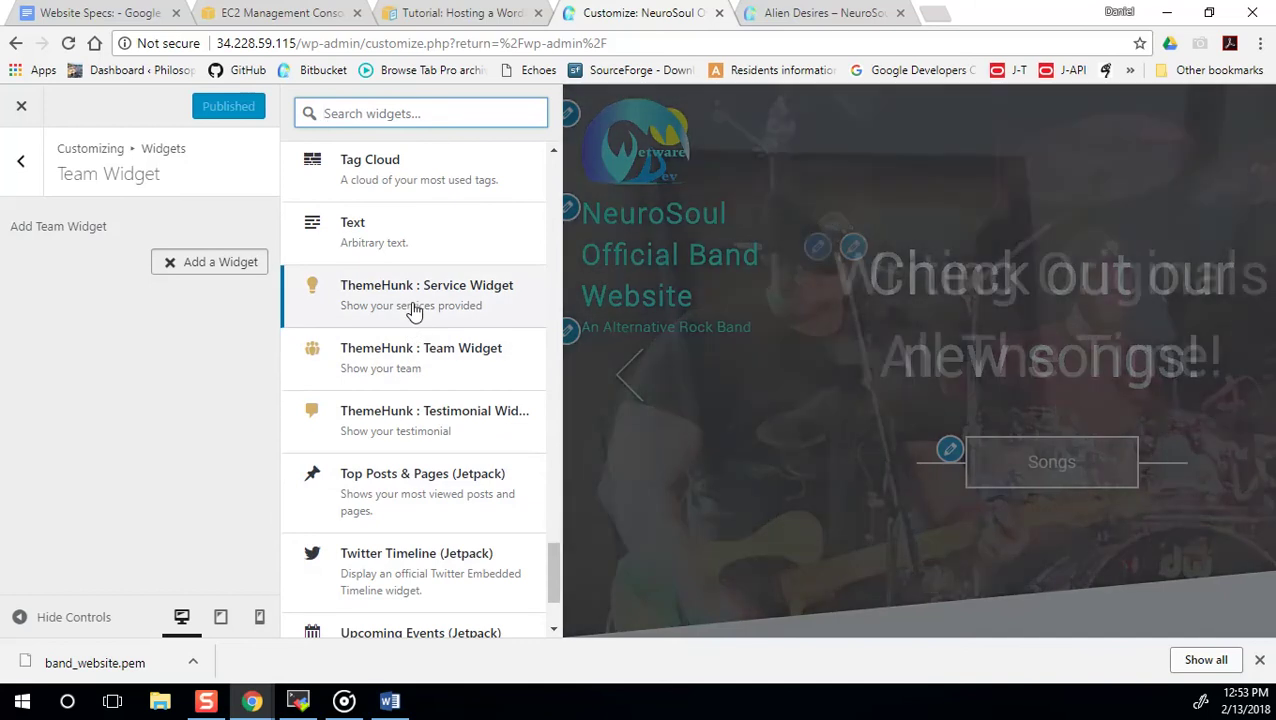
click(22, 162)
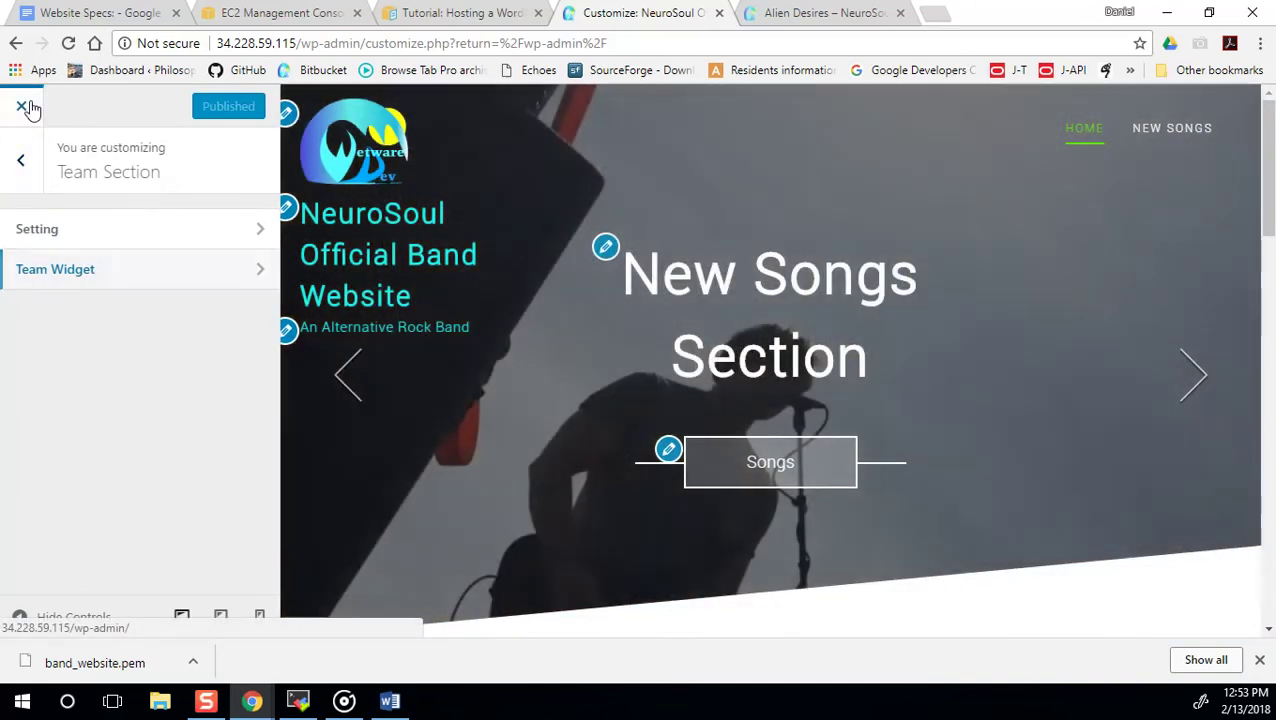
click(29, 106)
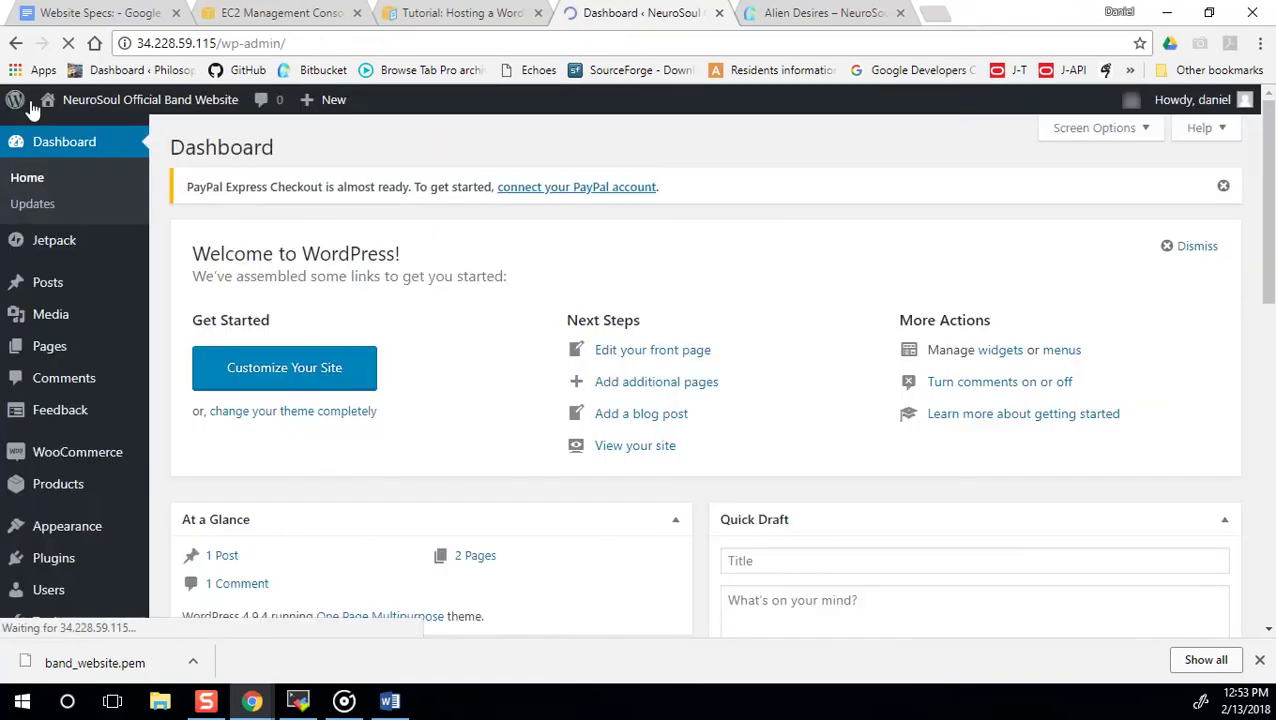
Search Add Plugins for 'themehunk' to confirm ThemeHunk Customizer is already active.
mouse_move(55, 560)
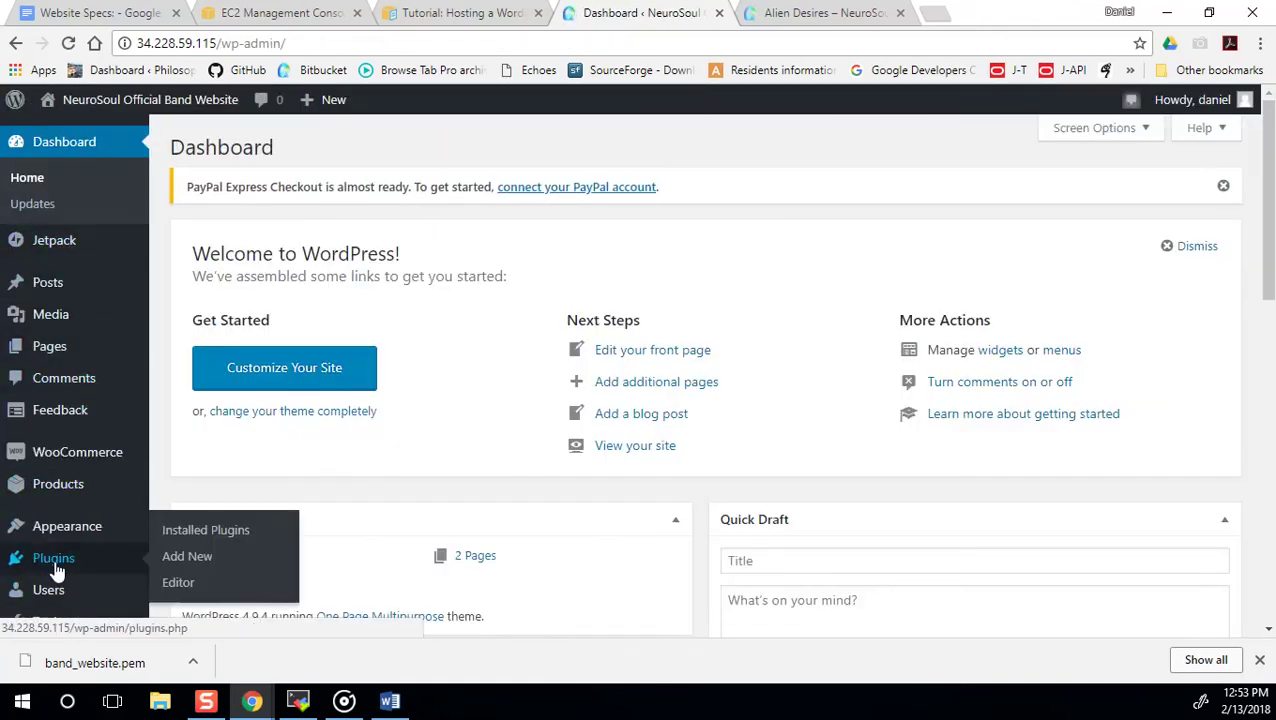
click(196, 531)
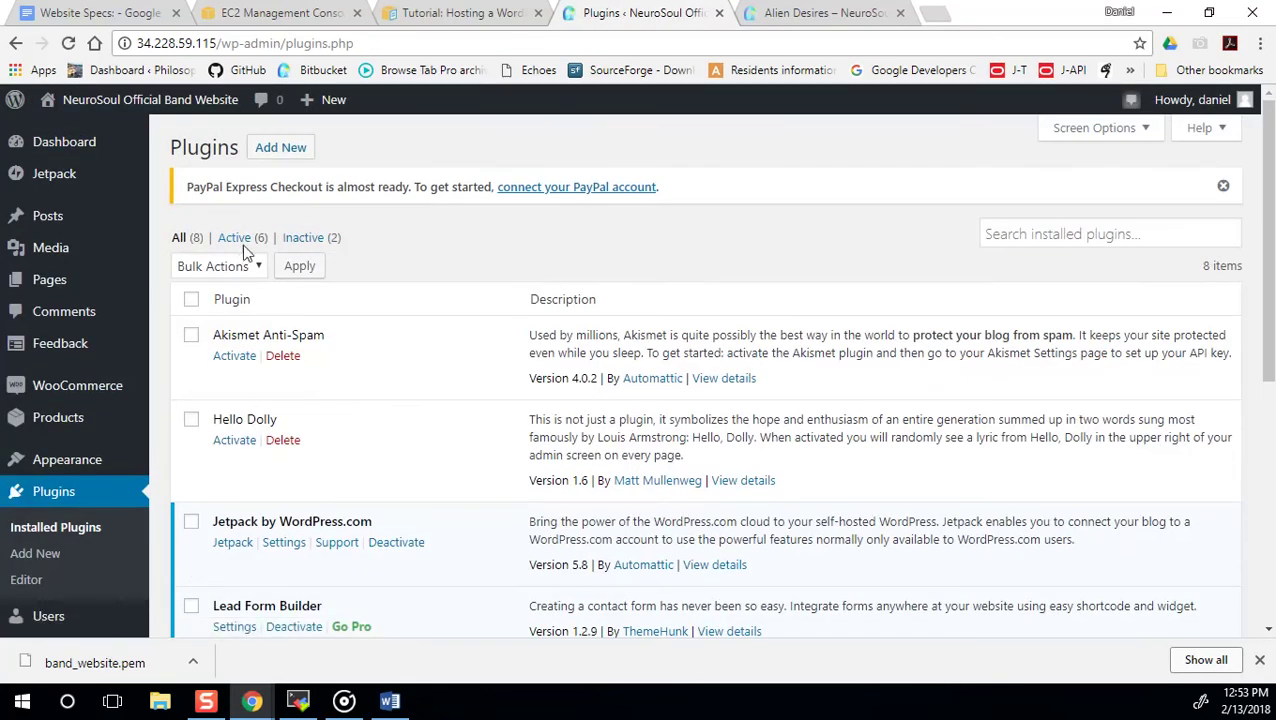
click(300, 150)
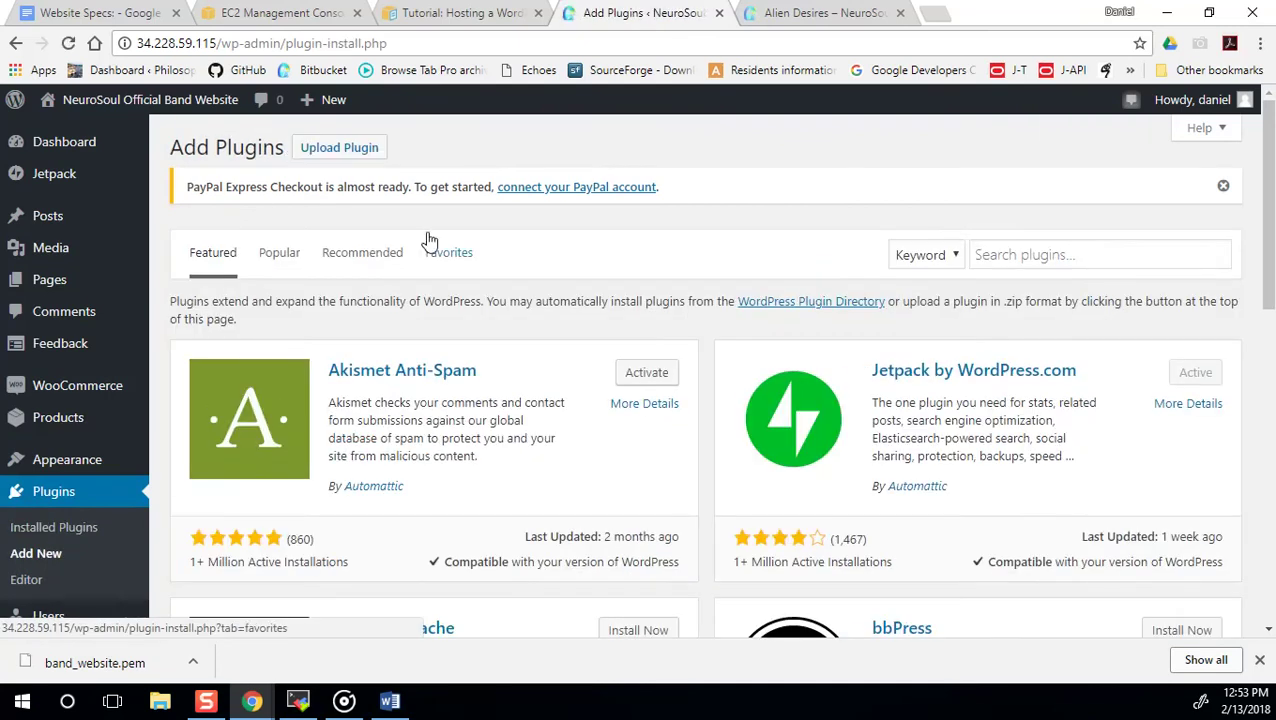
click(1025, 250)
text(theme)
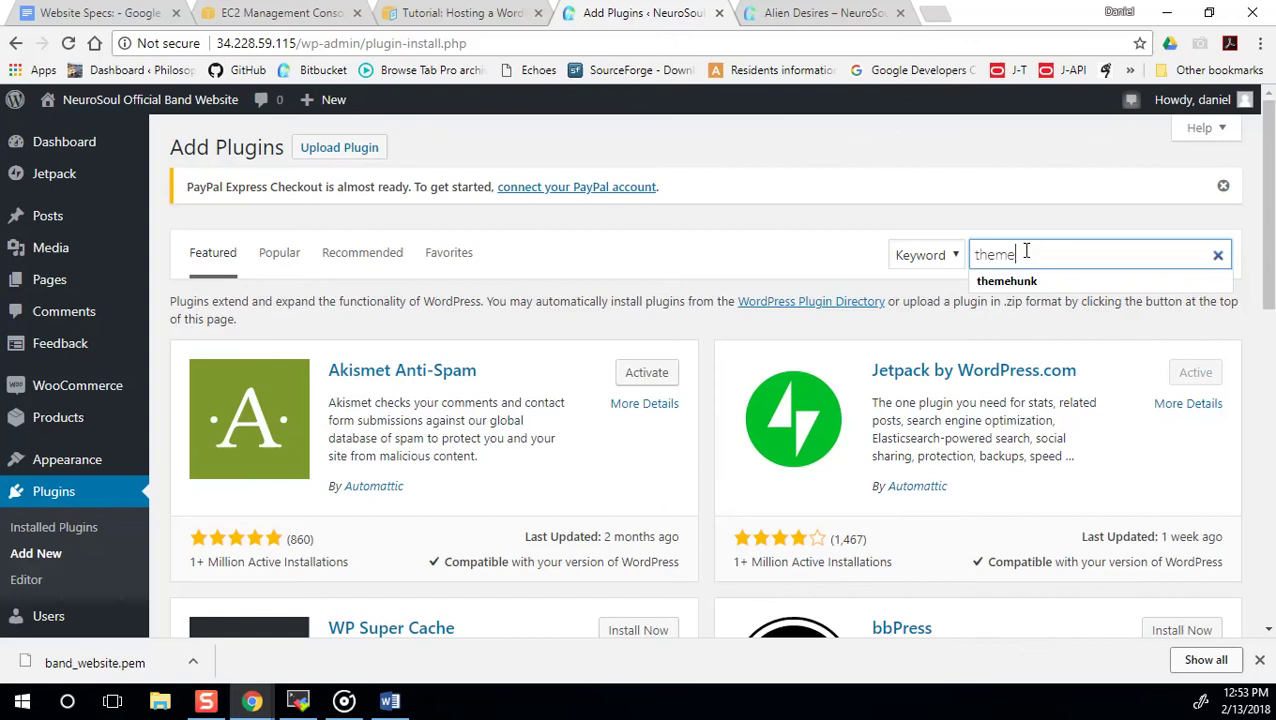
text(hunk)
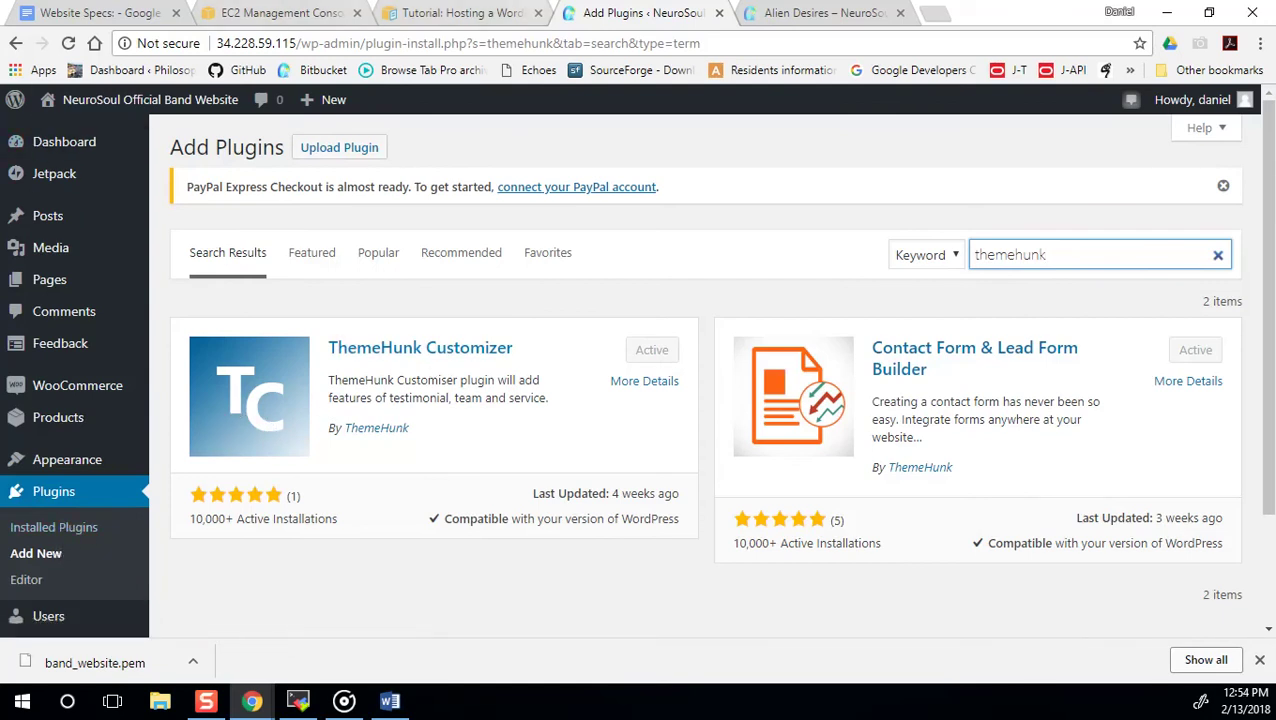
Open Appearance > Customize, reloading after the server error.
mouse_move(45, 152)
mouse_move(30, 462)
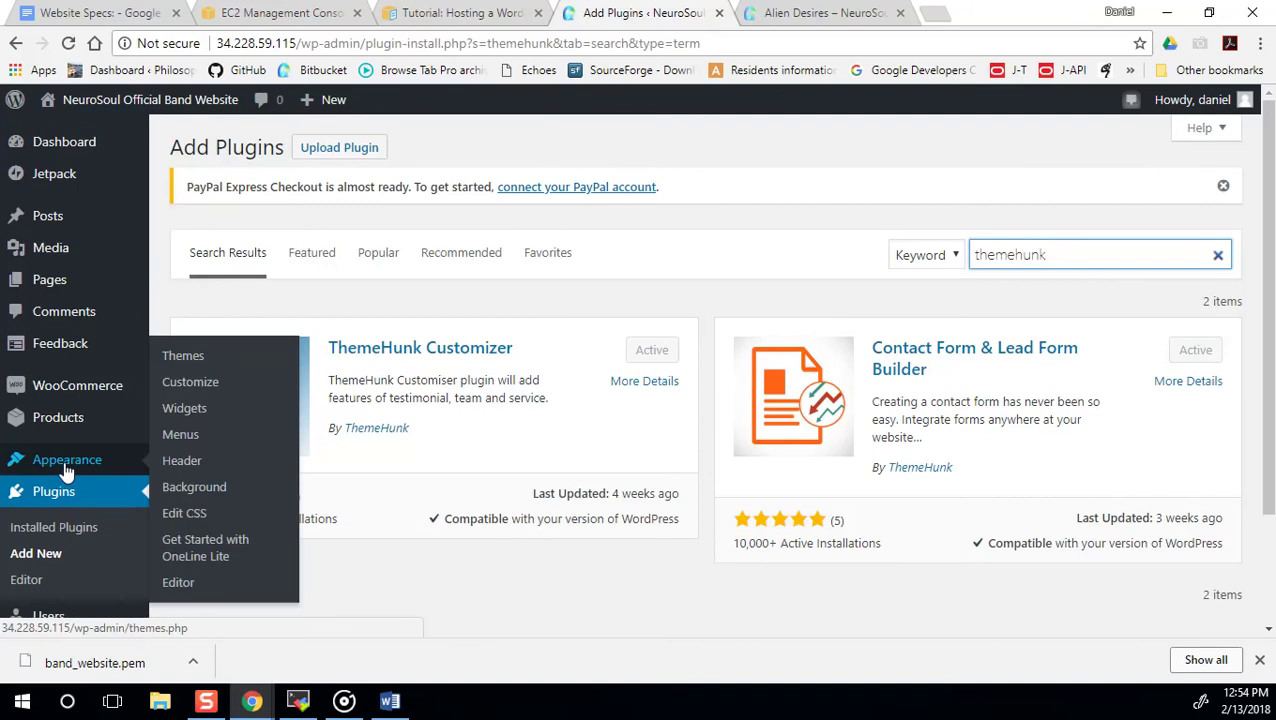
click(194, 388)
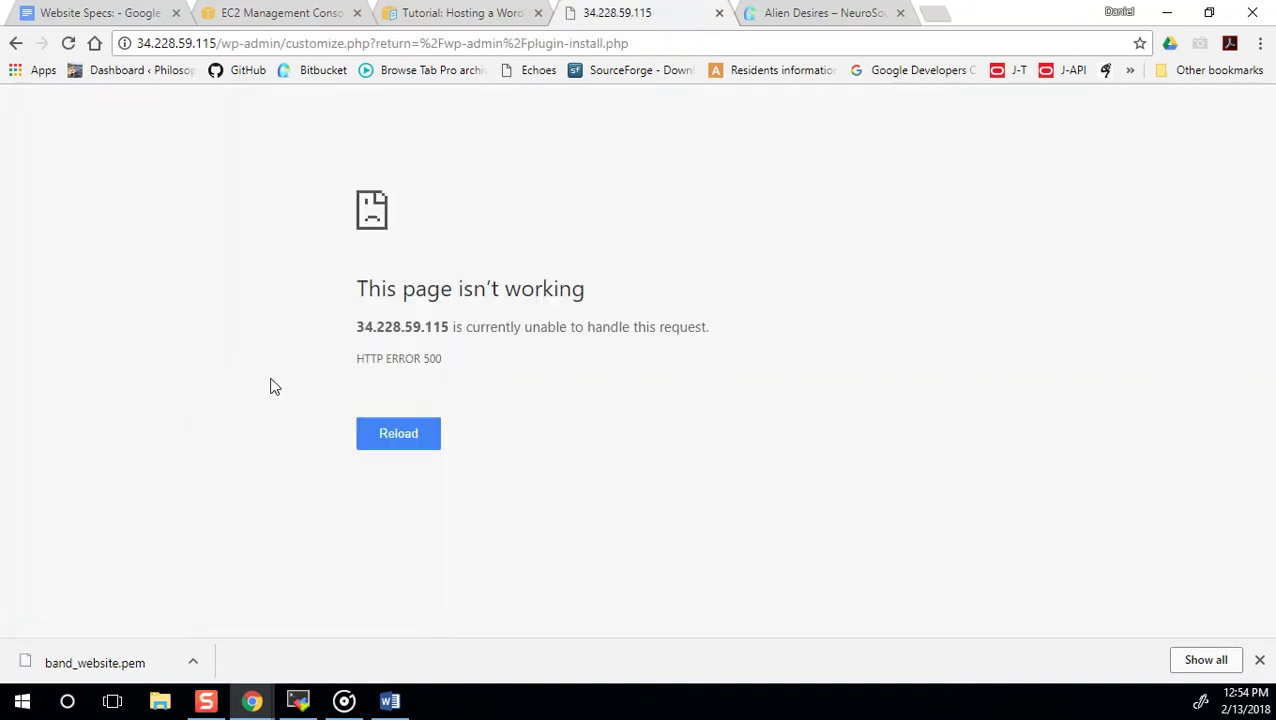
click(385, 440)
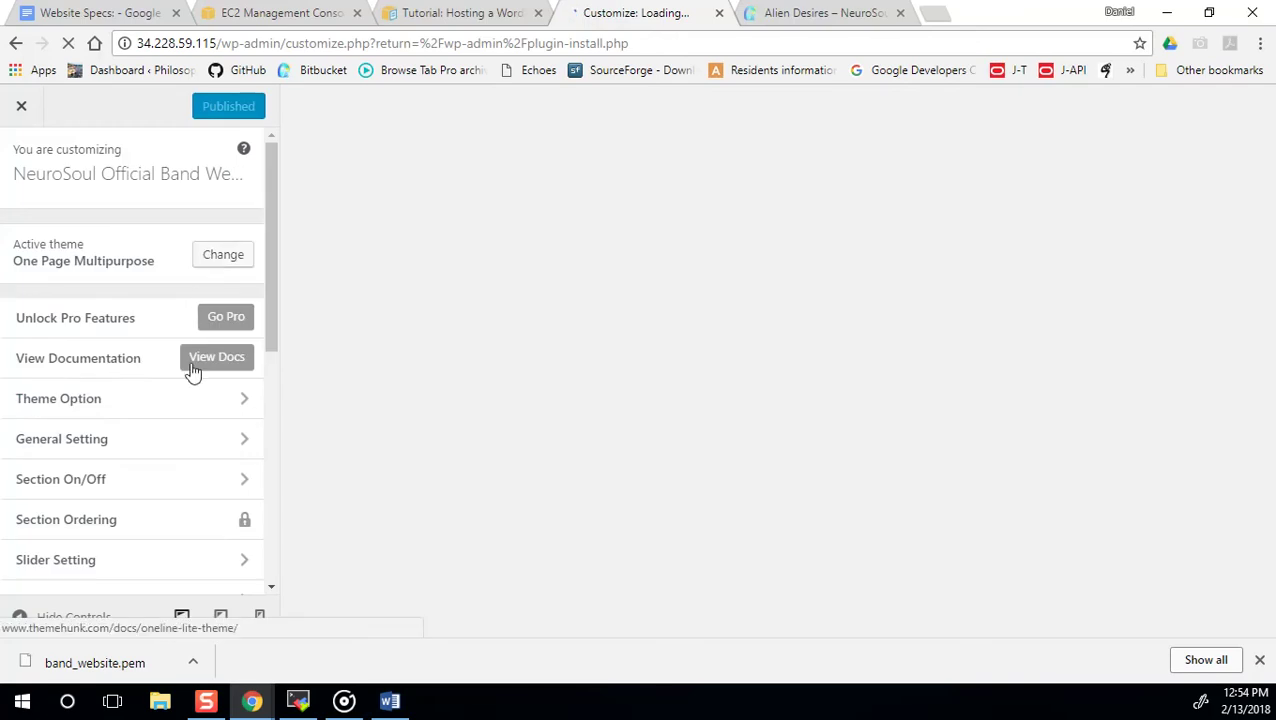
Add the ThemeHunk : Team Widget to the Team Section's widget area.
scroll(170, 410, down, 2)
scroll(118, 441, down, 2)
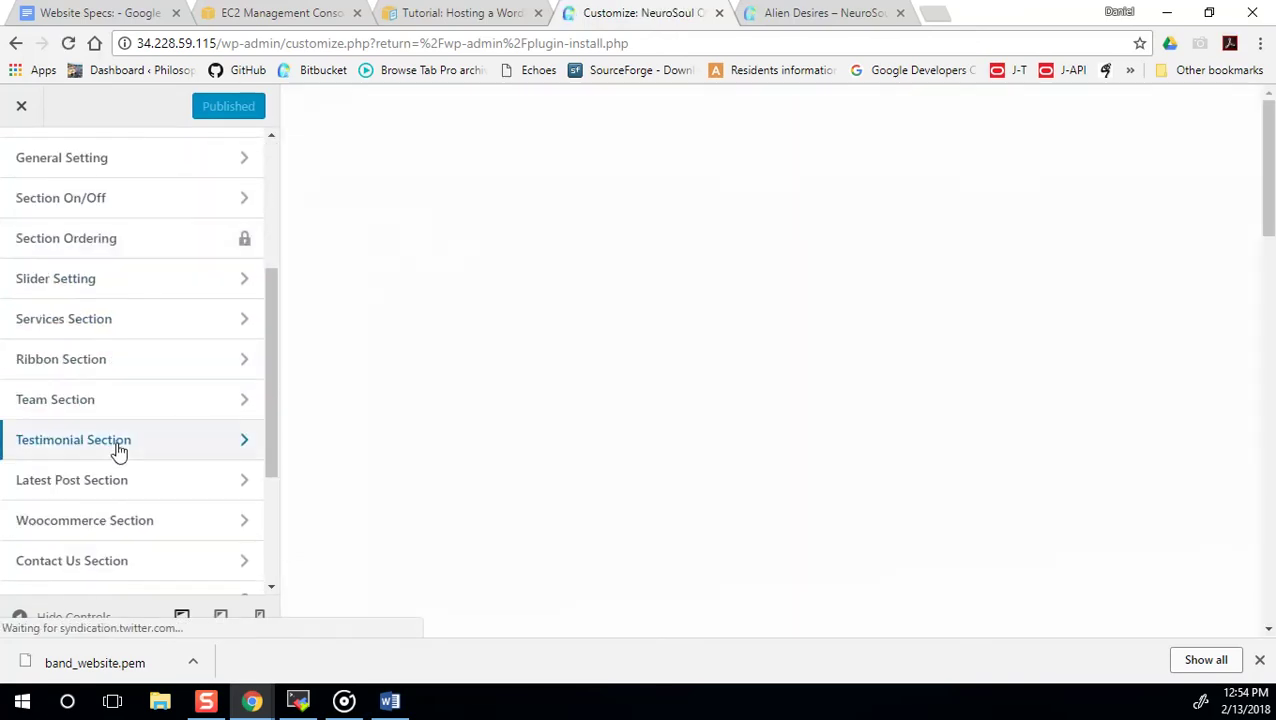
click(114, 402)
click(72, 280)
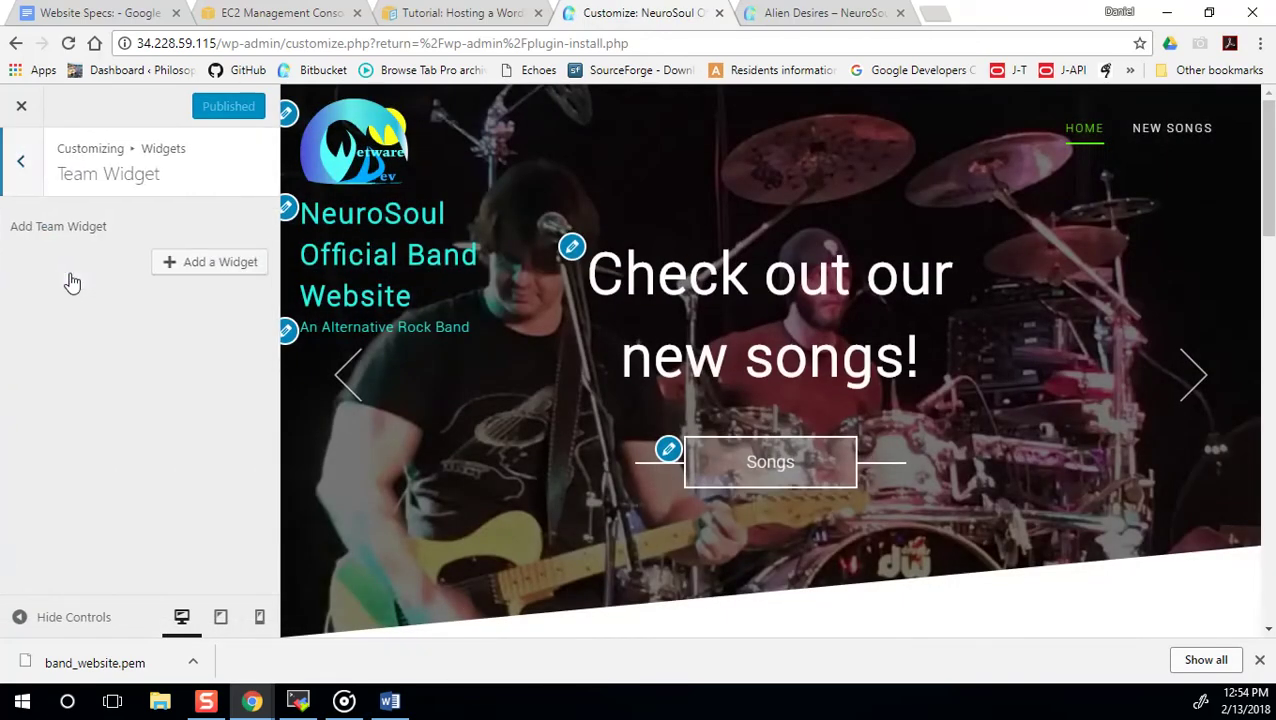
click(226, 261)
scroll(430, 450, down, 5)
scroll(425, 488, down, 15)
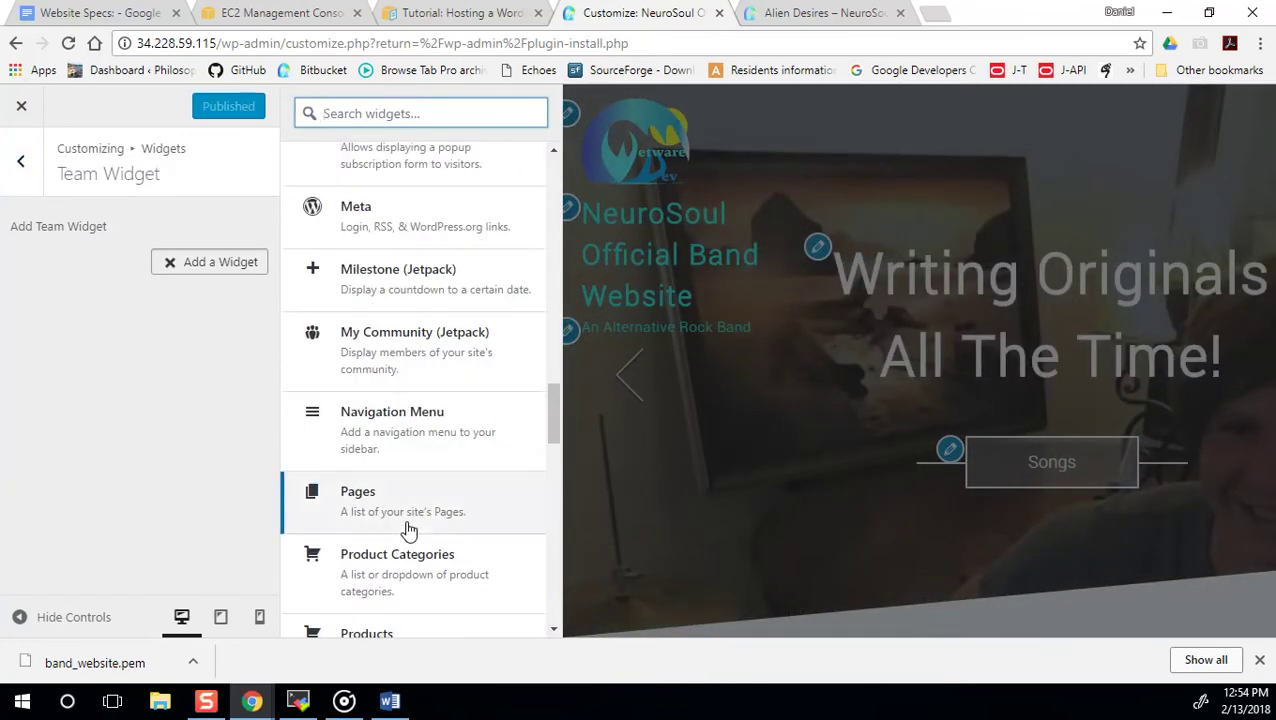
scroll(408, 532, down, 7)
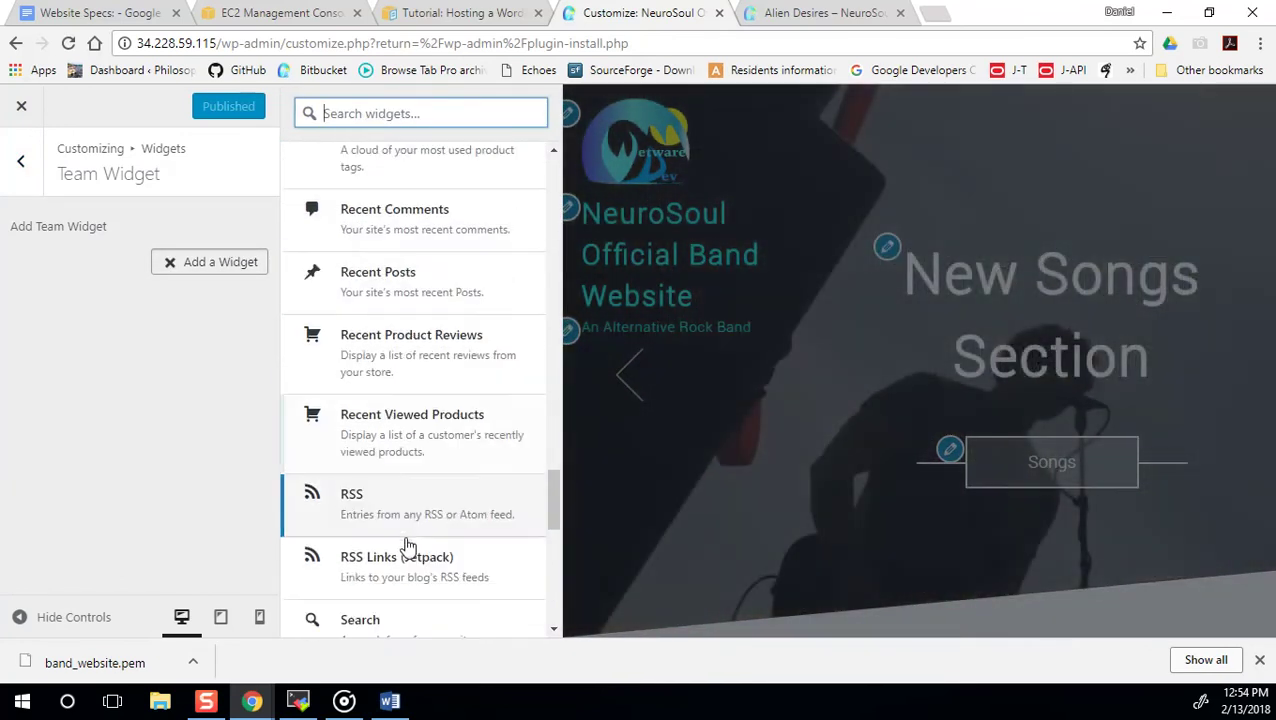
scroll(408, 545, down, 5)
scroll(427, 442, up, 3)
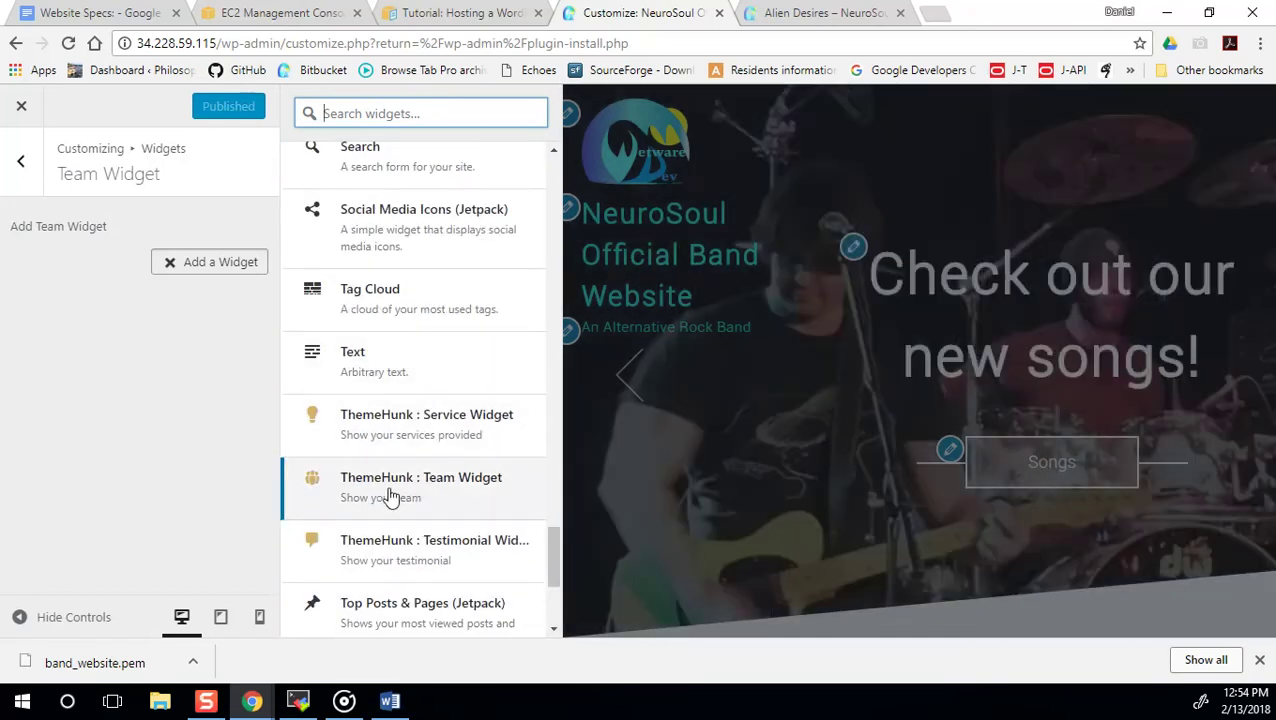
click(390, 493)
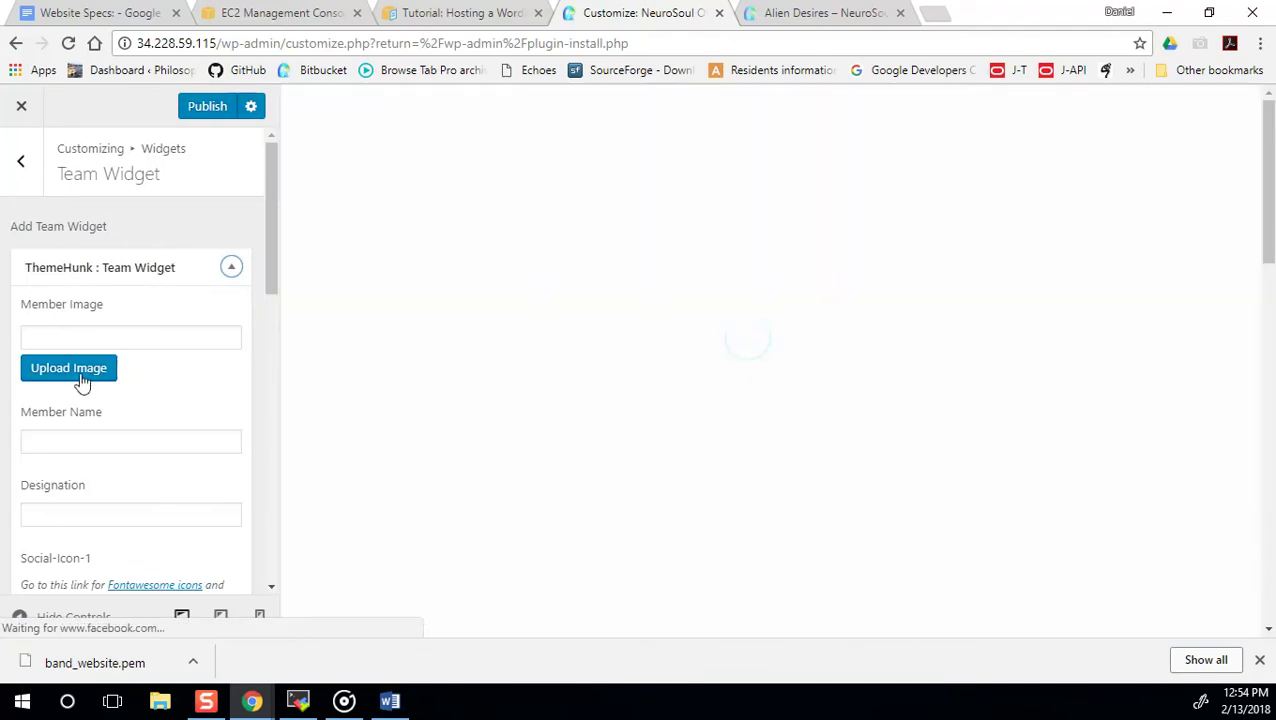
Set the member image to the photo of the man with the guitar.
click(78, 374)
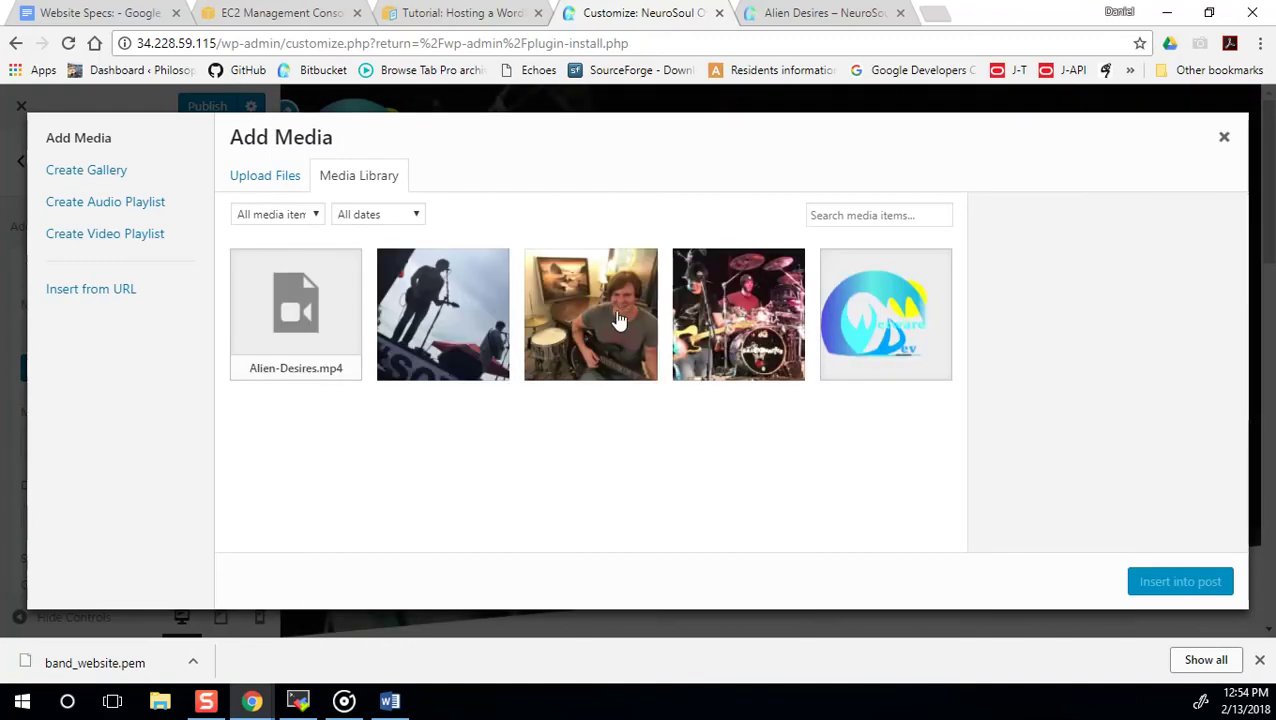
click(580, 320)
click(1180, 583)
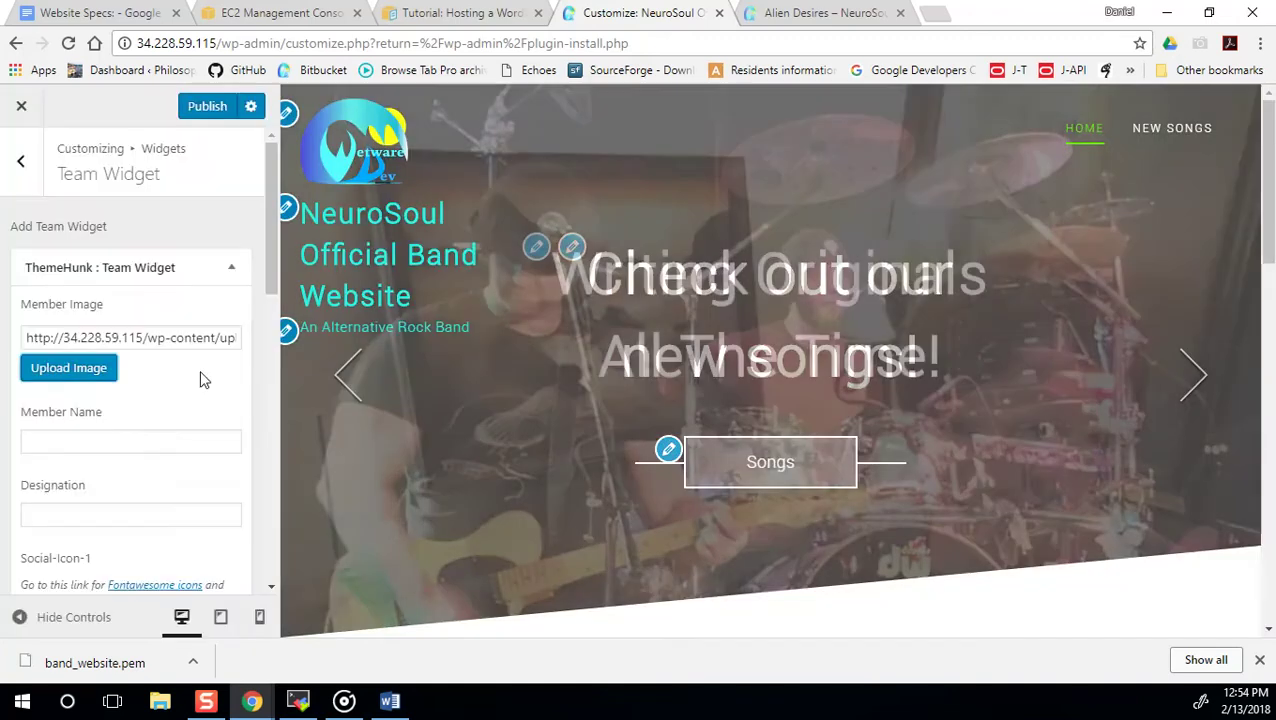
Enter the member's name and designation 'Guitar and Vocals', then select a social link field.
click(123, 440)
text(Dani)
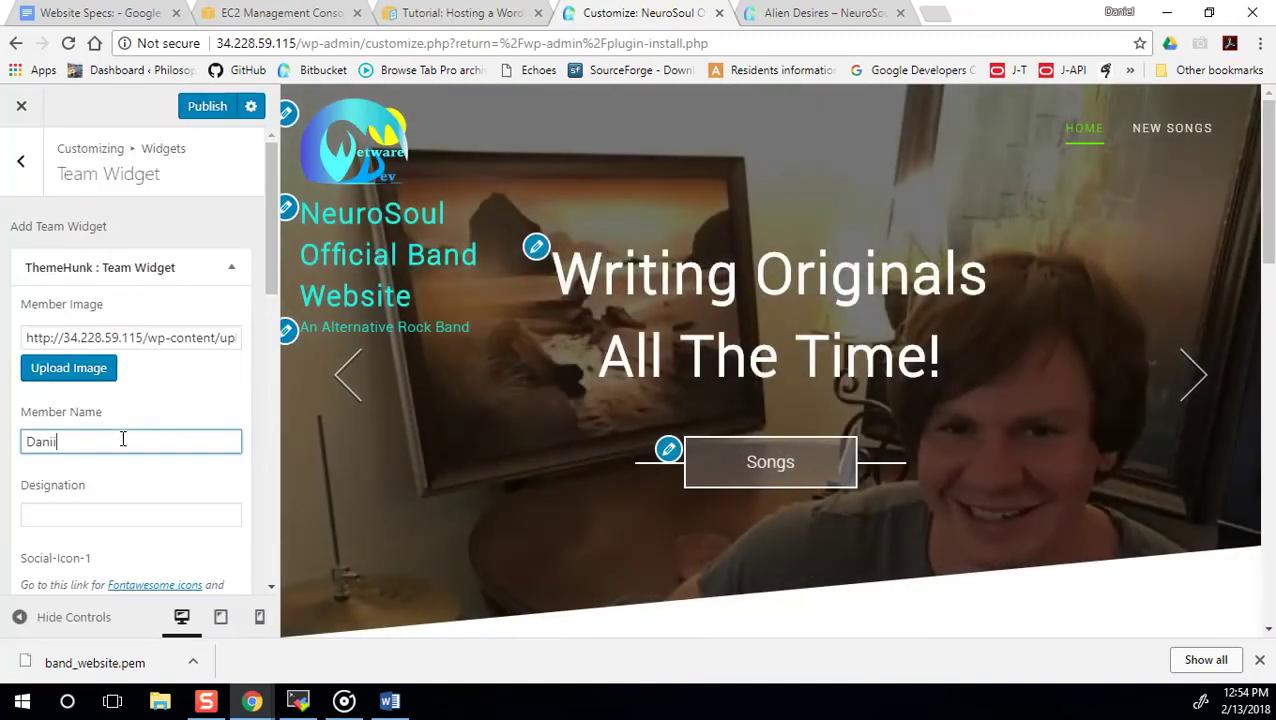
text(el)
key(Tab)
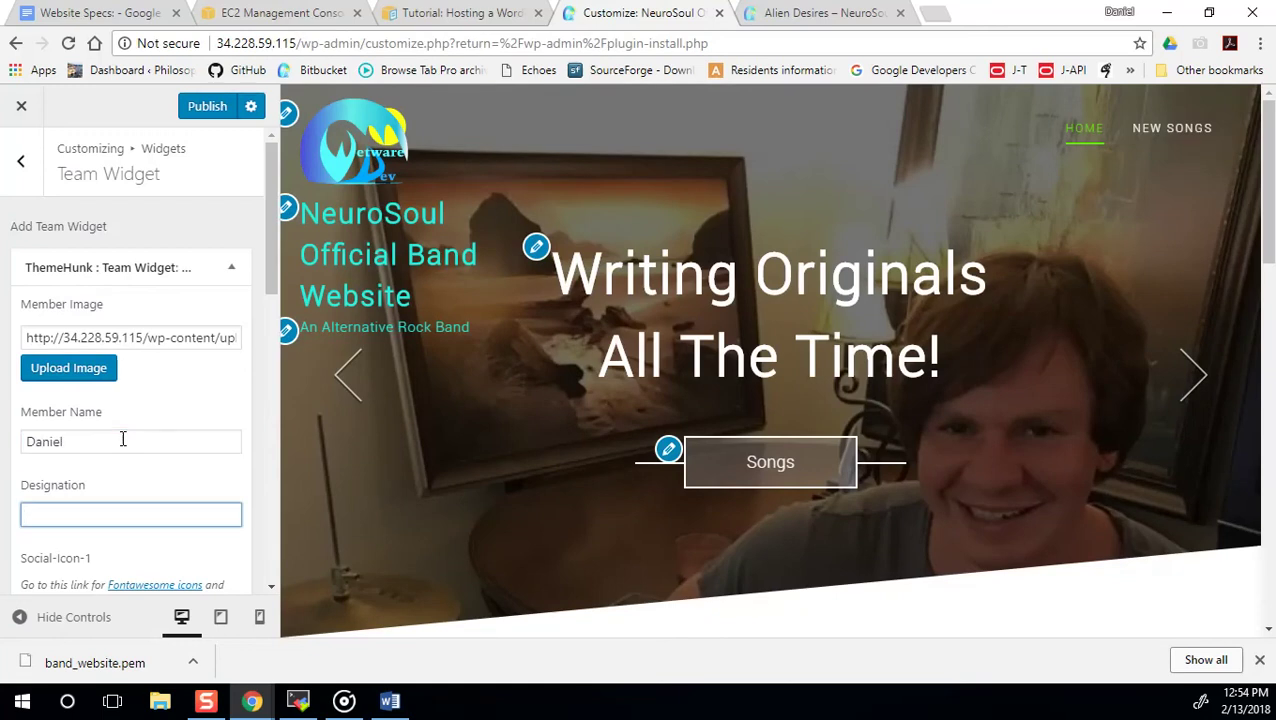
text(Guitarist)
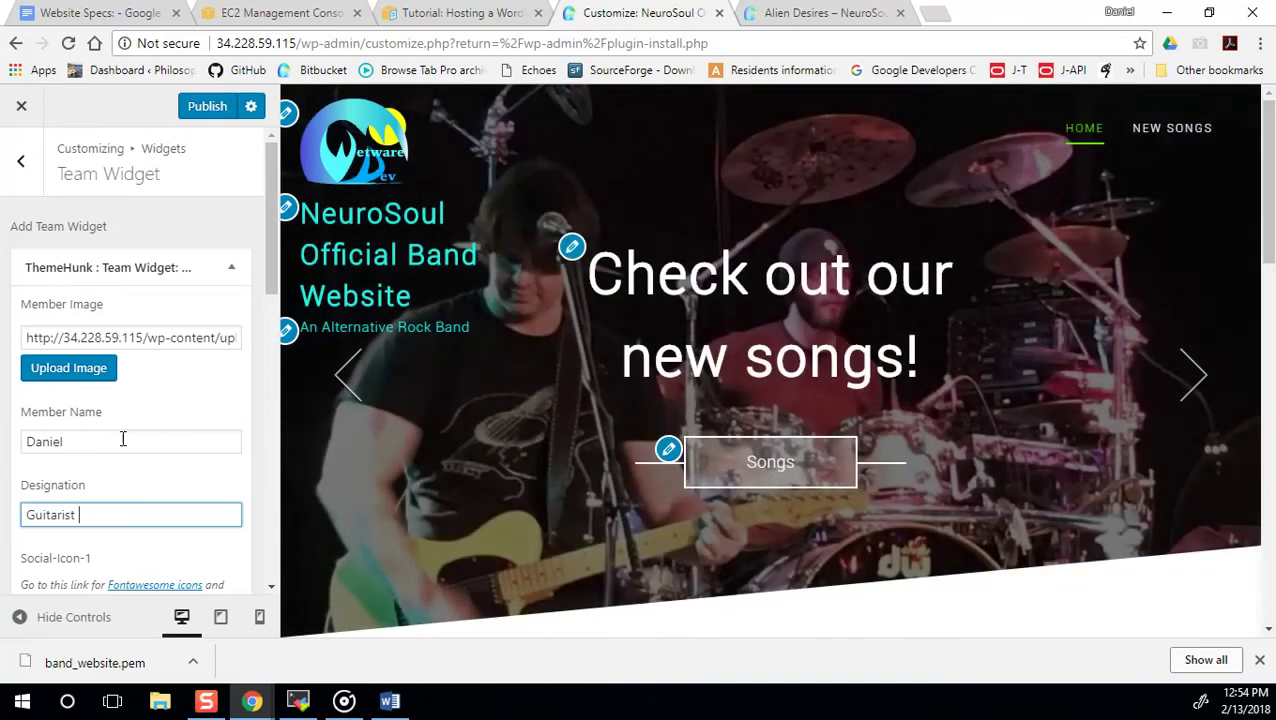
key(BackSpace)
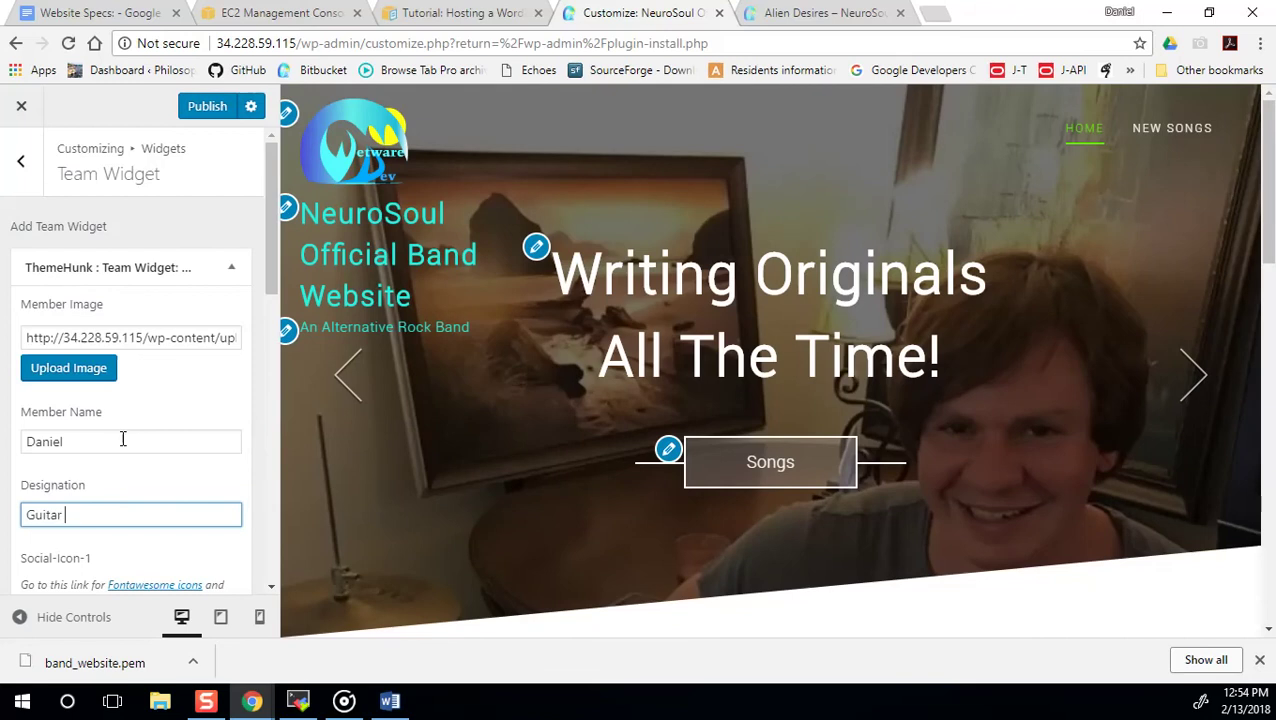
click(62, 514)
text(and)
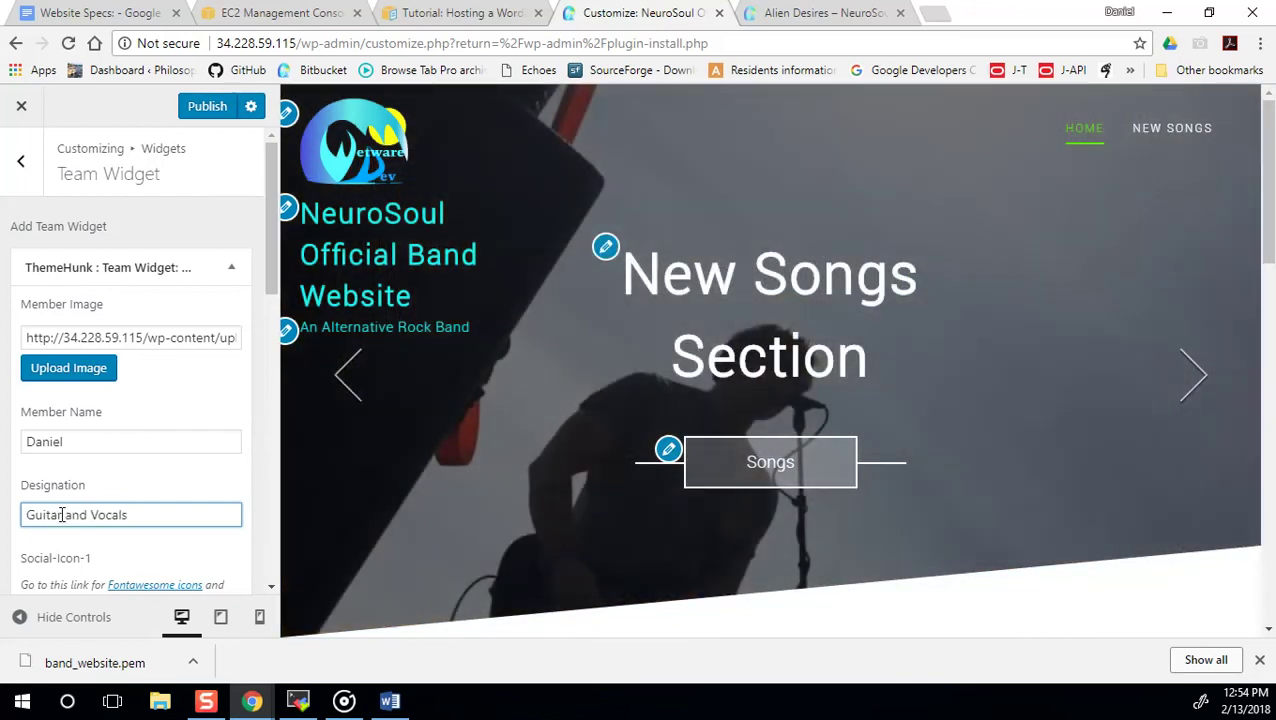
scroll(70, 516, down, 2)
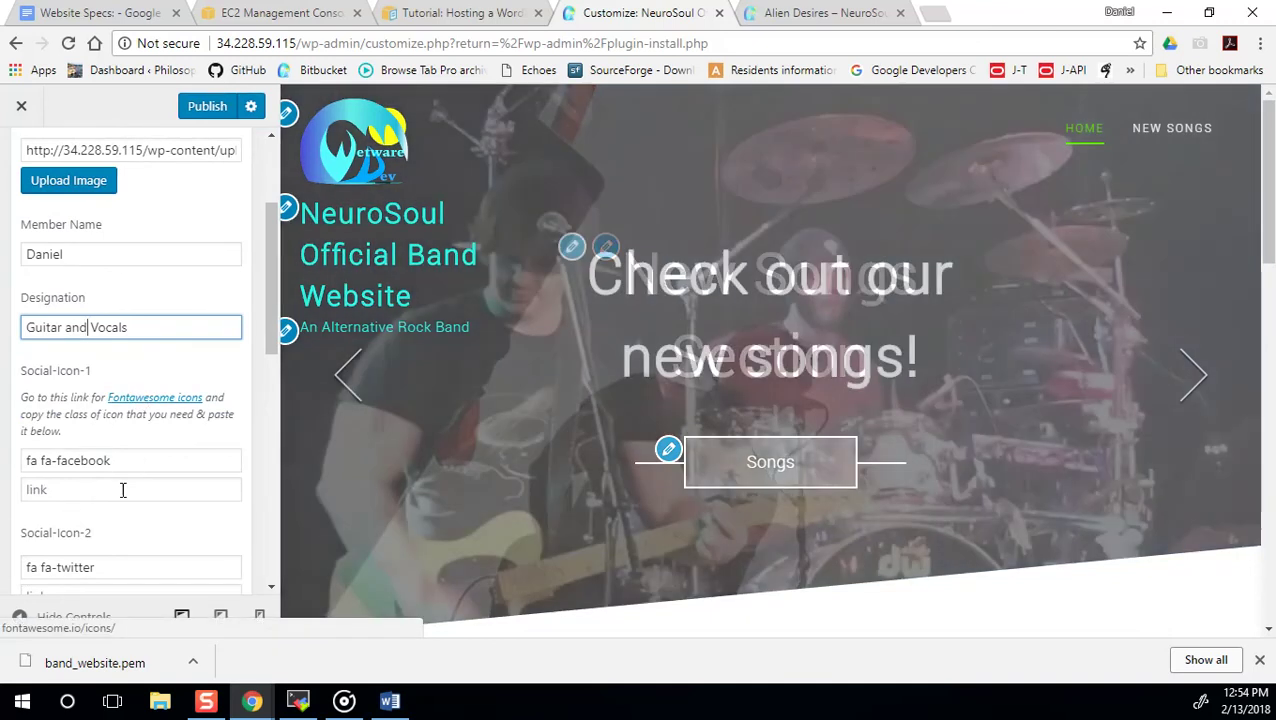
scroll(122, 489, down, 2)
click(67, 300)
Open the member's Facebook profile in a new tab and copy its address.
click(937, 13)
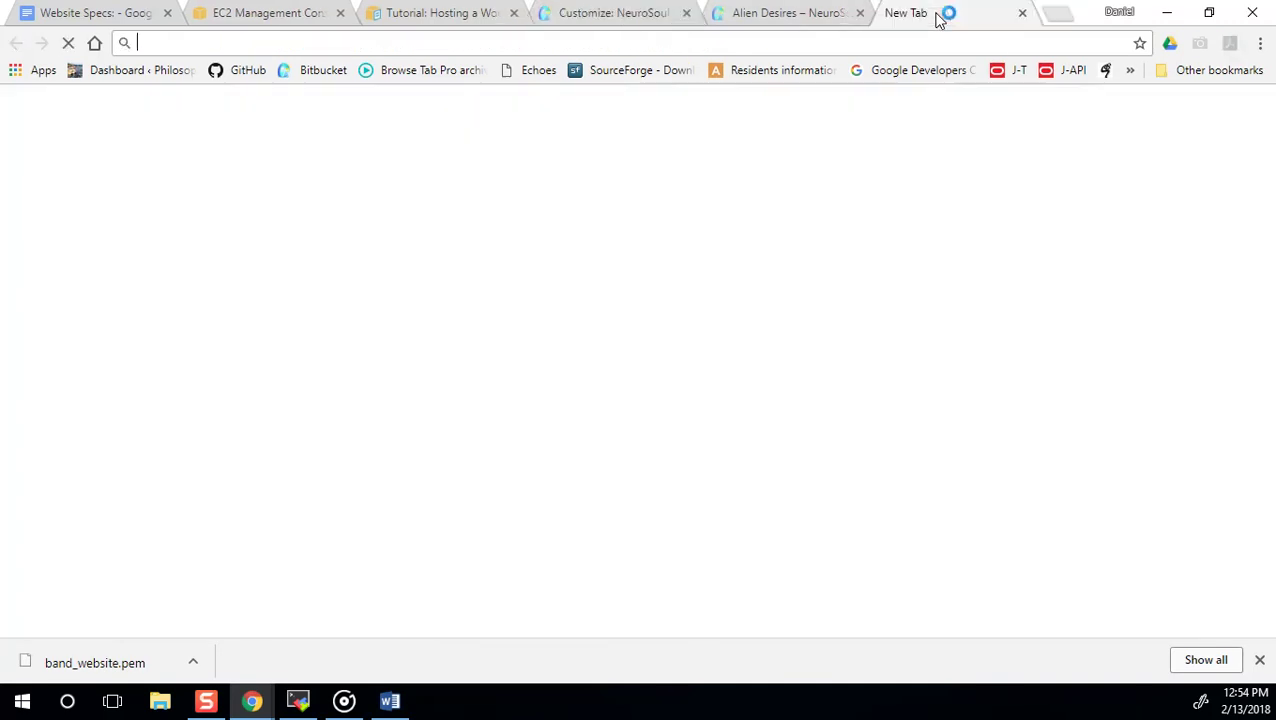
text(face)
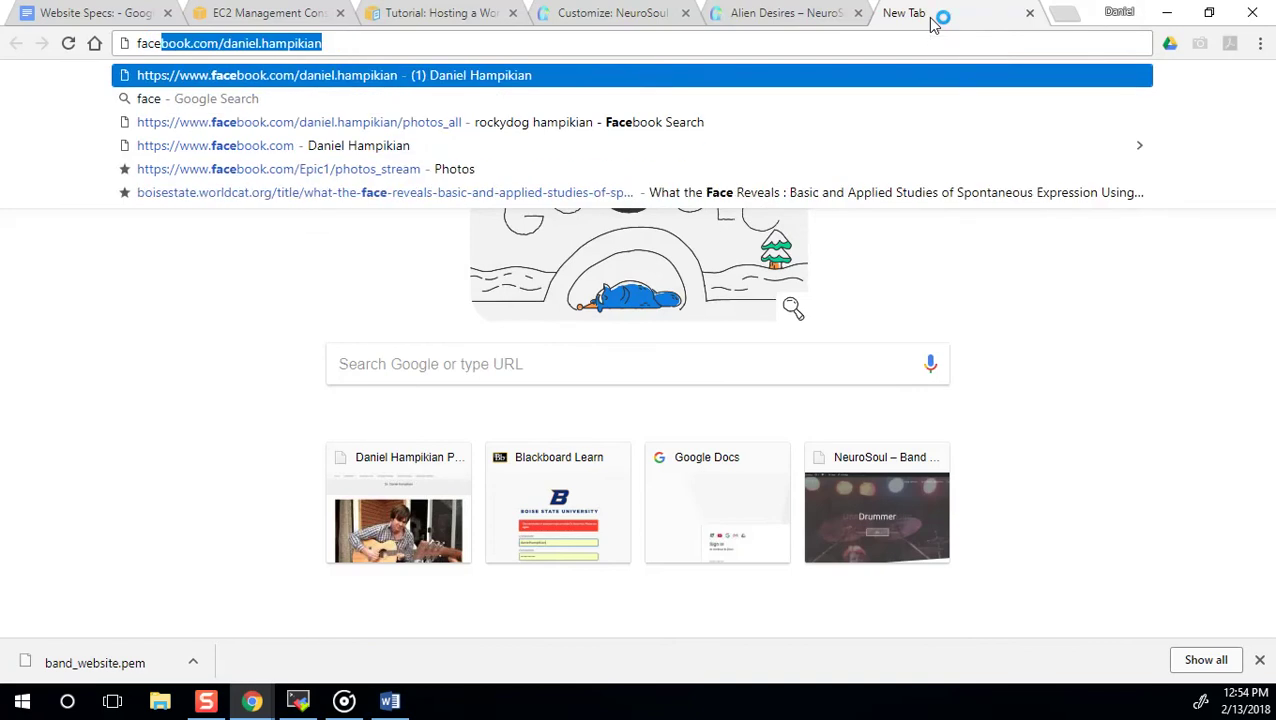
key(Return)
click(467, 43)
key(ctrl+c)
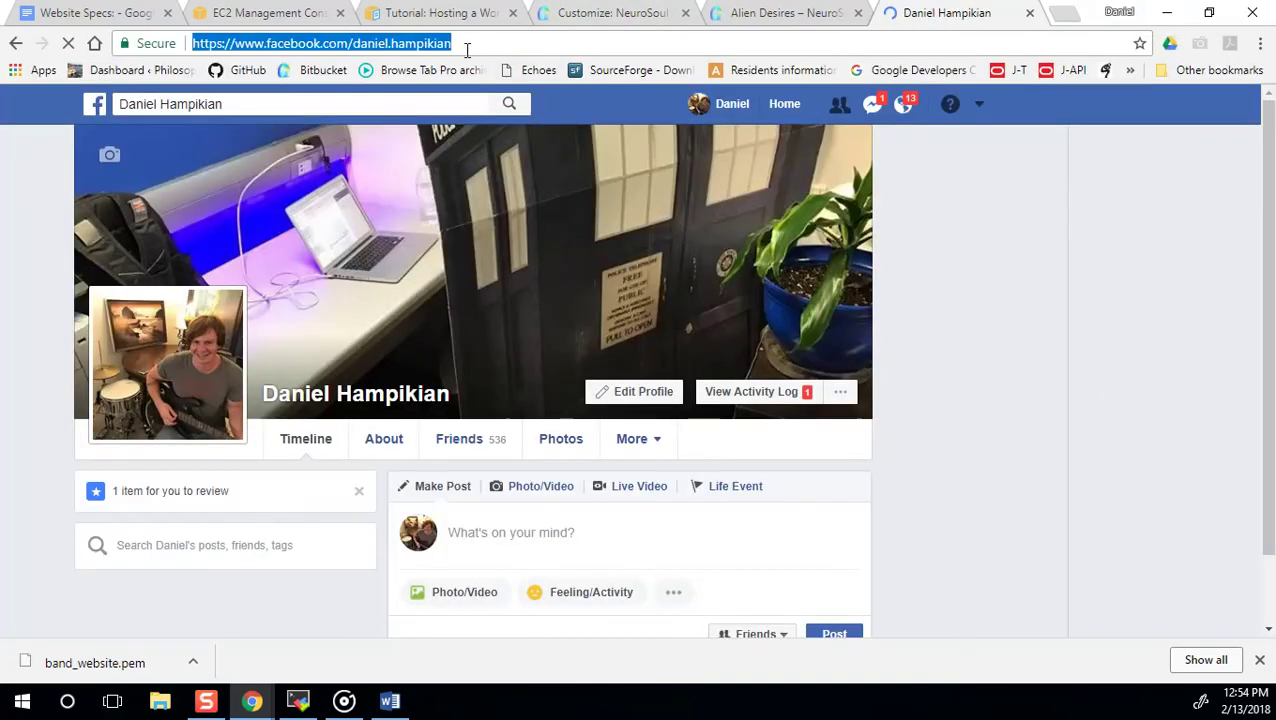
Cycle through the open browser tabs back to the site customizer.
key(ctrl+shift+Tab)
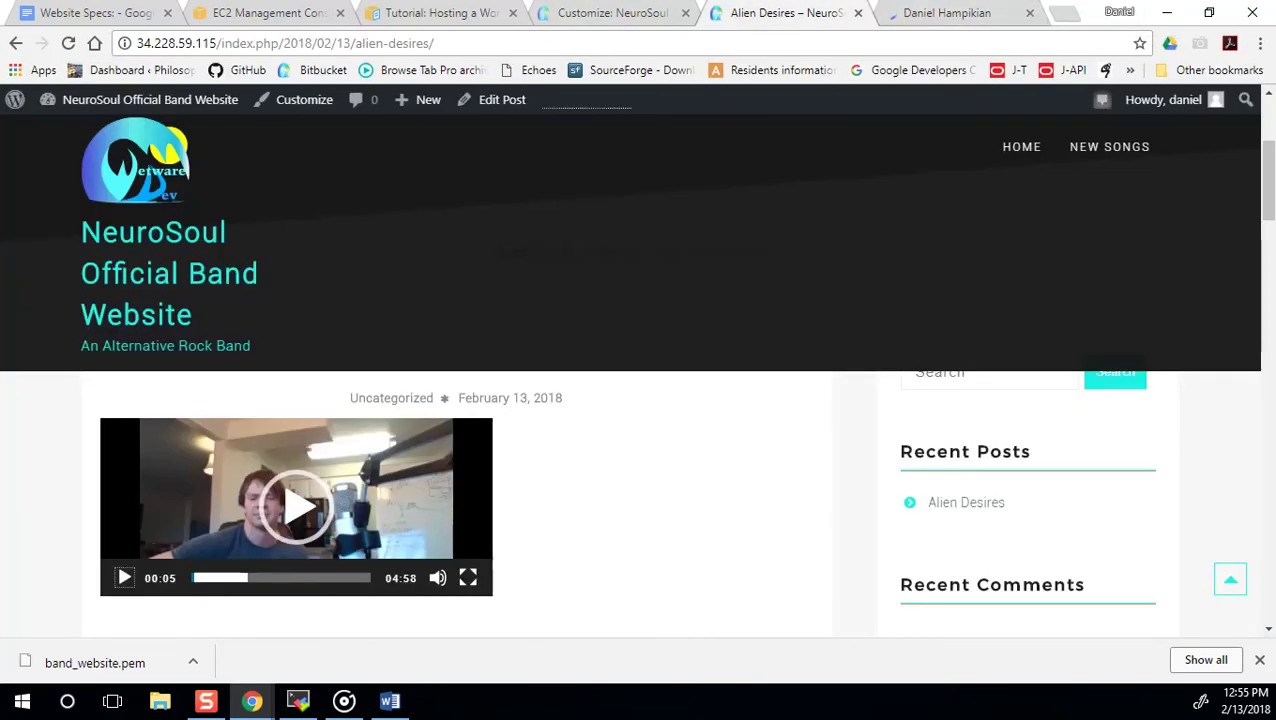
click(120, 13)
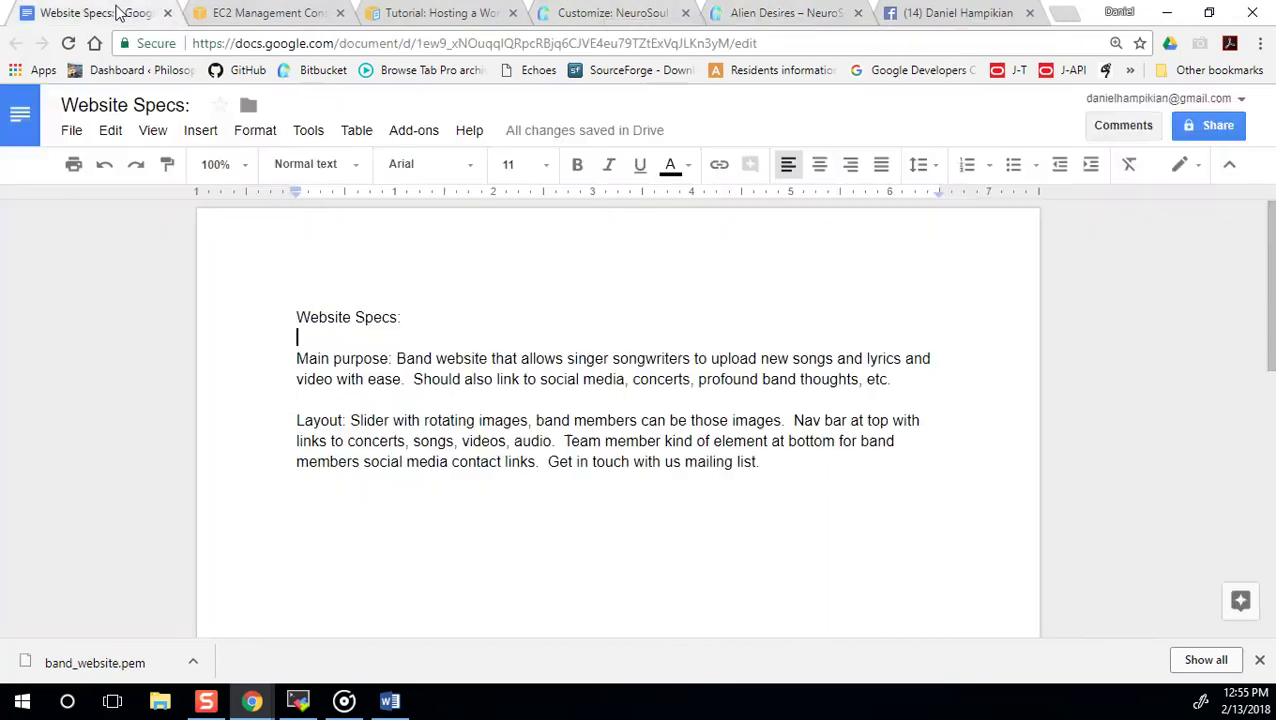
click(220, 12)
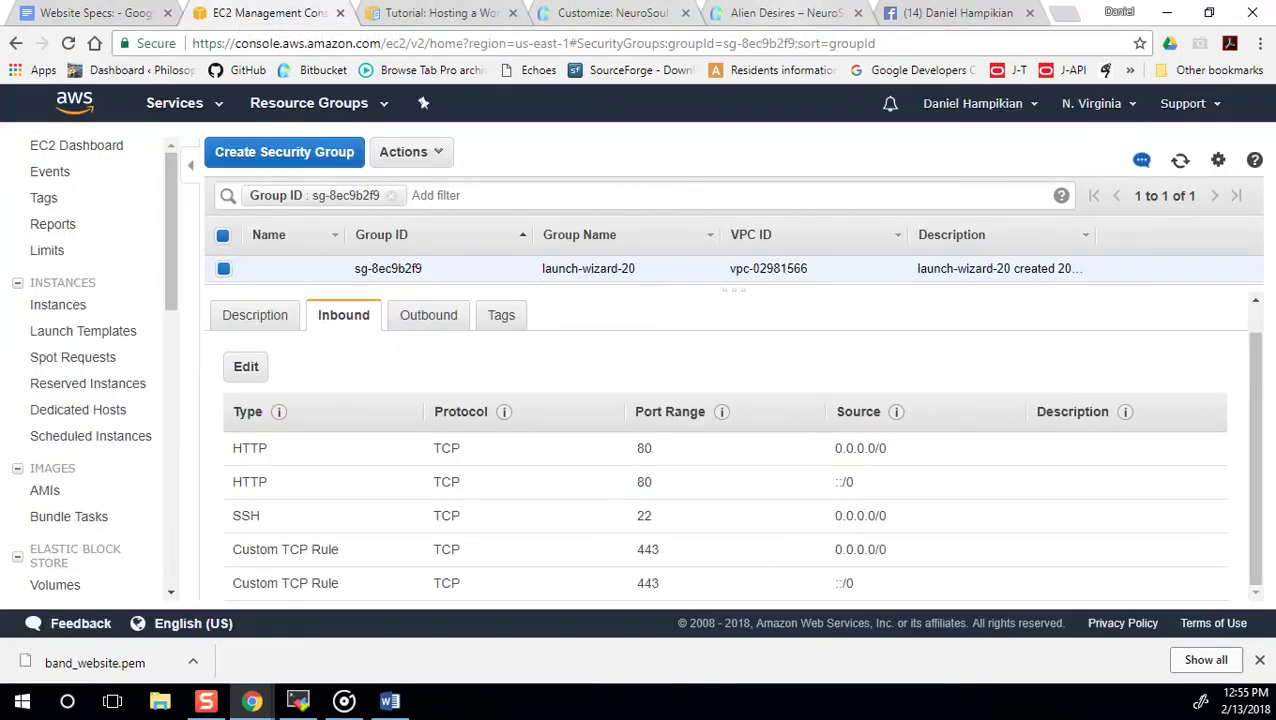
click(785, 12)
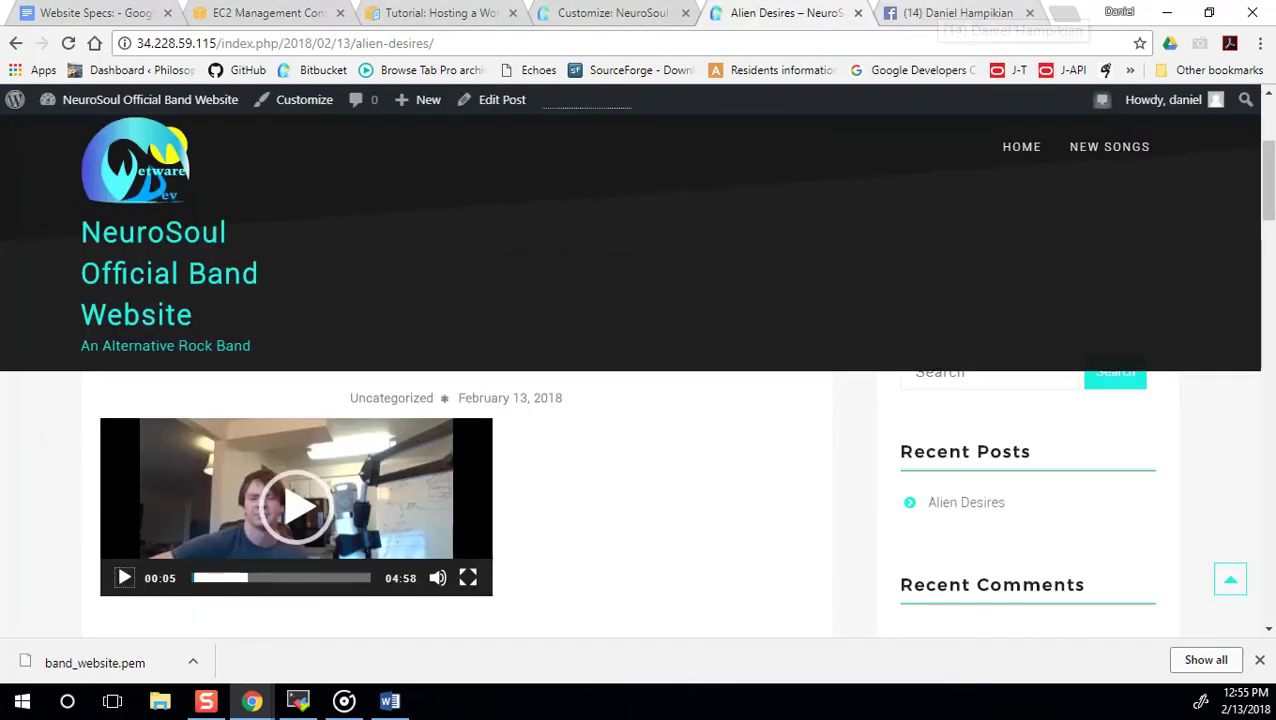
key(ctrl+shift+Tab)
Paste the Facebook profile address into the Social-Icon-3 field and review the widget fields.
click(81, 512)
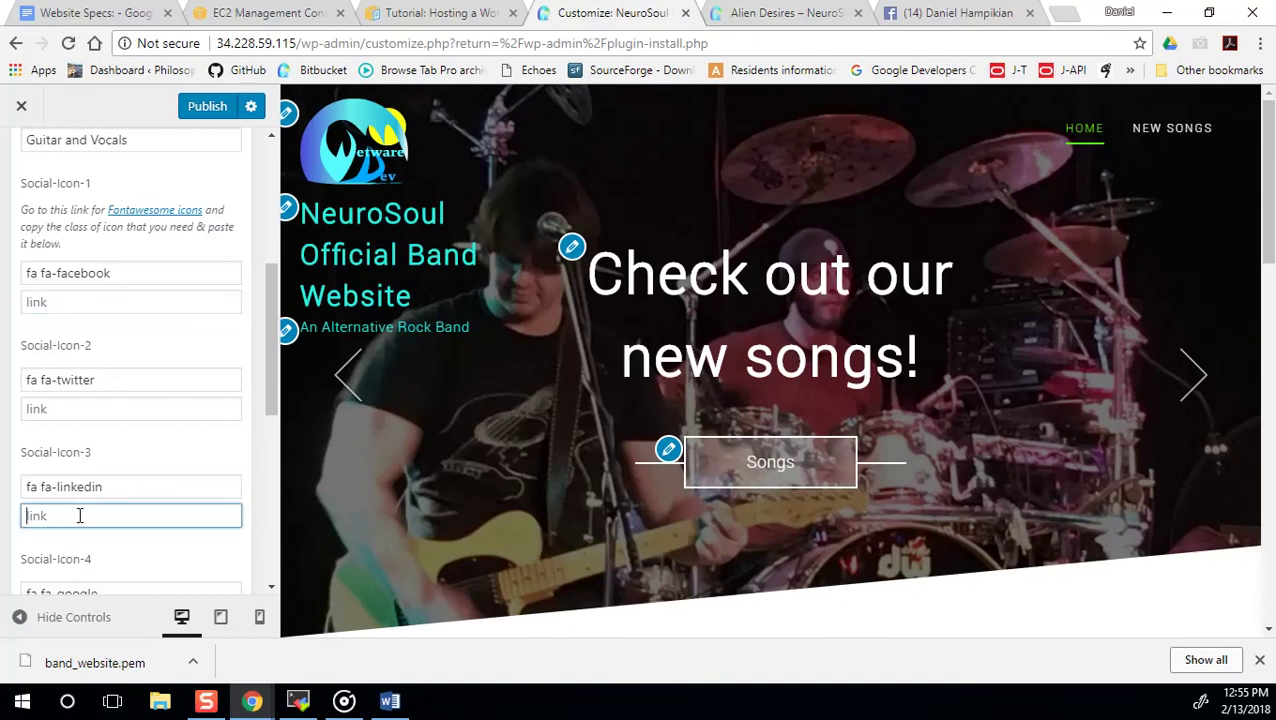
key(ctrl+v)
click(261, 436)
scroll(258, 445, down, 2)
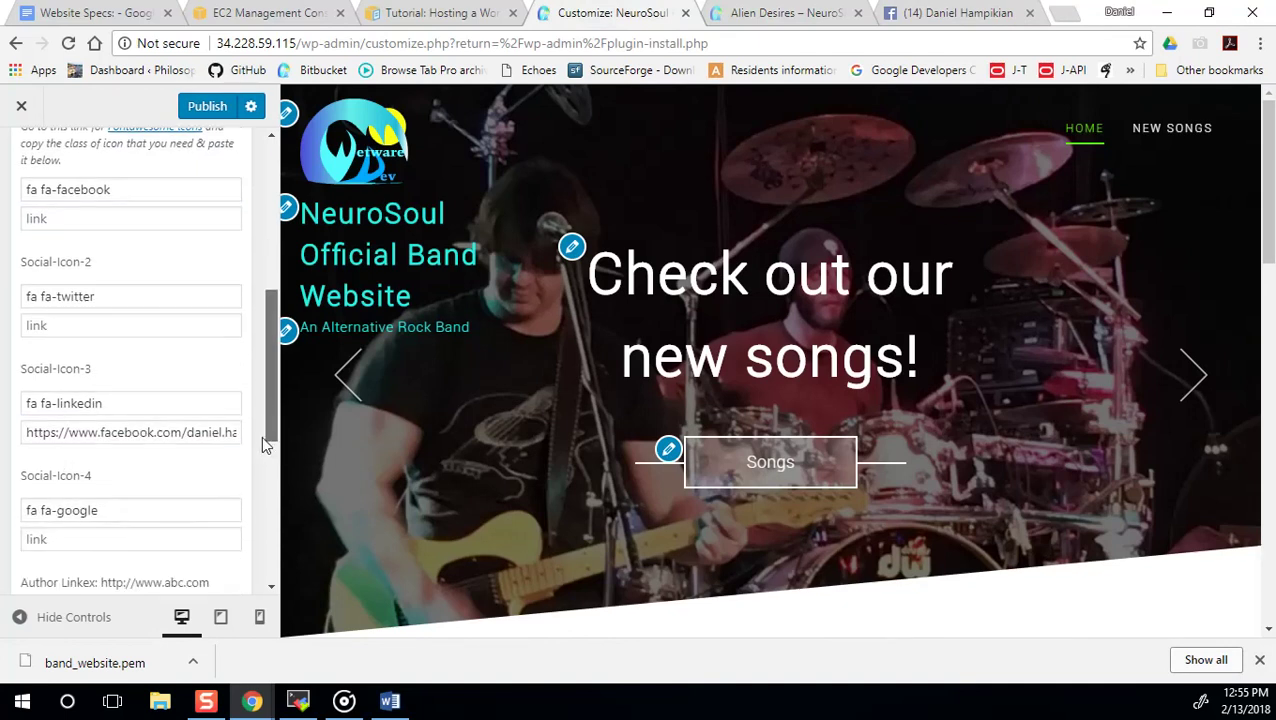
scroll(255, 482, down, 1)
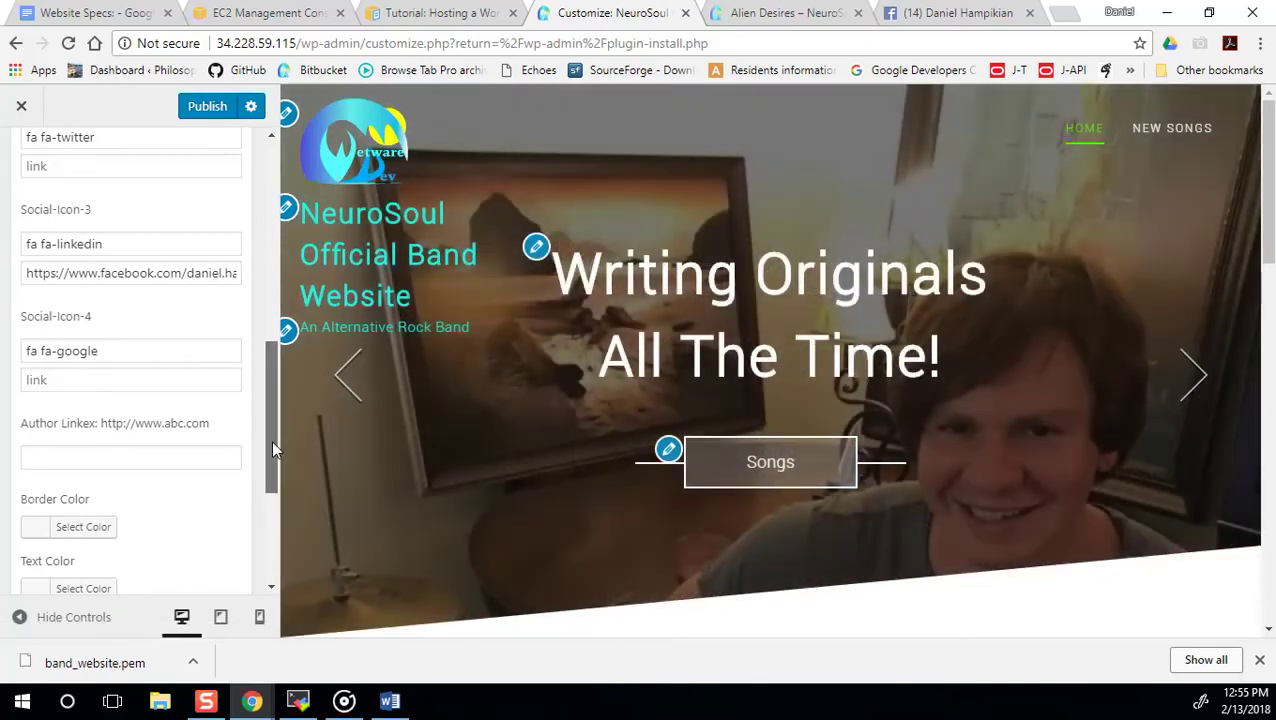
drag(271, 440, 268, 520)
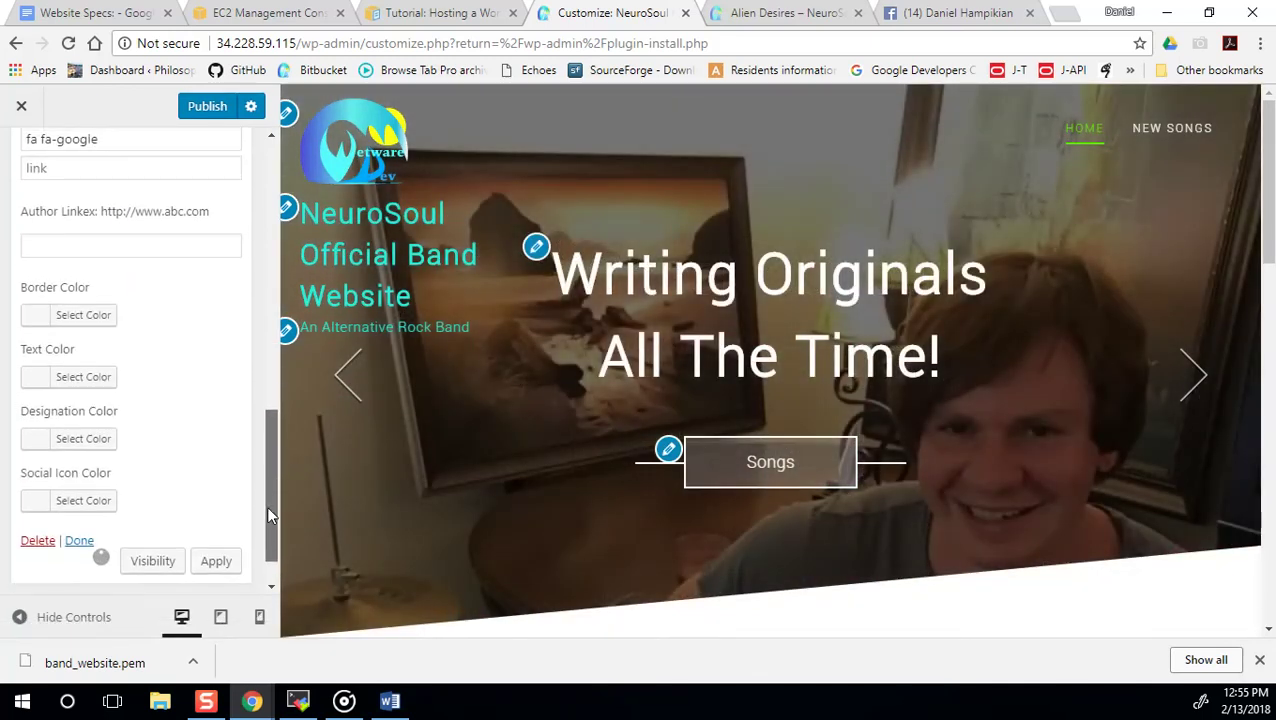
drag(267, 507, 267, 536)
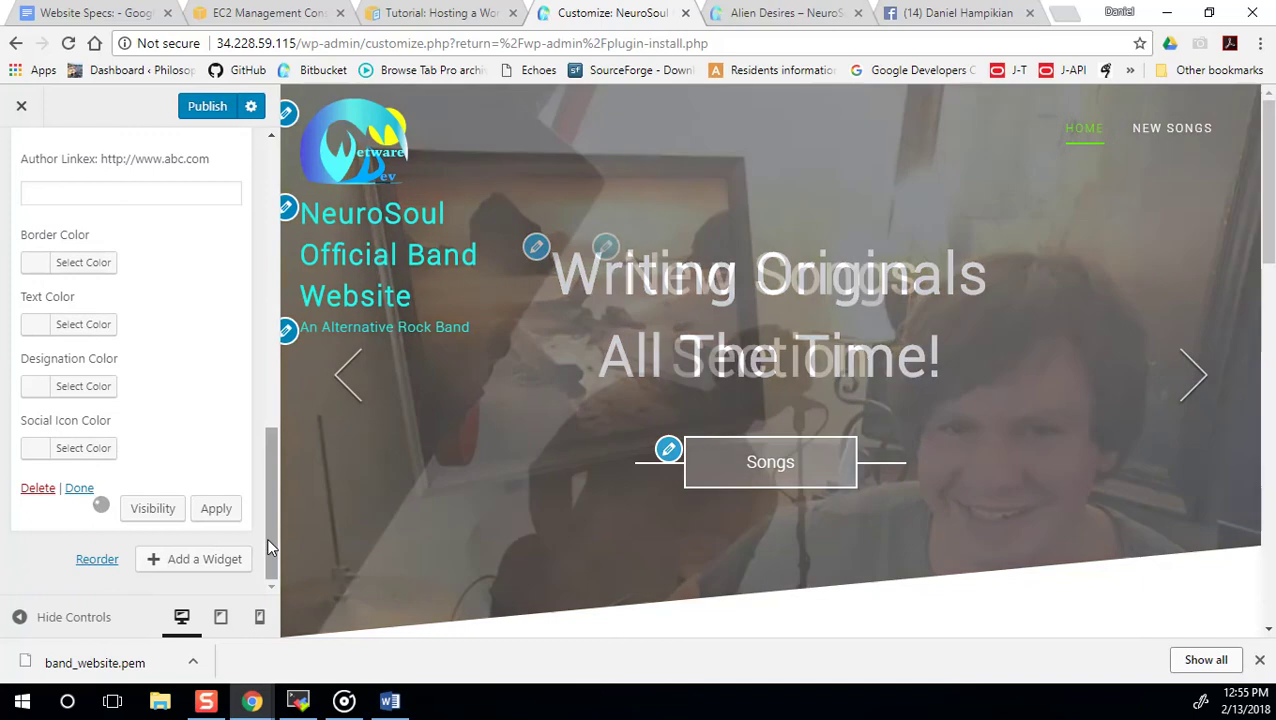
scroll(655, 465, down, 5)
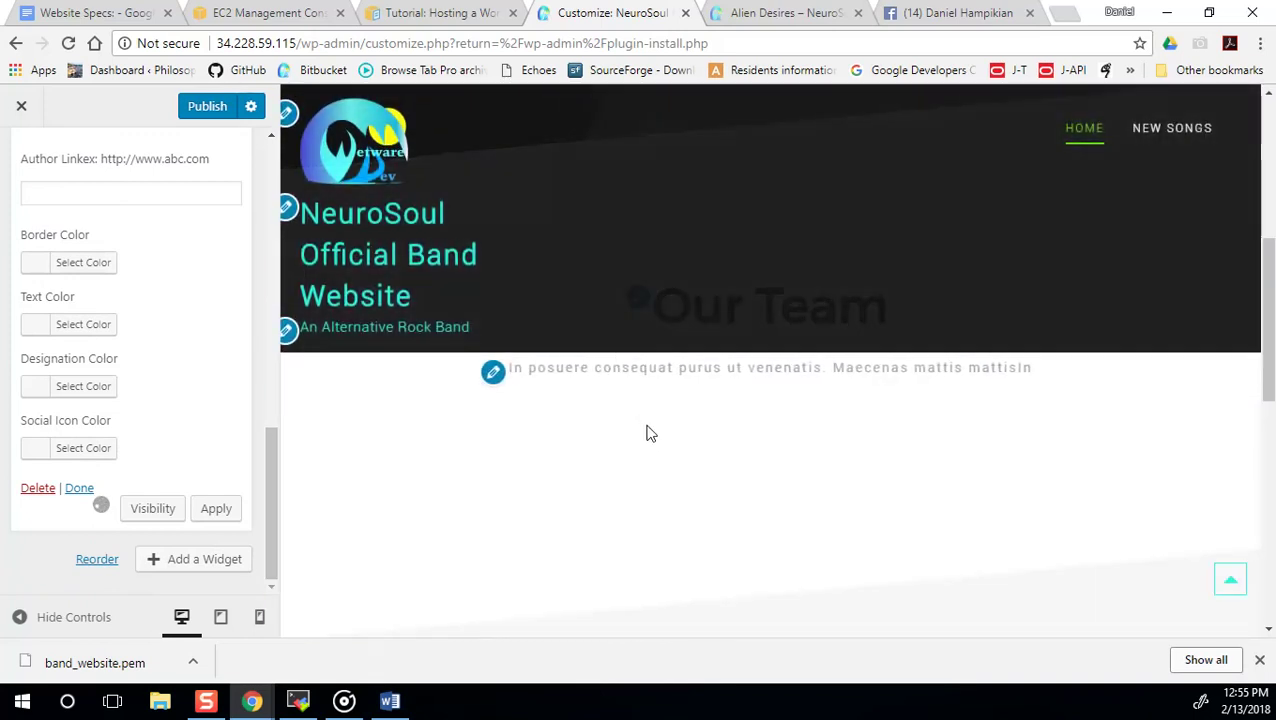
scroll(652, 441, down, 2)
scroll(652, 441, up, 3)
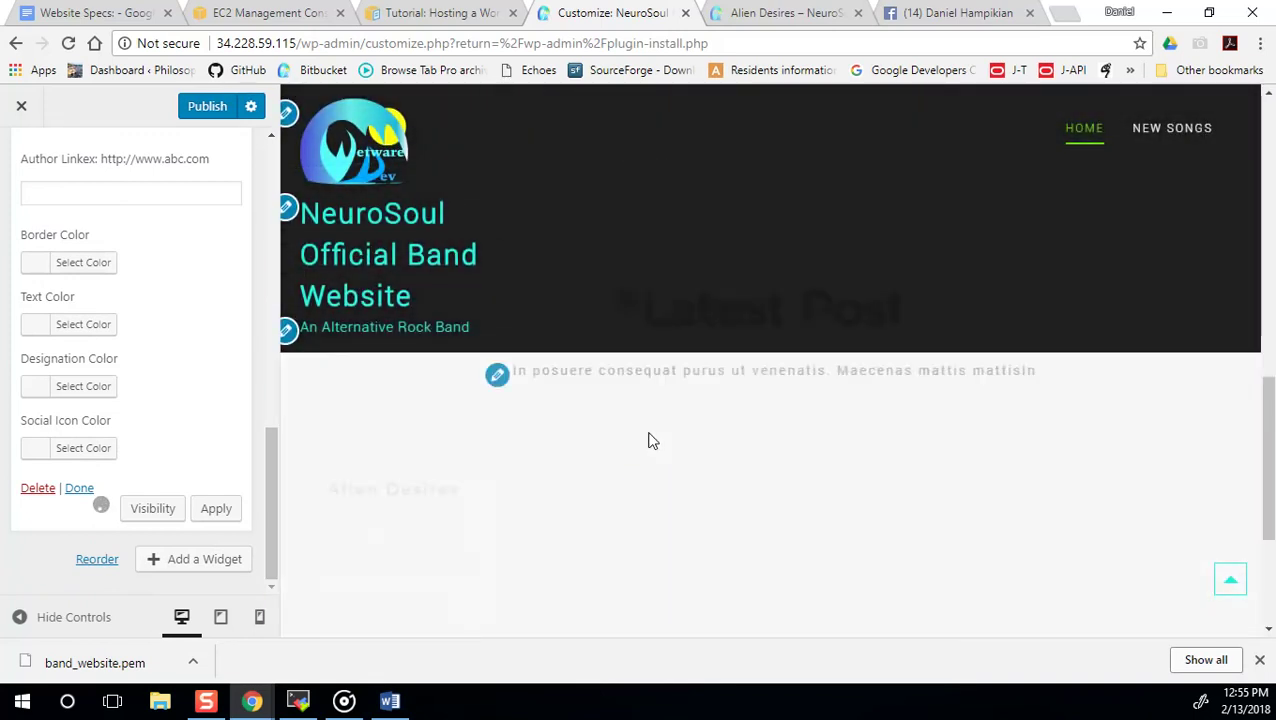
scroll(652, 455, down, 2)
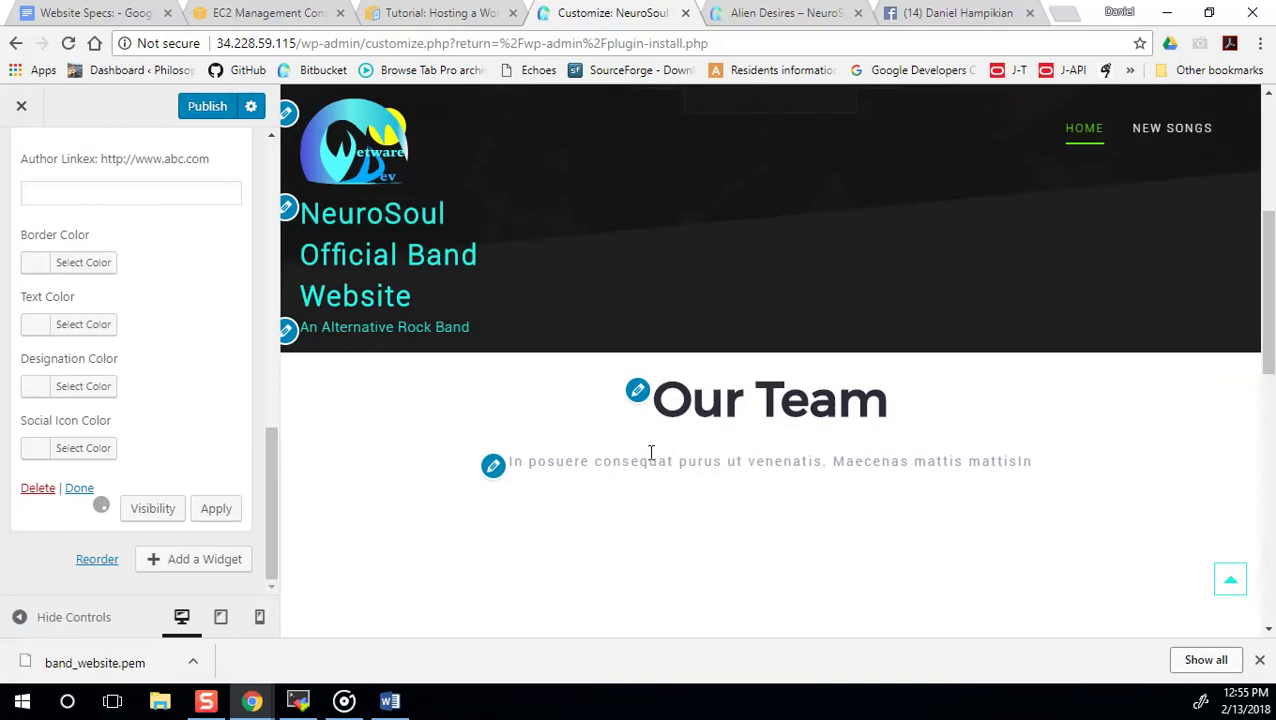
scroll(134, 317, up, 10)
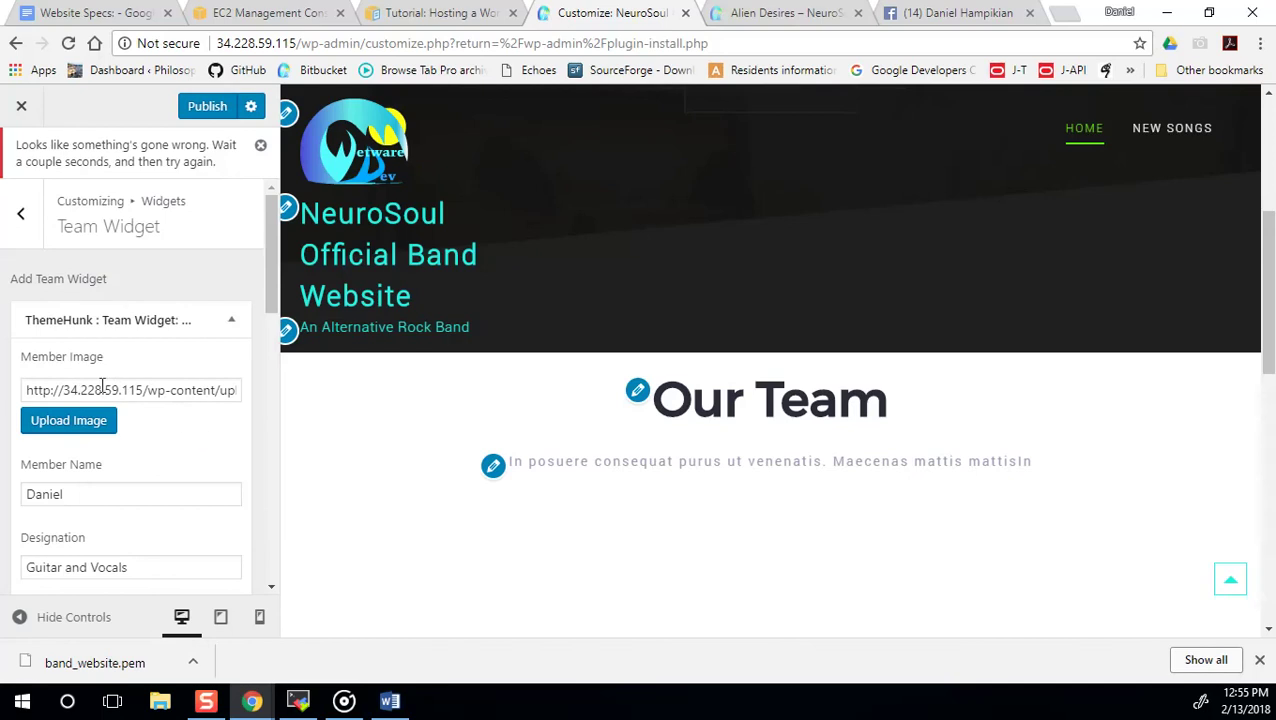
Re-insert the guitarist photo as the team member image.
click(78, 392)
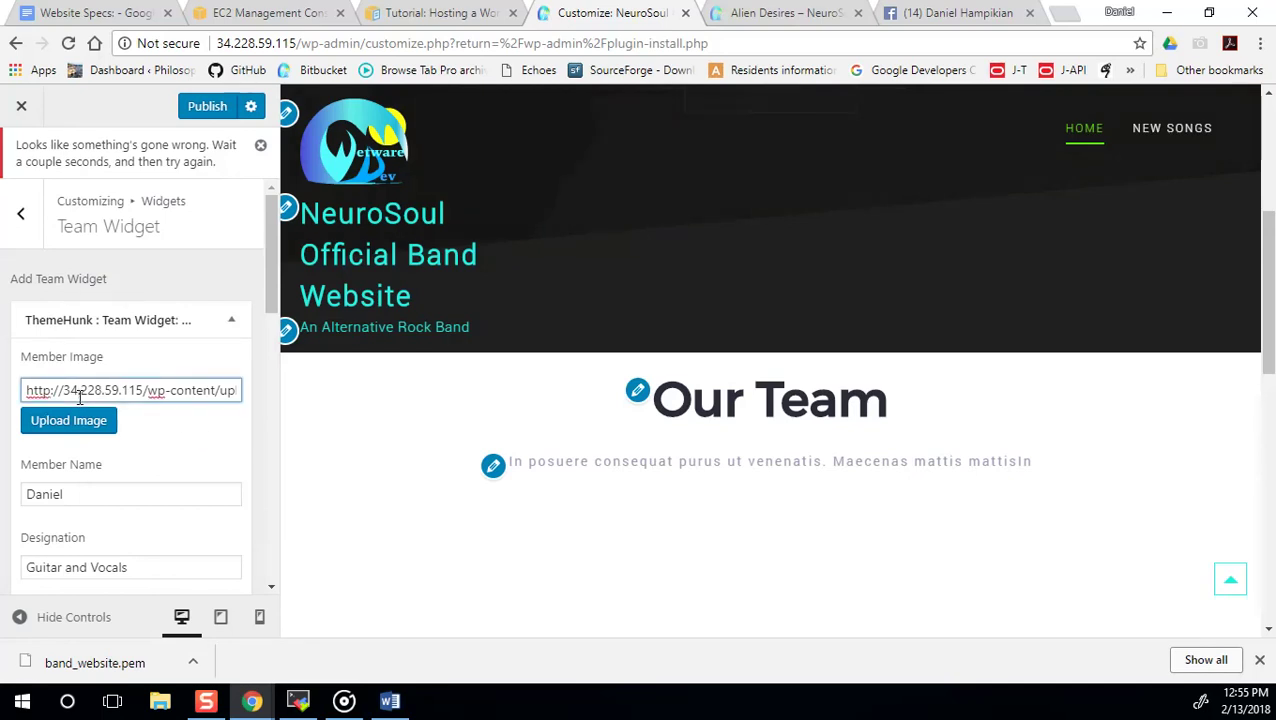
click(78, 424)
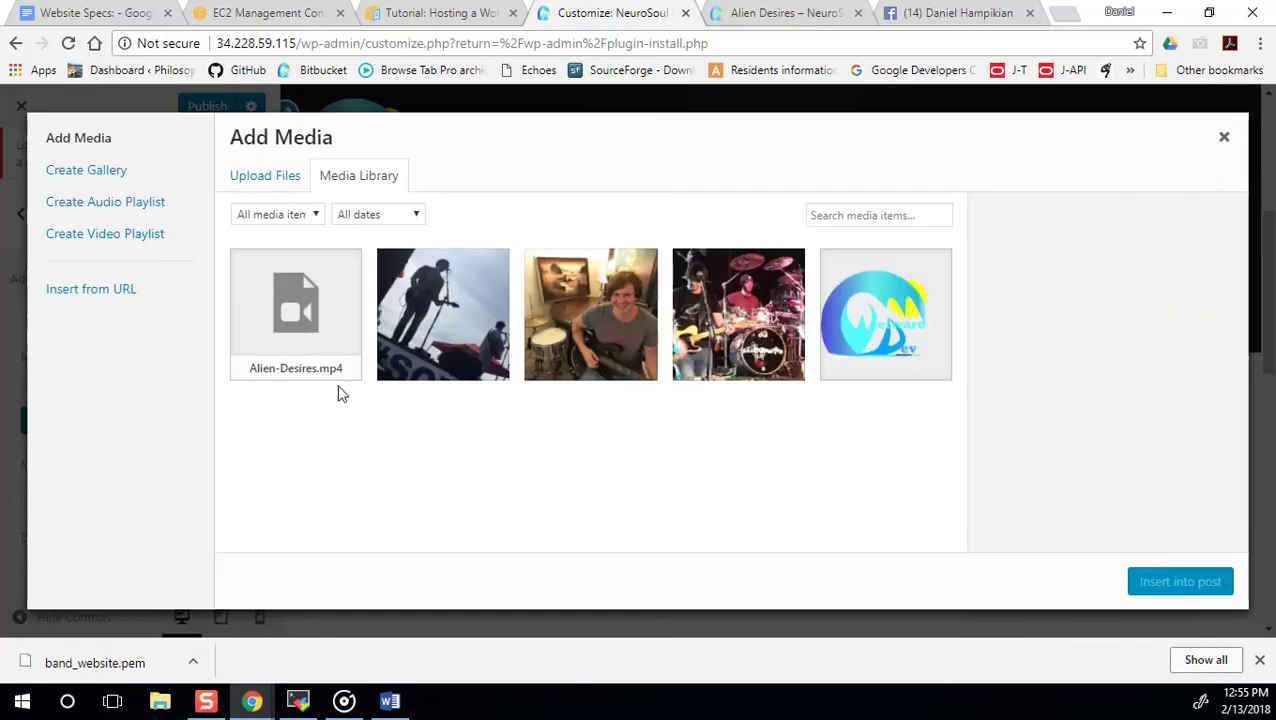
click(580, 322)
click(1190, 590)
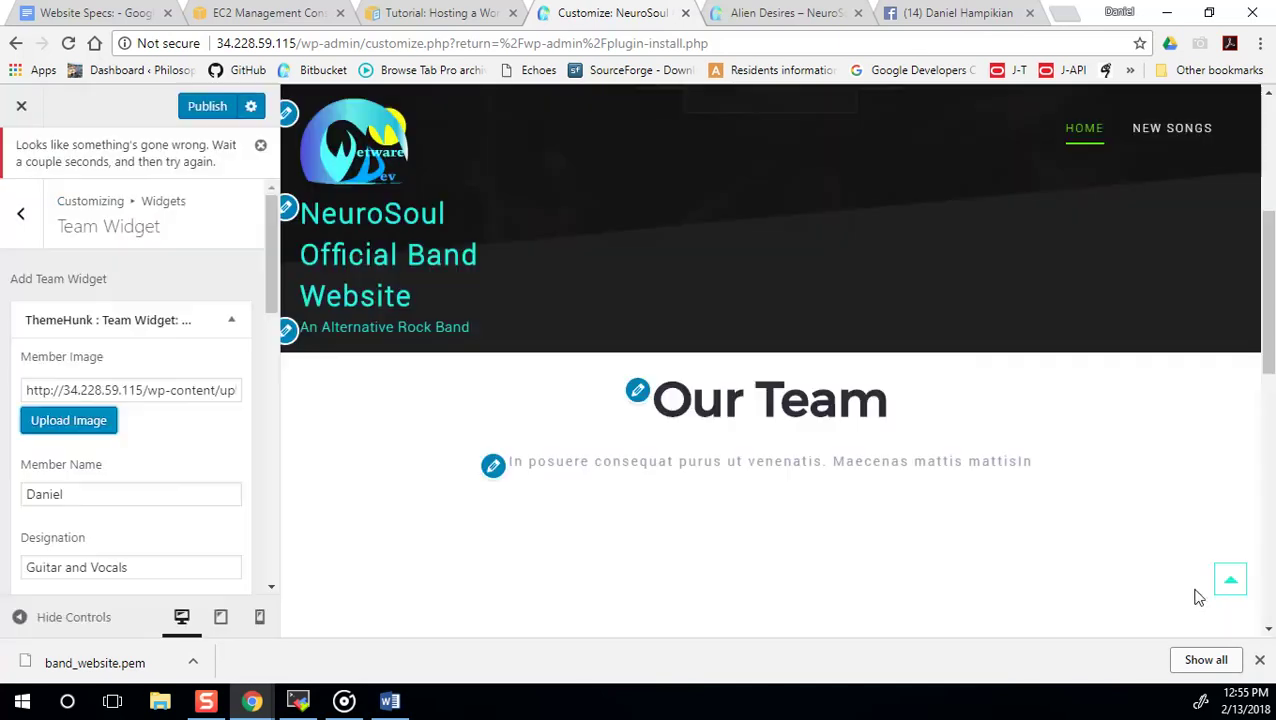
Rerun 'sudo service httpd restart' over SSH and publish the customizer changes.
click(212, 119)
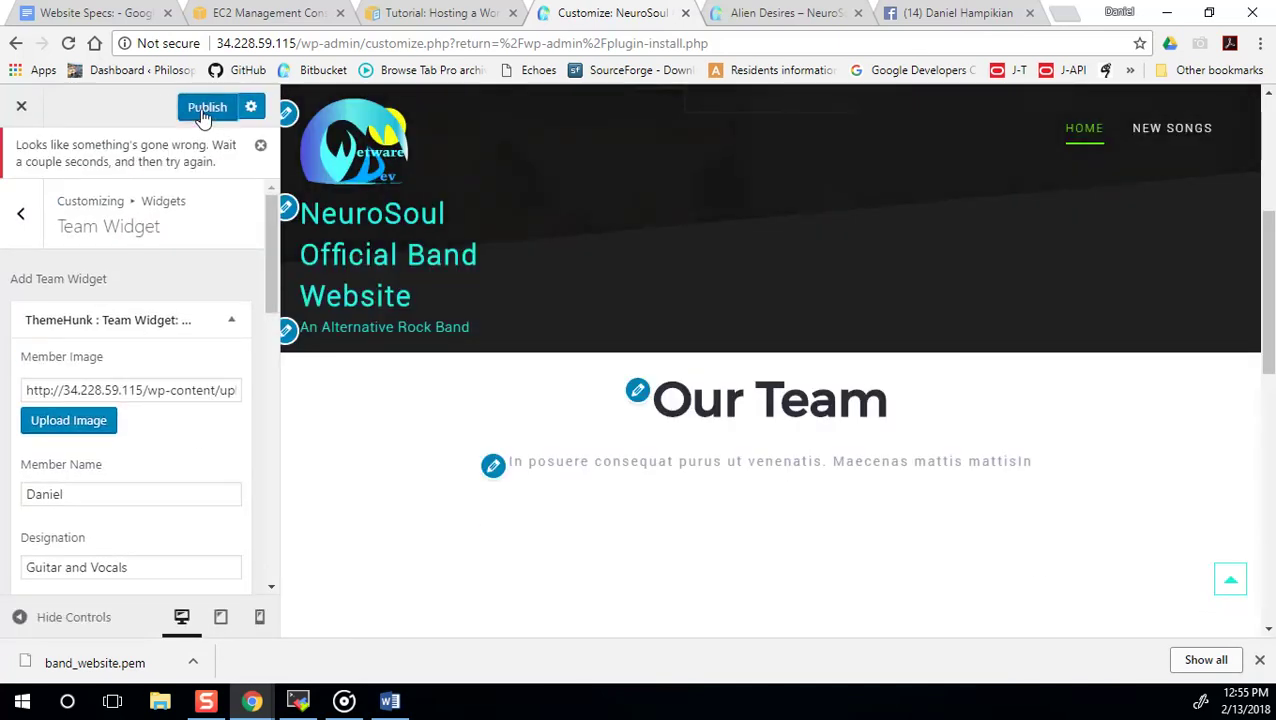
click(205, 119)
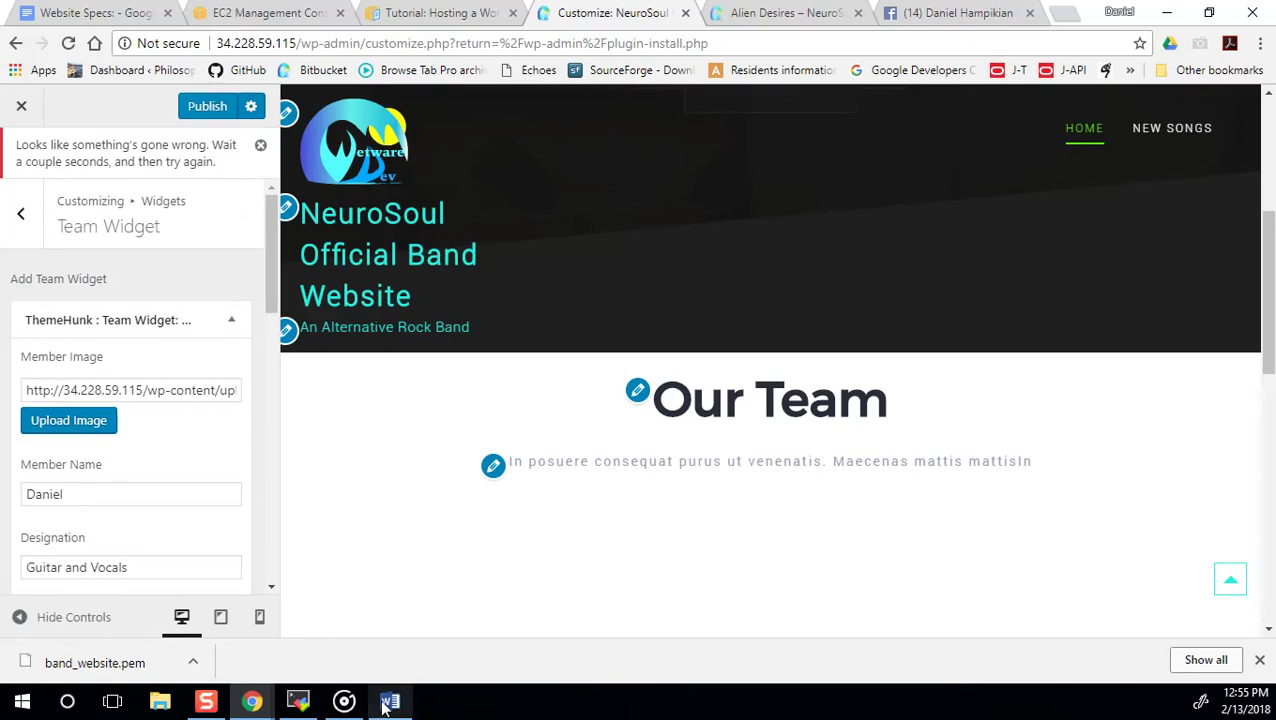
click(297, 701)
key(Up)
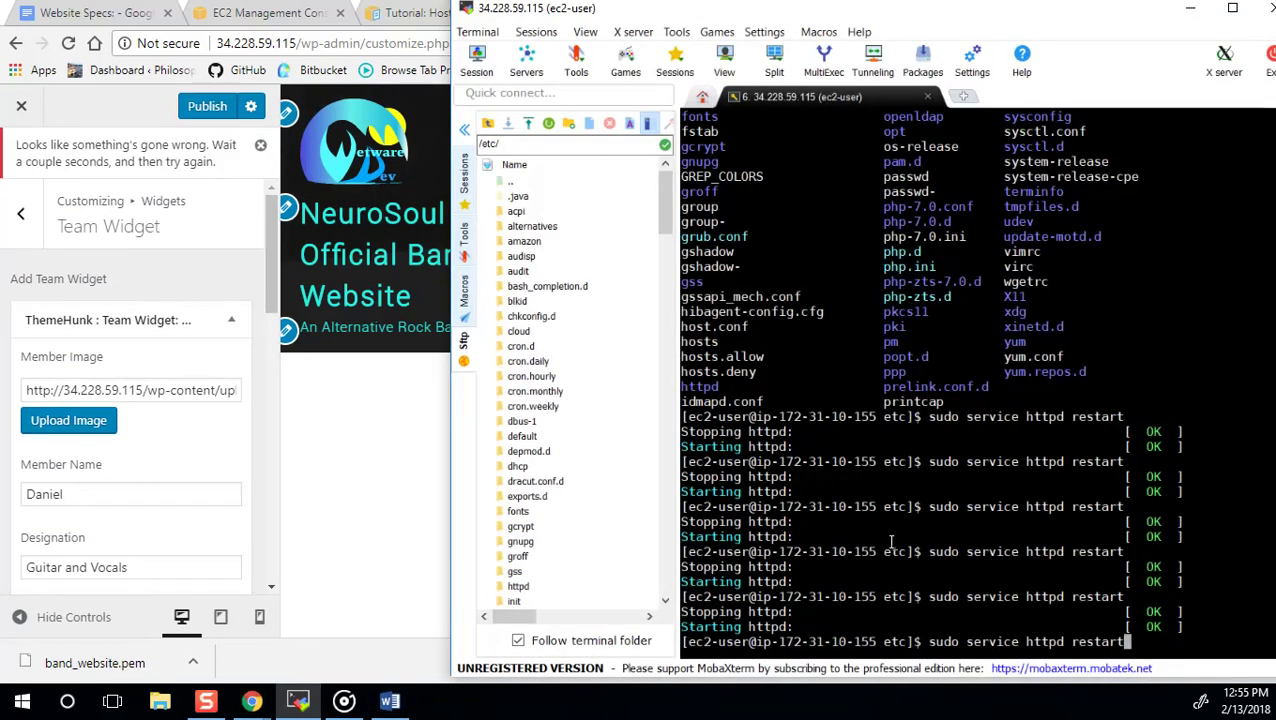
key(Return)
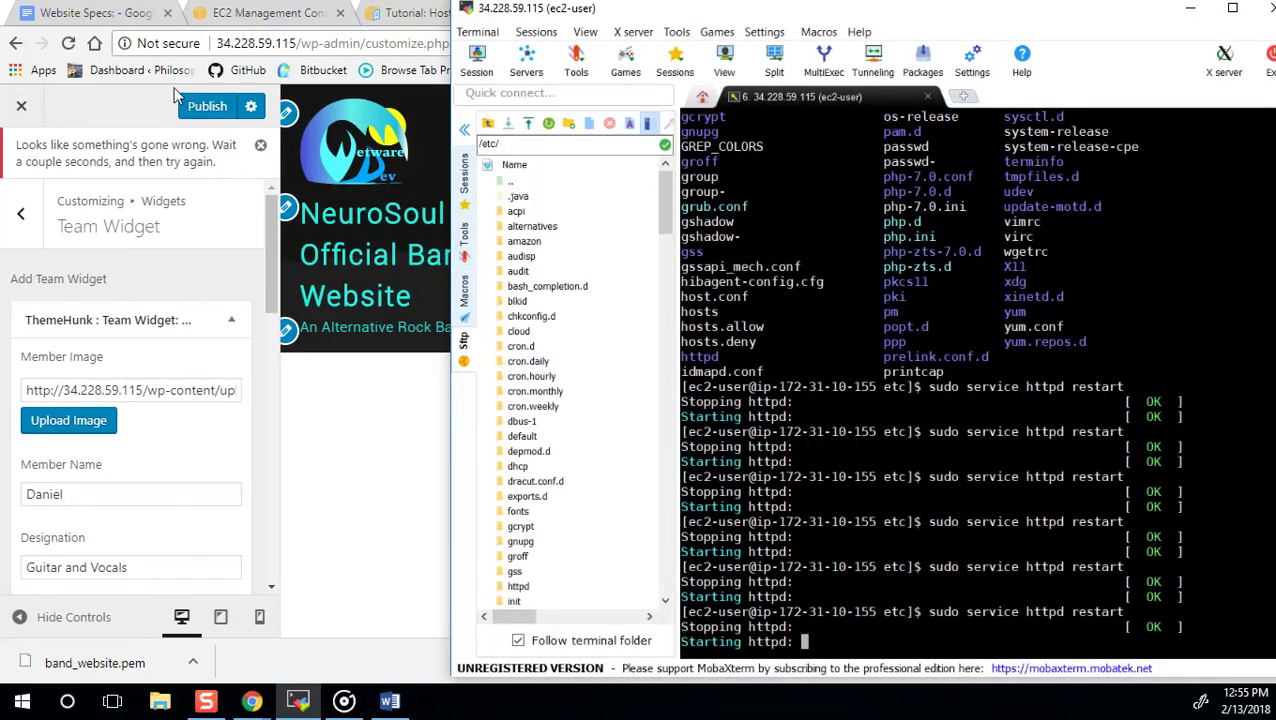
click(210, 108)
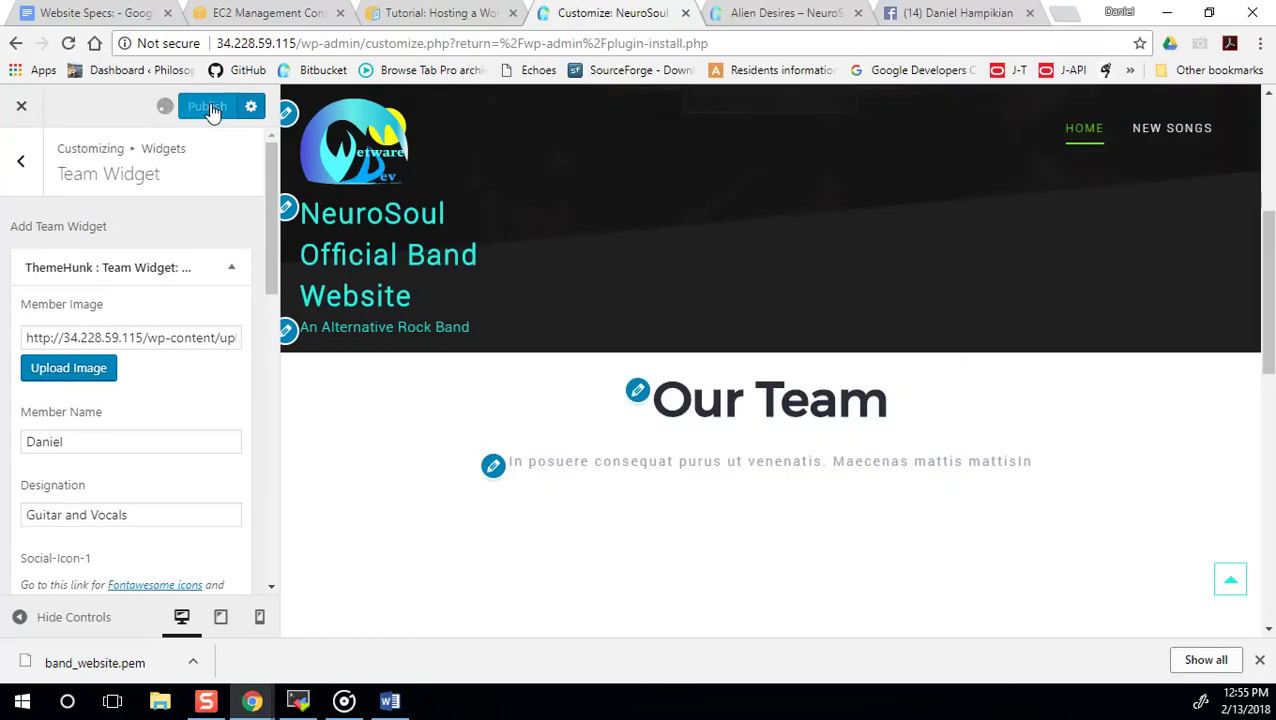
Close and reopen the site Customizer, scrolling the preview to the published Our Team card.
click(20, 110)
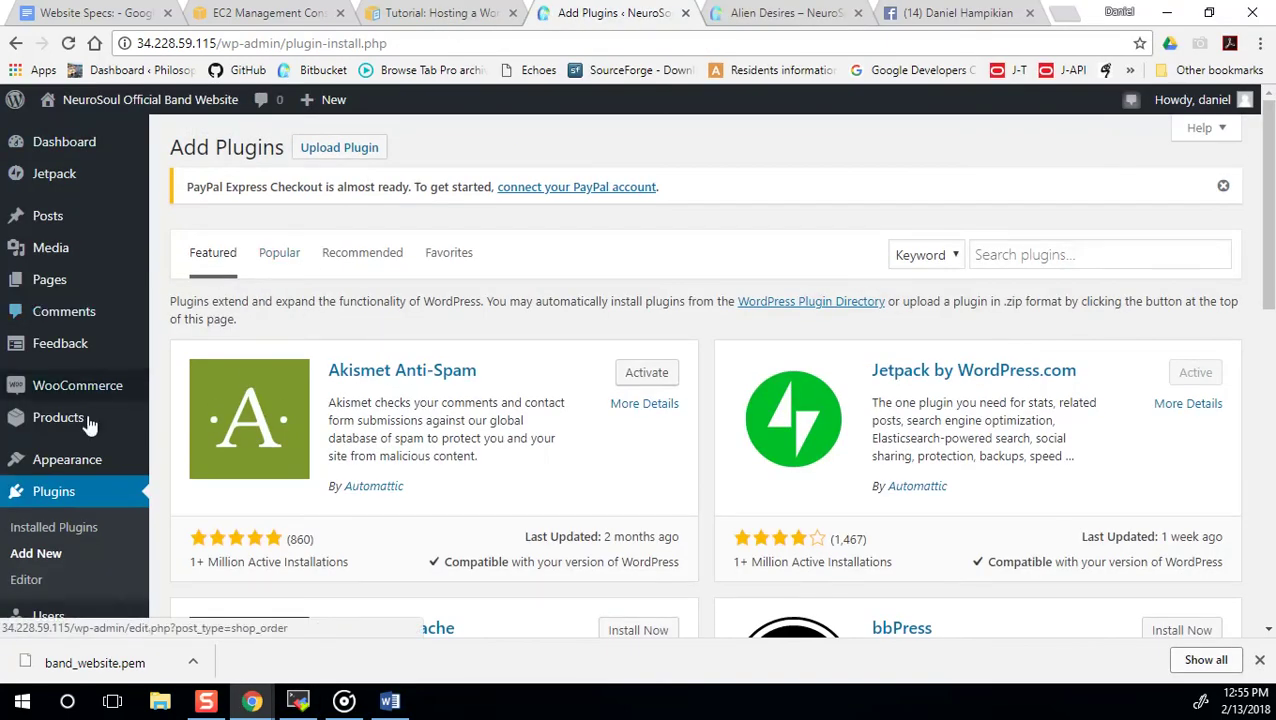
mouse_move(78, 474)
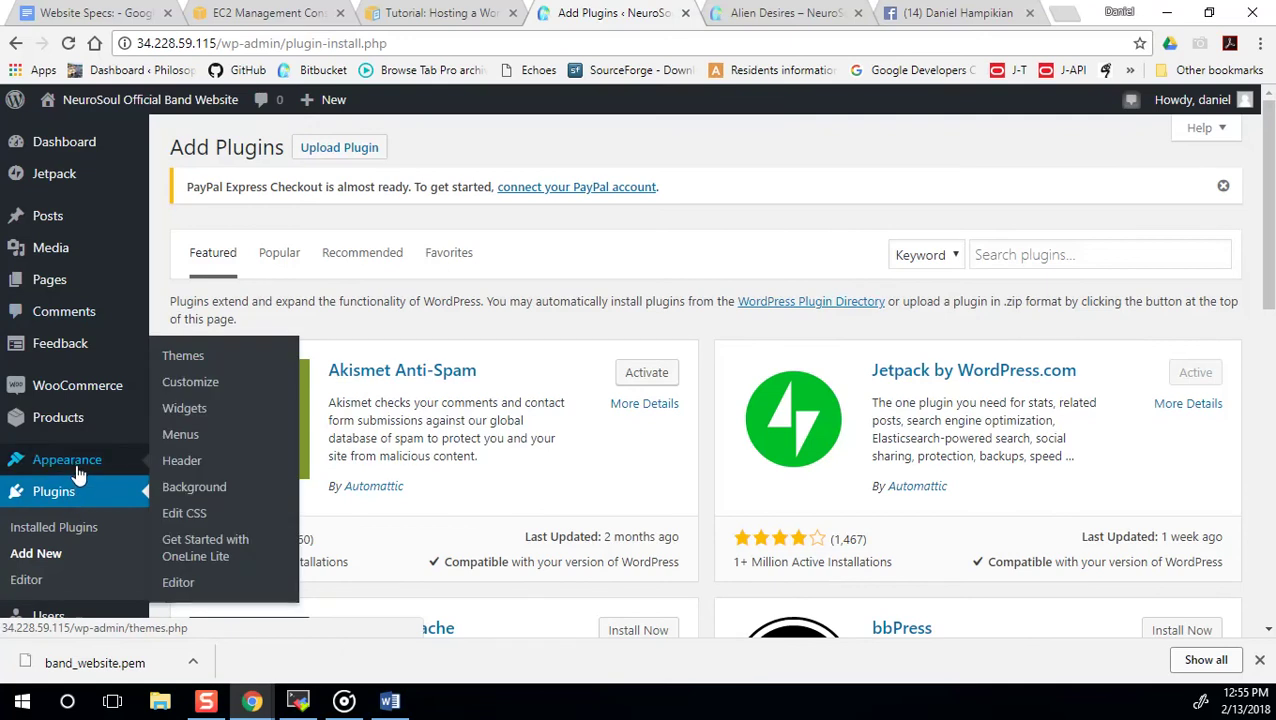
click(192, 382)
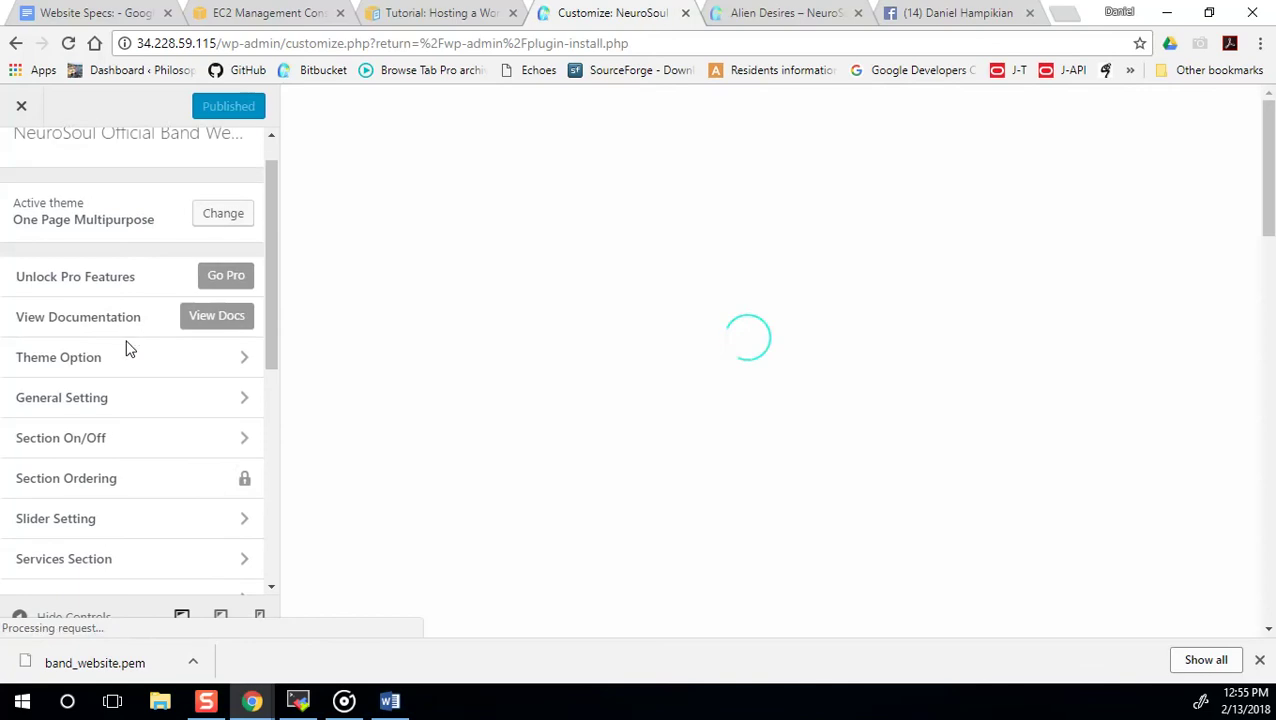
scroll(125, 347, down, 3)
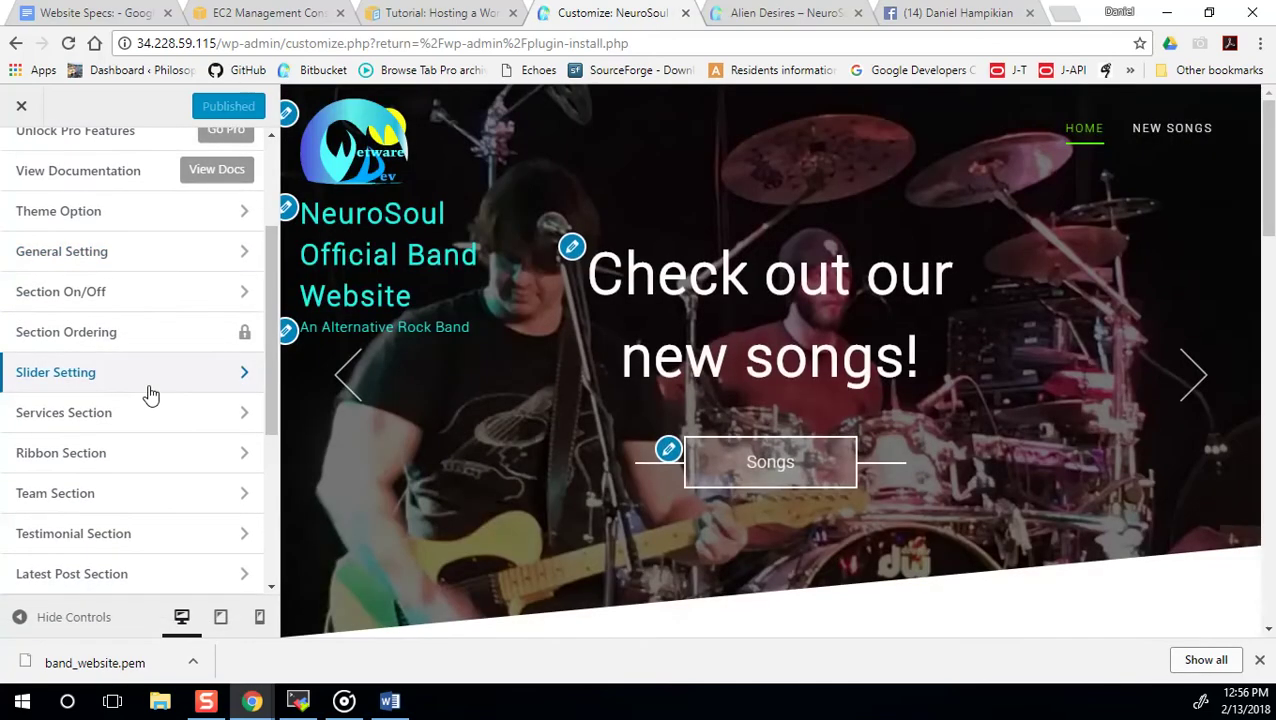
scroll(678, 459, down, 5)
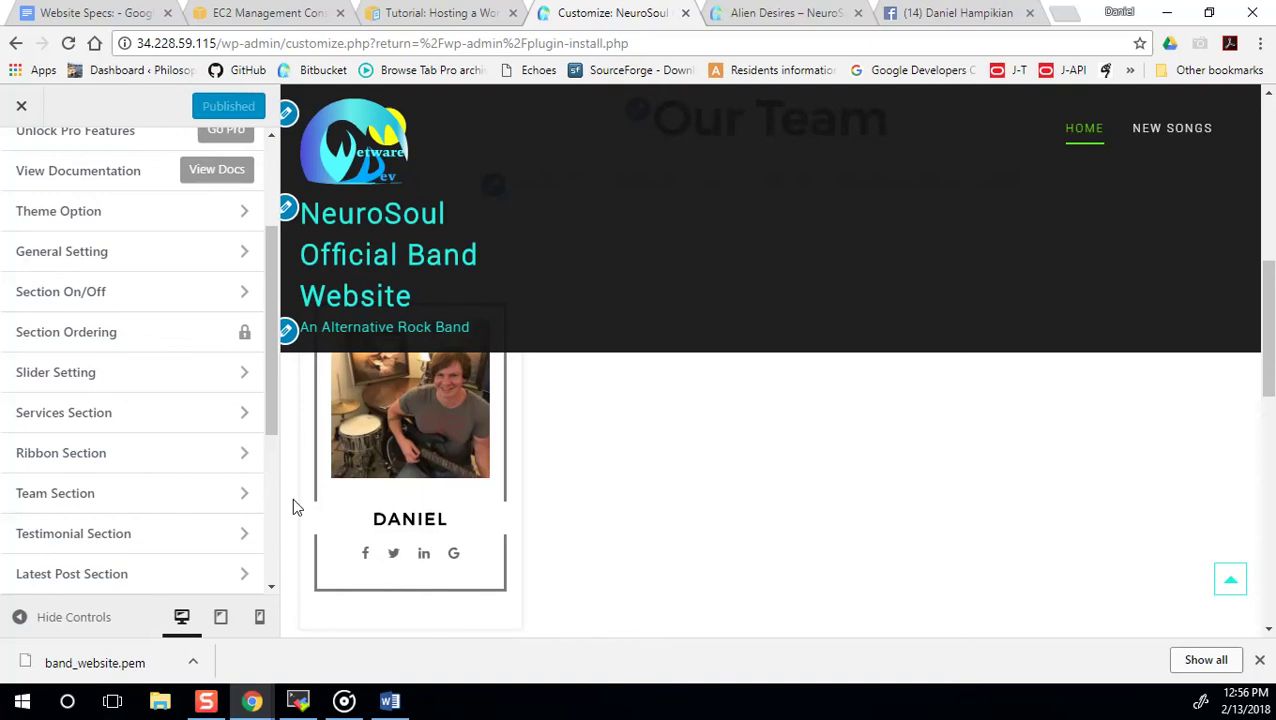
scroll(352, 499, up, 1)
scroll(350, 506, down, 2)
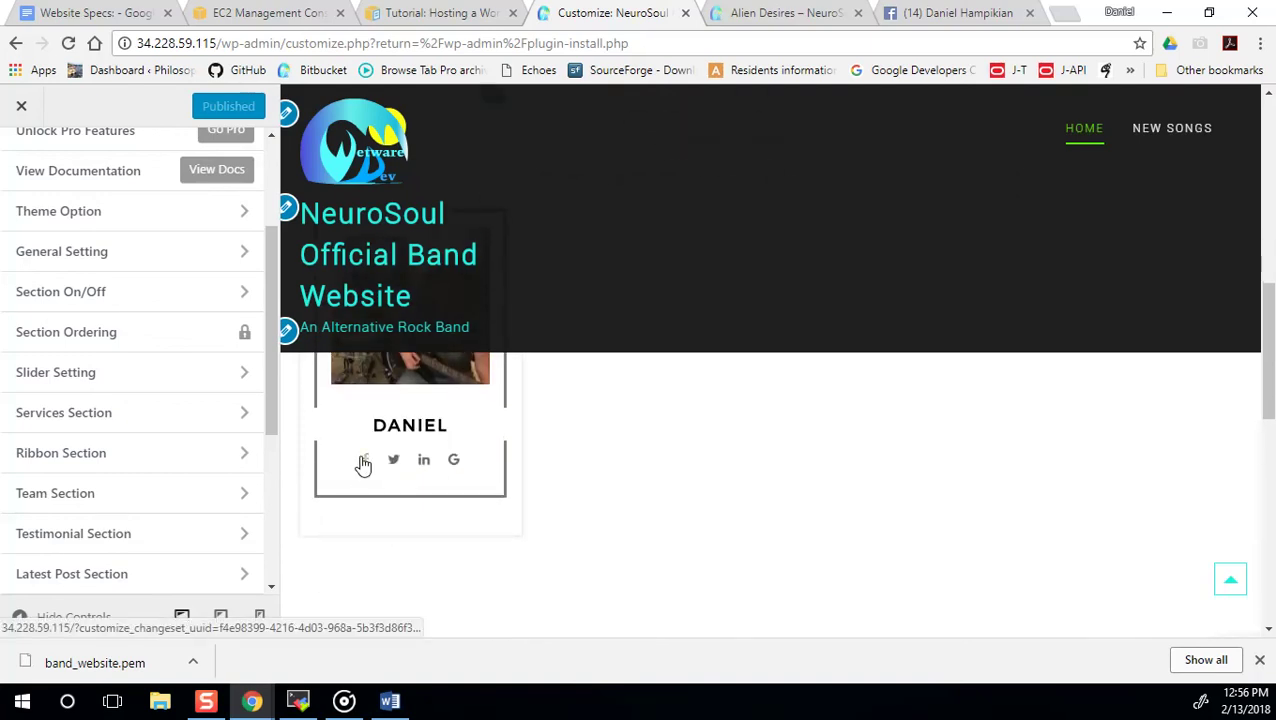
Test the team card's Facebook icon, then switch to the Alien Desires post page.
click(363, 462)
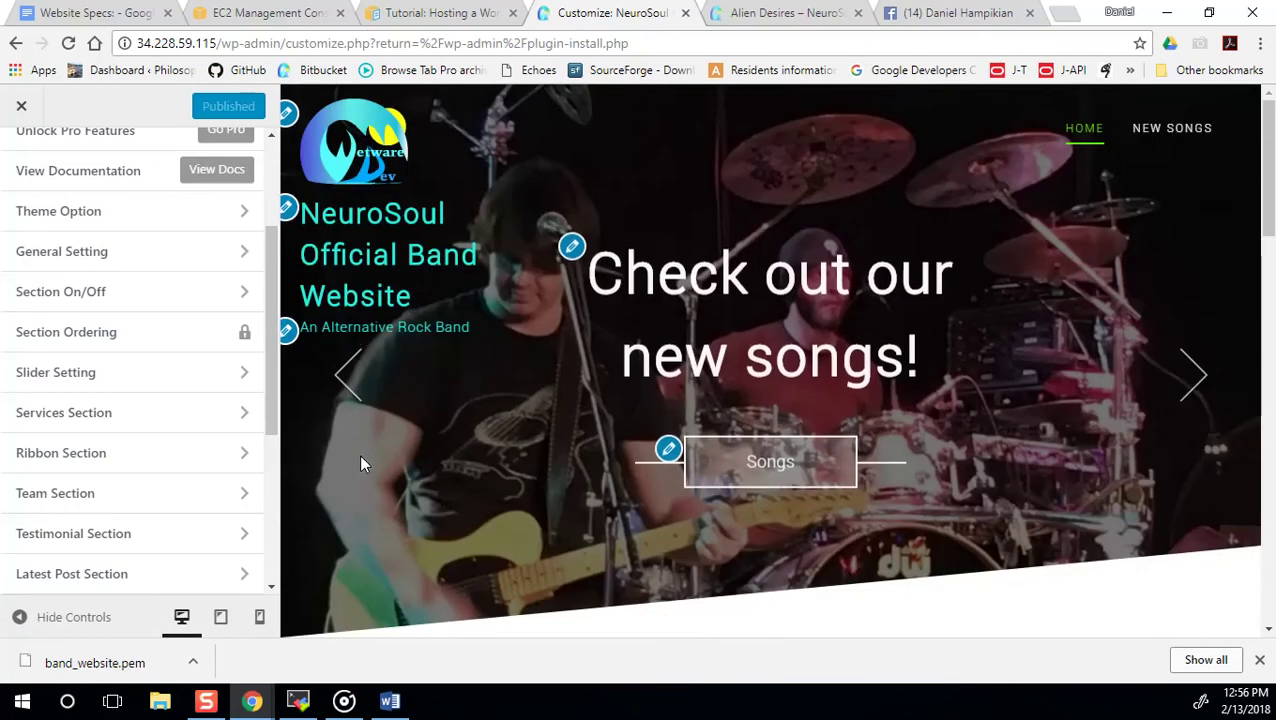
scroll(375, 460, down, 7)
scroll(379, 455, down, 3)
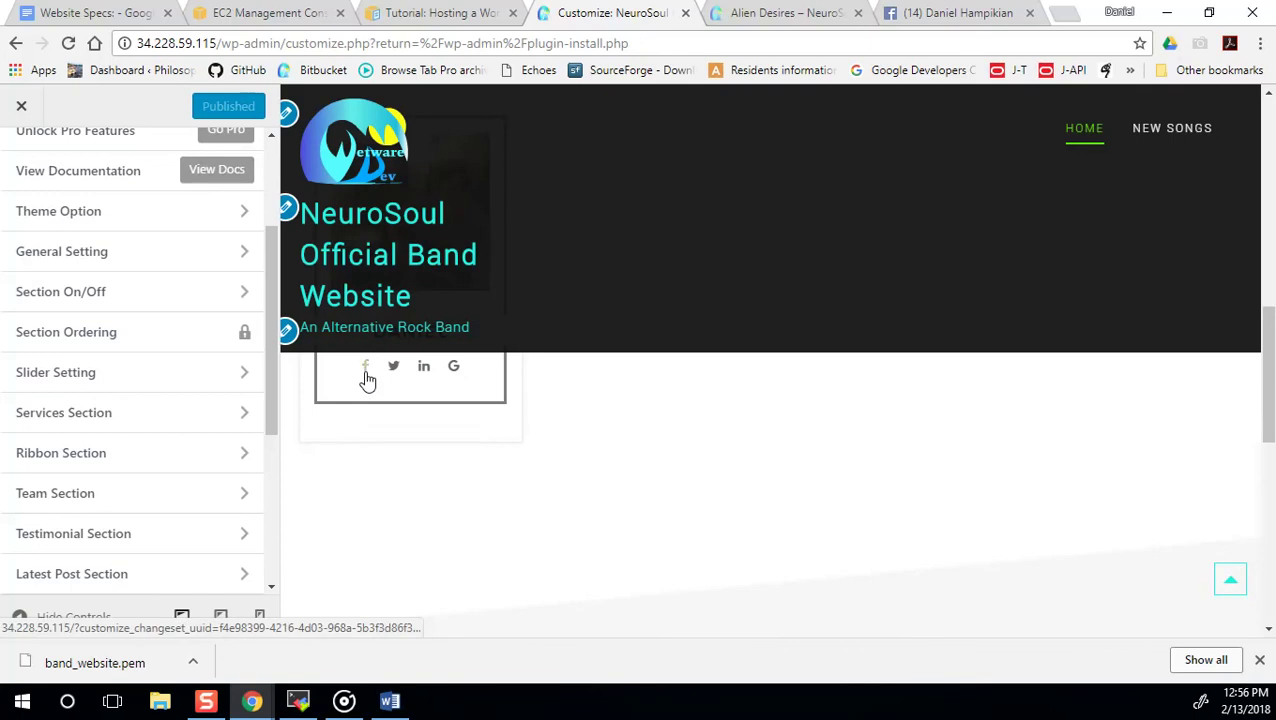
click(788, 13)
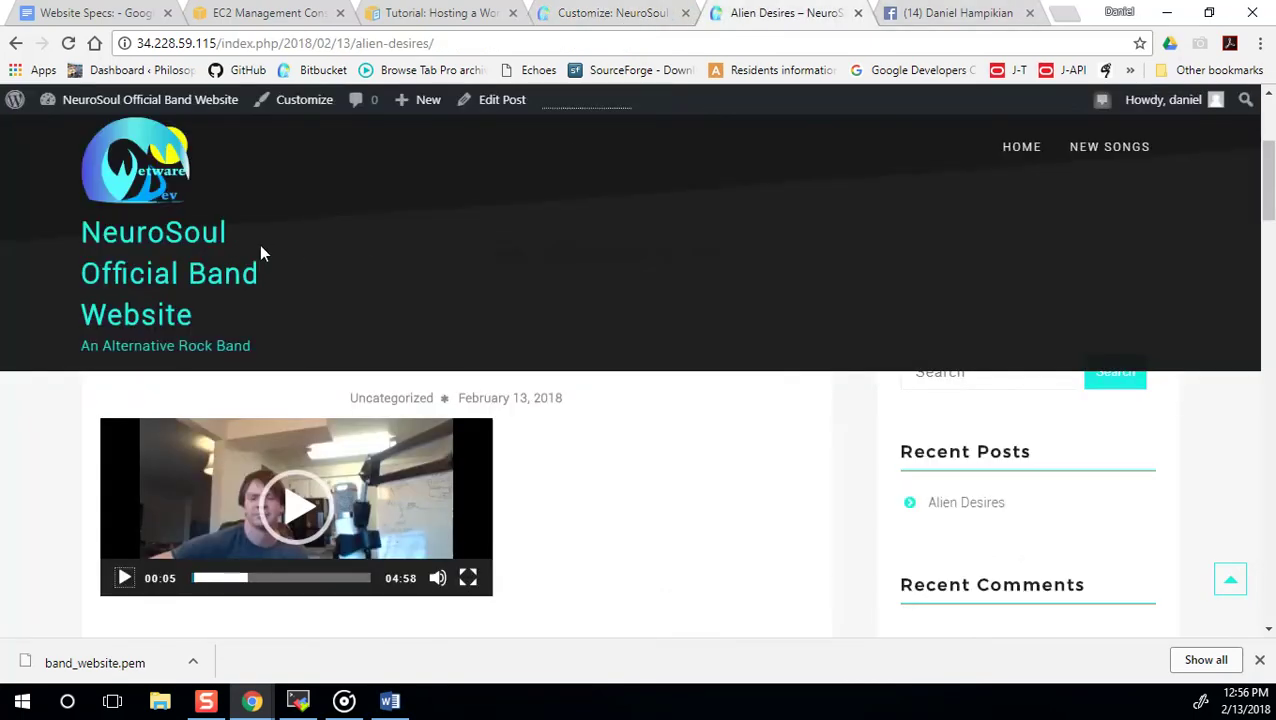
Strip the post path to load the live home page, check Our Team, then go back to the Customizer.
scroll(270, 268, up, 3)
drag(432, 44, 230, 46)
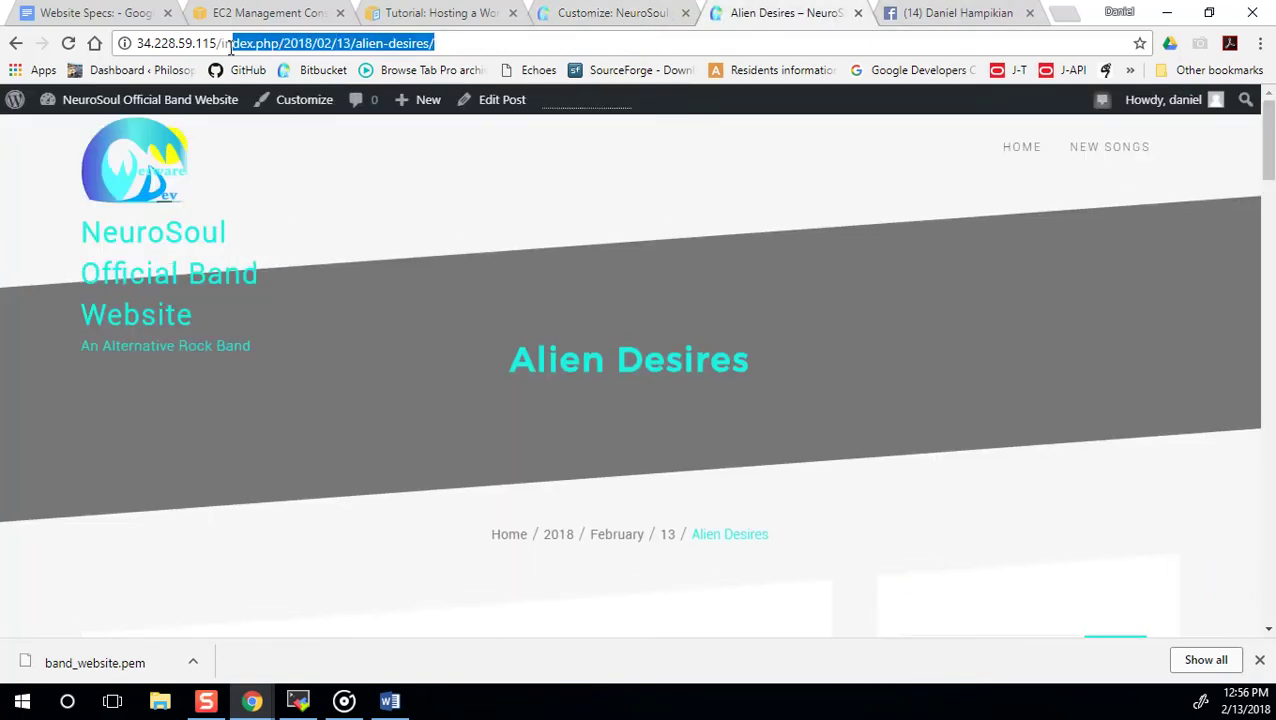
key(BackSpace)
key(Return)
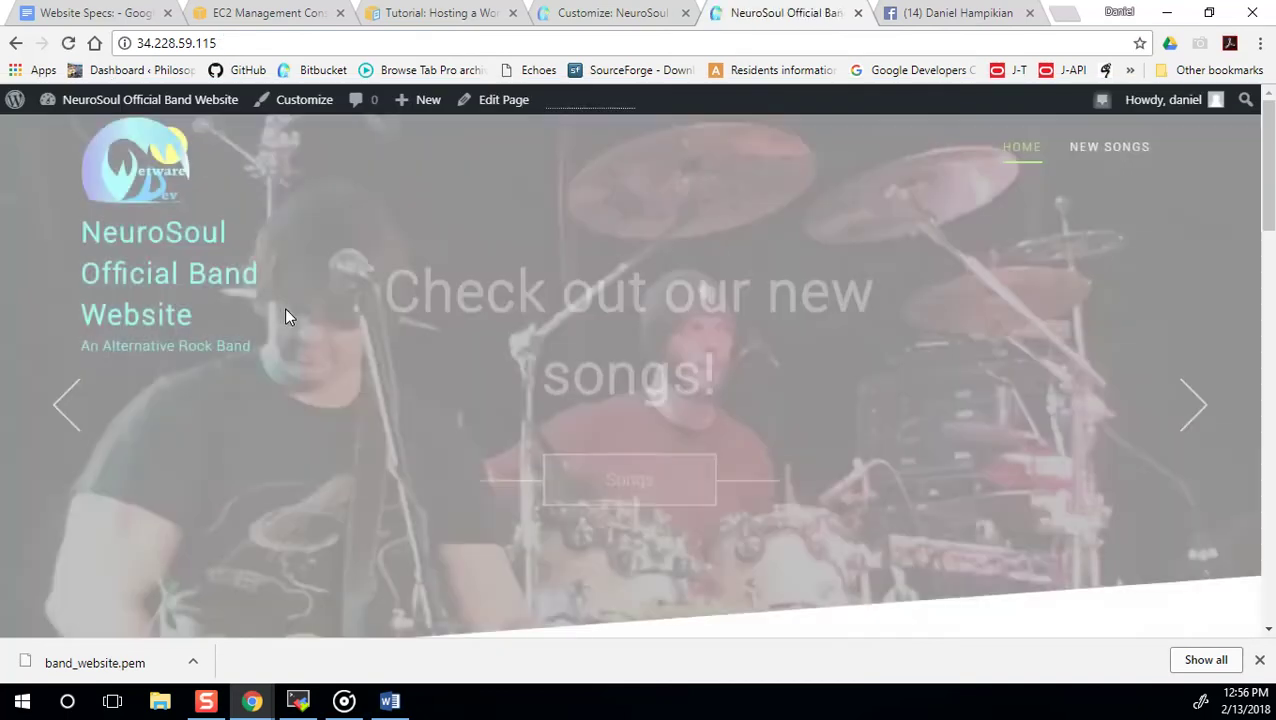
scroll(300, 360, down, 2)
scroll(307, 388, down, 5)
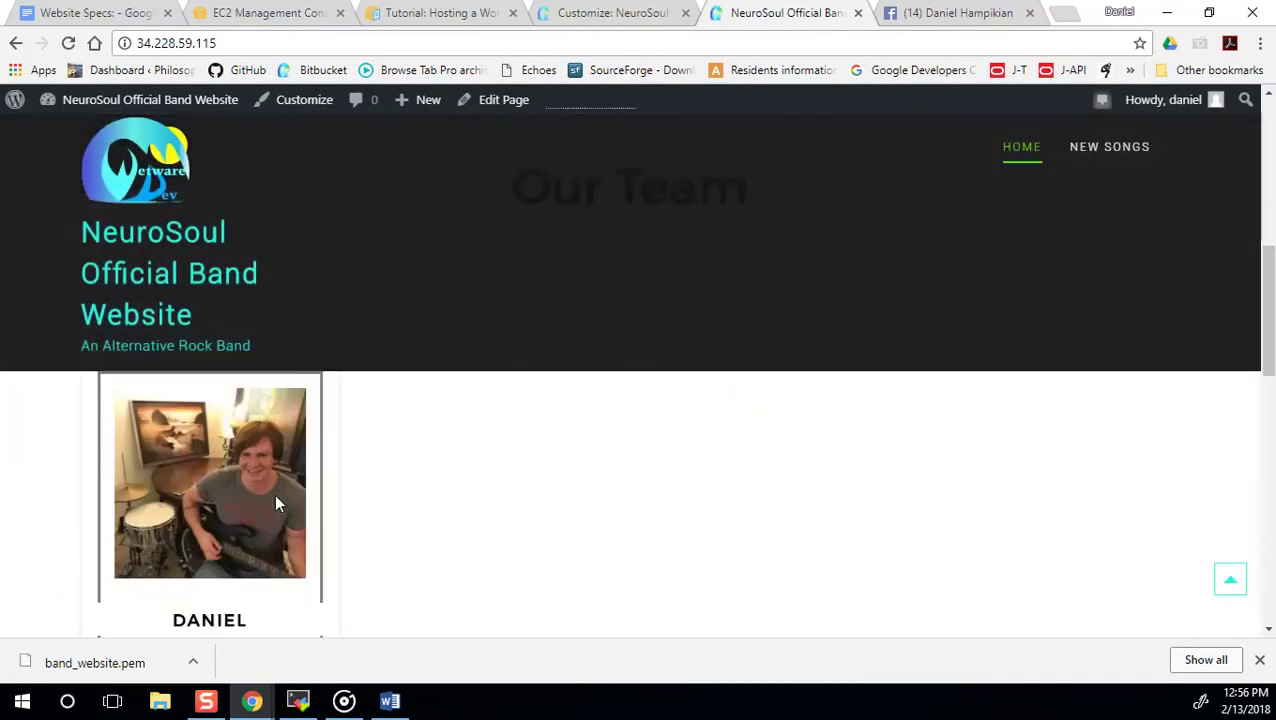
click(166, 617)
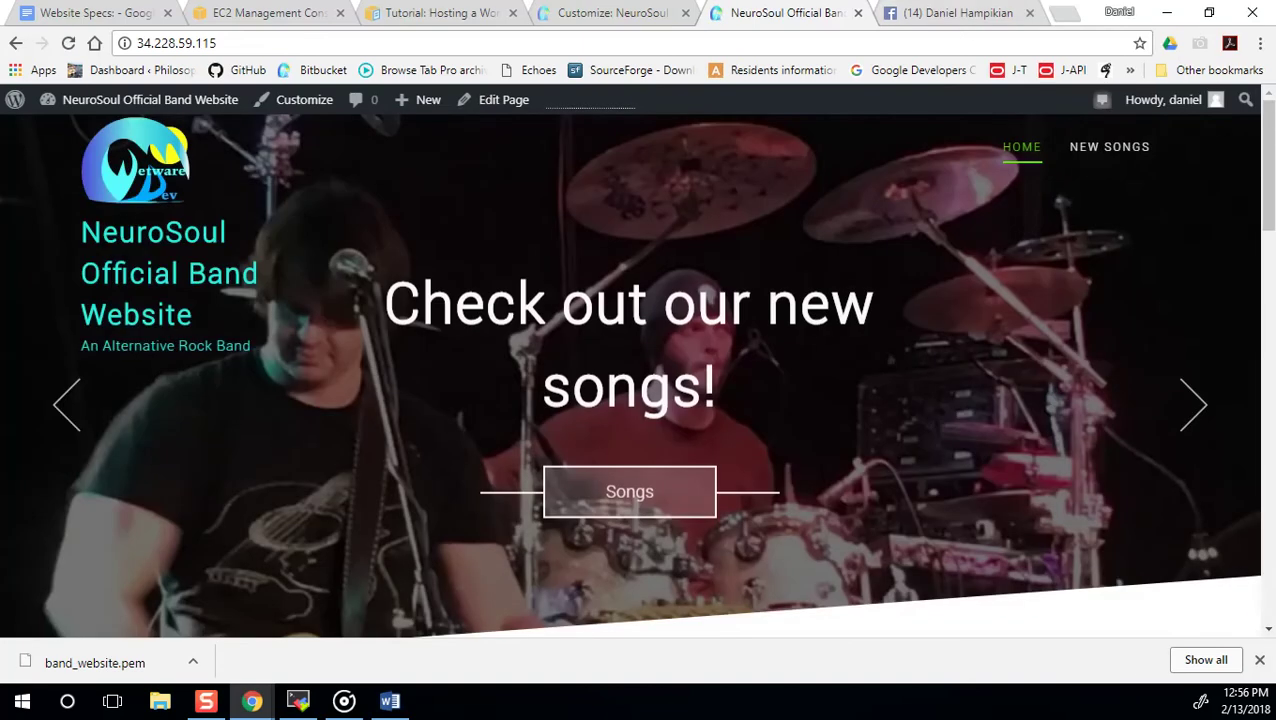
click(612, 13)
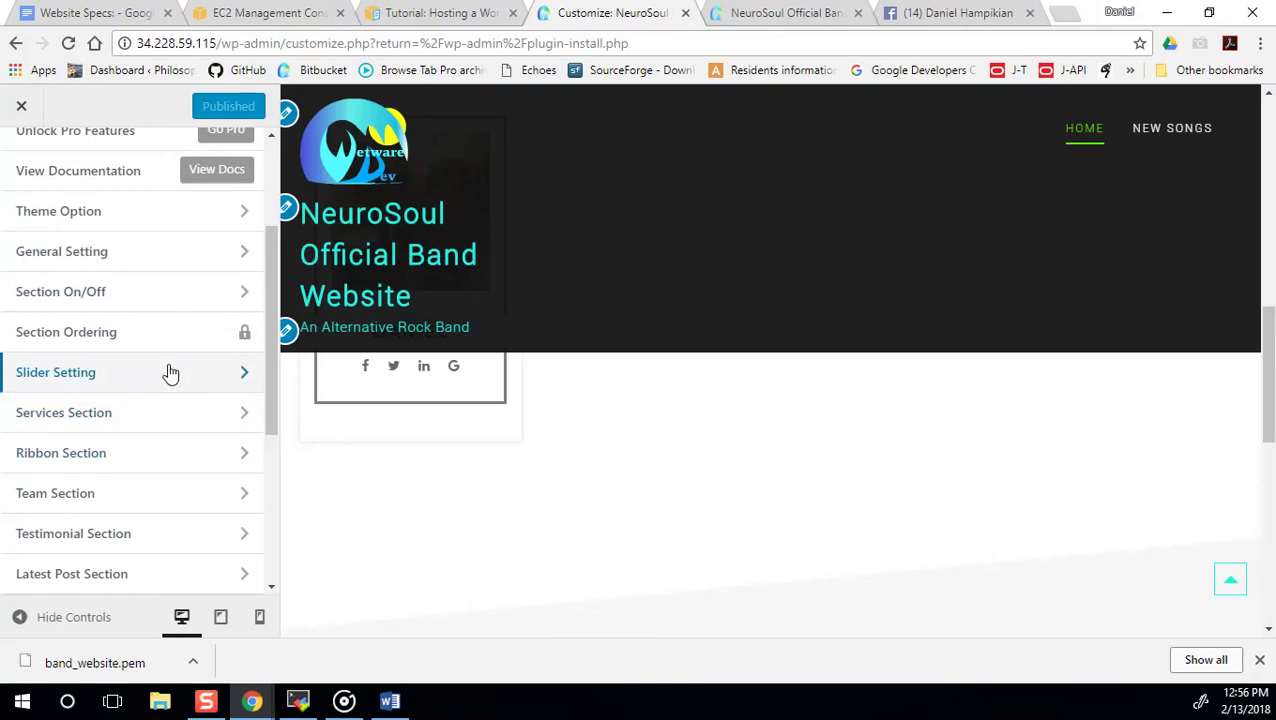
Paste the member's Facebook profile URL into the Team Widget's Social-Icon-1 link and publish.
scroll(155, 261, down, 3)
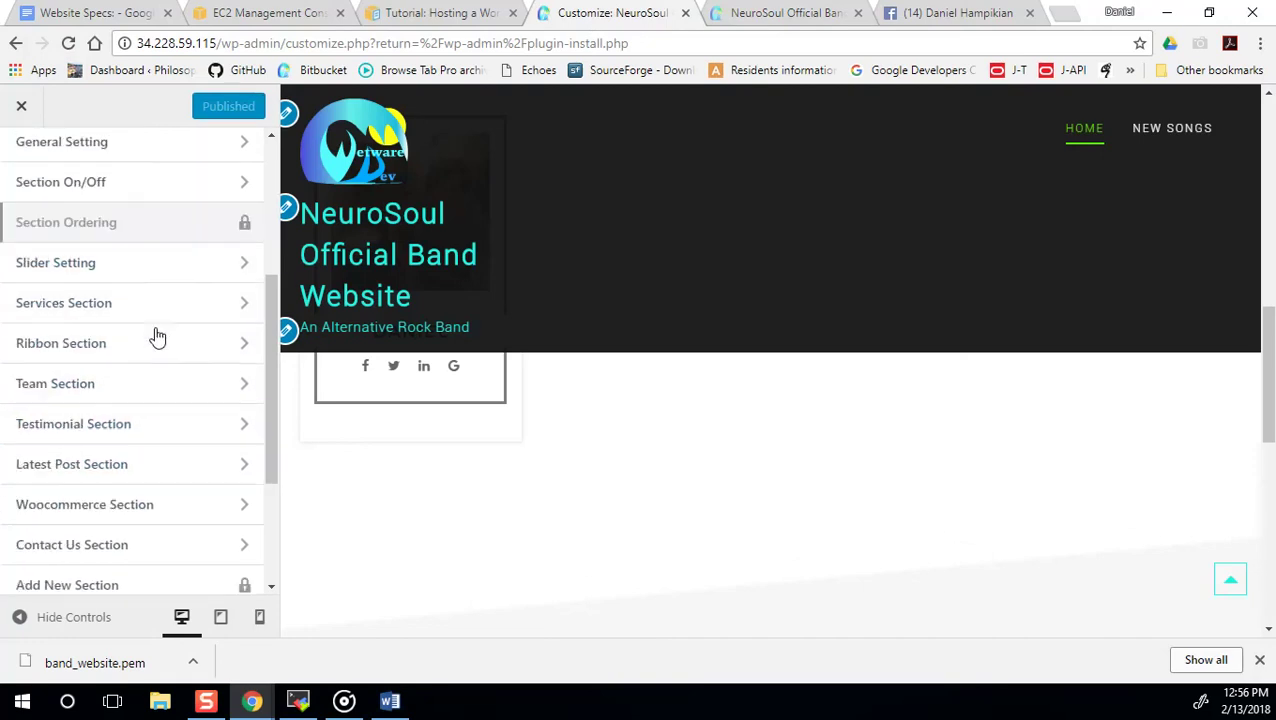
click(175, 214)
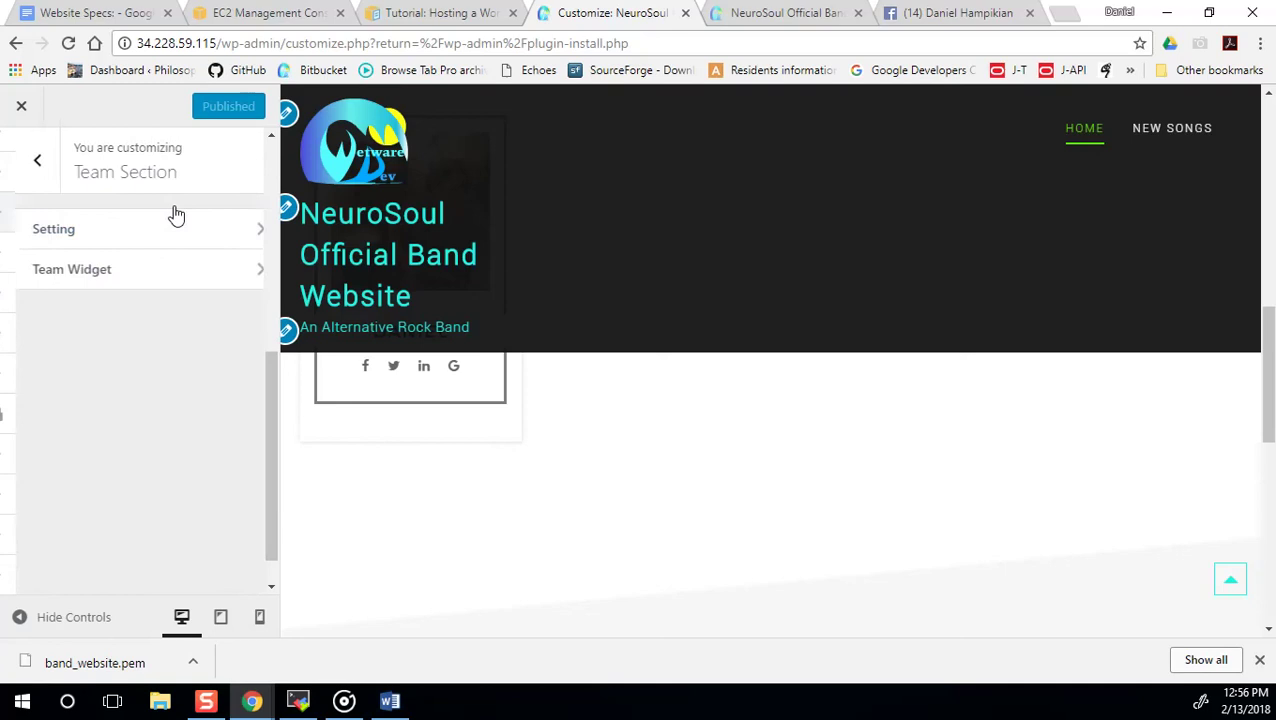
click(112, 272)
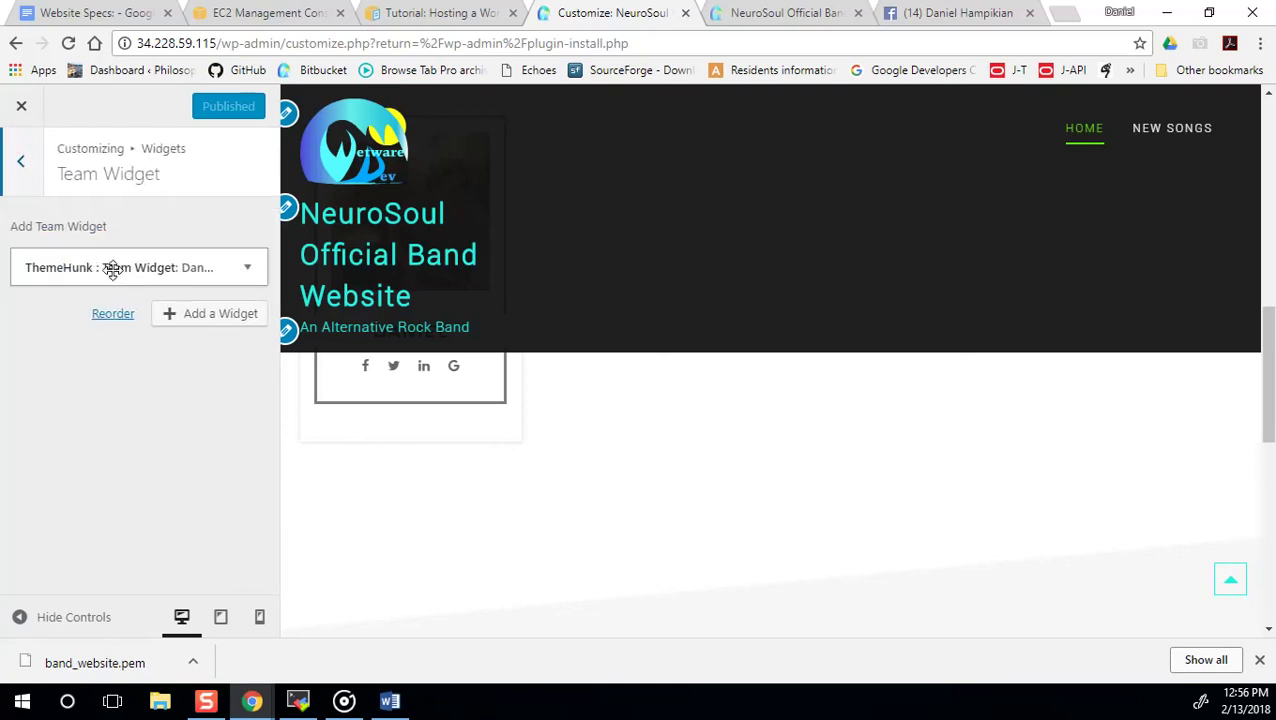
click(175, 268)
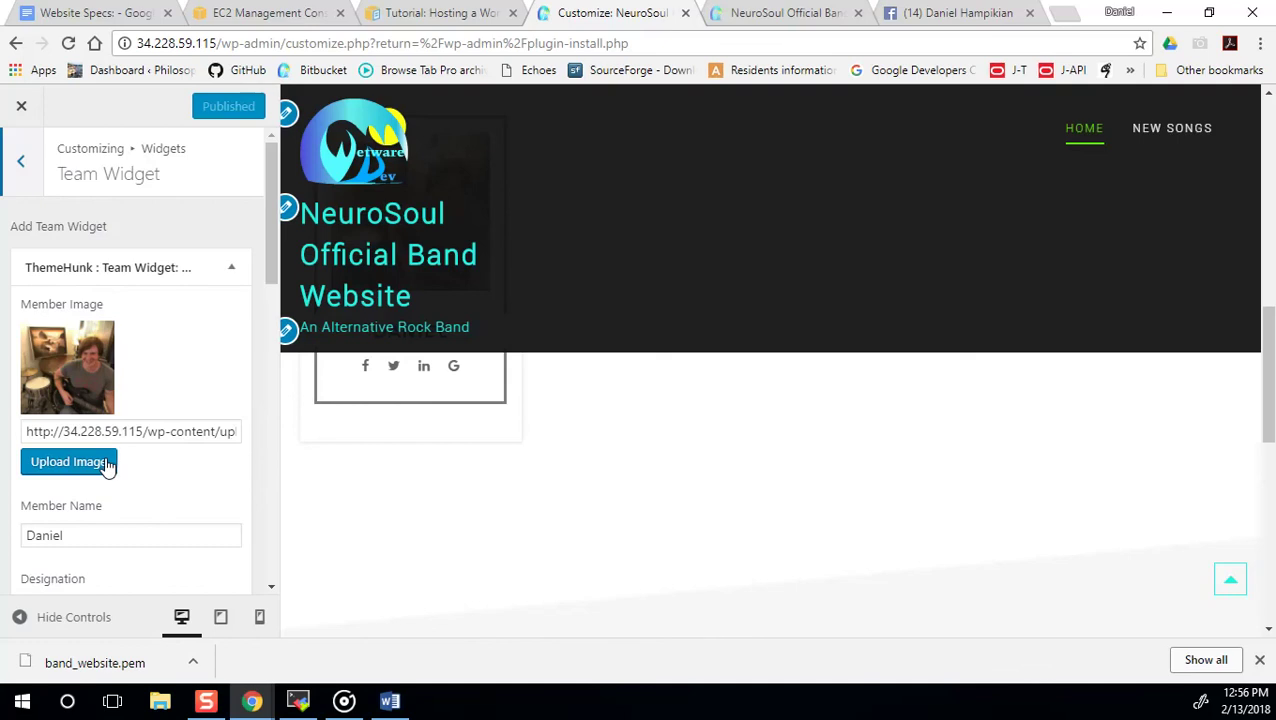
scroll(131, 480, down, 4)
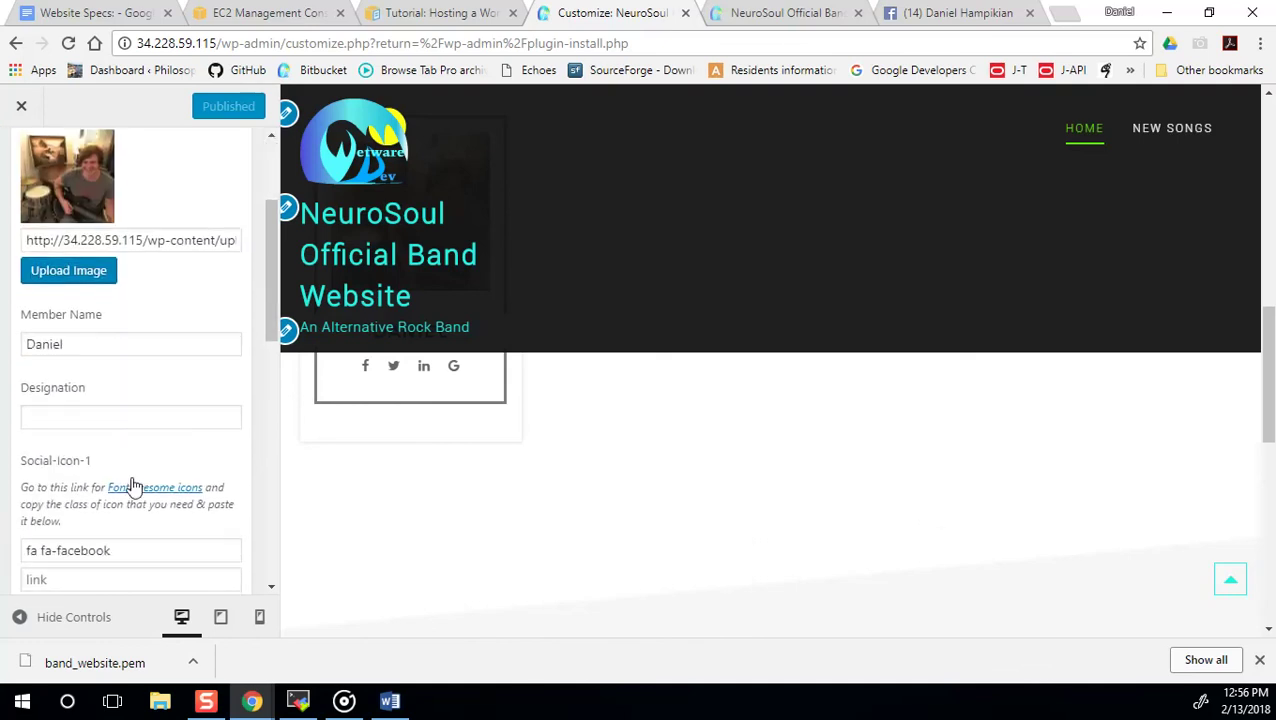
click(80, 396)
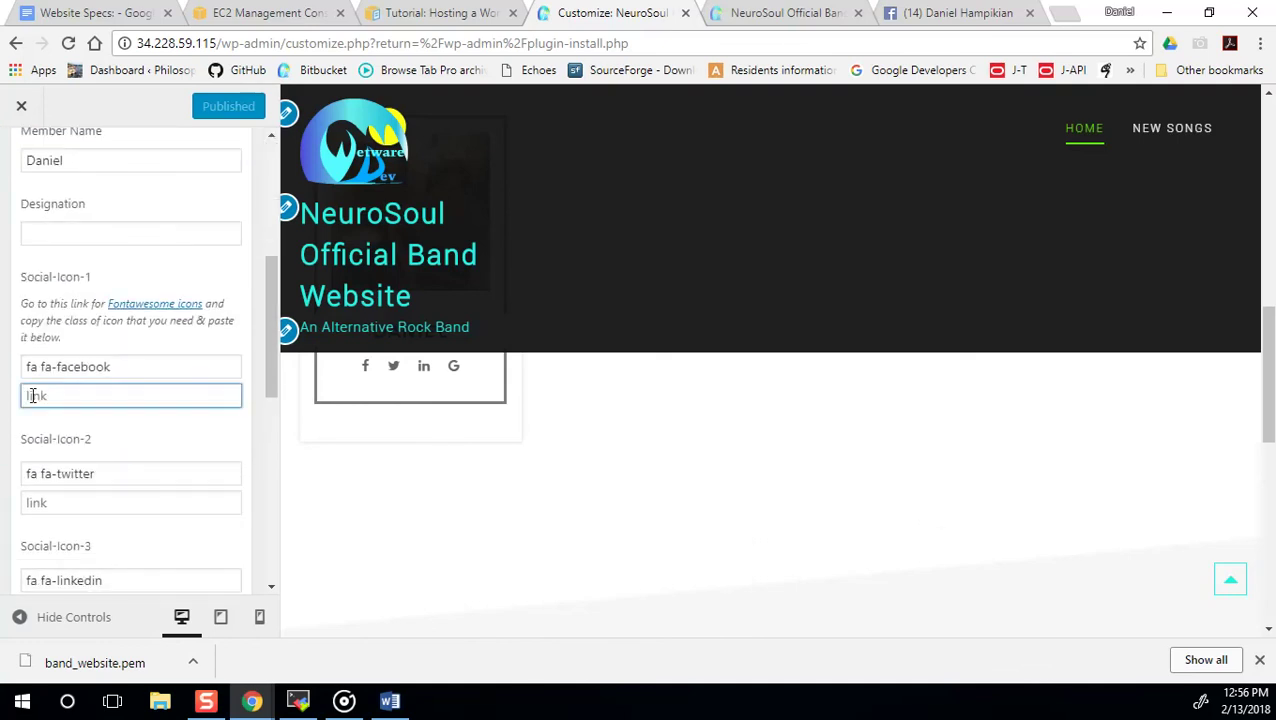
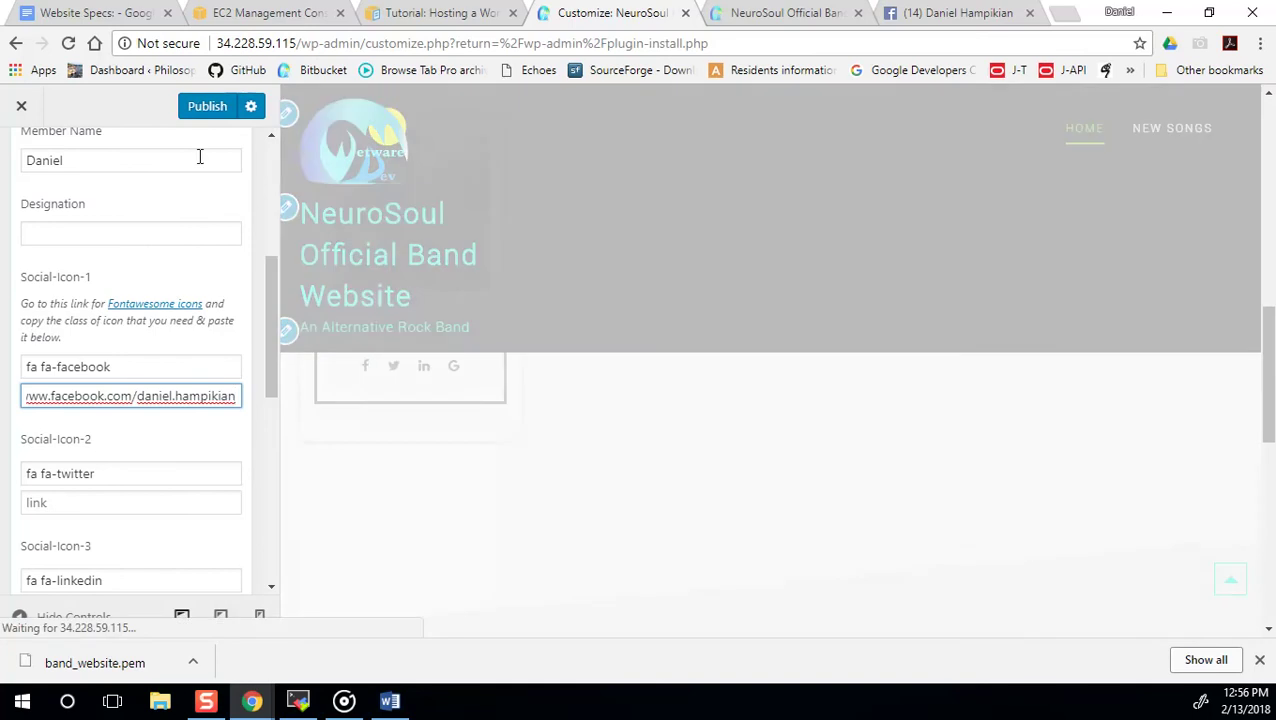
click(213, 108)
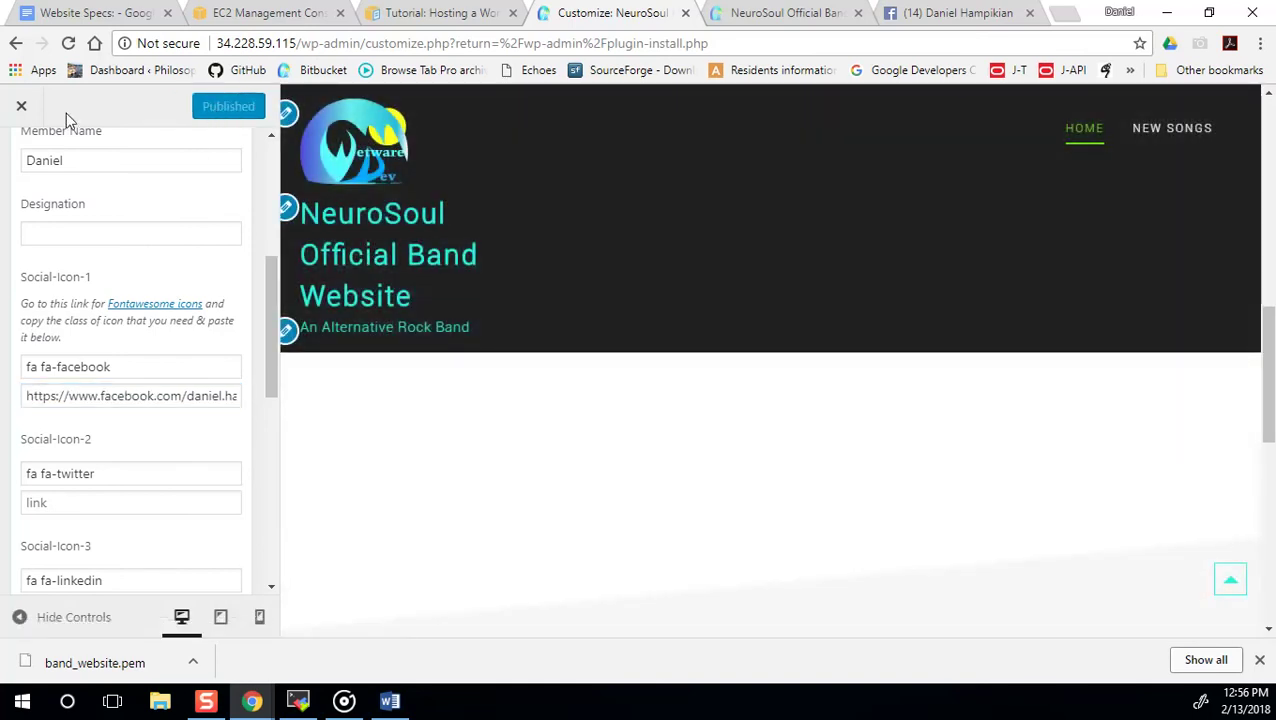
scroll(150, 325, up, 4)
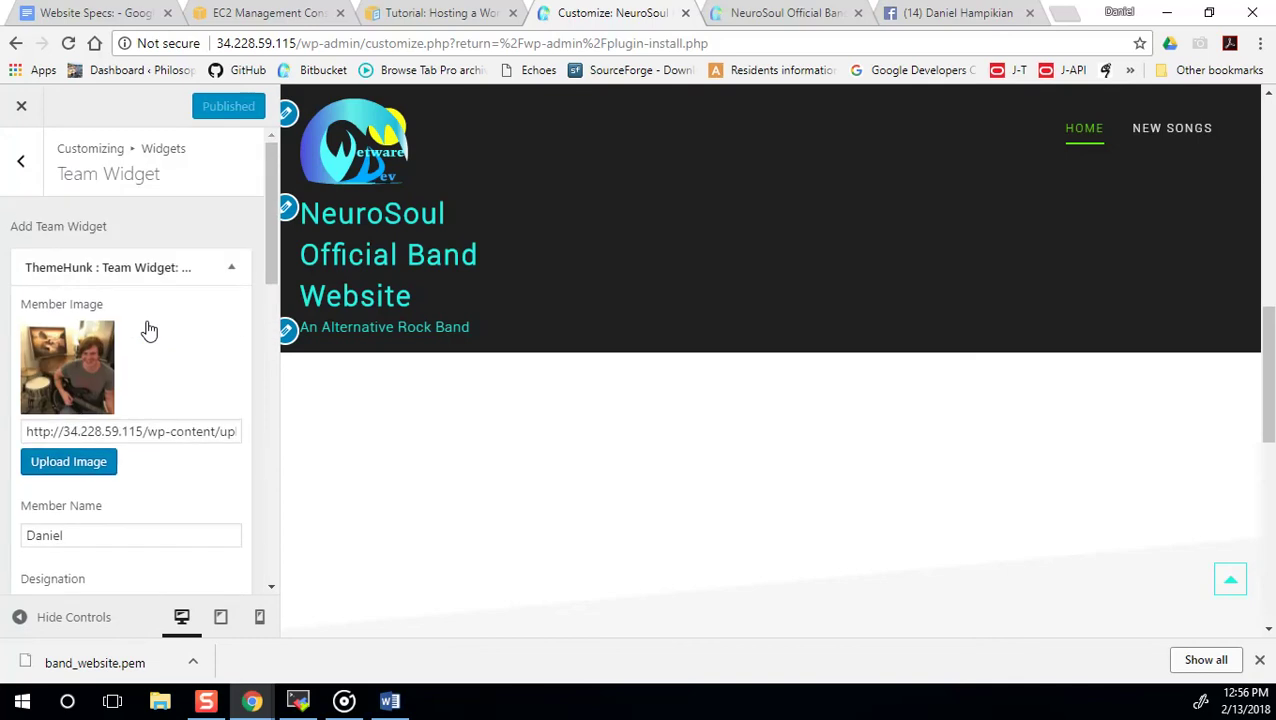
click(20, 161)
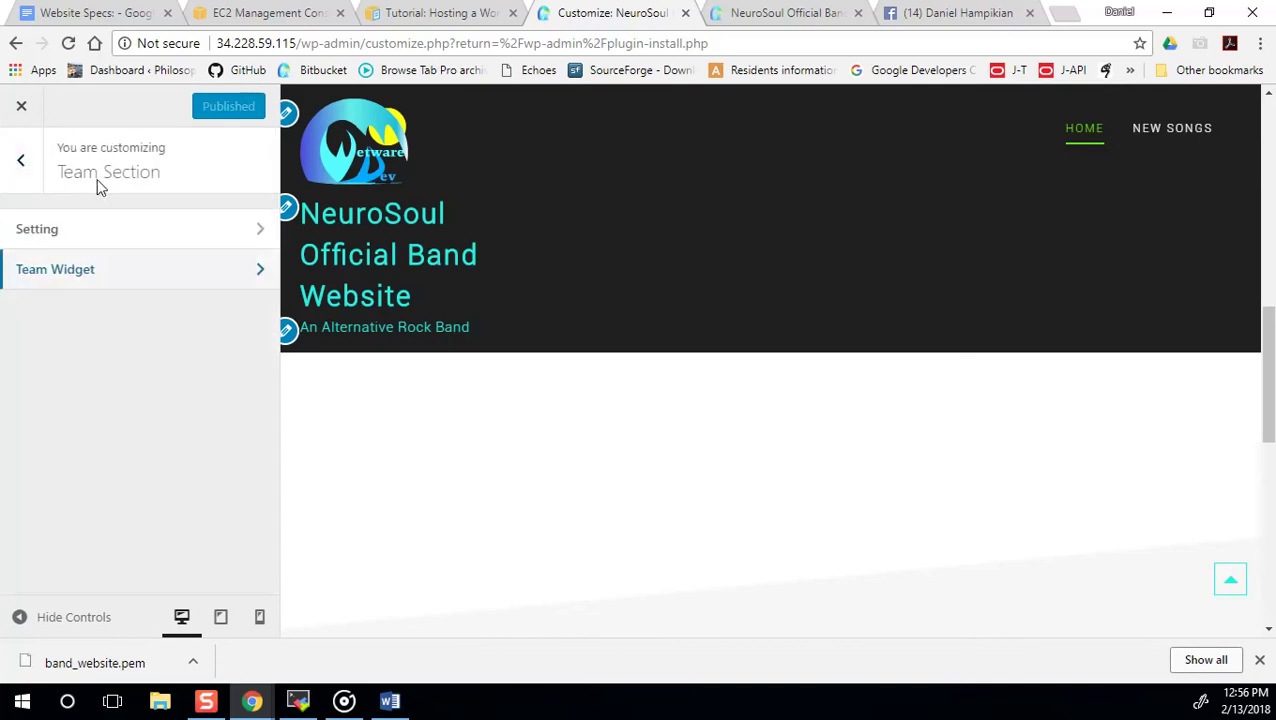
click(20, 161)
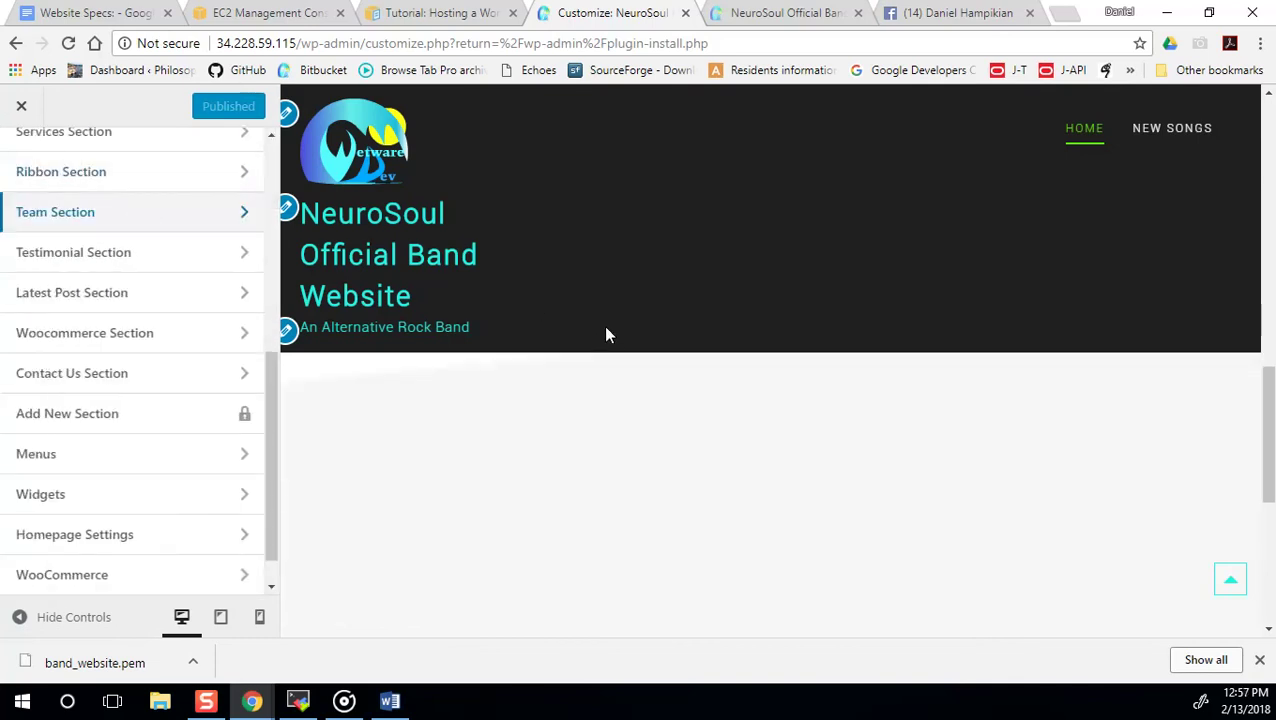
Change the Our Team section's main heading to 'Band Members'.
scroll(643, 423, down, 2)
scroll(644, 425, up, 7)
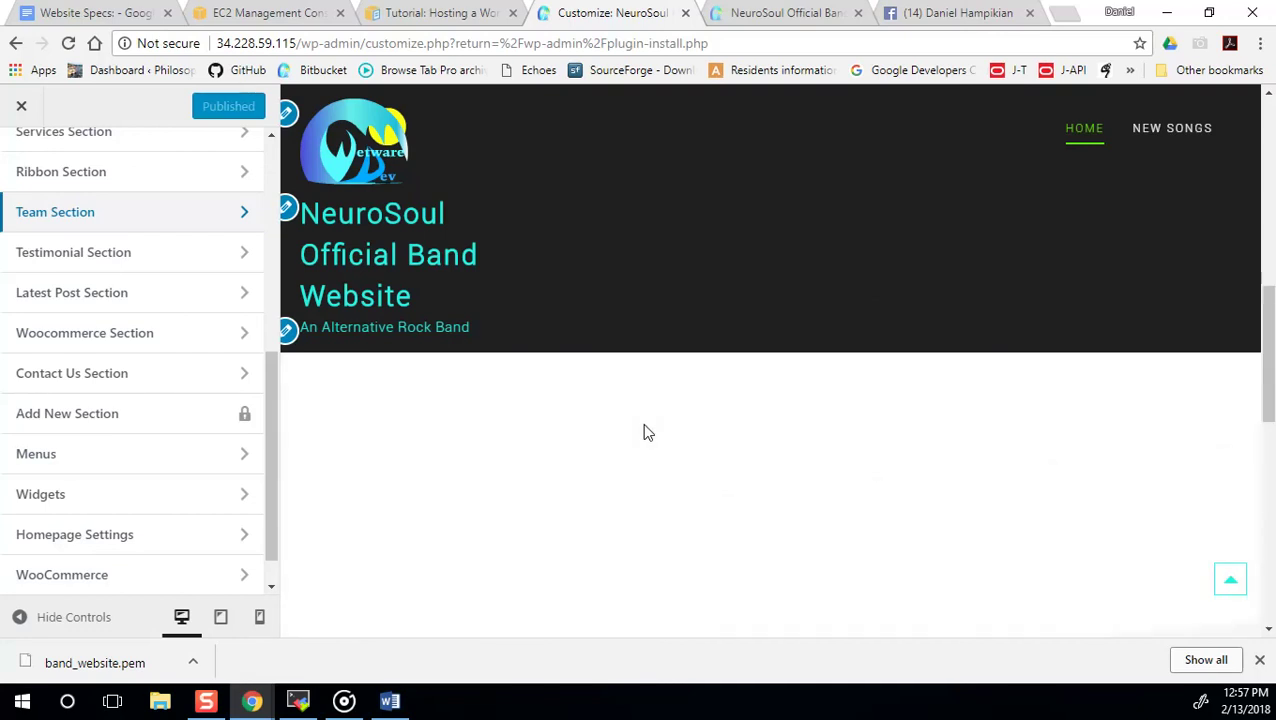
scroll(715, 484, up, 6)
scroll(715, 490, down, 3)
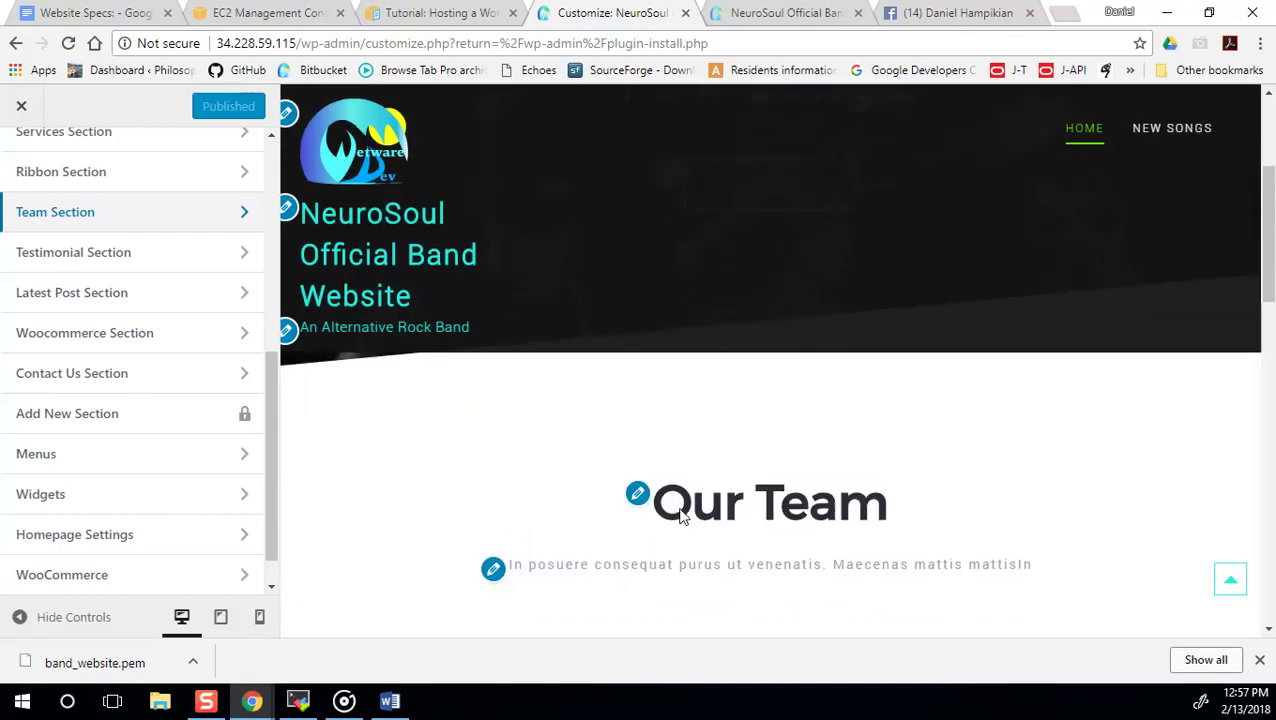
click(637, 392)
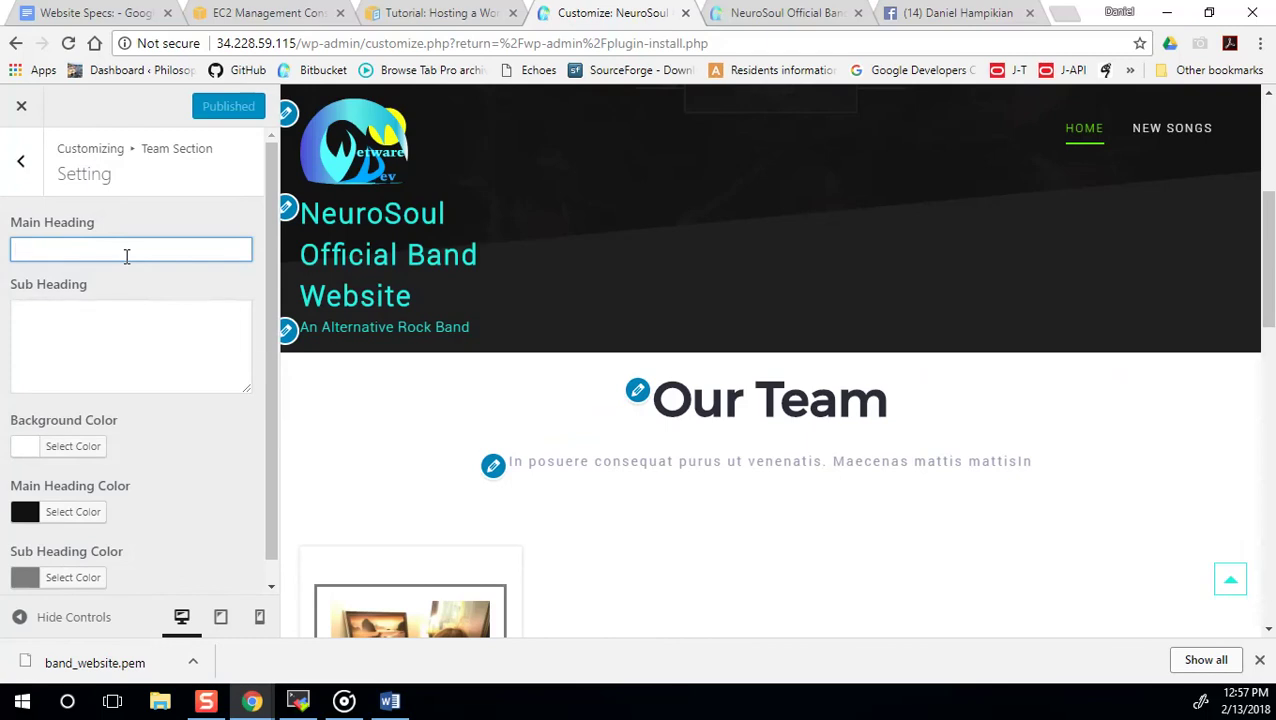
text(The Band)
key(BackSpace)
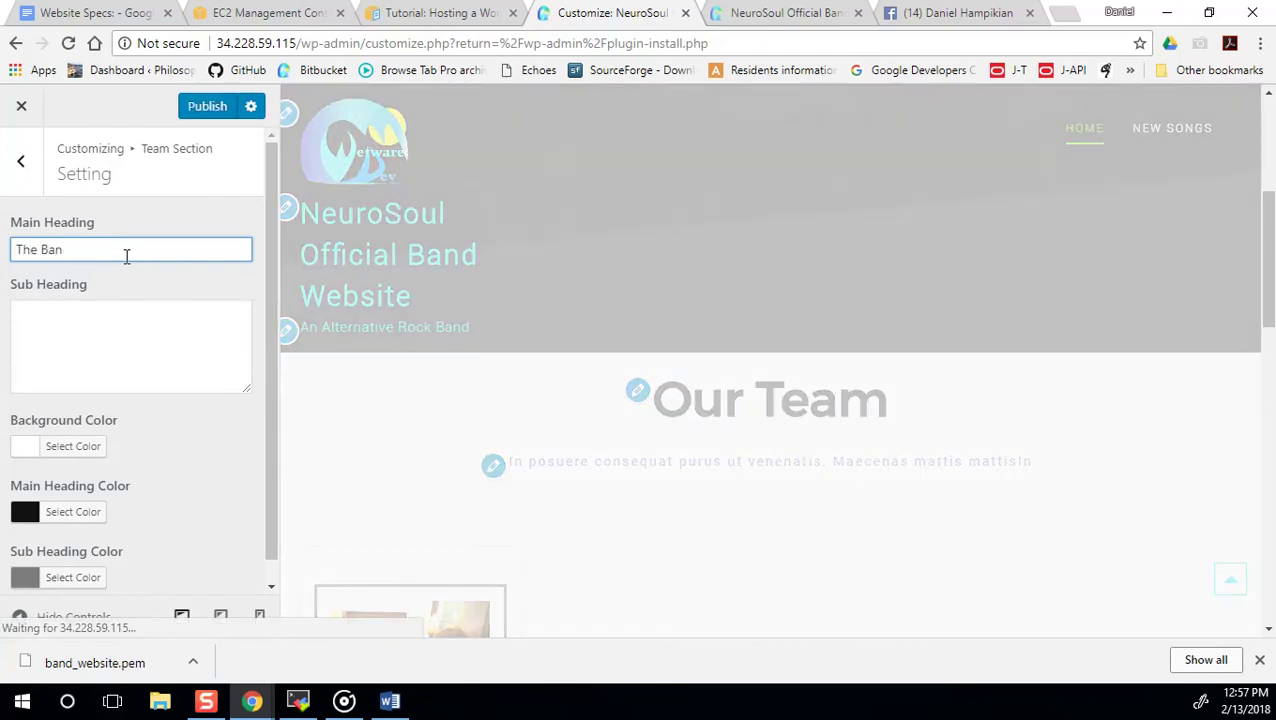
key(BackSpace)
key(BackSpace)
key(BackSpace)
key(BackSpace)
key(BackSpace)
text(B)
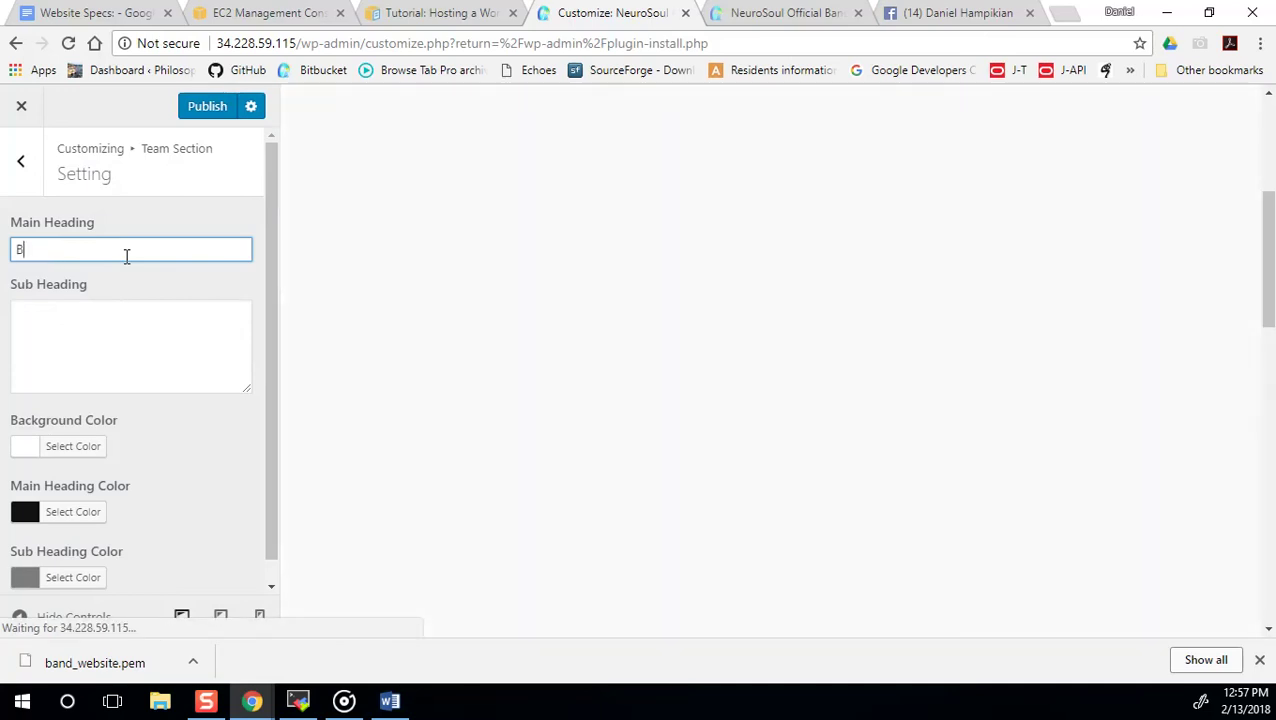
text(and Members)
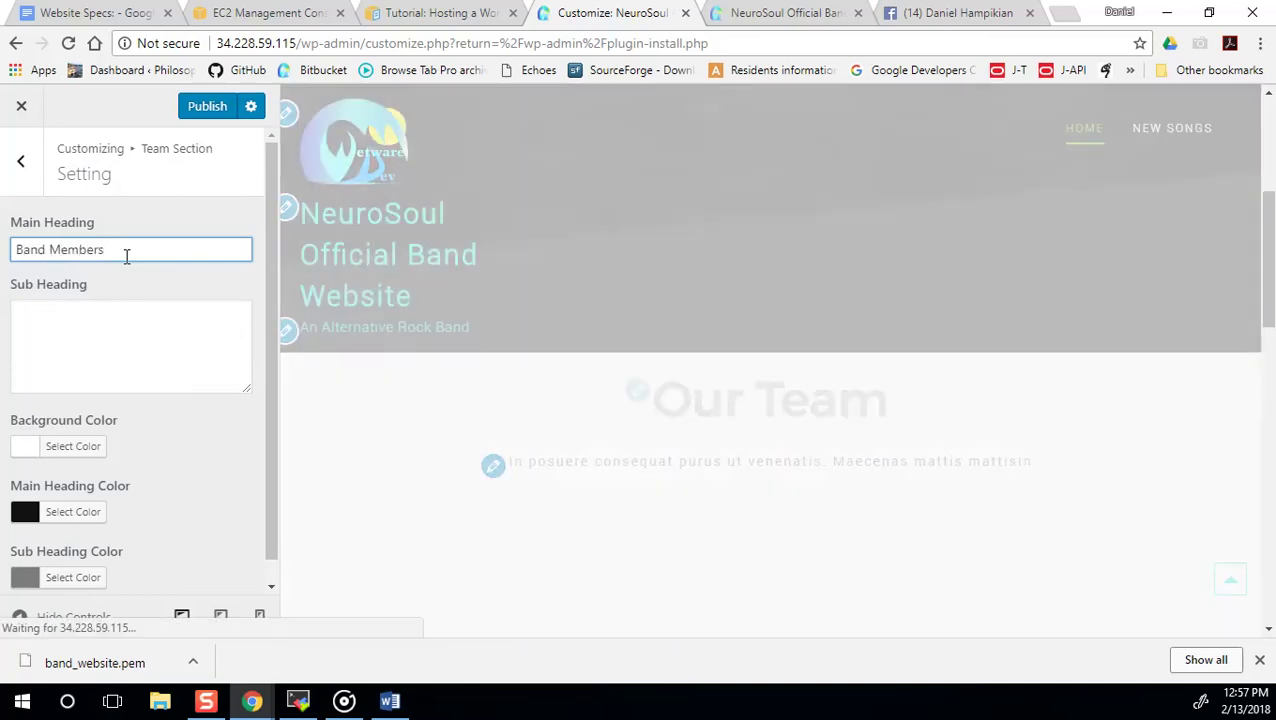
Add a subheading naming the band's sole member plus various guest musicians, and publish.
click(99, 317)
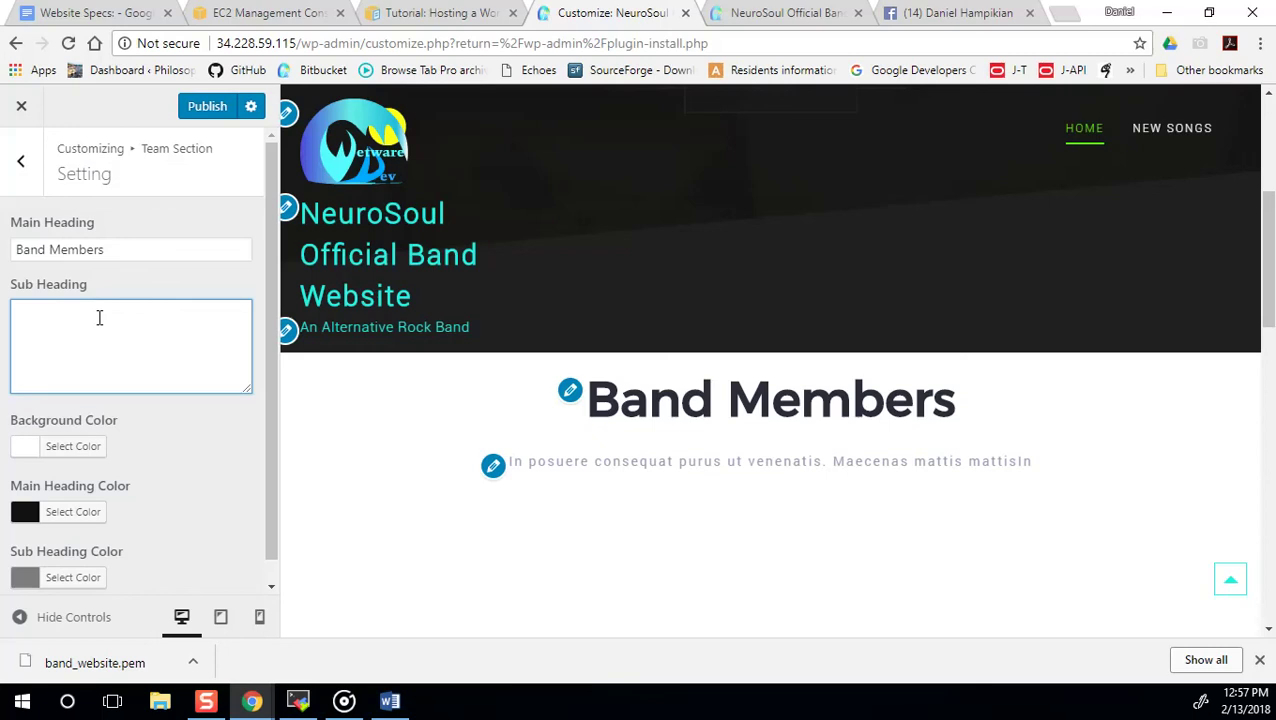
text(NeuroS)
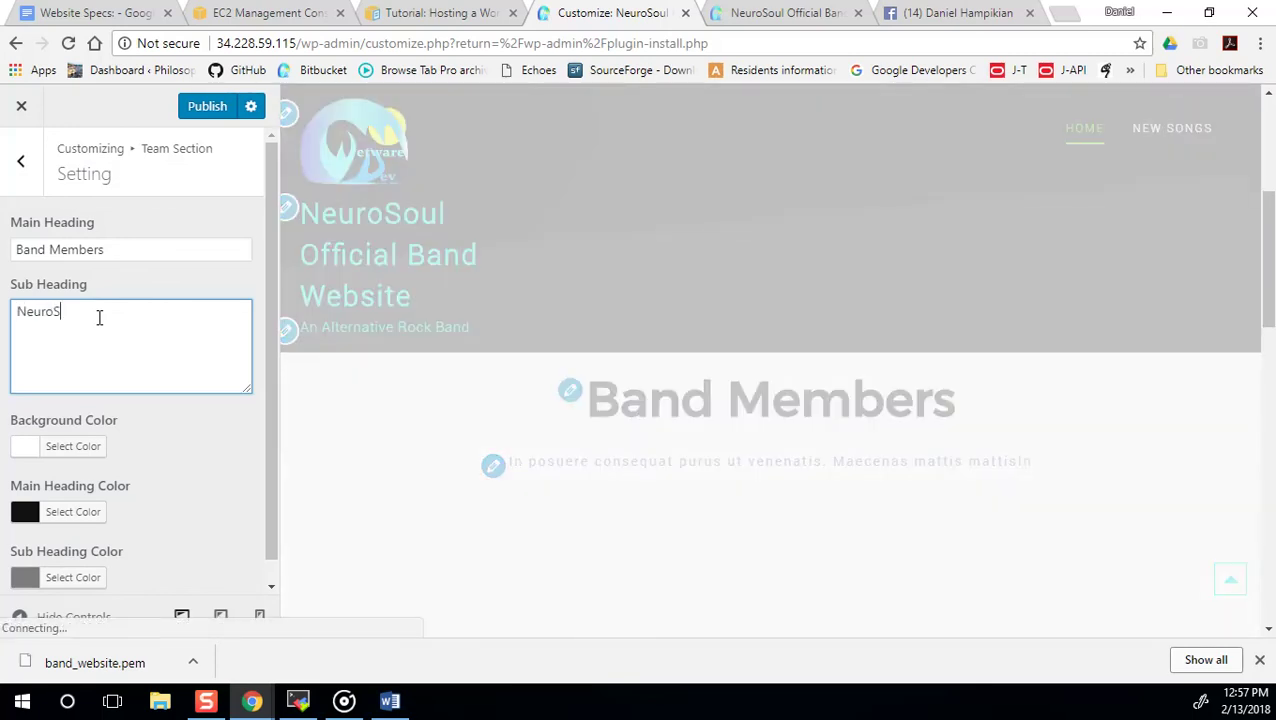
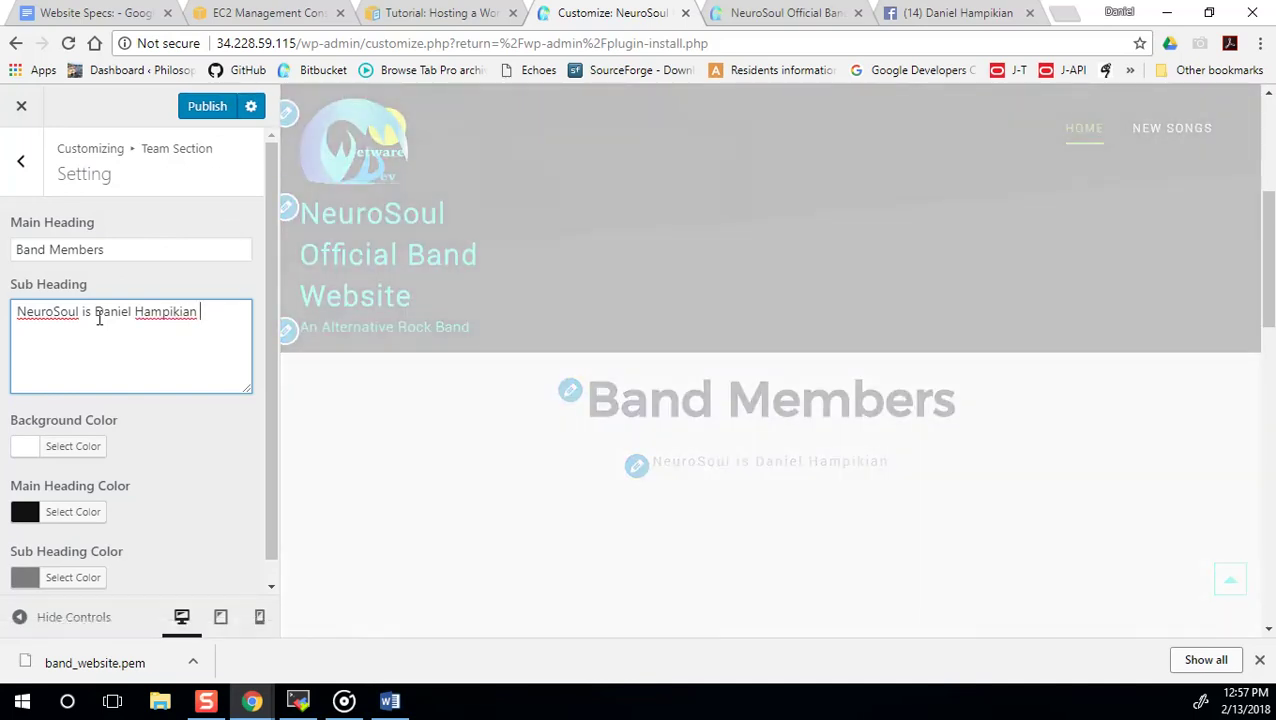
text(and va)
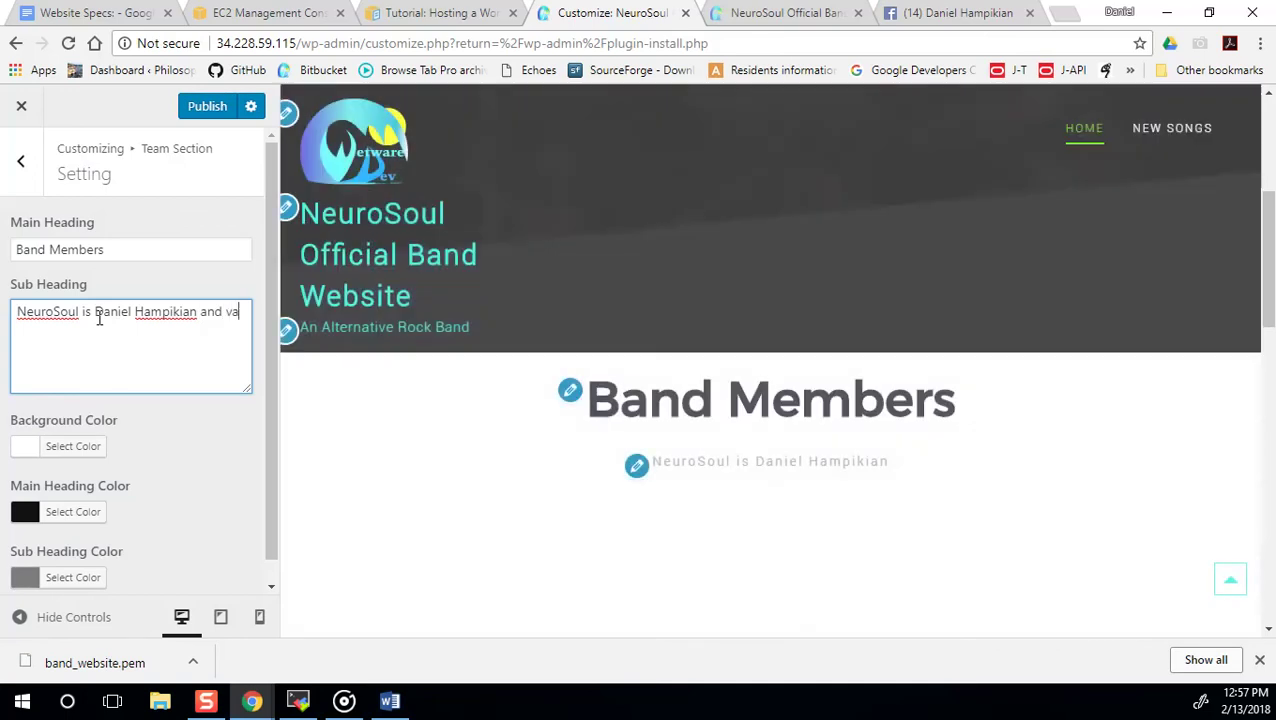
text(rious guest )
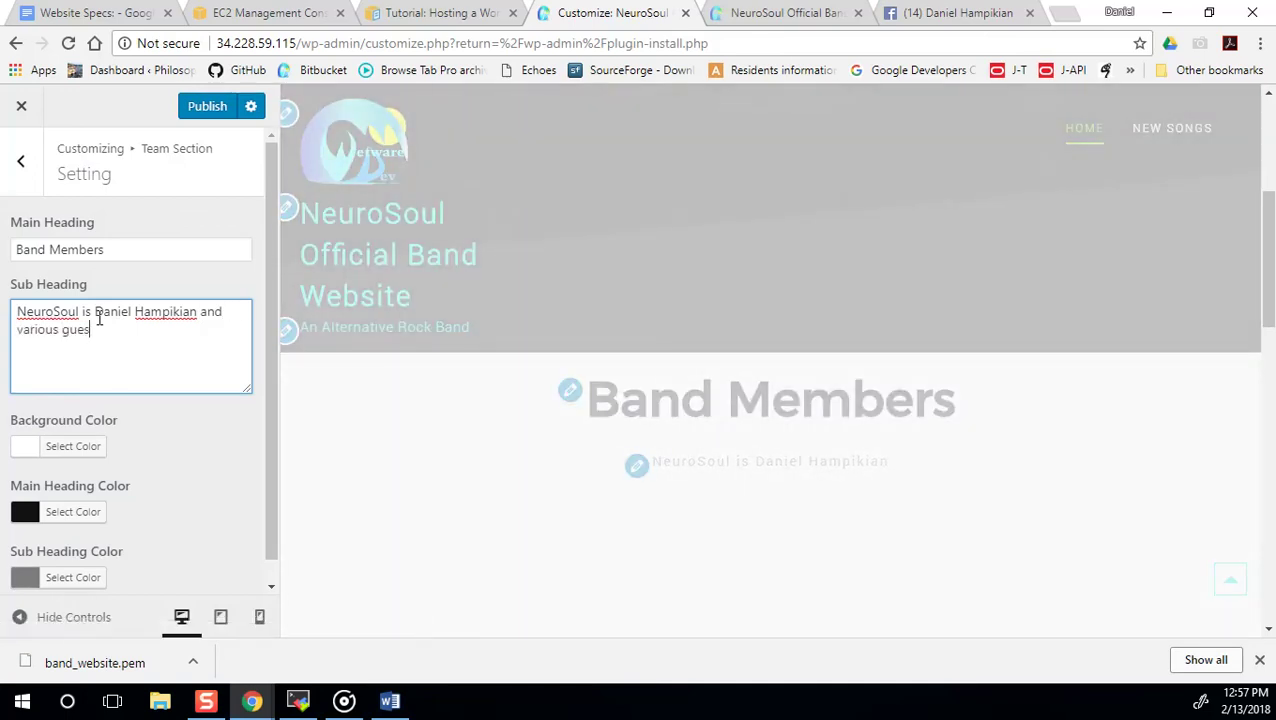
text(musicians.)
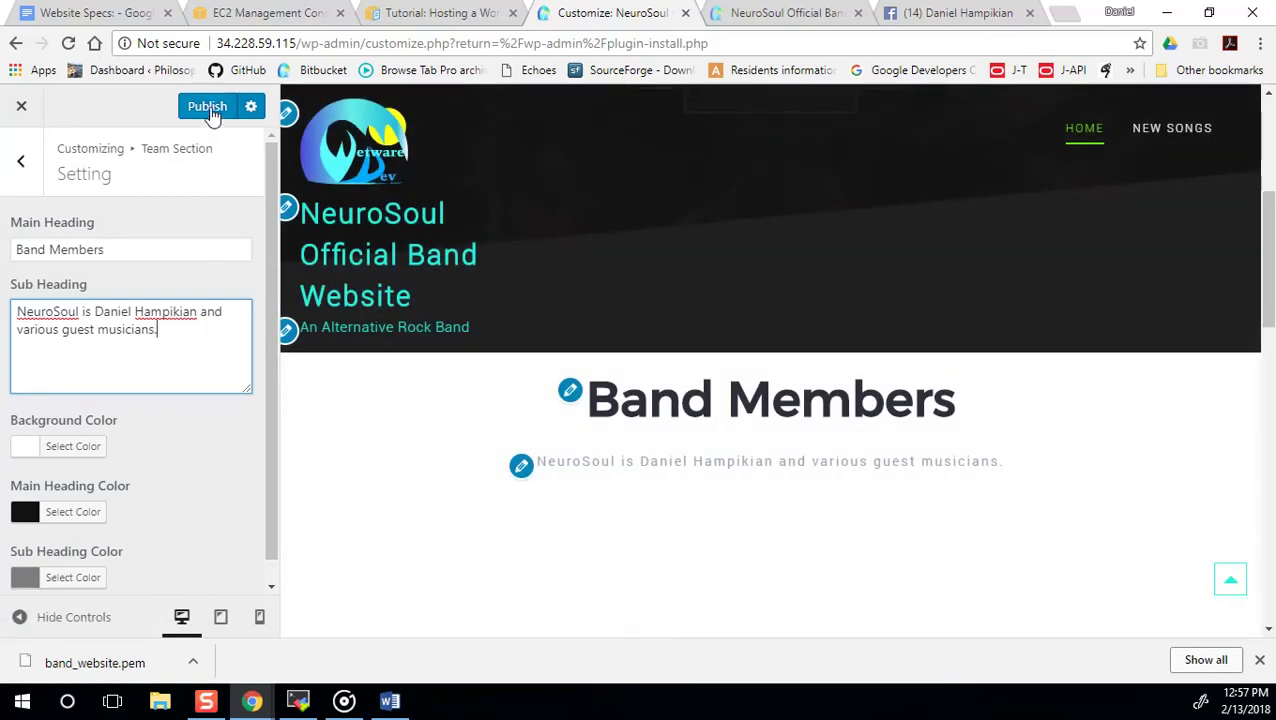
scroll(748, 494, down, 3)
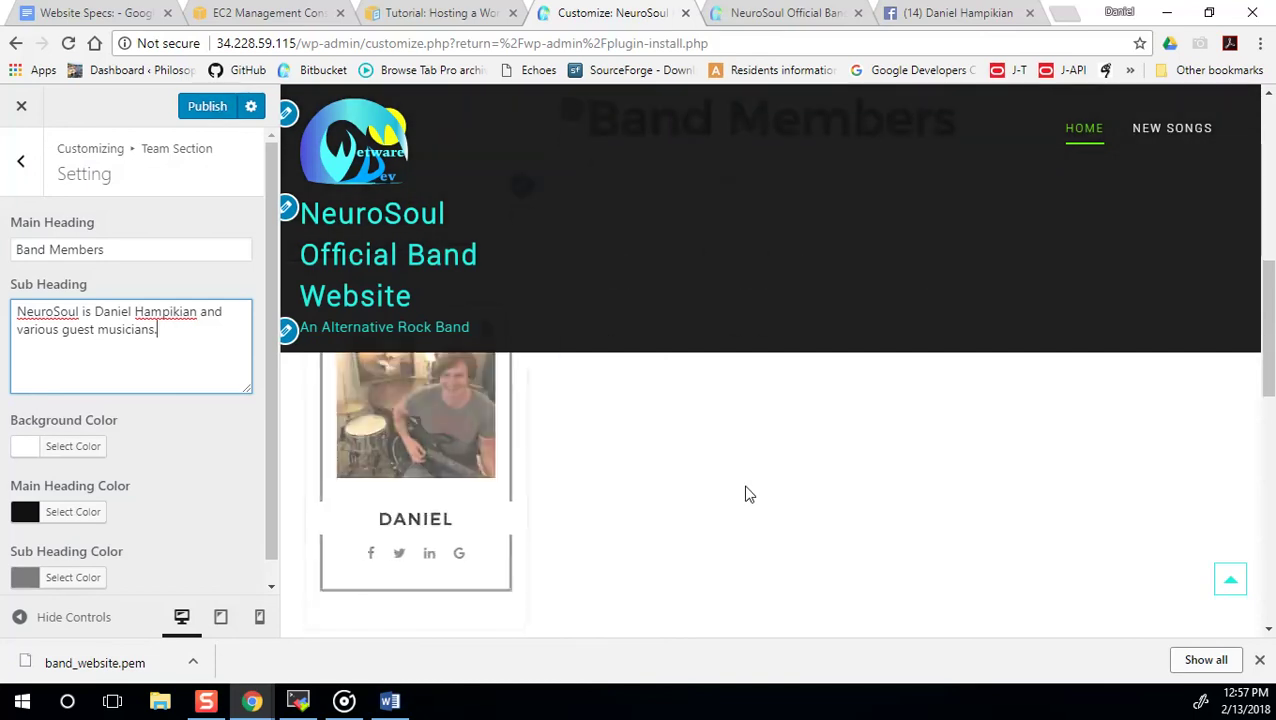
click(203, 108)
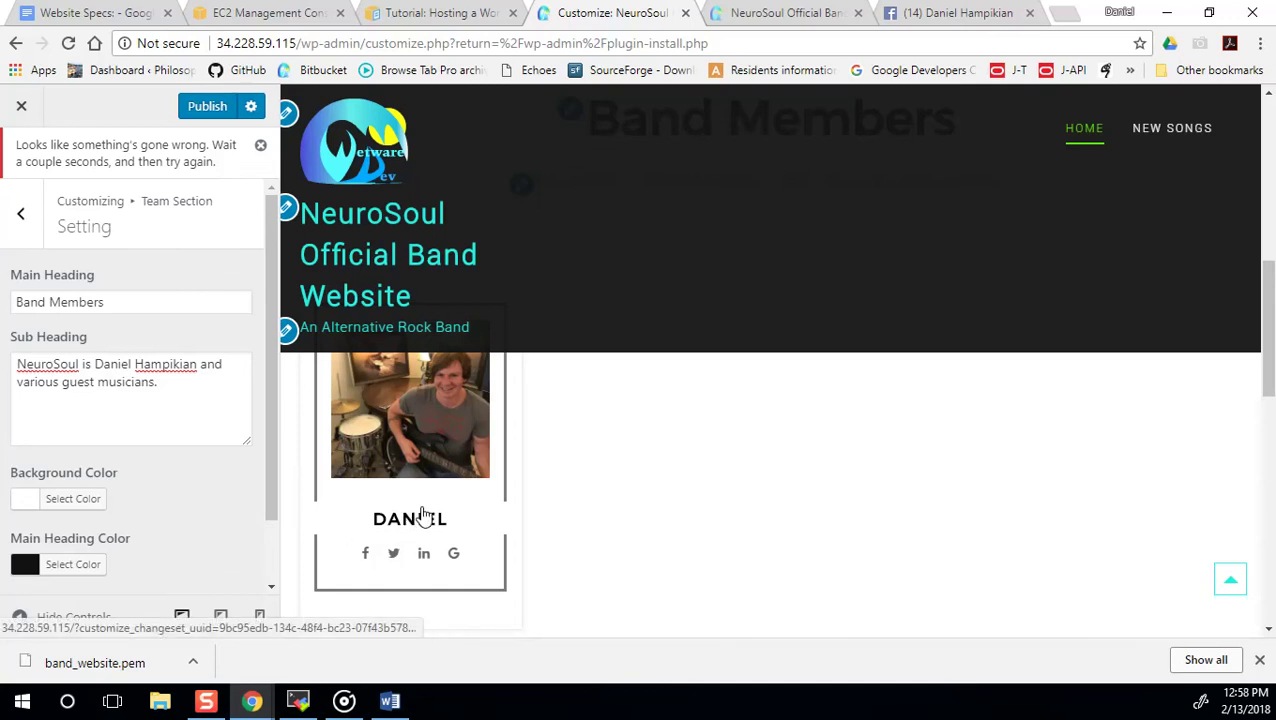
scroll(475, 528, up, 5)
scroll(476, 521, up, 2)
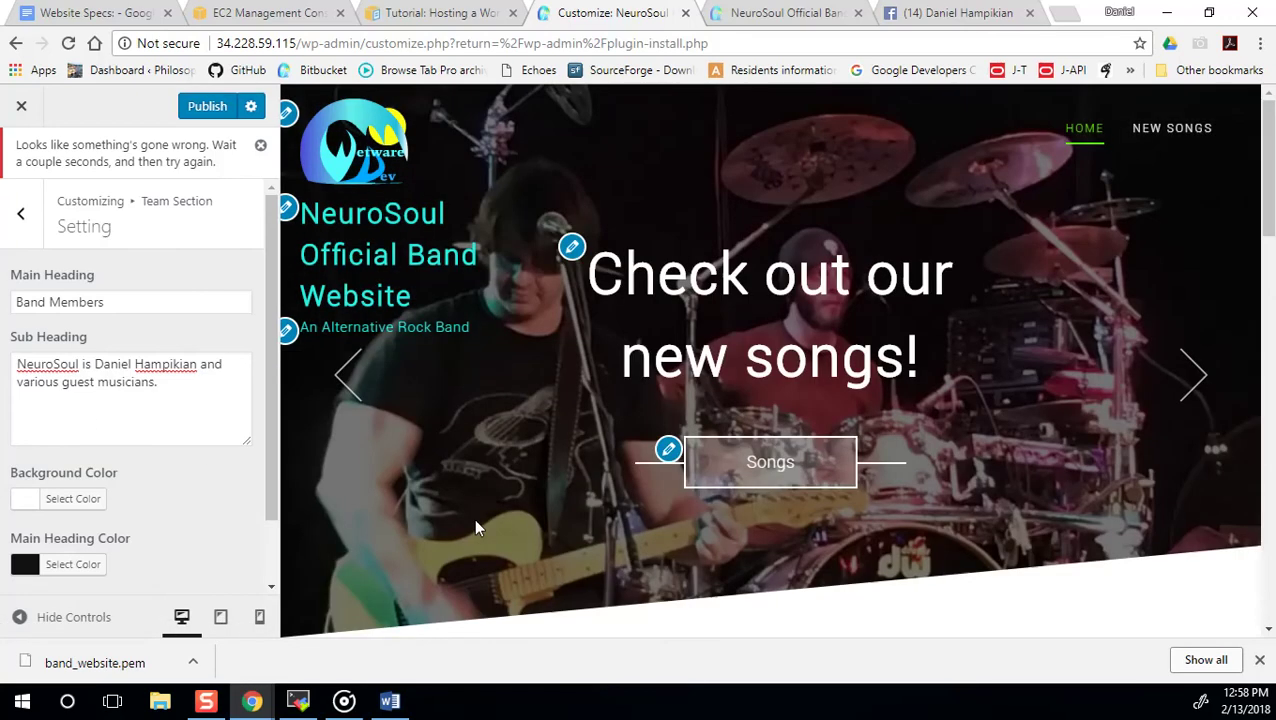
scroll(476, 521, down, 1)
scroll(635, 475, up, 1)
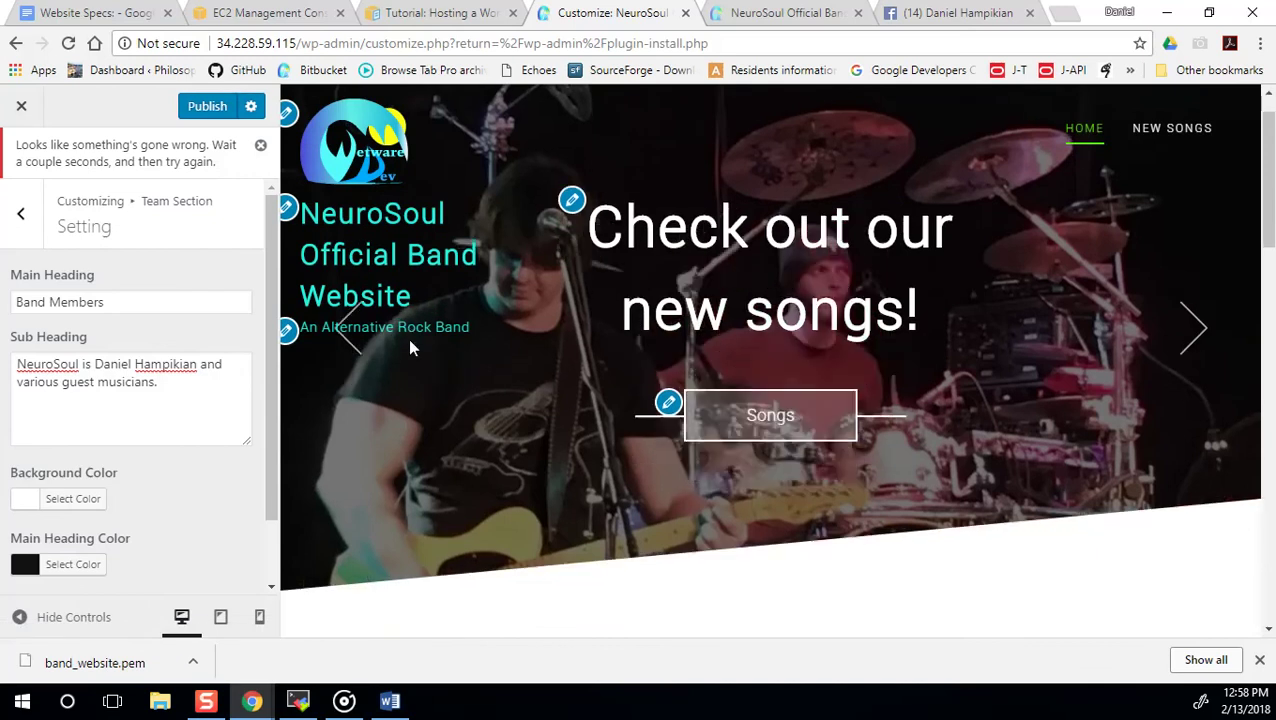
scroll(410, 340, down, 6)
scroll(632, 452, down, 3)
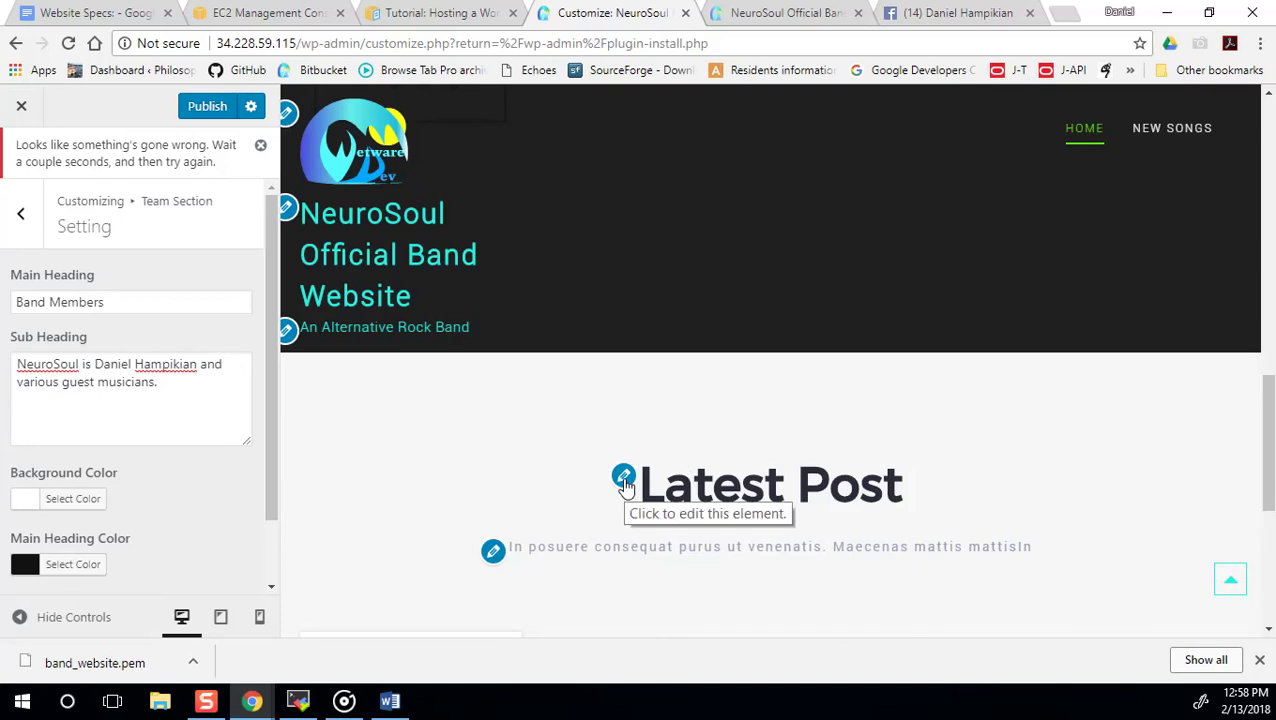
Head the Latest Post section 'Latest Songs' with the subheading 'Here are the latest songs:'.
click(623, 478)
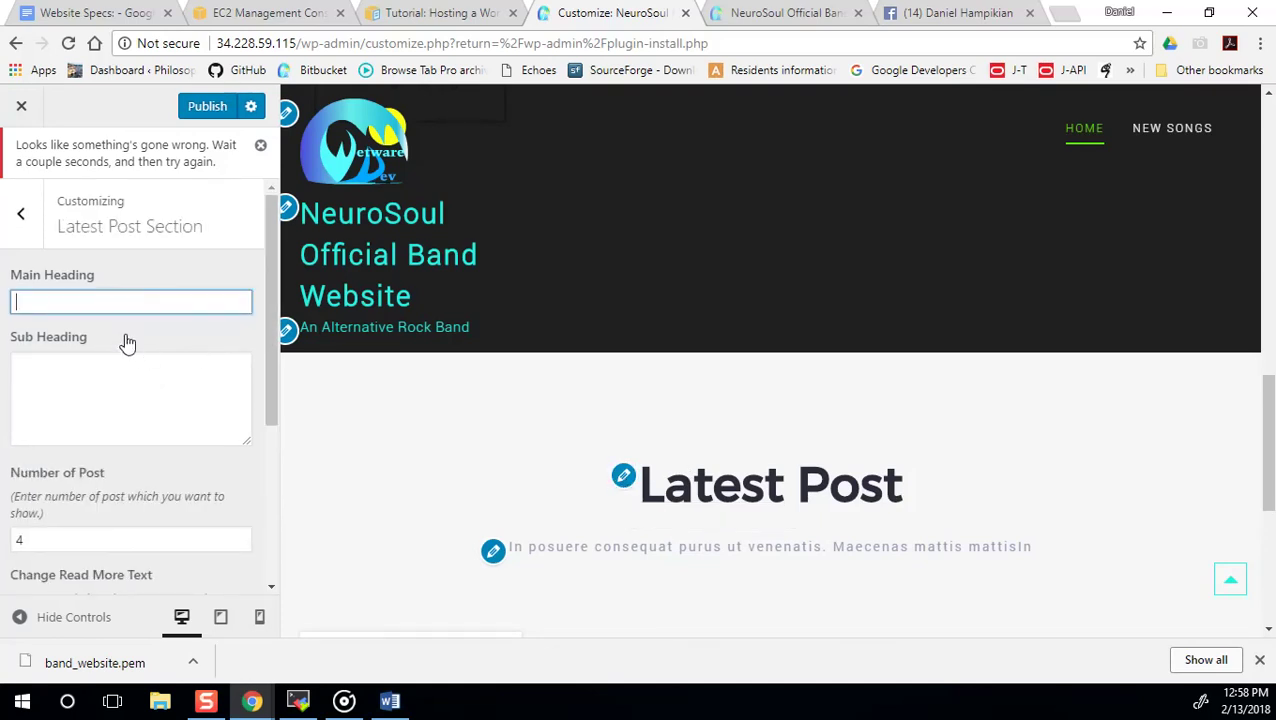
text(Latest Songs)
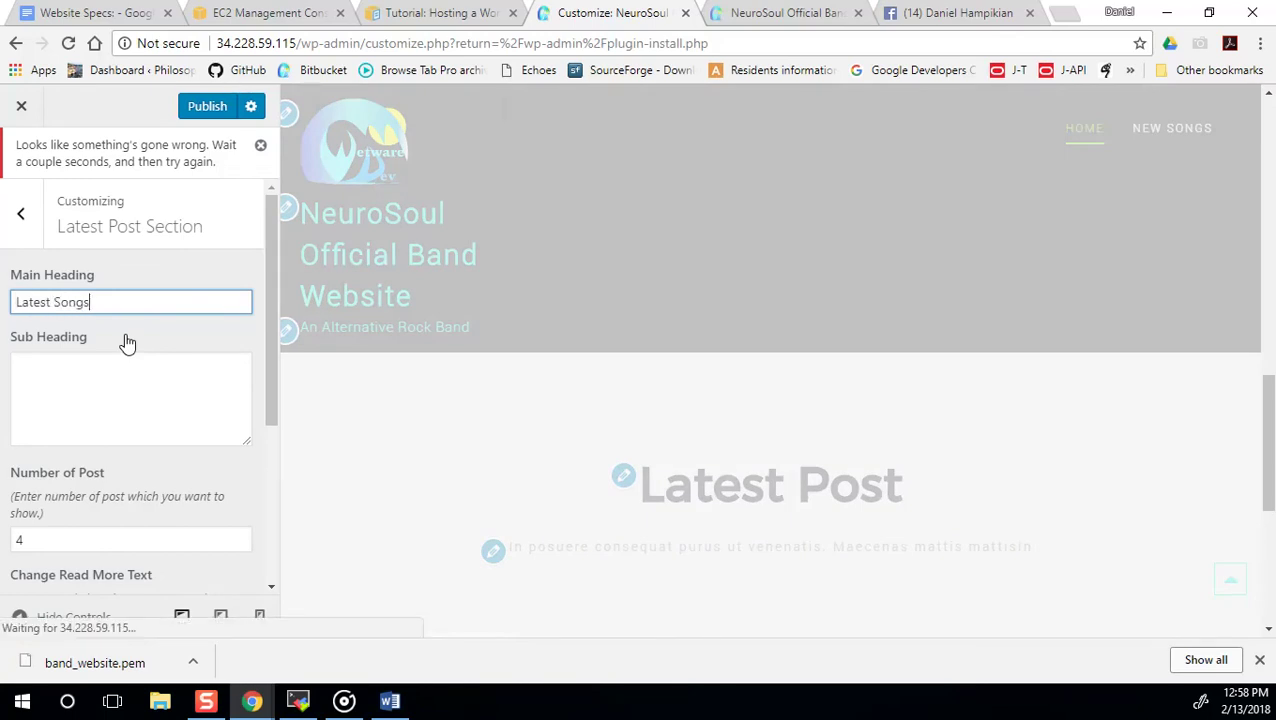
click(82, 385)
text(C)
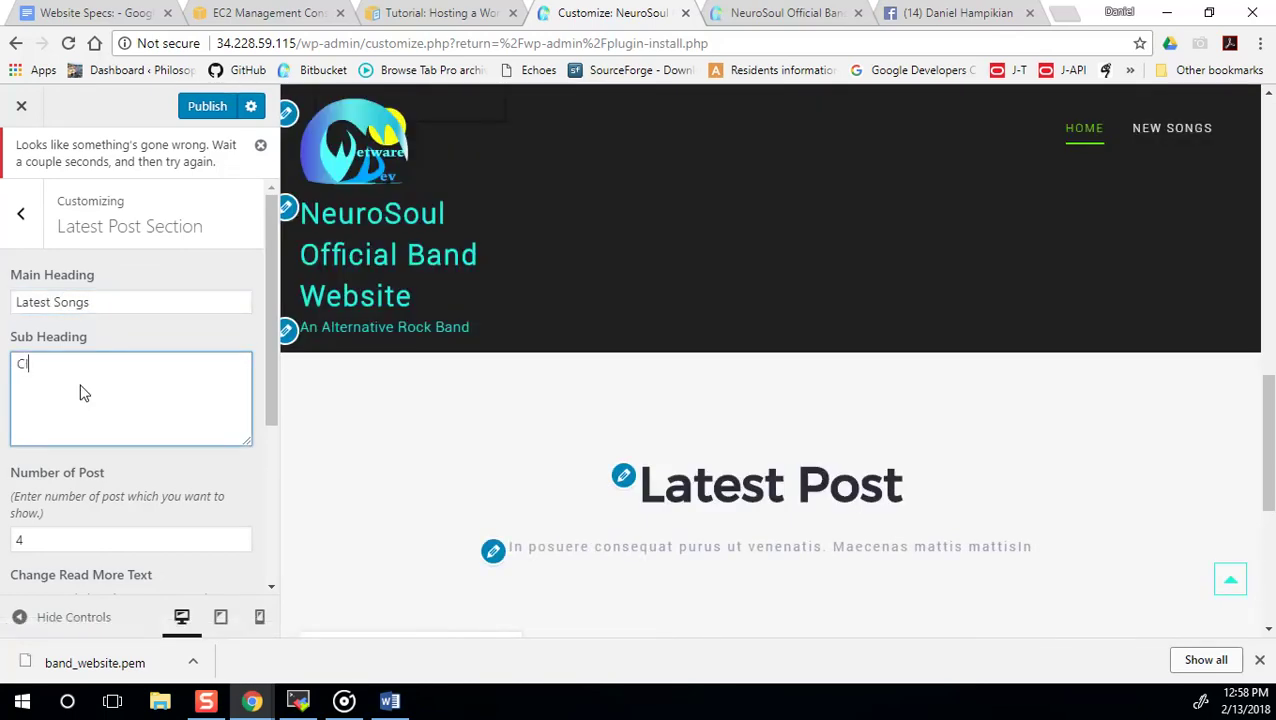
key(BackSpace)
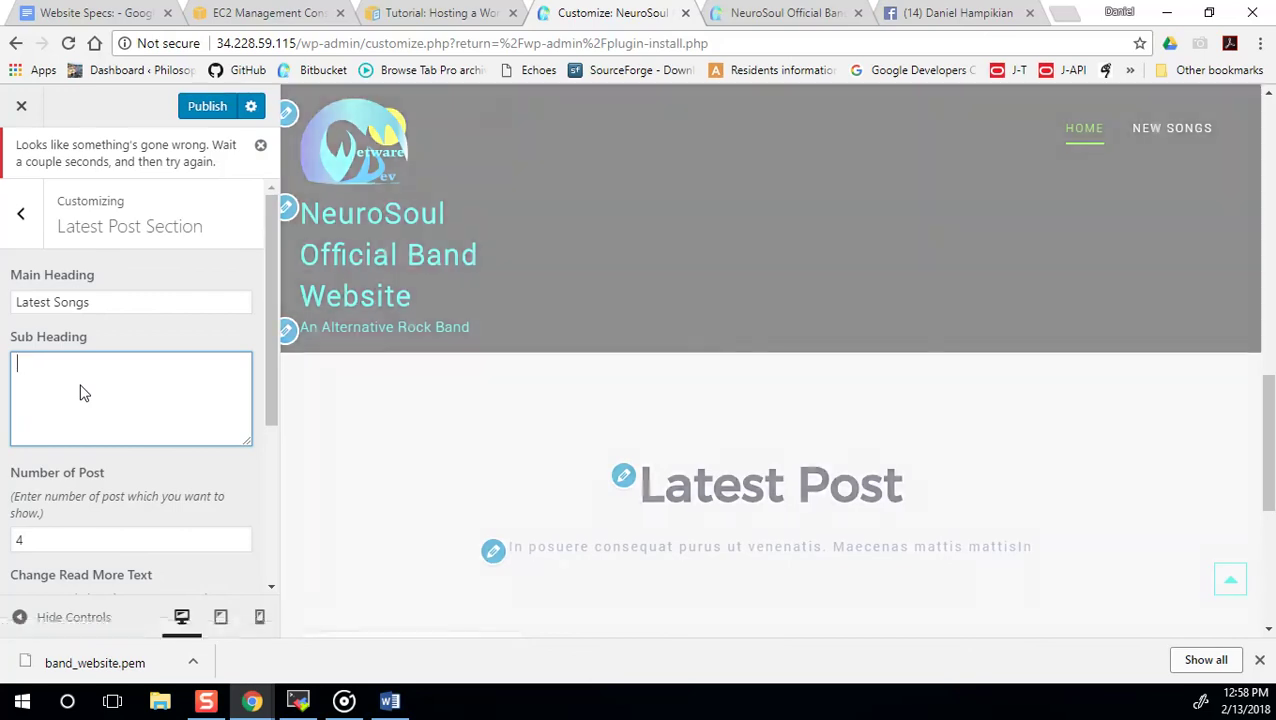
text(Here are )
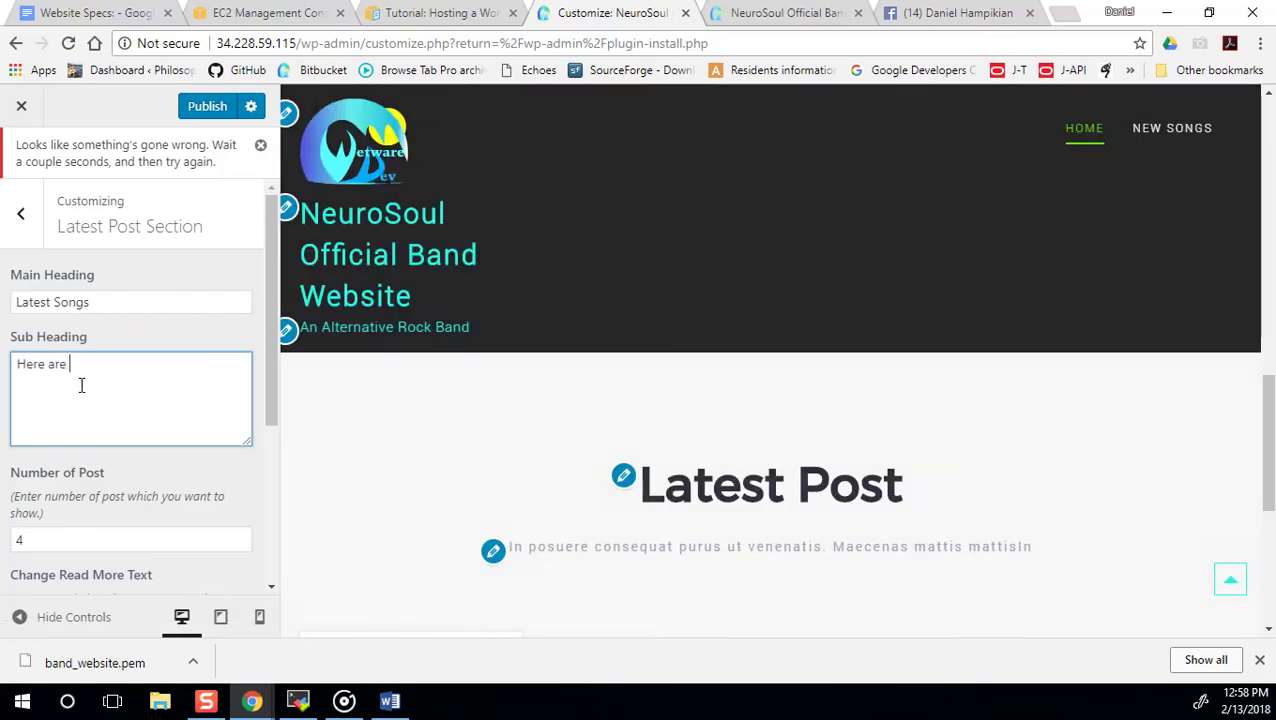
text(our lastest songs)
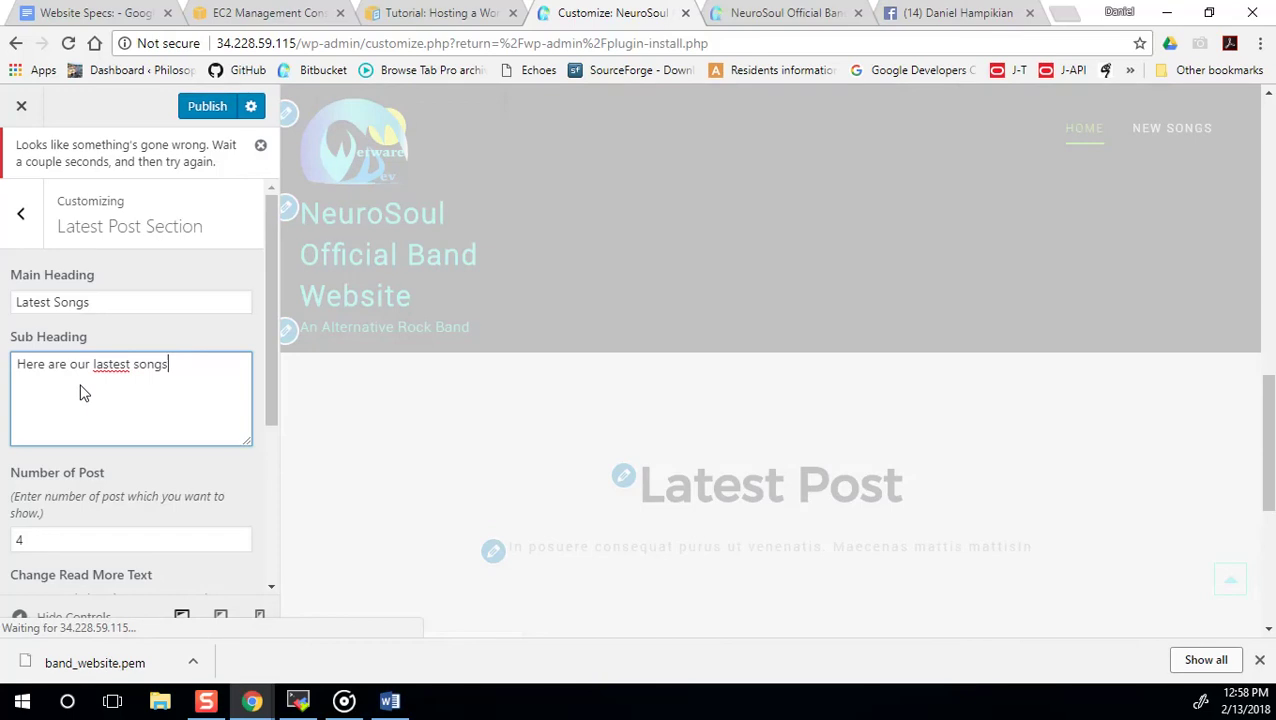
key(BackSpace)
key(BackSpace)
key(BackSpace)
key(BackSpace)
key(BackSpace)
key(BackSpace)
key(BackSpace)
key(BackSpace)
key(BackSpace)
key(BackSpace)
key(BackSpace)
key(BackSpace)
key(BackSpace)
key(BackSpace)
key(BackSpace)
key(BackSpace)
key(BackSpace)
text(the latest songs)
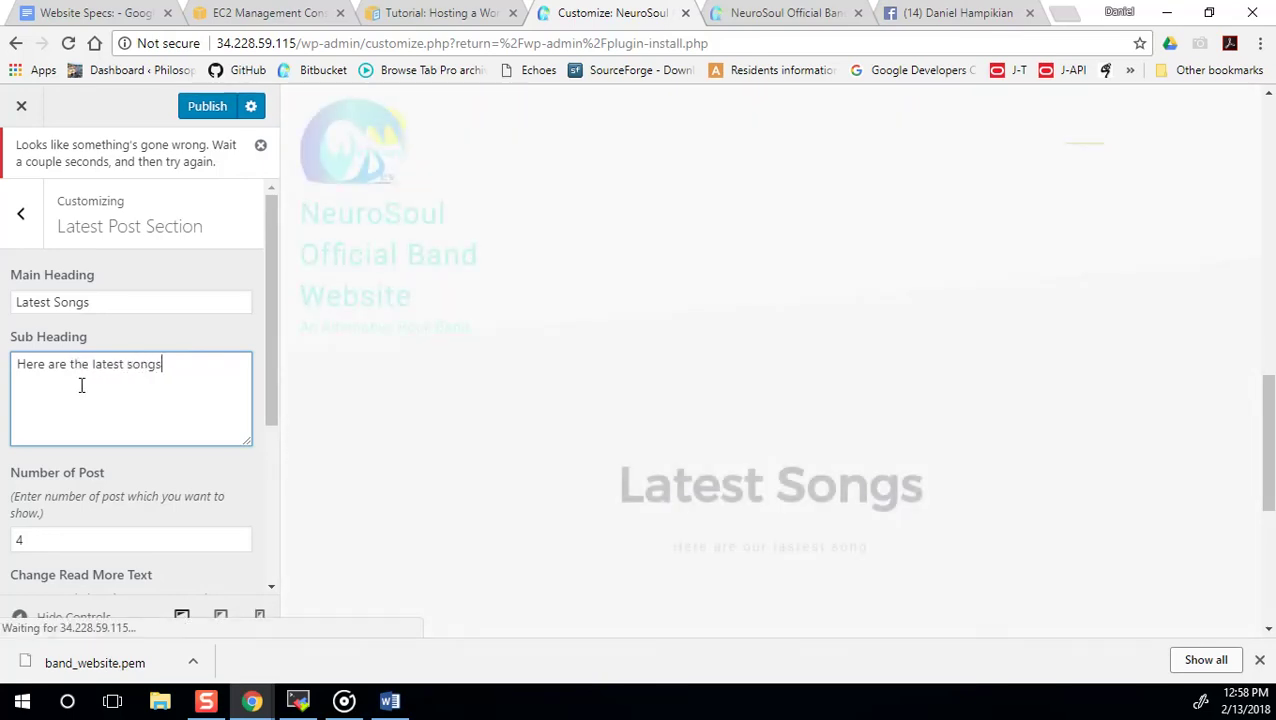
text(:)
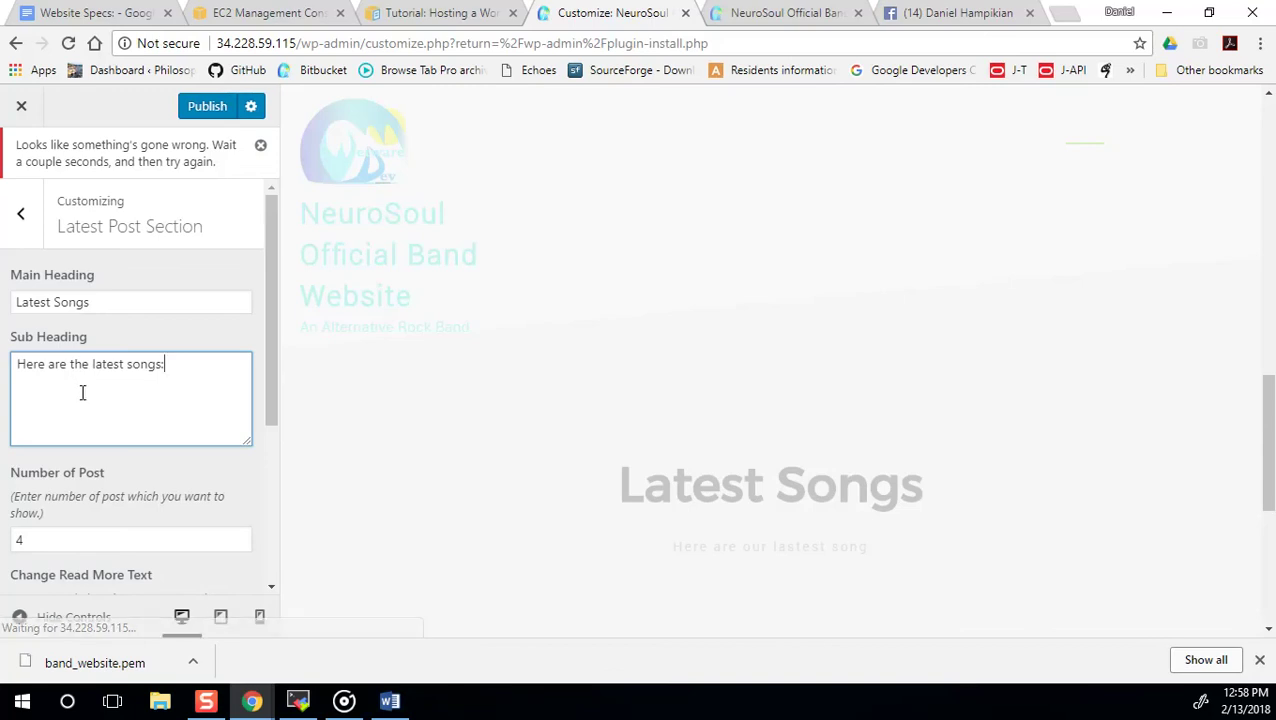
Reword the subheading to 'Here are the latest song lyrics and videos:'.
scroll(82, 393, down, 2)
scroll(695, 436, down, 2)
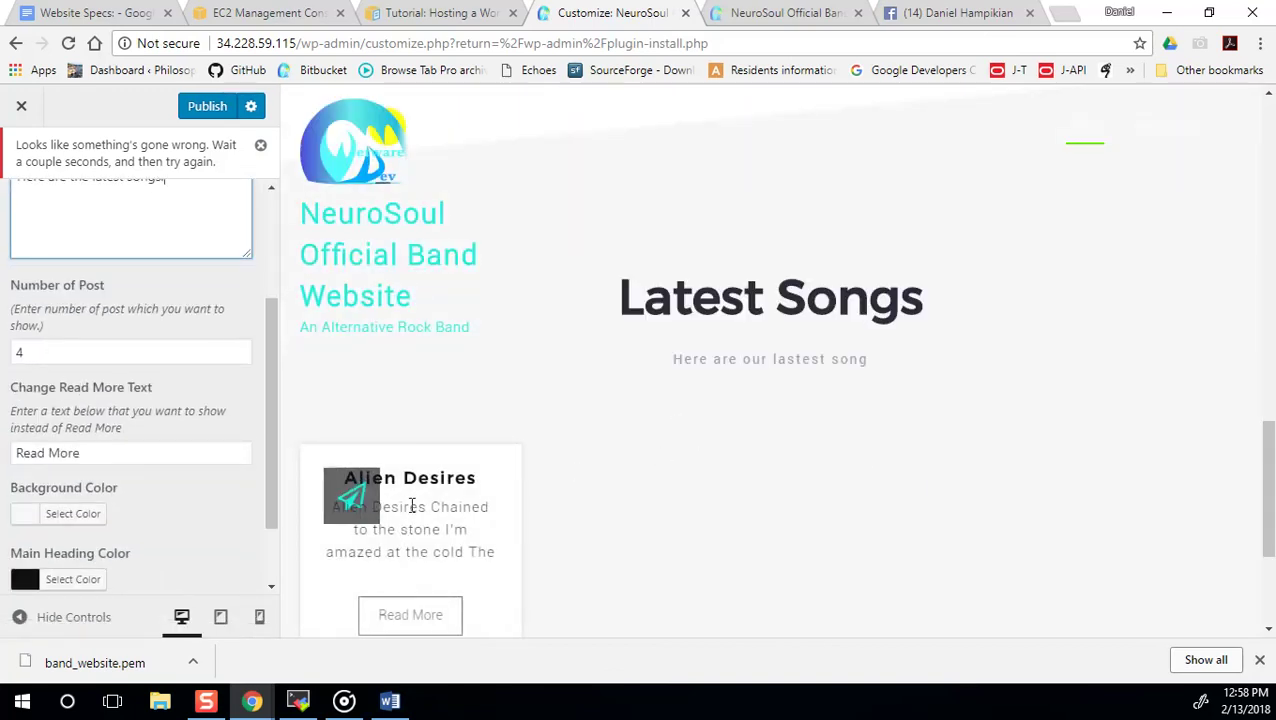
scroll(420, 560, down, 1)
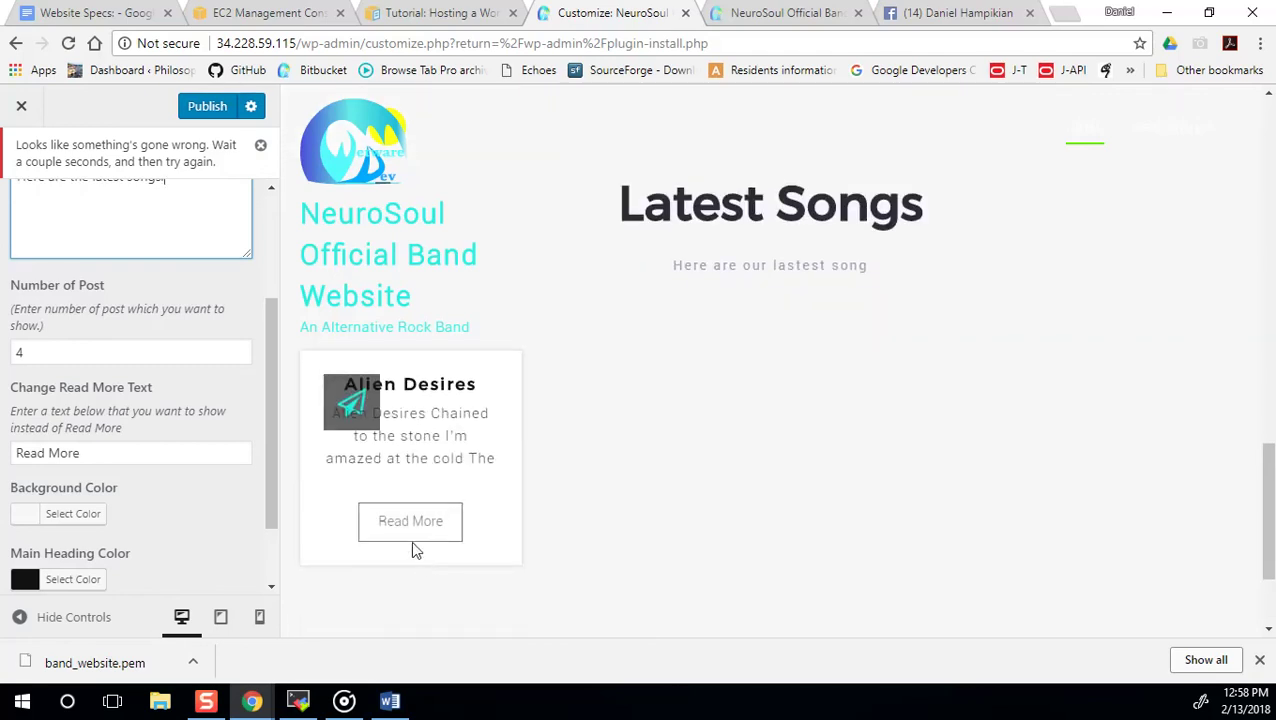
scroll(112, 313, up, 1)
scroll(140, 308, up, 2)
key(BackSpace)
text(lyrics and vid)
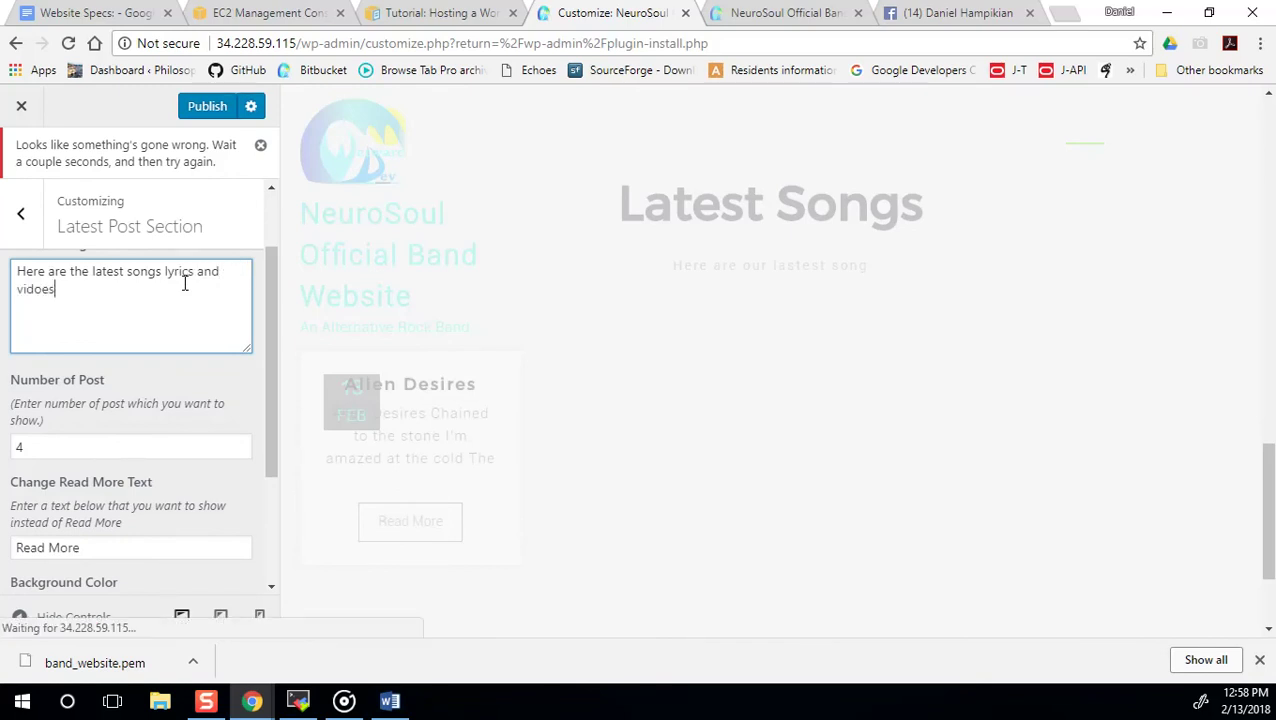
text(eos)
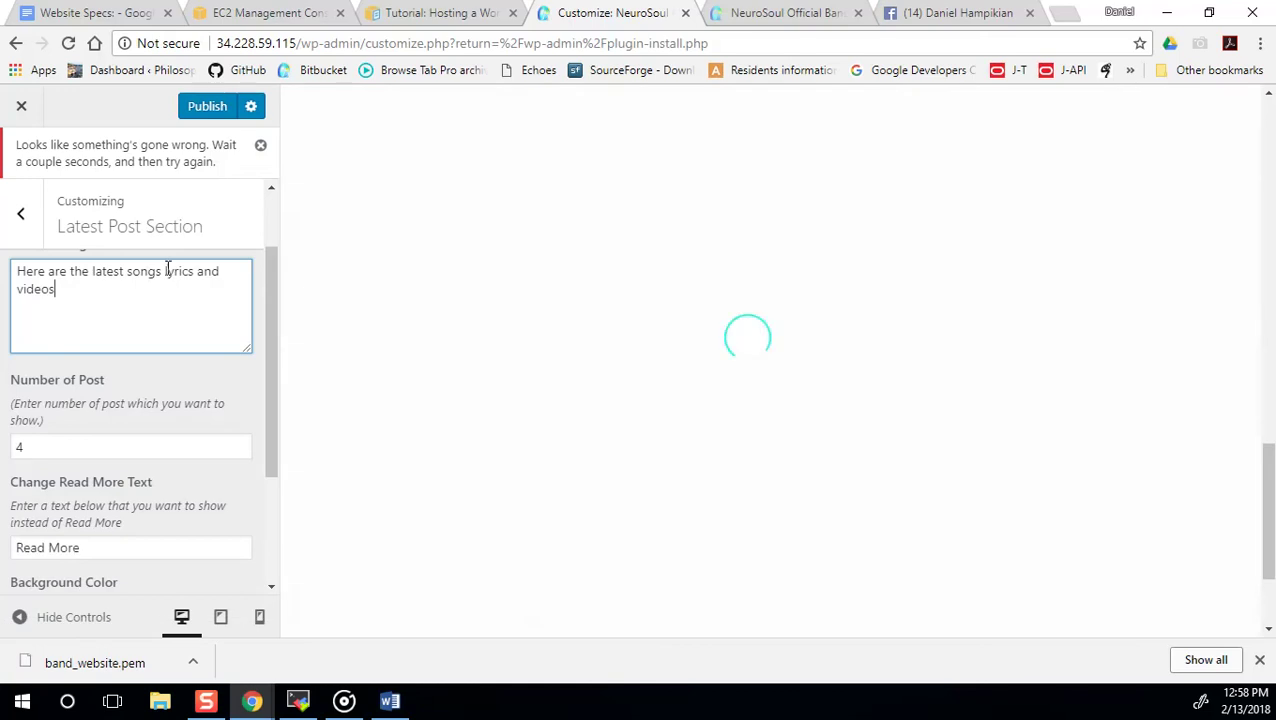
key(BackSpace)
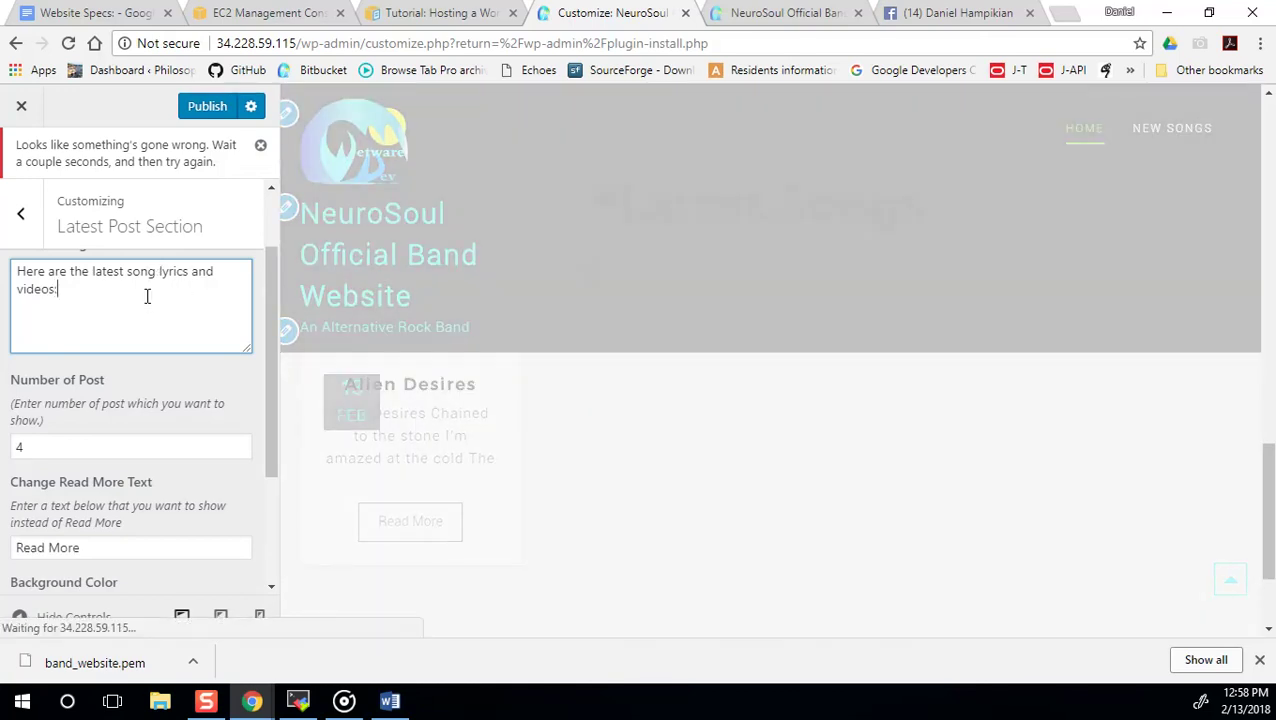
scroll(182, 396, down, 2)
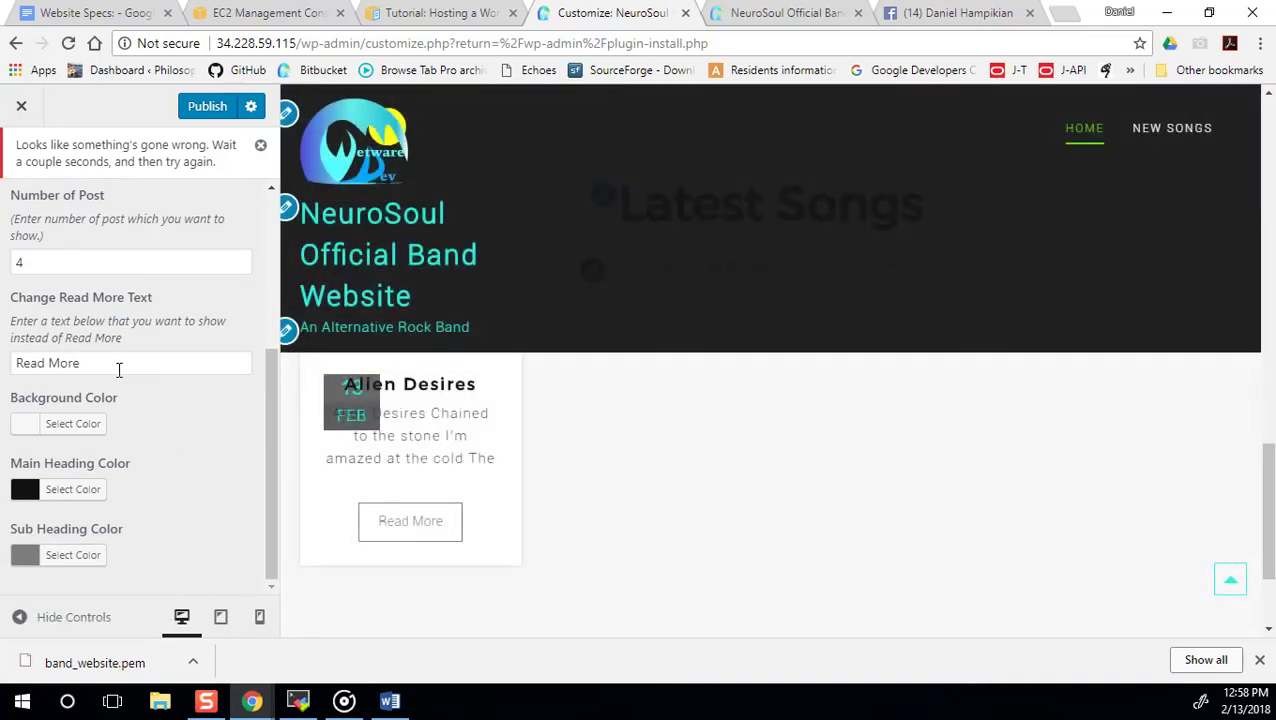
Replace the Read More button text with 'Lyrics and Video' and publish.
triple_click(110, 365)
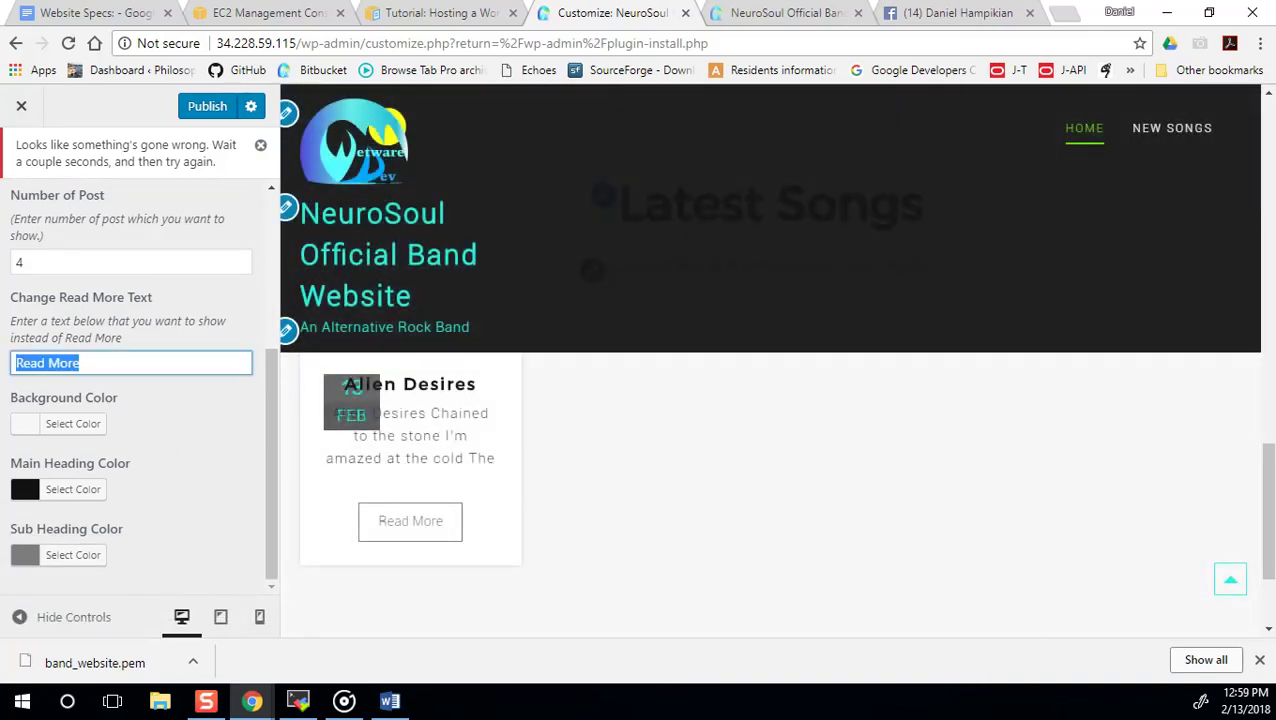
text(V)
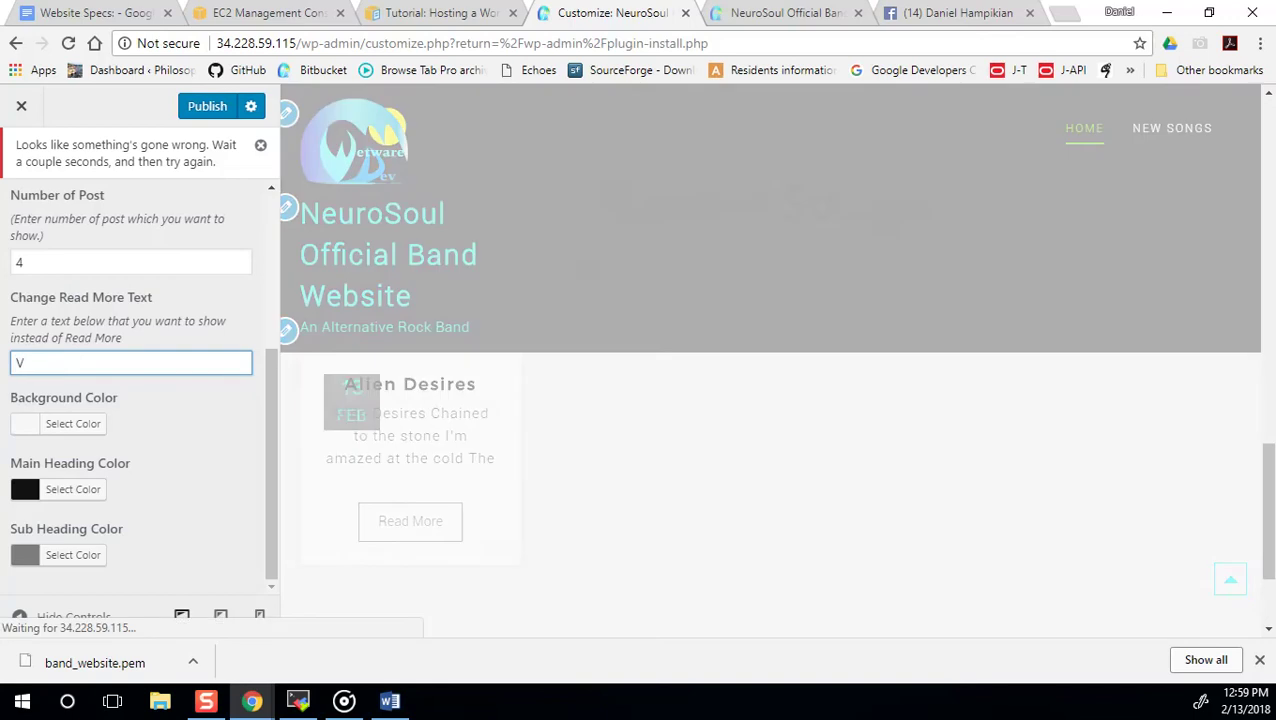
text(yrics and)
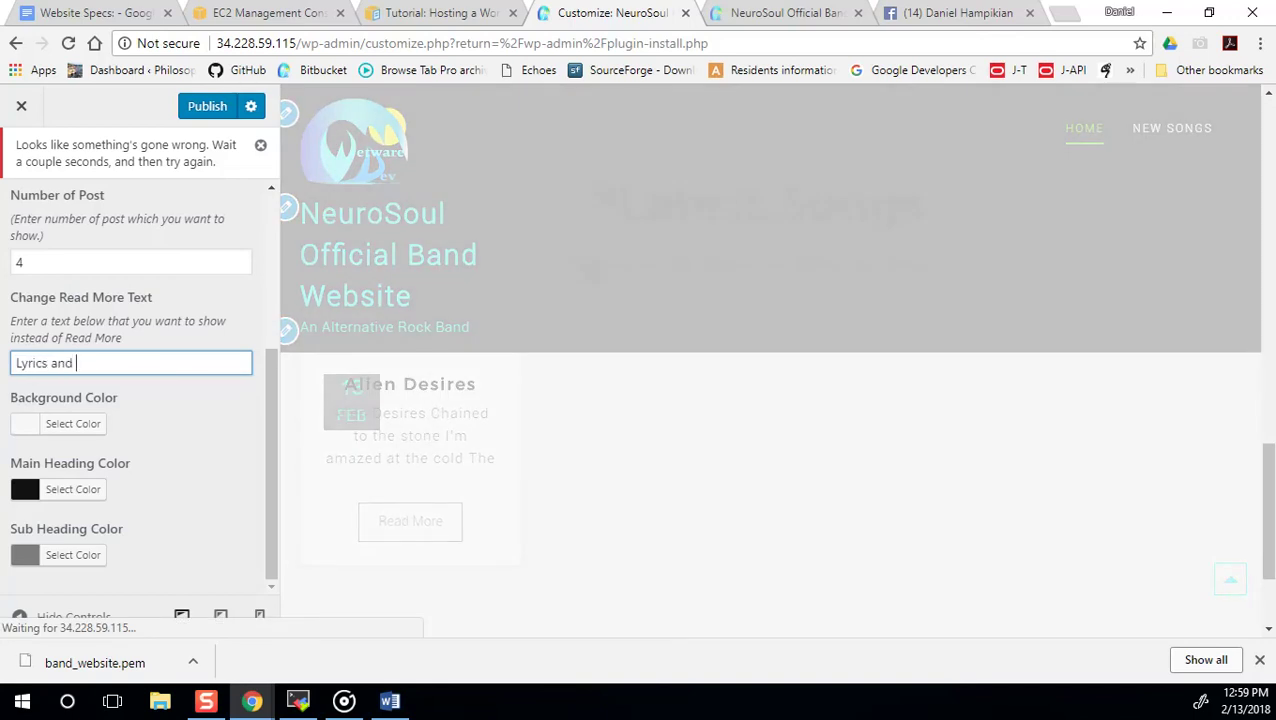
text( Video)
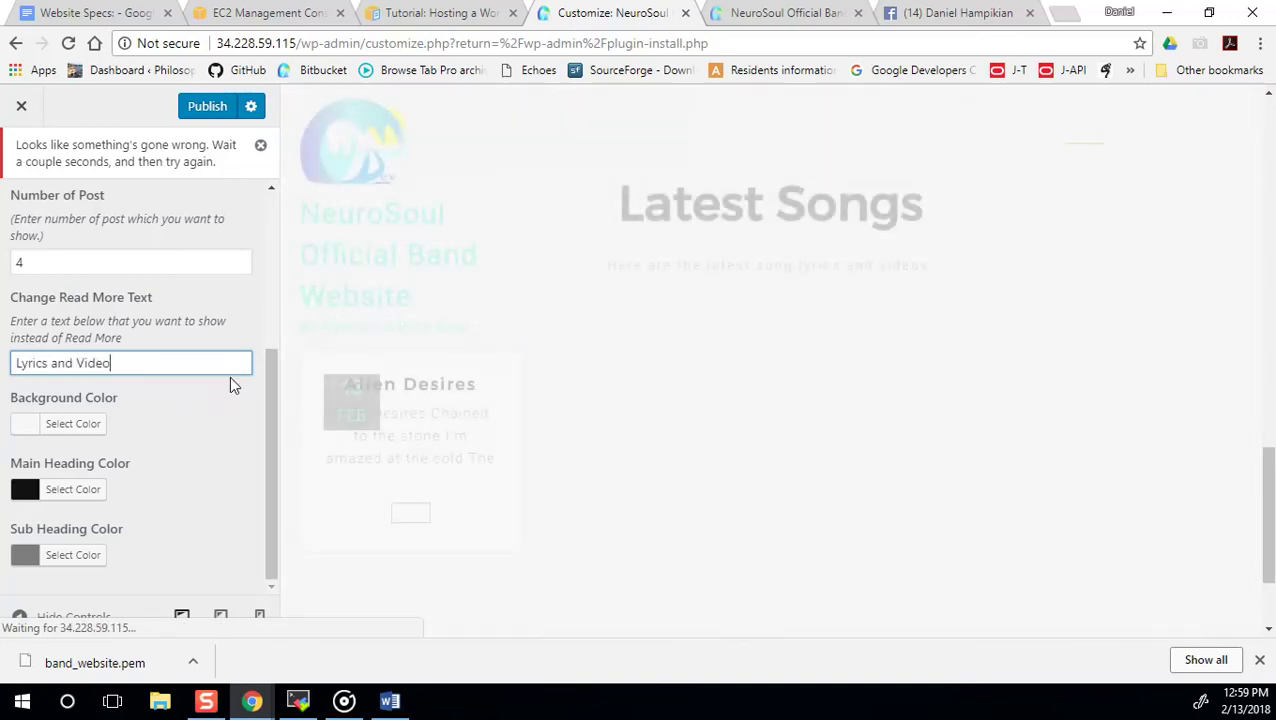
click(284, 492)
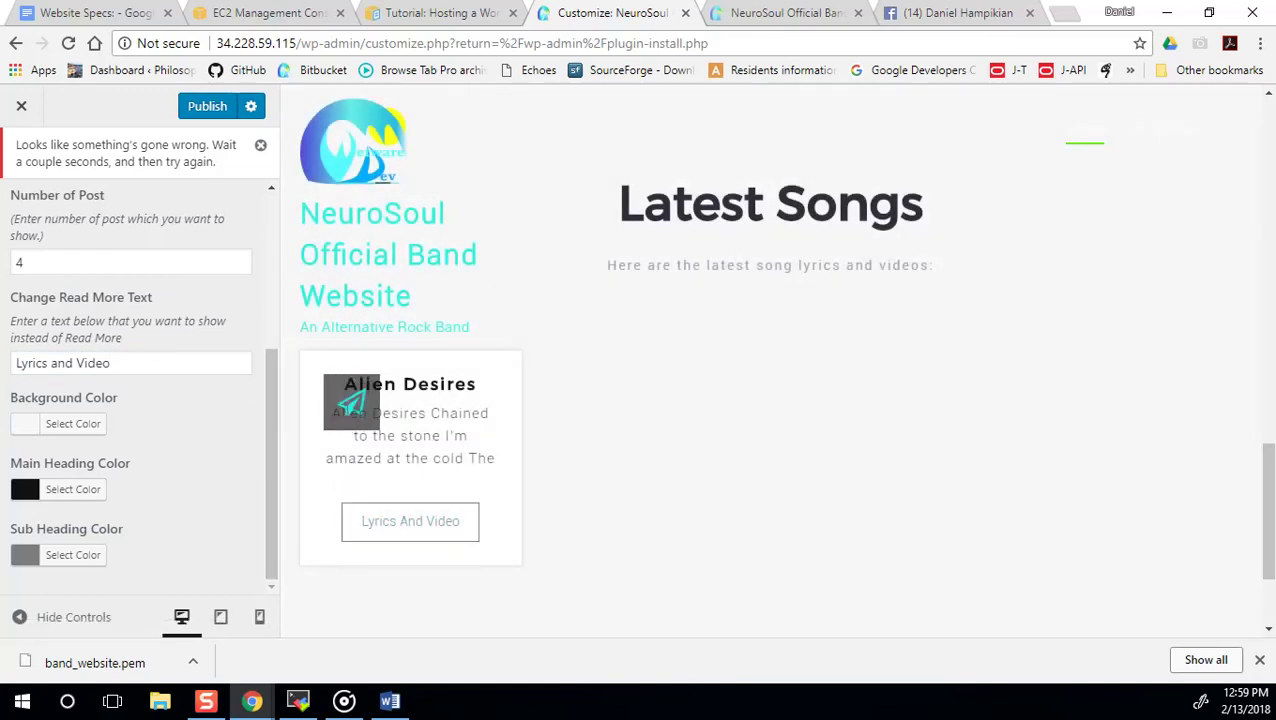
click(205, 110)
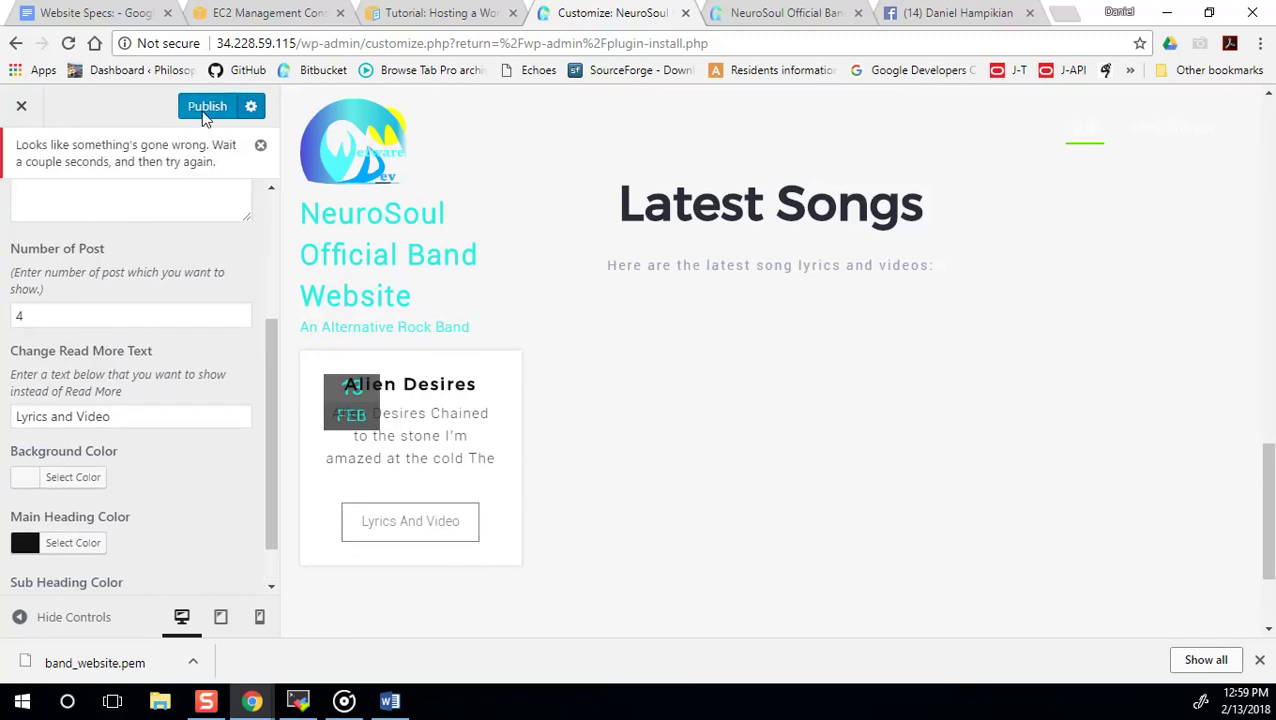
Rerun 'sudo service httpd restart' in MobaXterm, then return to the Customizer.
click(297, 701)
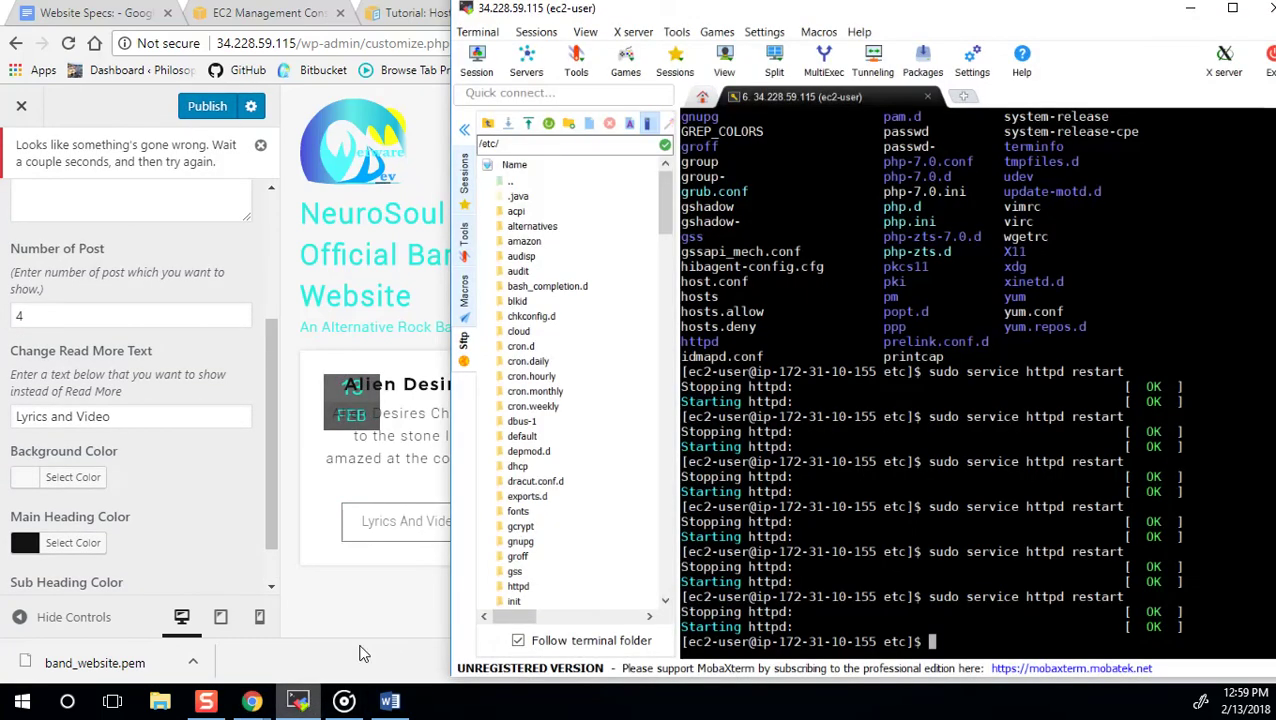
key(Up)
key(Return)
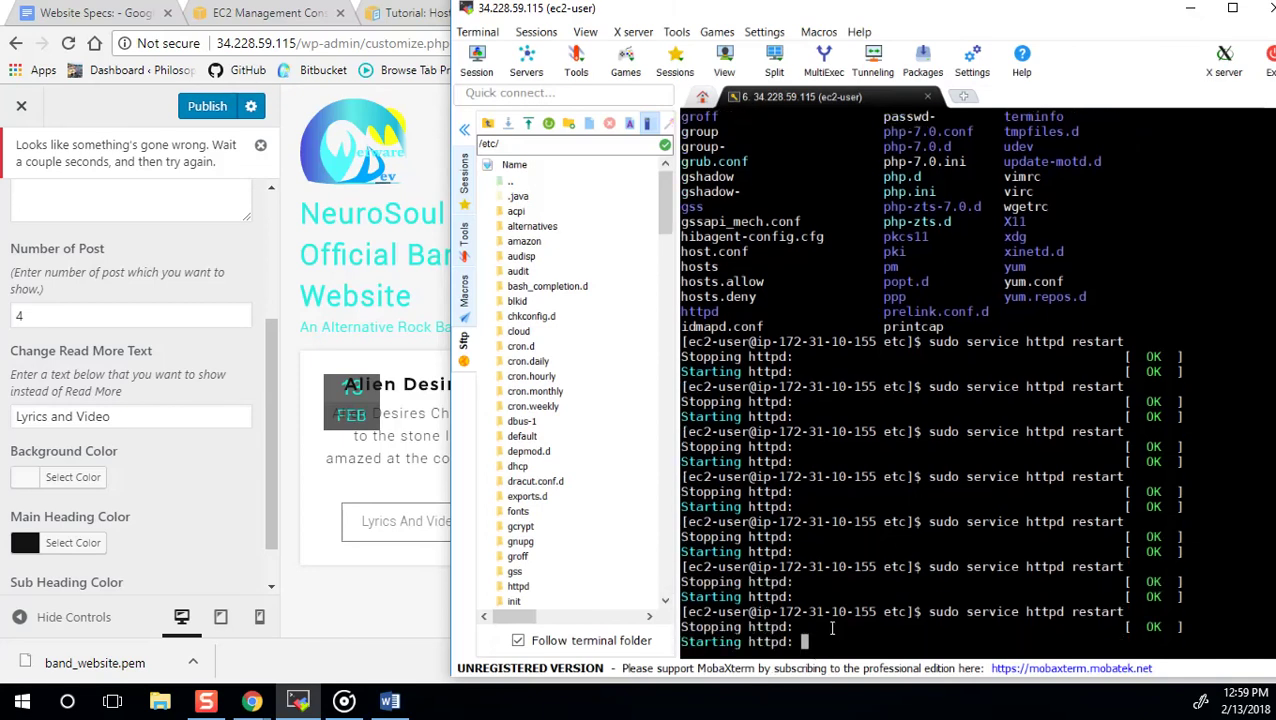
click(212, 108)
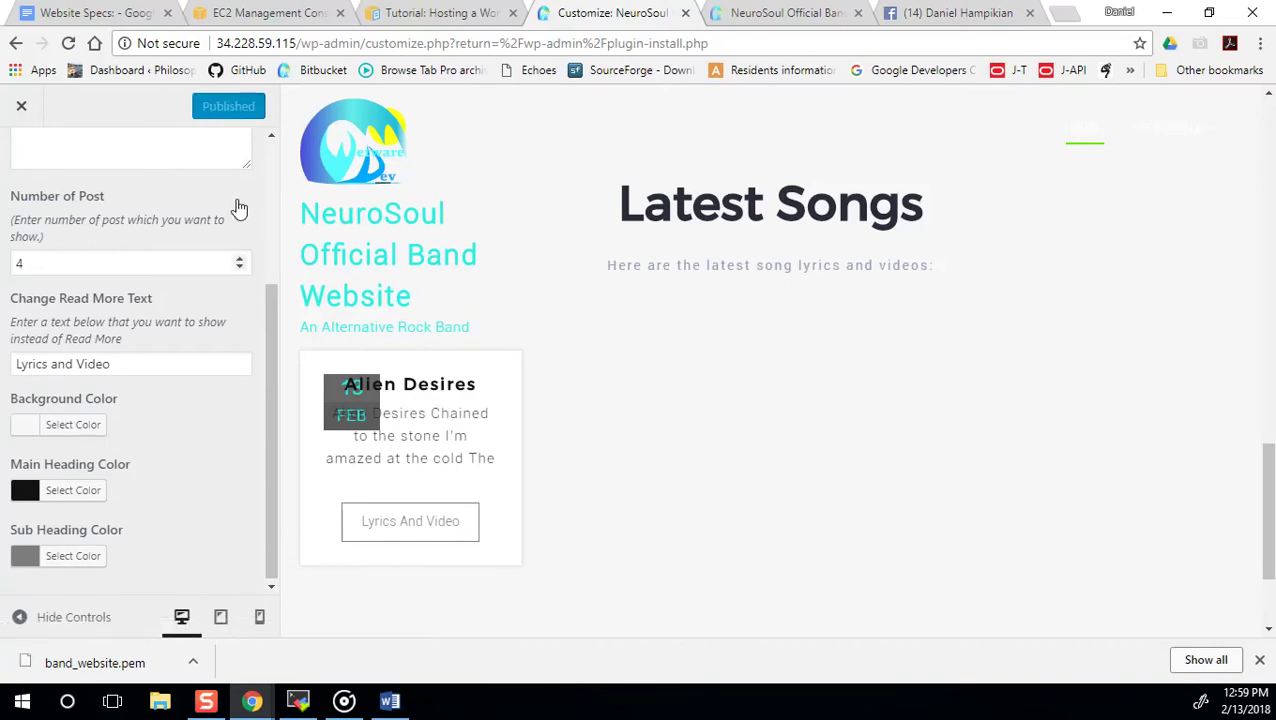
Back out to the Customizer's section list and switch to the NeuroSoul Official Band Website tab.
scroll(236, 211, up, 3)
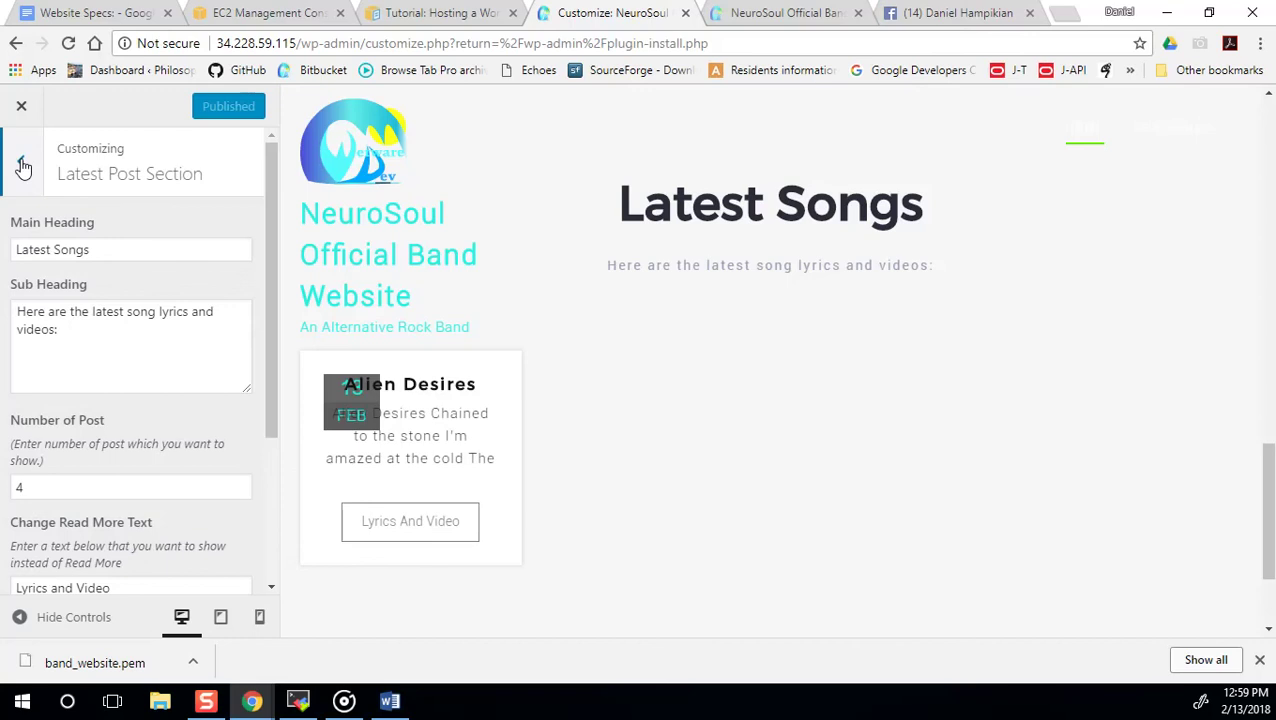
click(23, 167)
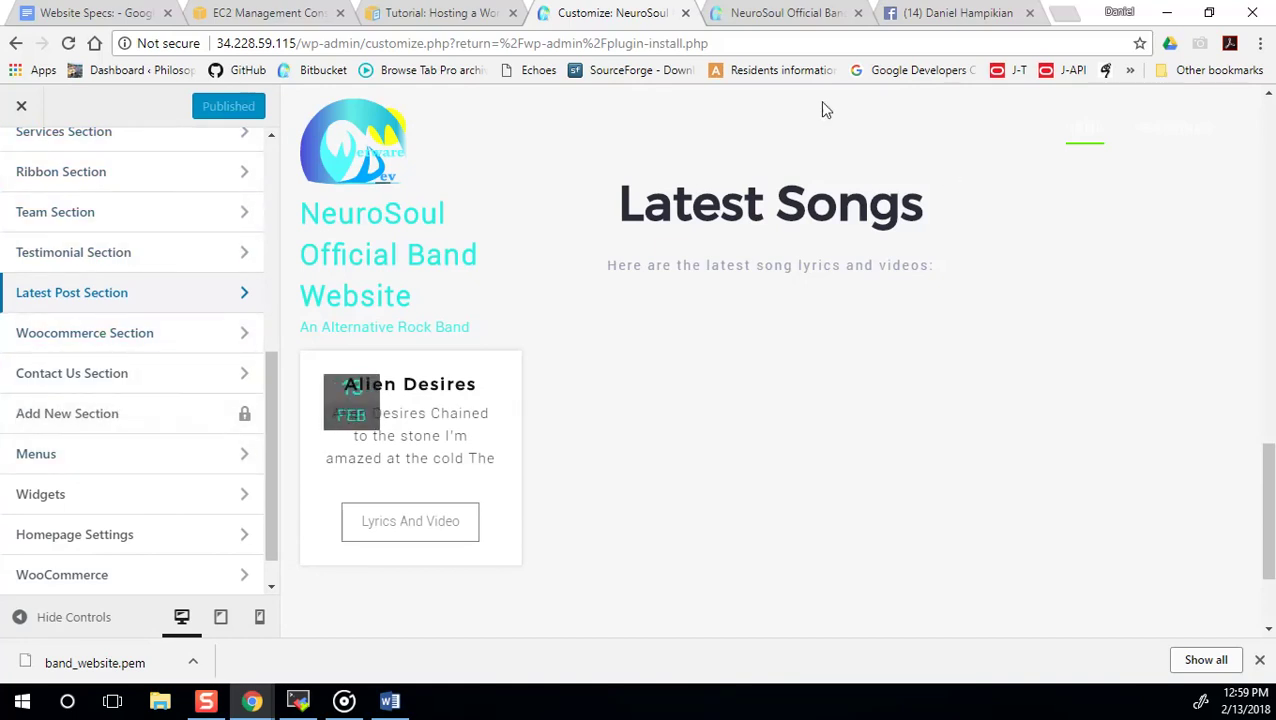
click(795, 16)
Reload the live homepage and open New Songs via the slider's Songs button.
click(275, 46)
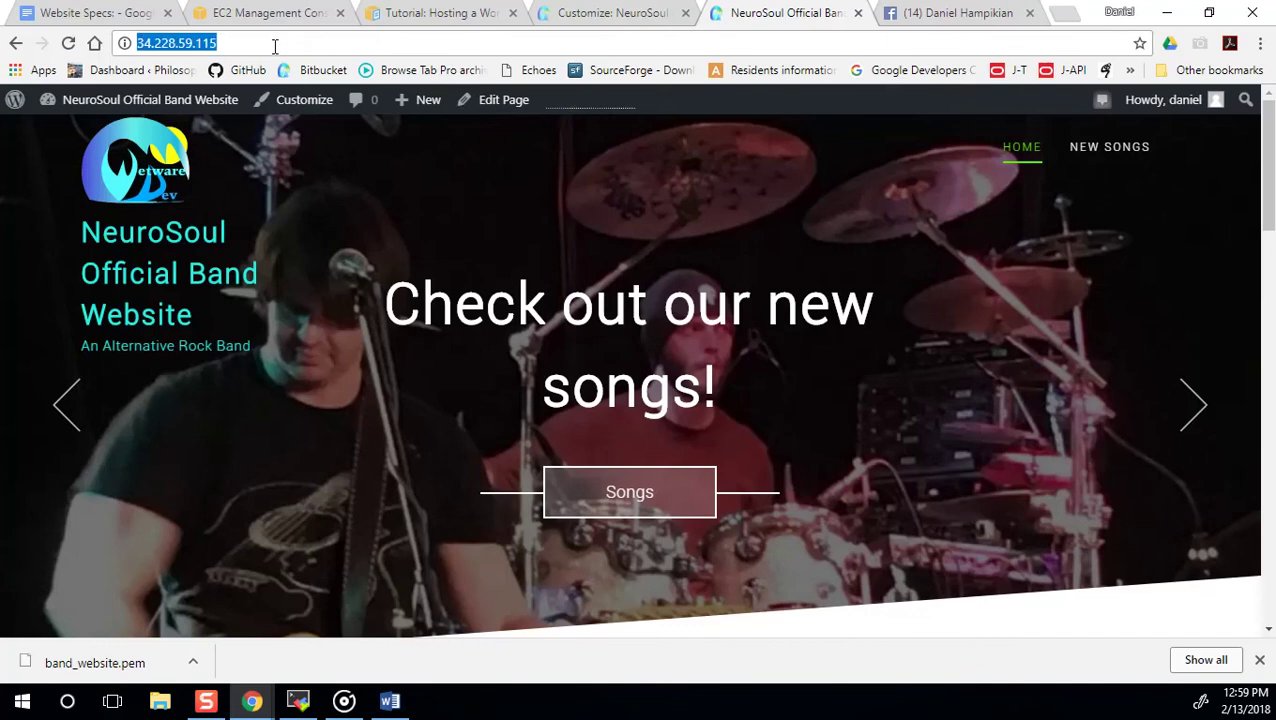
key(Return)
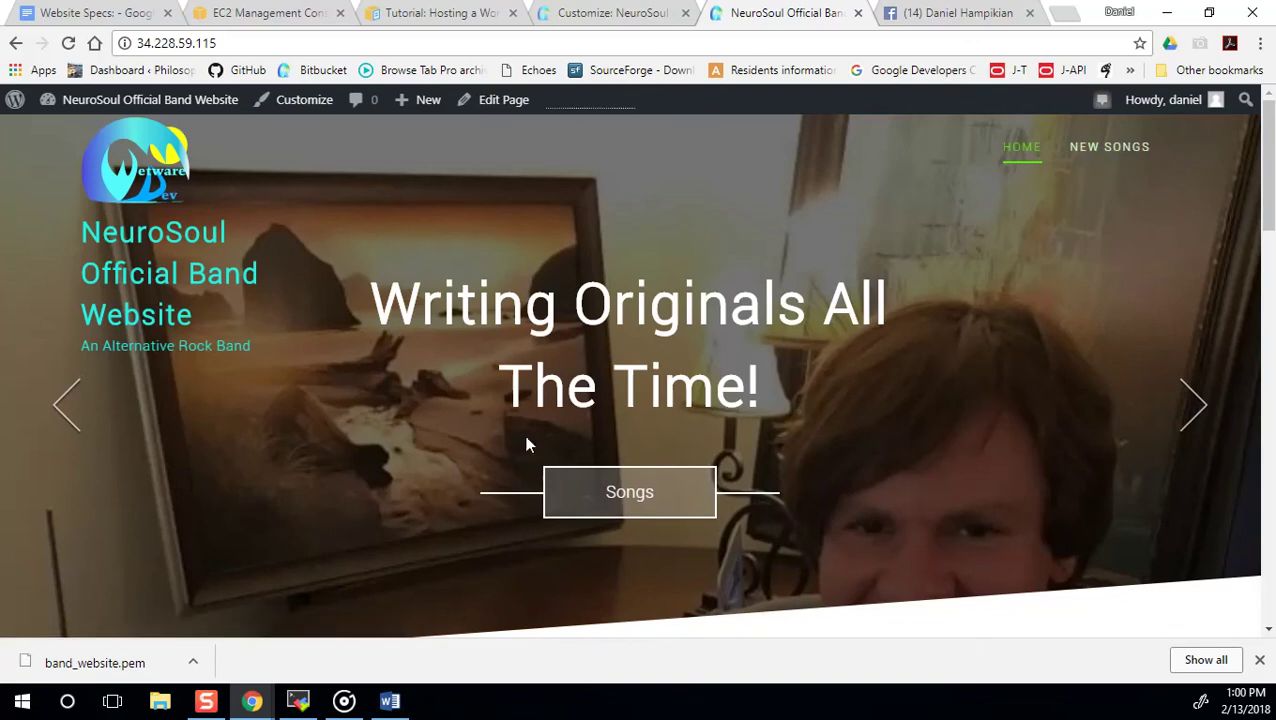
click(617, 493)
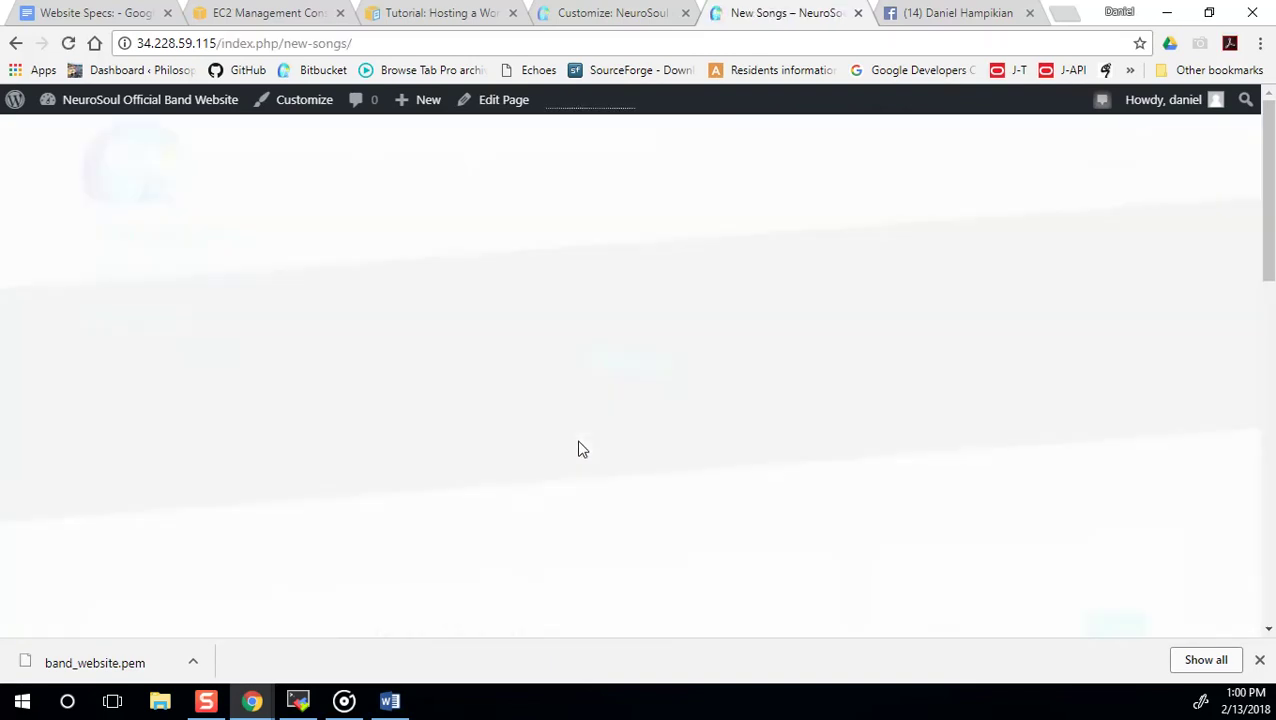
Scroll through the New Songs page to review the Alien Desires post under the Blog banner.
scroll(698, 355, down, 3)
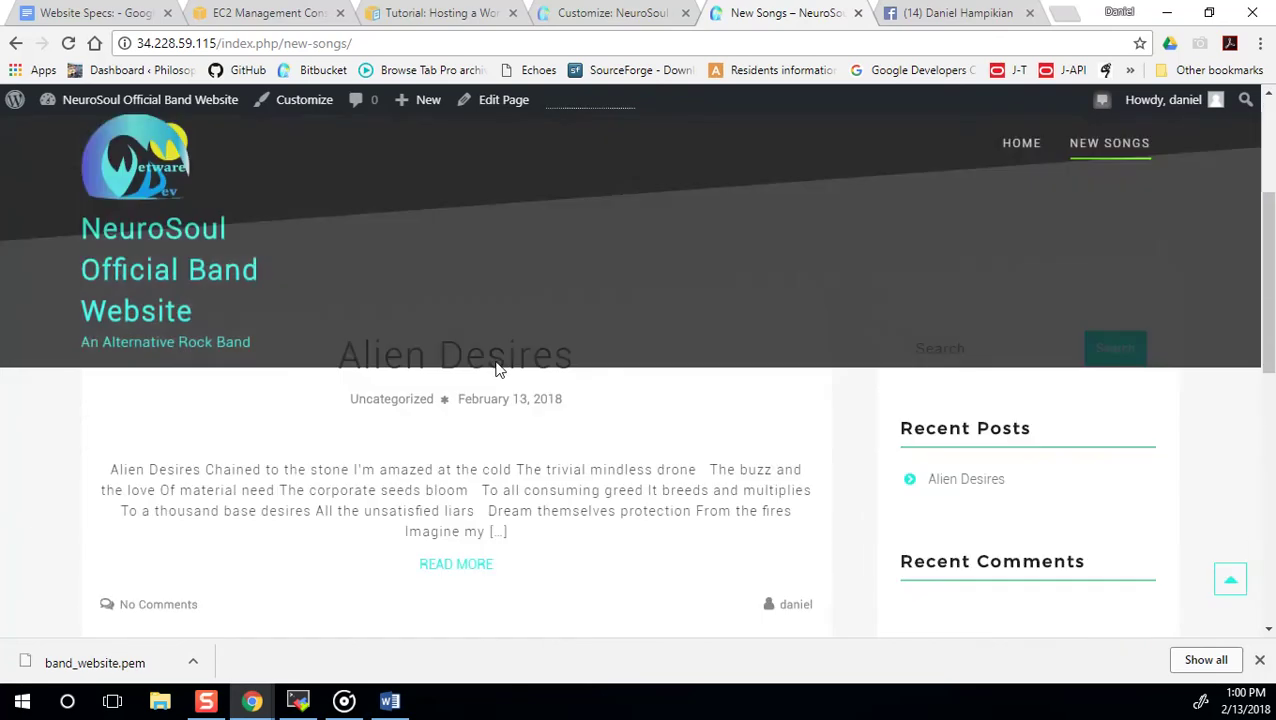
scroll(416, 399, up, 2)
scroll(416, 485, down, 3)
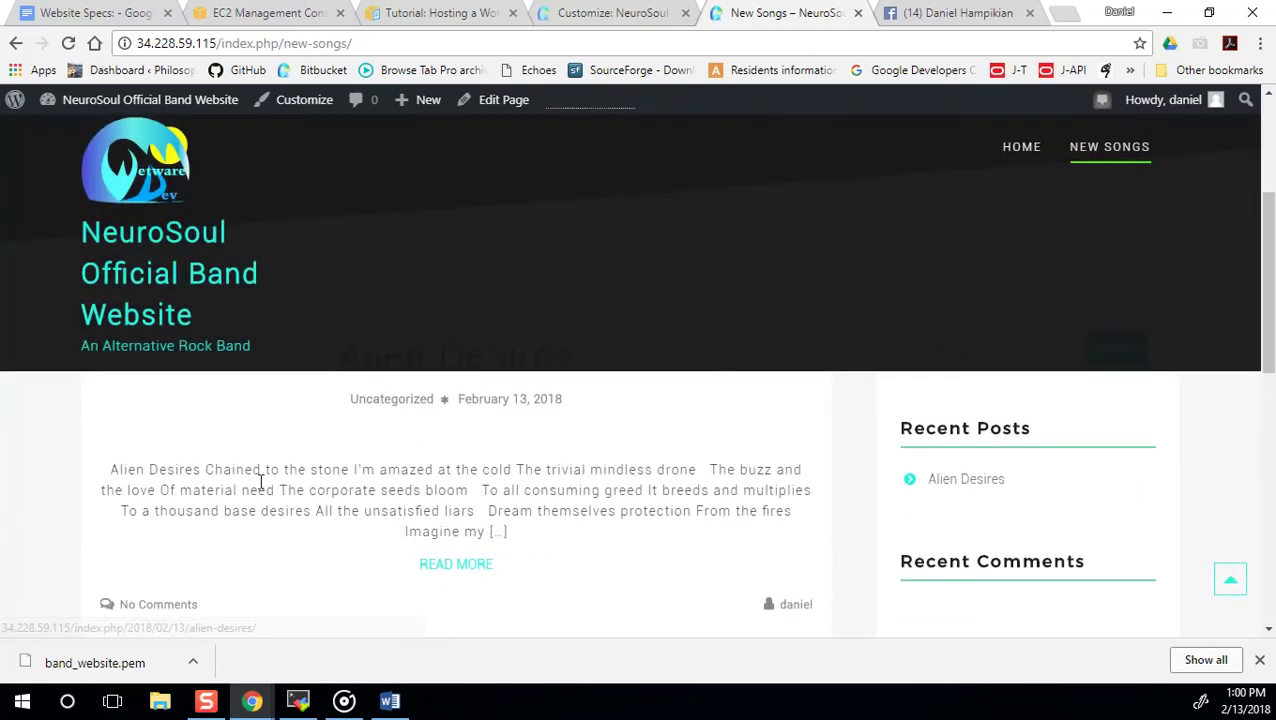
scroll(466, 576, down, 3)
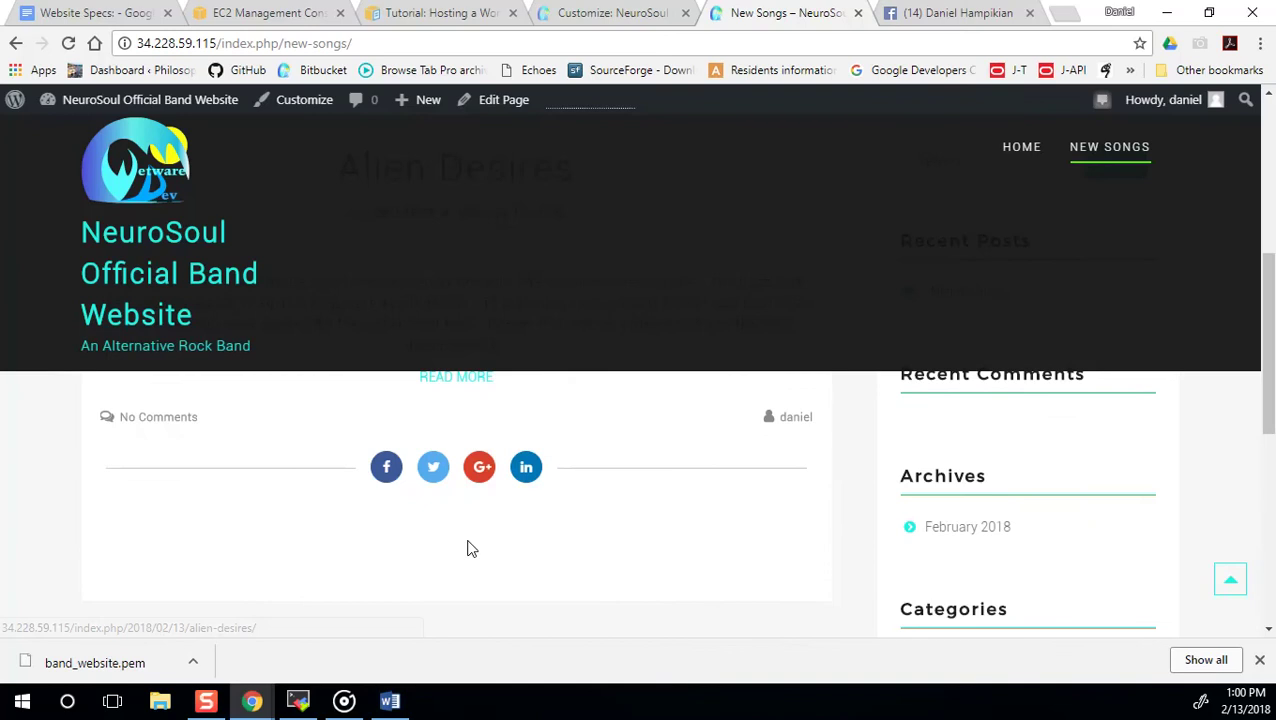
scroll(470, 547, down, 3)
scroll(500, 535, up, 3)
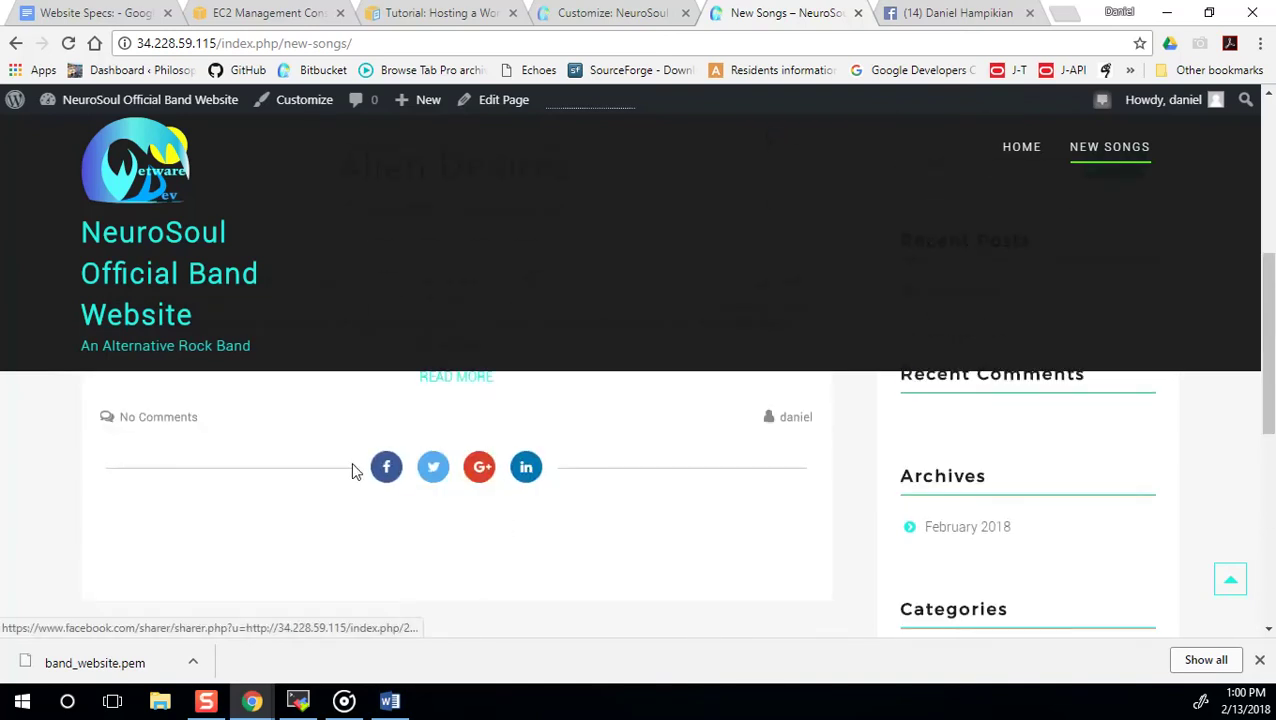
scroll(392, 468, up, 3)
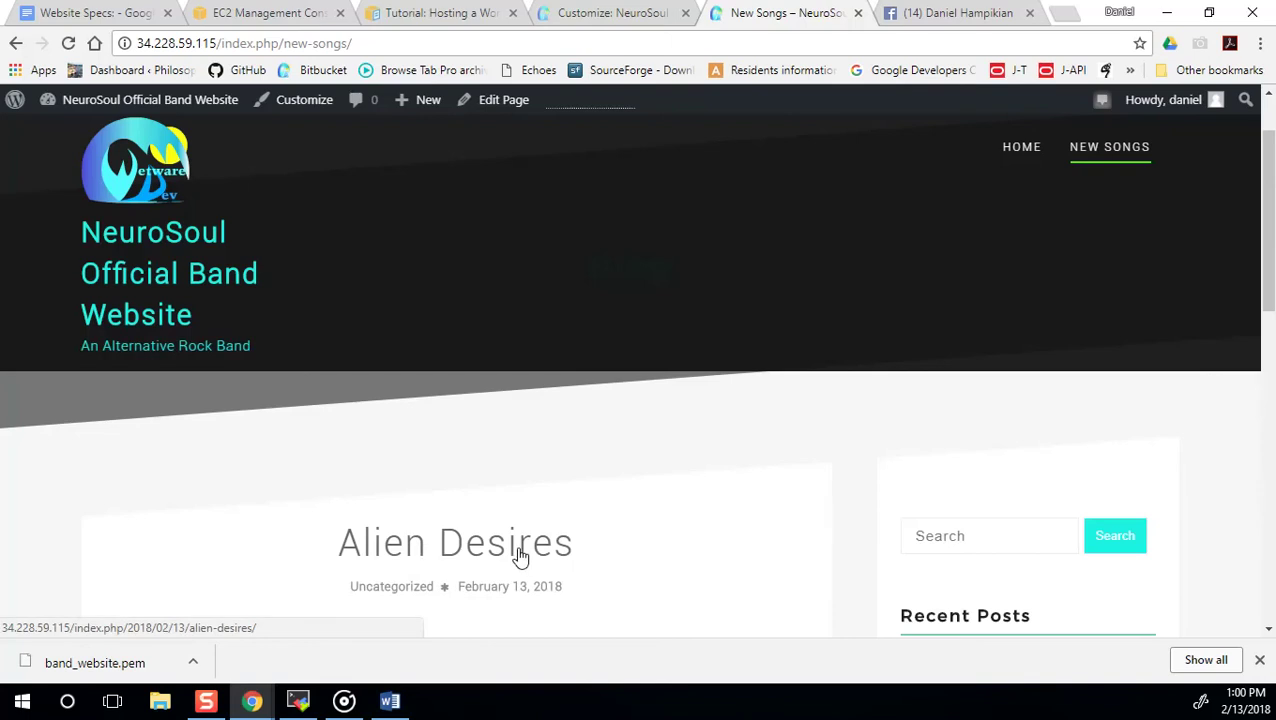
scroll(515, 550, down, 1)
scroll(920, 515, down, 3)
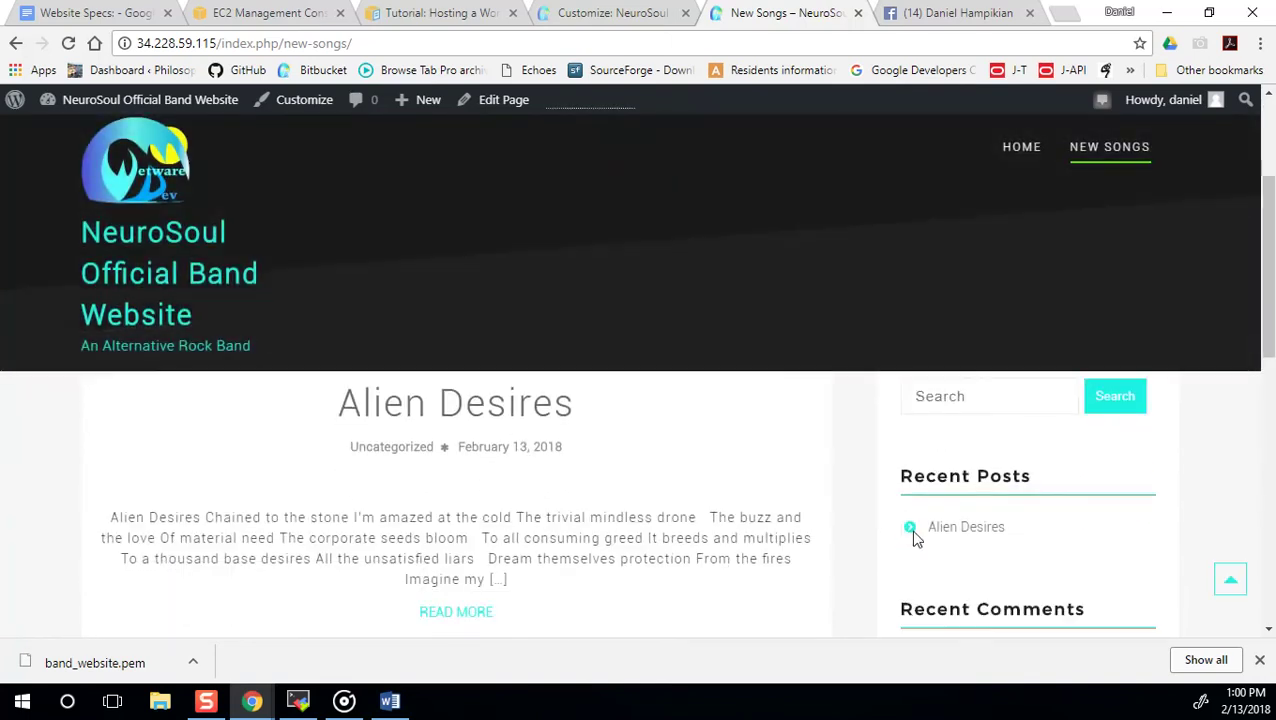
scroll(960, 450, up, 6)
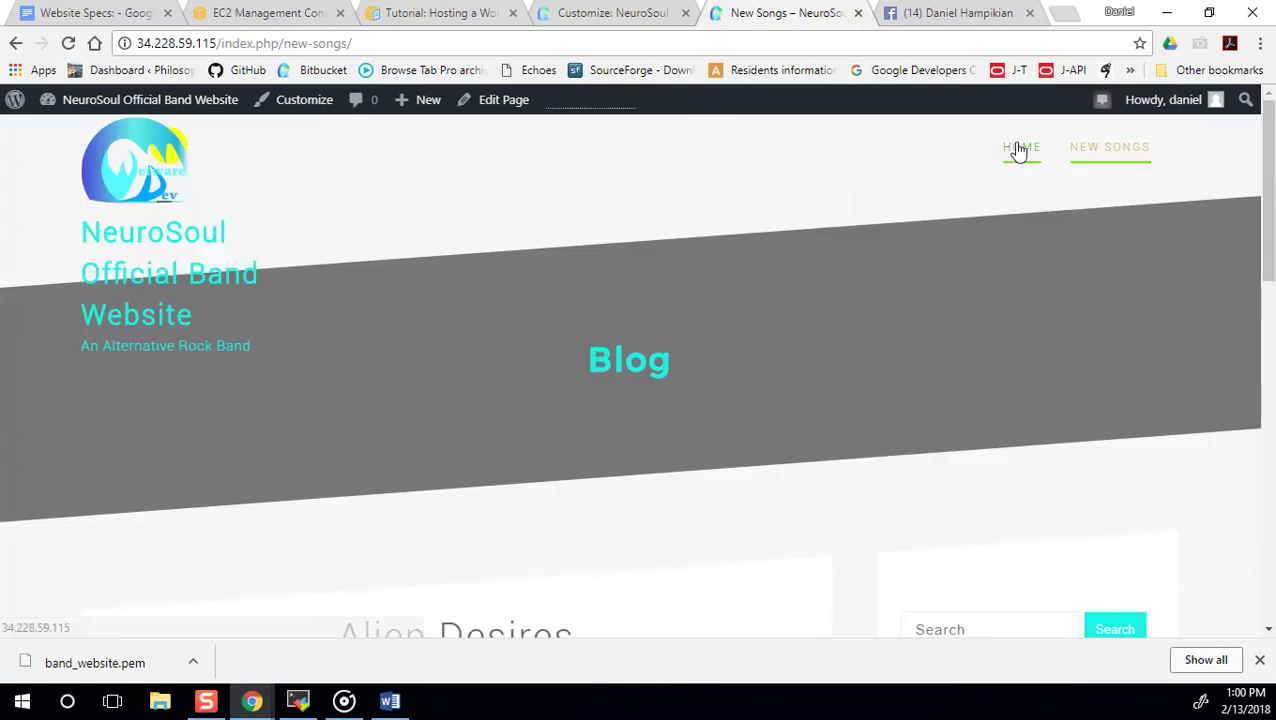
click(1018, 150)
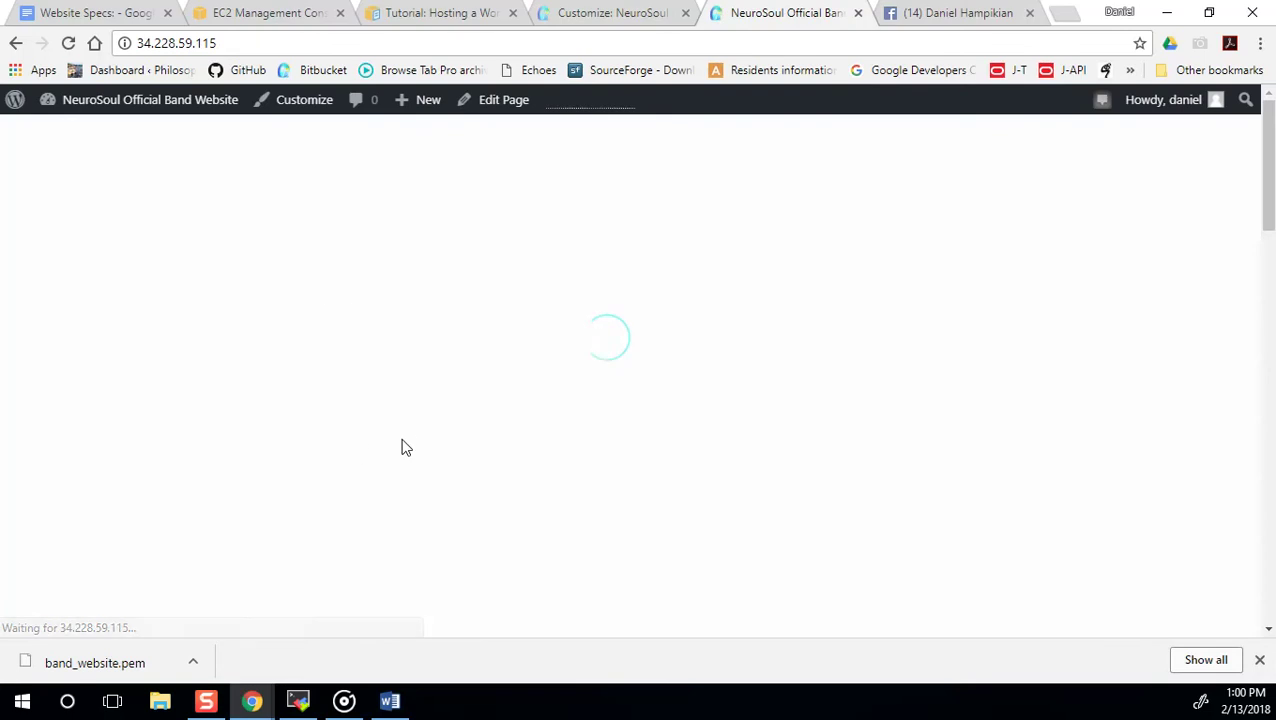
scroll(415, 460, down, 3)
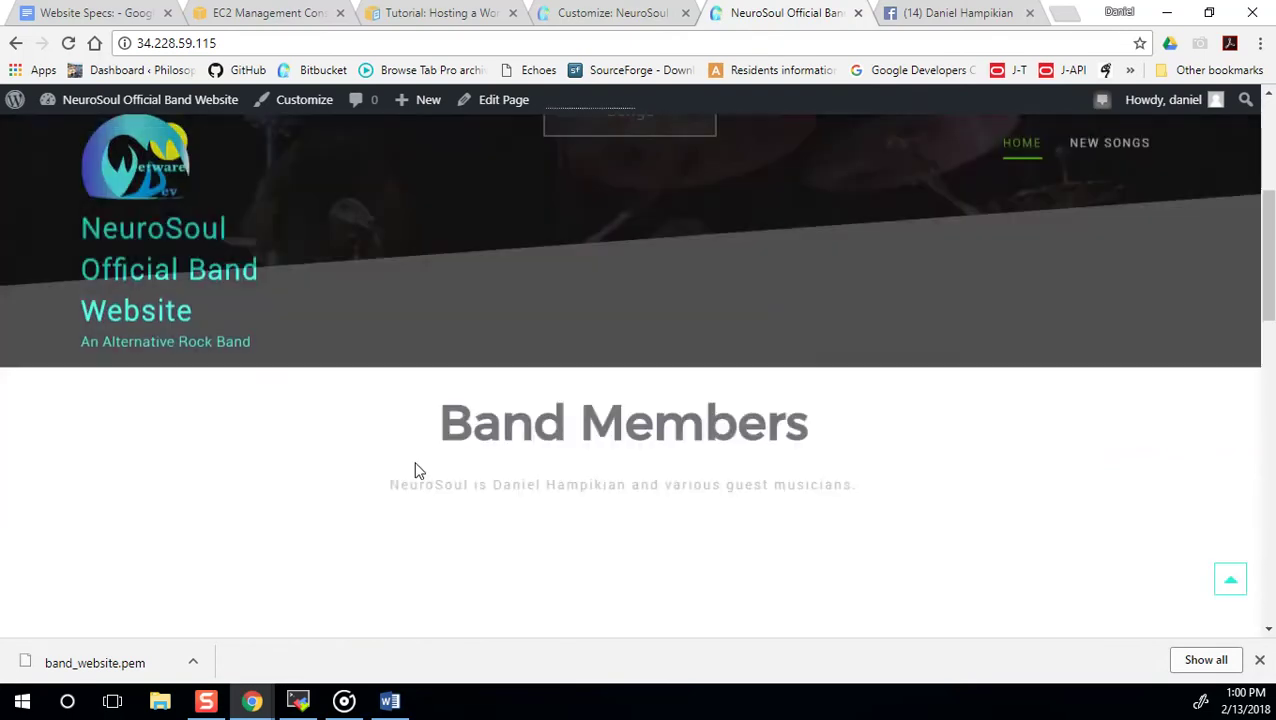
scroll(418, 470, down, 5)
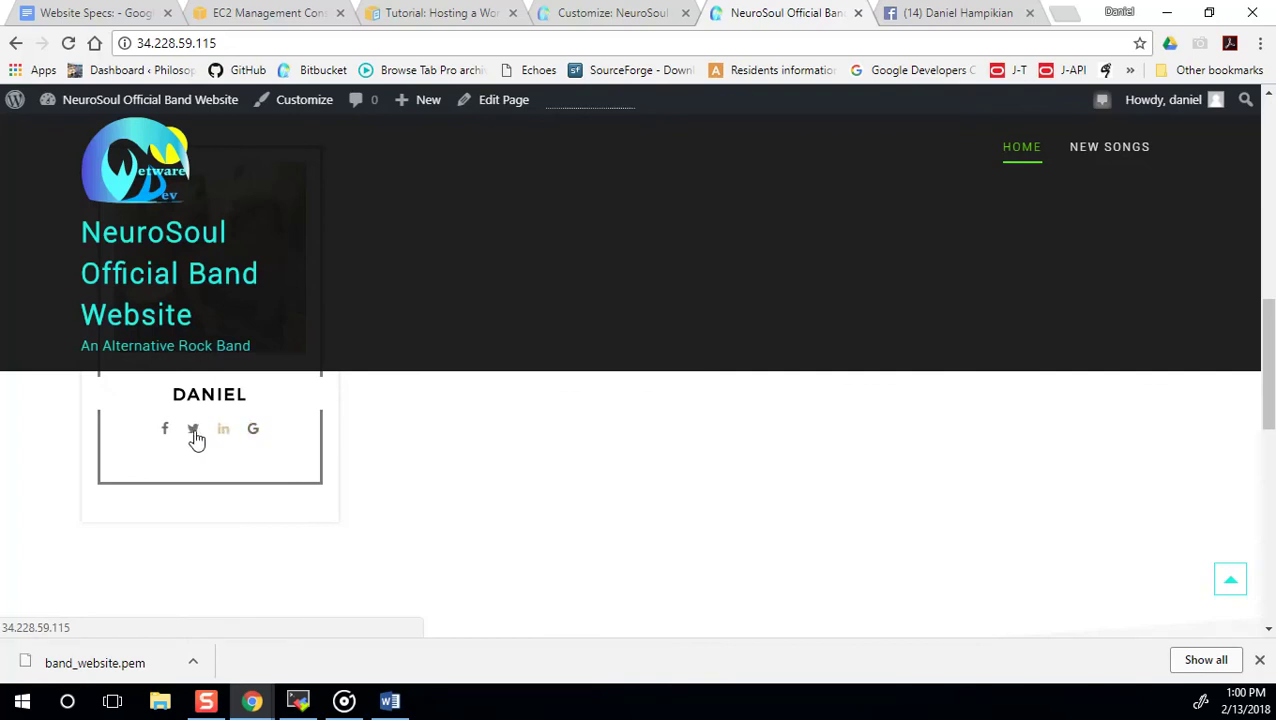
scroll(362, 456, down, 5)
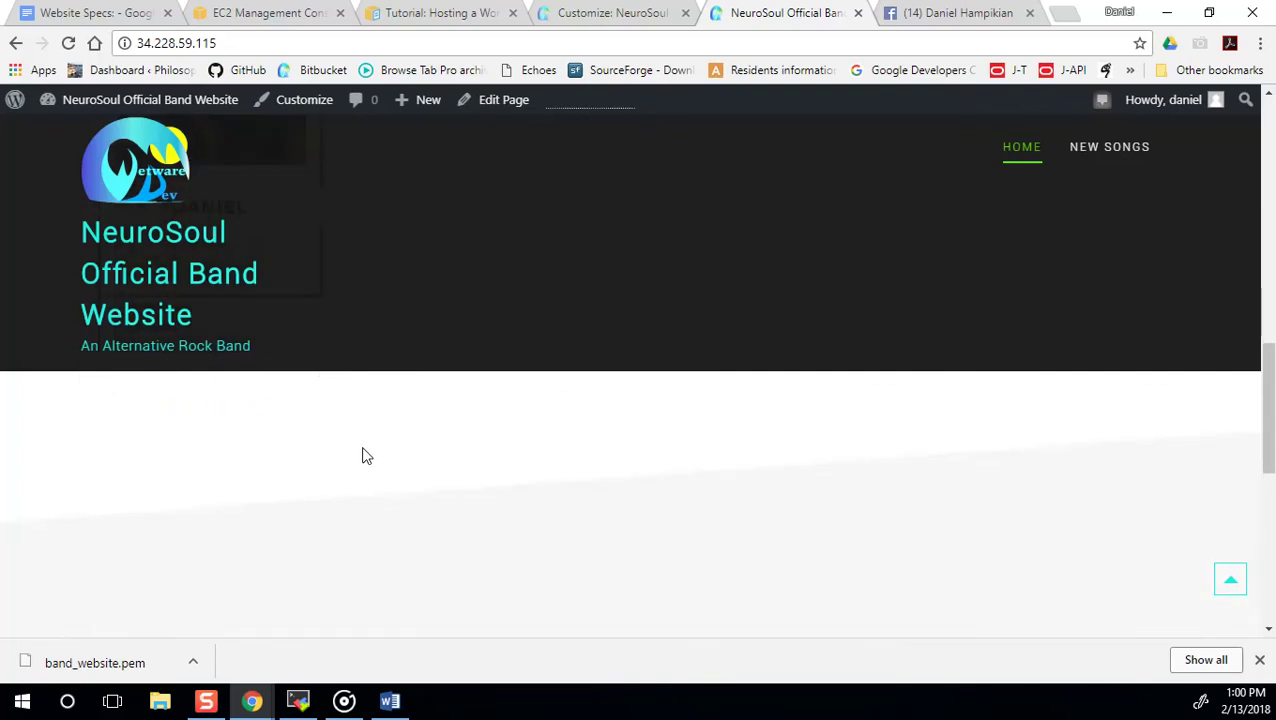
scroll(484, 493, up, 3)
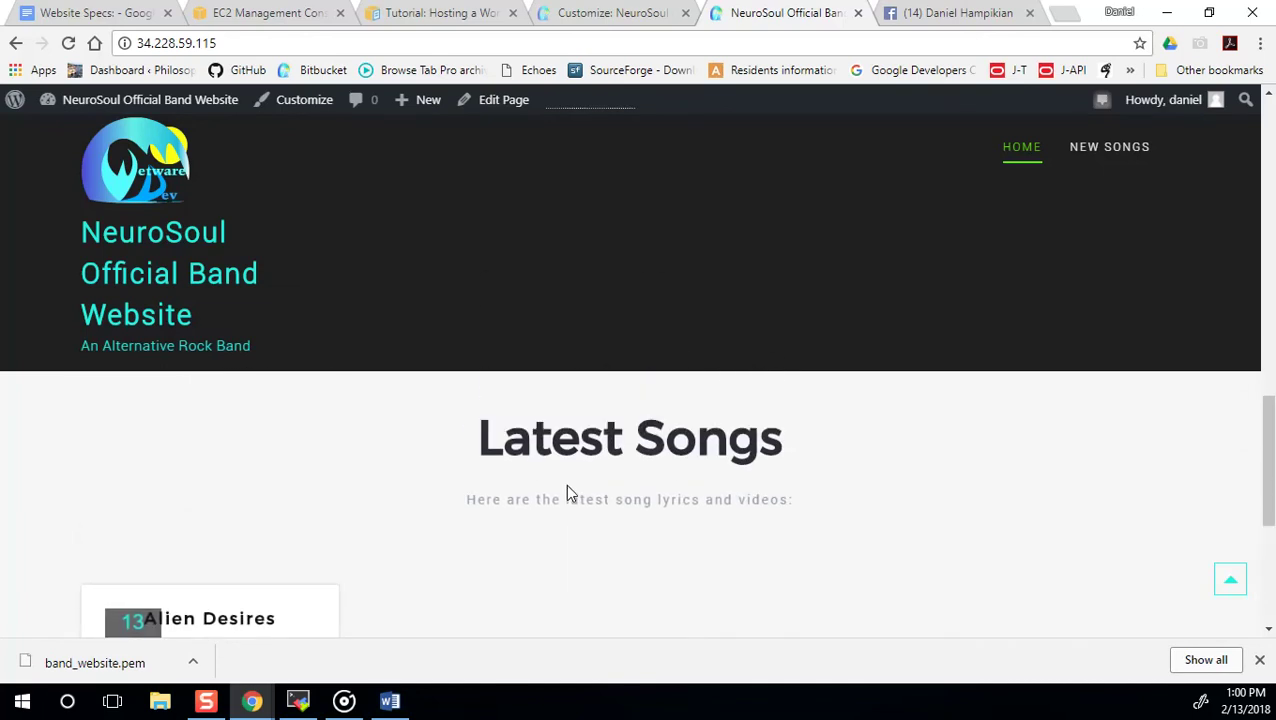
scroll(567, 492, down, 5)
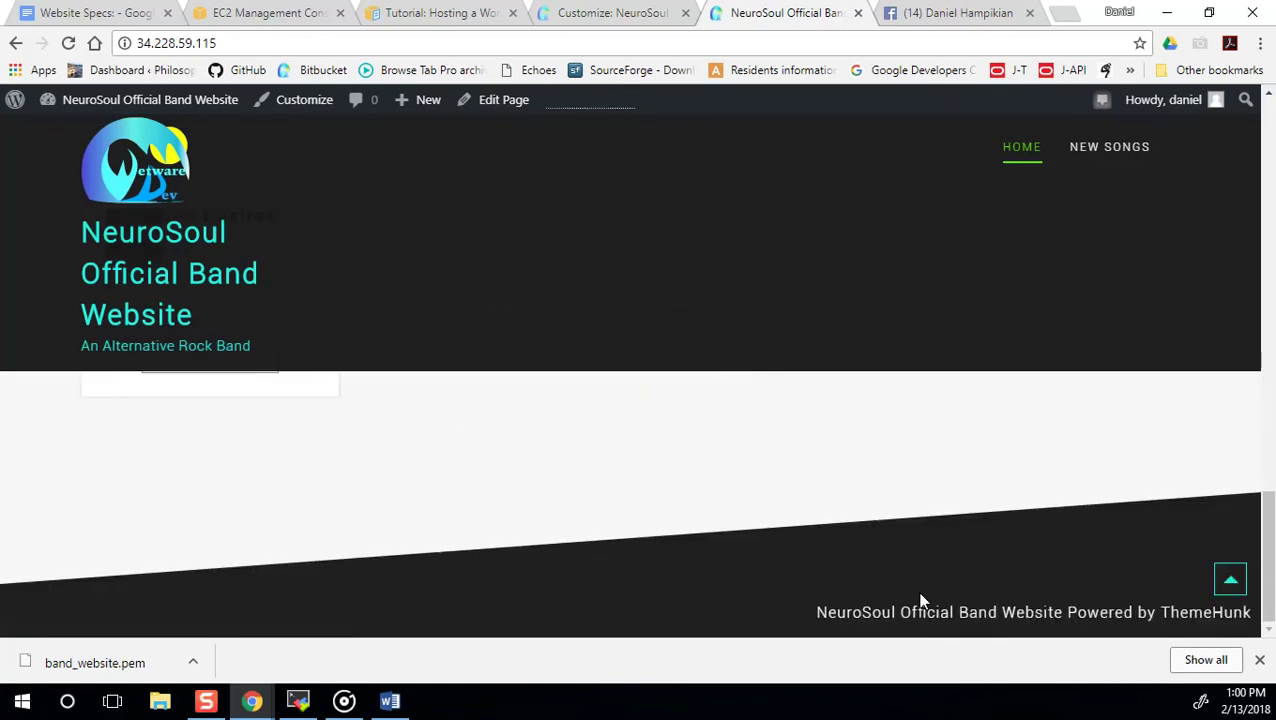
scroll(860, 447, up, 5)
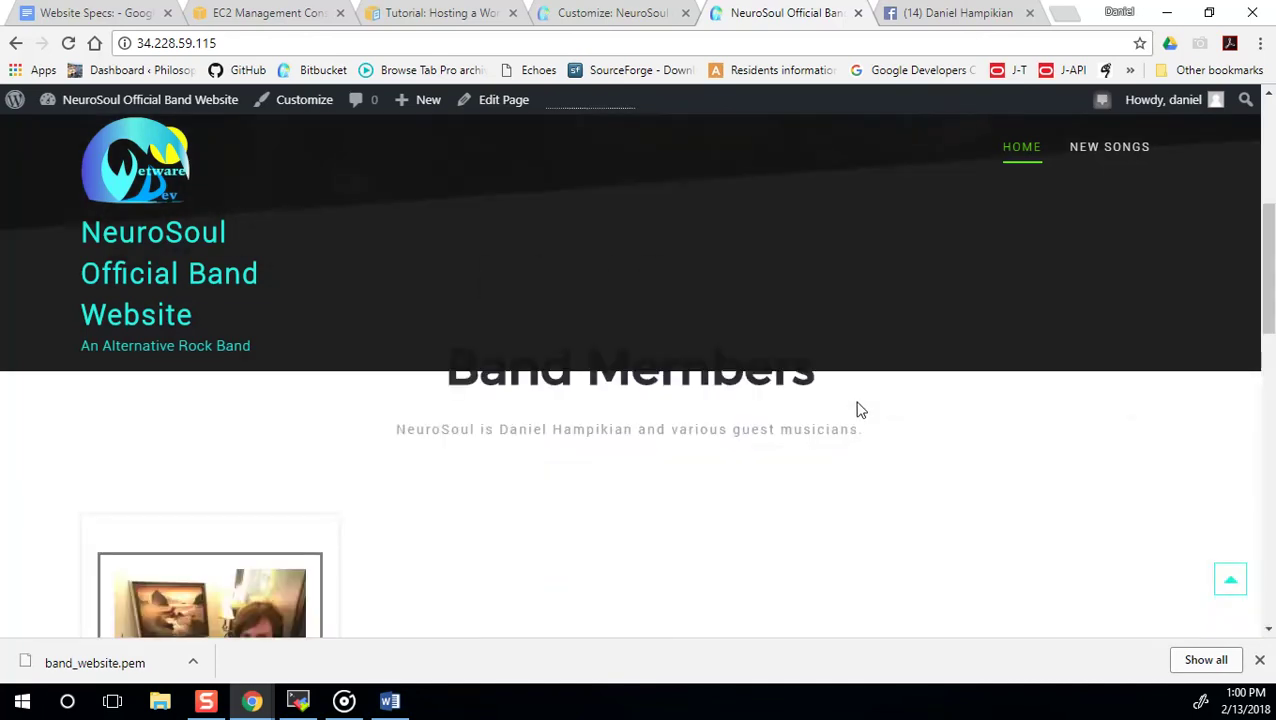
scroll(857, 420, up, 3)
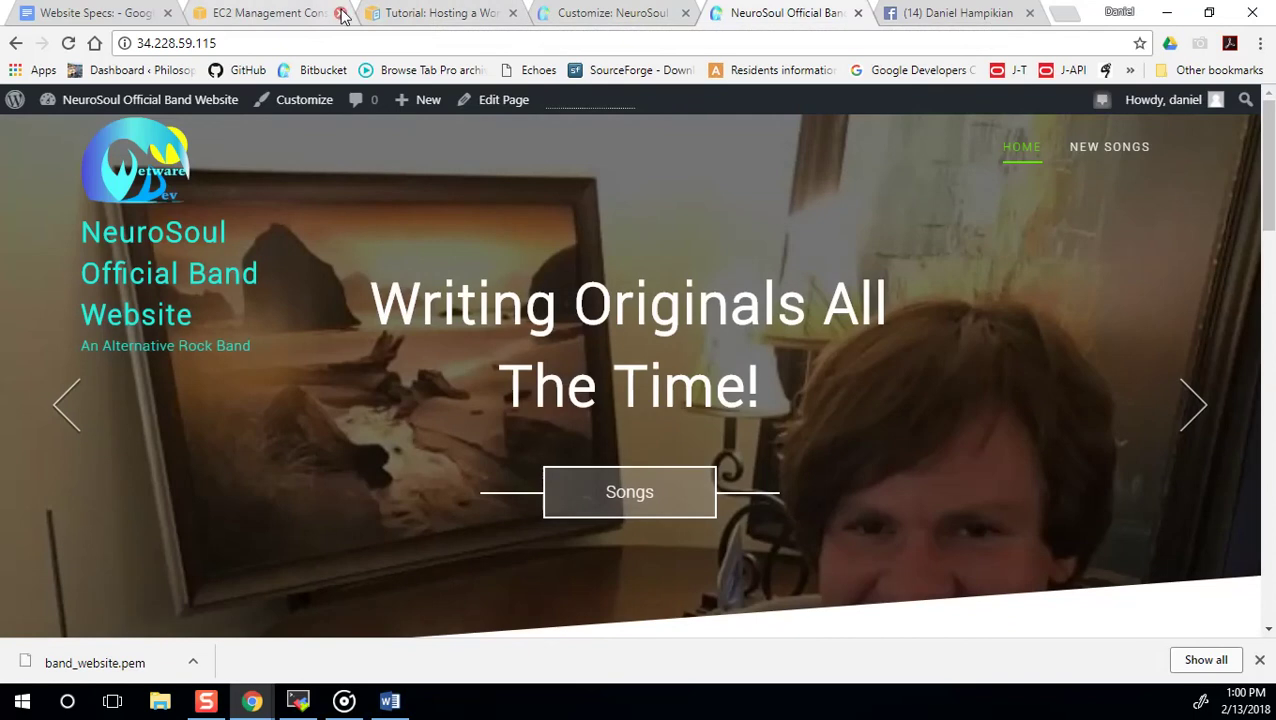
click(98, 16)
mouse_move(274, 313)
mouse_down()
mouse_move(661, 464)
mouse_move(783, 464)
mouse_move(296, 317)
mouse_move(493, 402)
mouse_move(775, 483)
mouse_move(783, 470)
mouse_move(286, 307)
mouse_up()
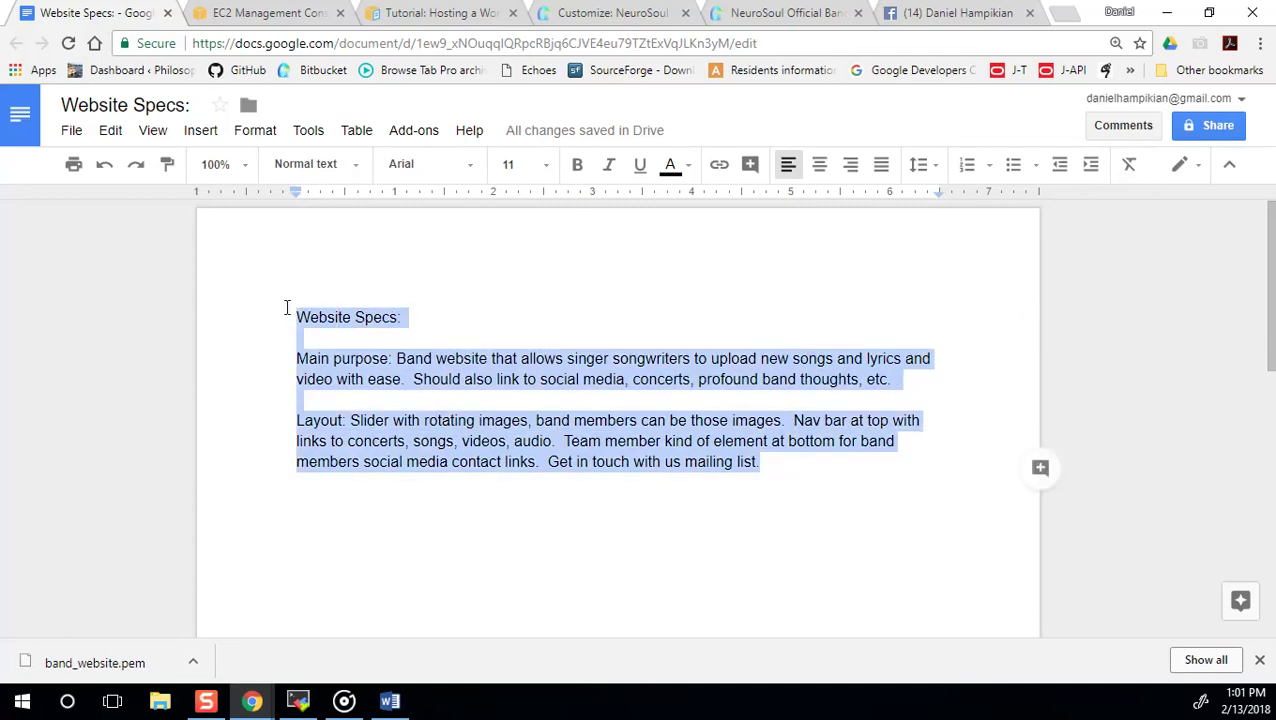
click(373, 331)
click(786, 13)
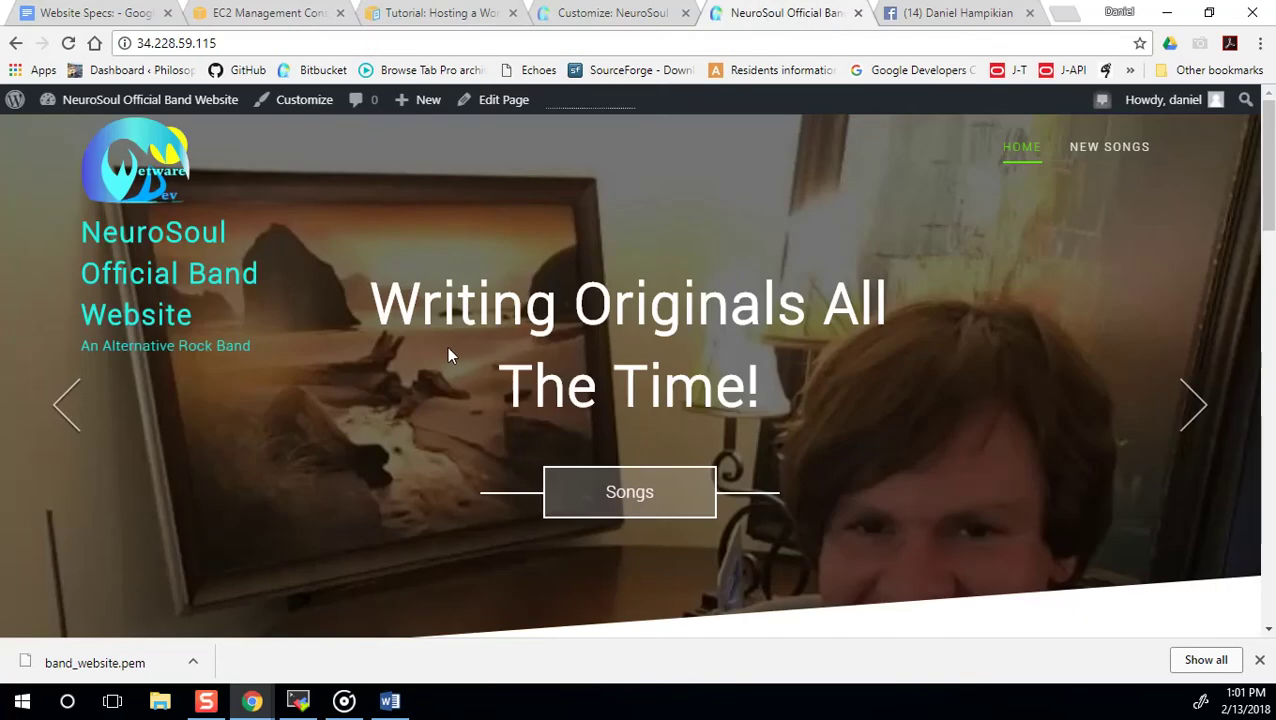
mouse_move(203, 108)
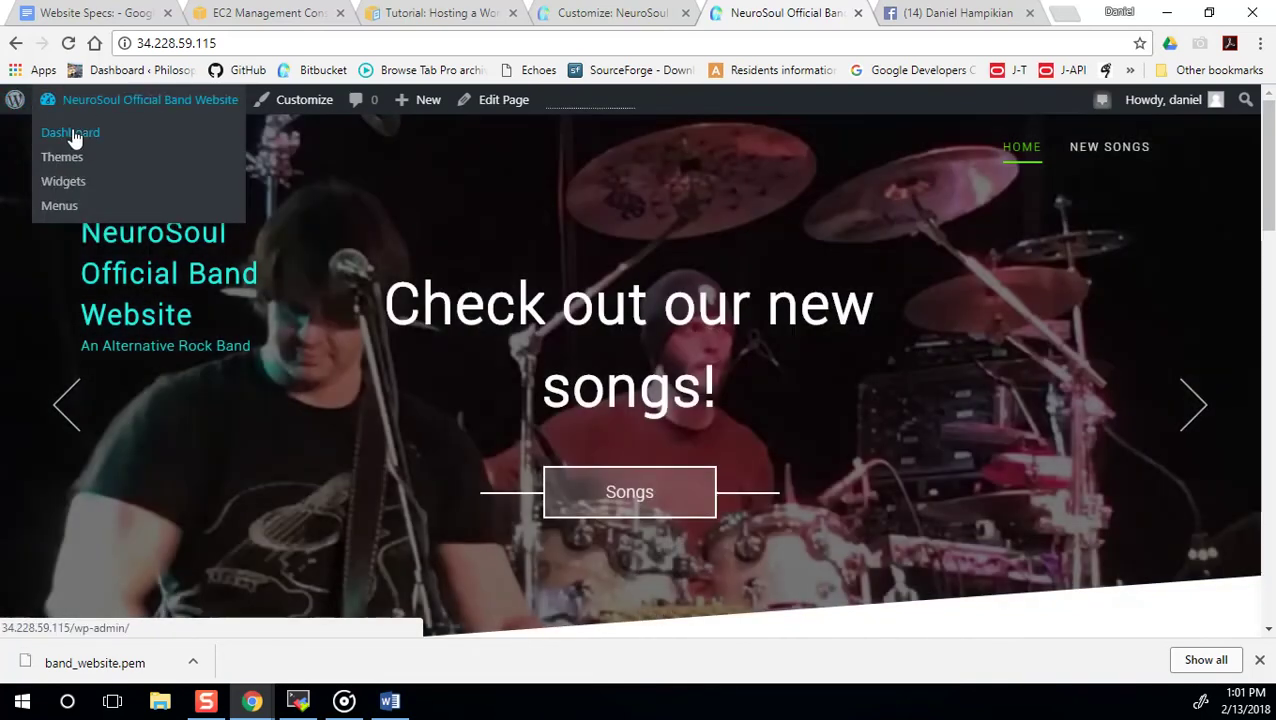
Go to the Dashboard and open Settings > Reading.
click(72, 134)
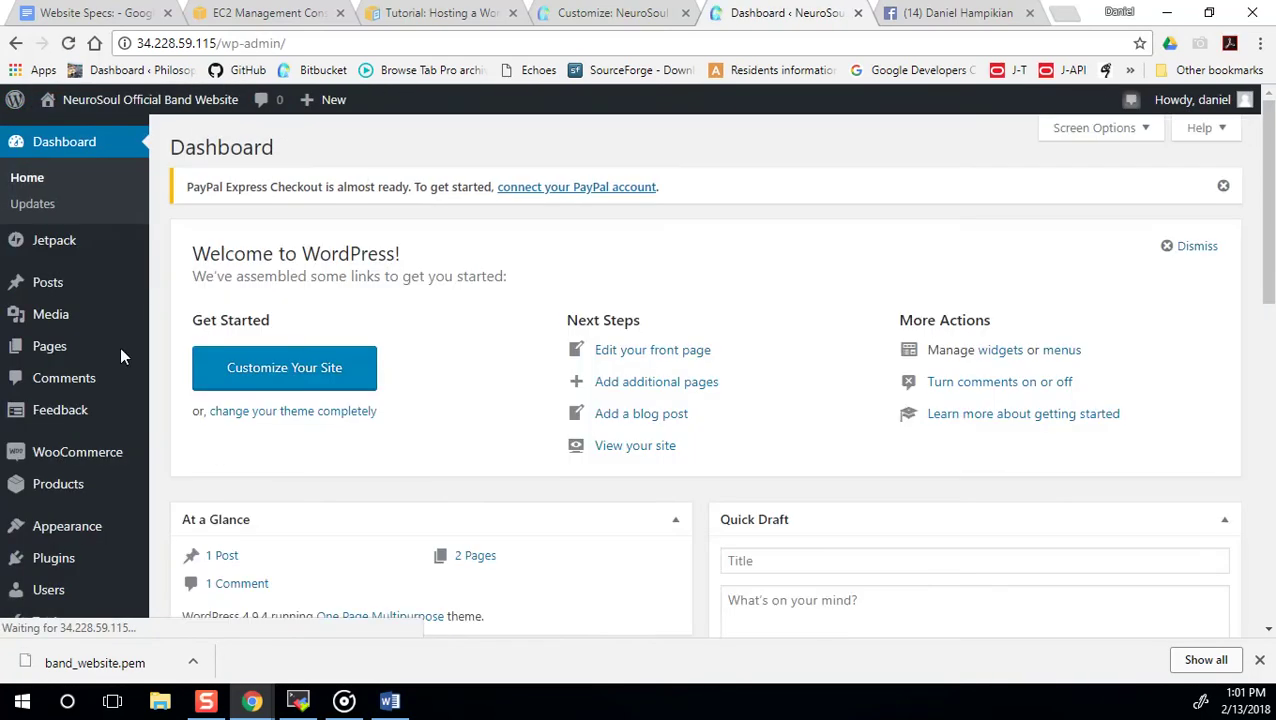
mouse_move(62, 285)
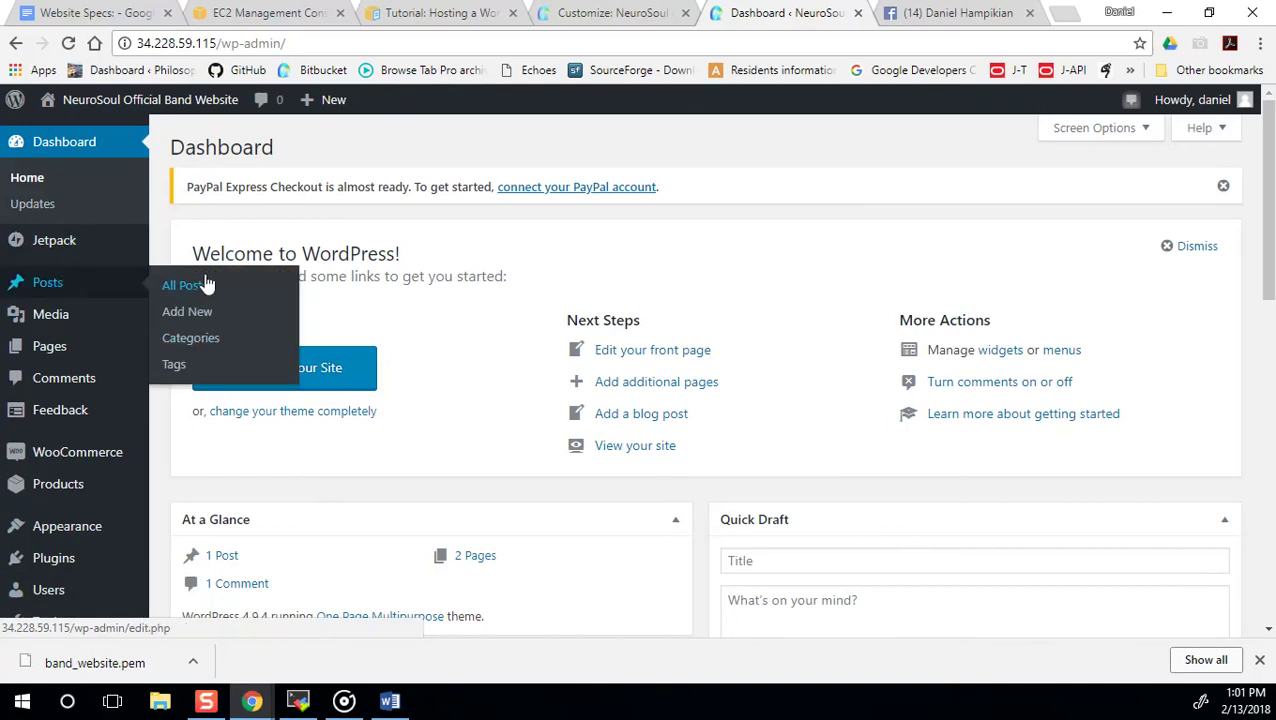
scroll(95, 580, down, 4)
mouse_move(88, 580)
scroll(90, 576, down, 2)
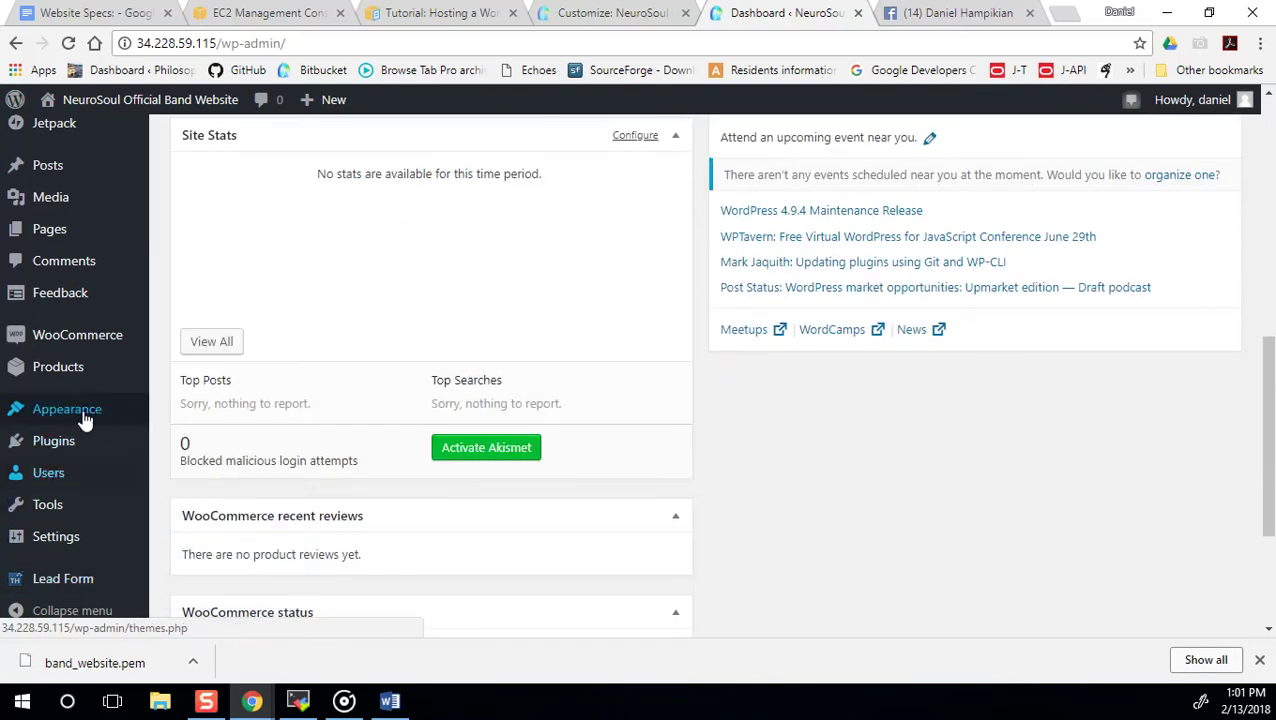
mouse_move(94, 474)
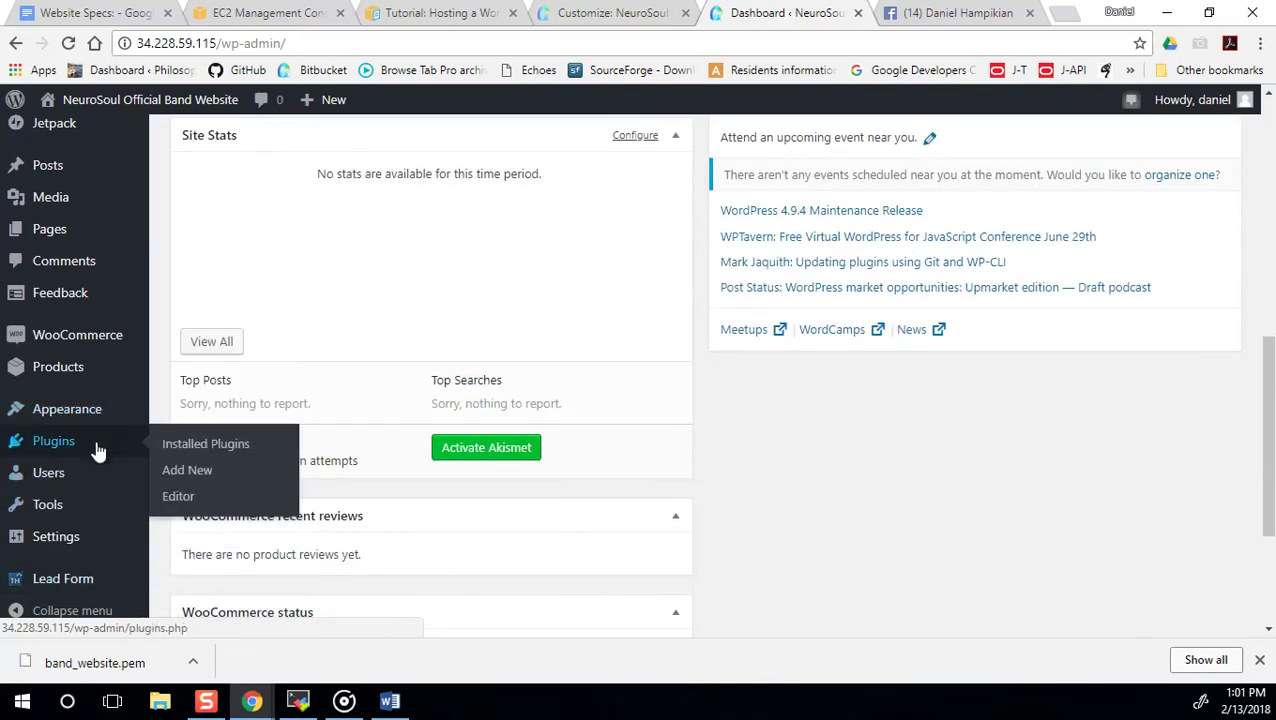
mouse_move(100, 537)
click(184, 478)
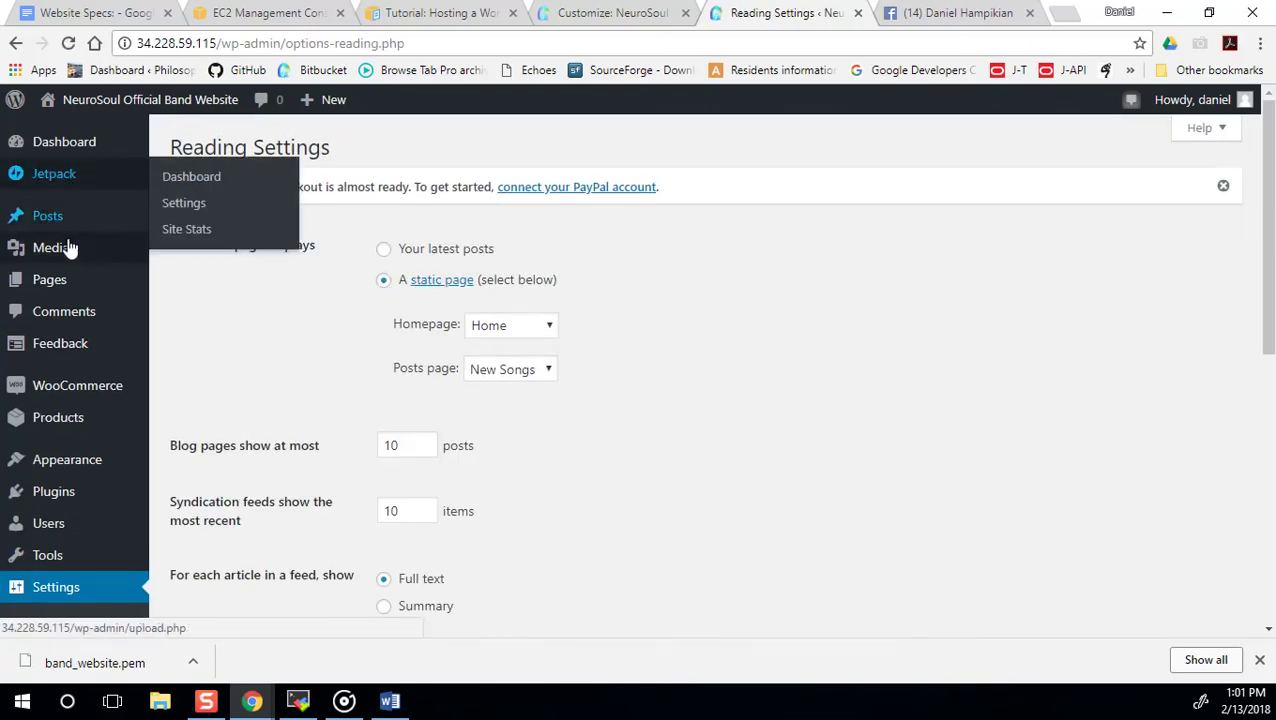
Confirm the homepage is the static Home page and the posts page is New Songs.
mouse_move(72, 260)
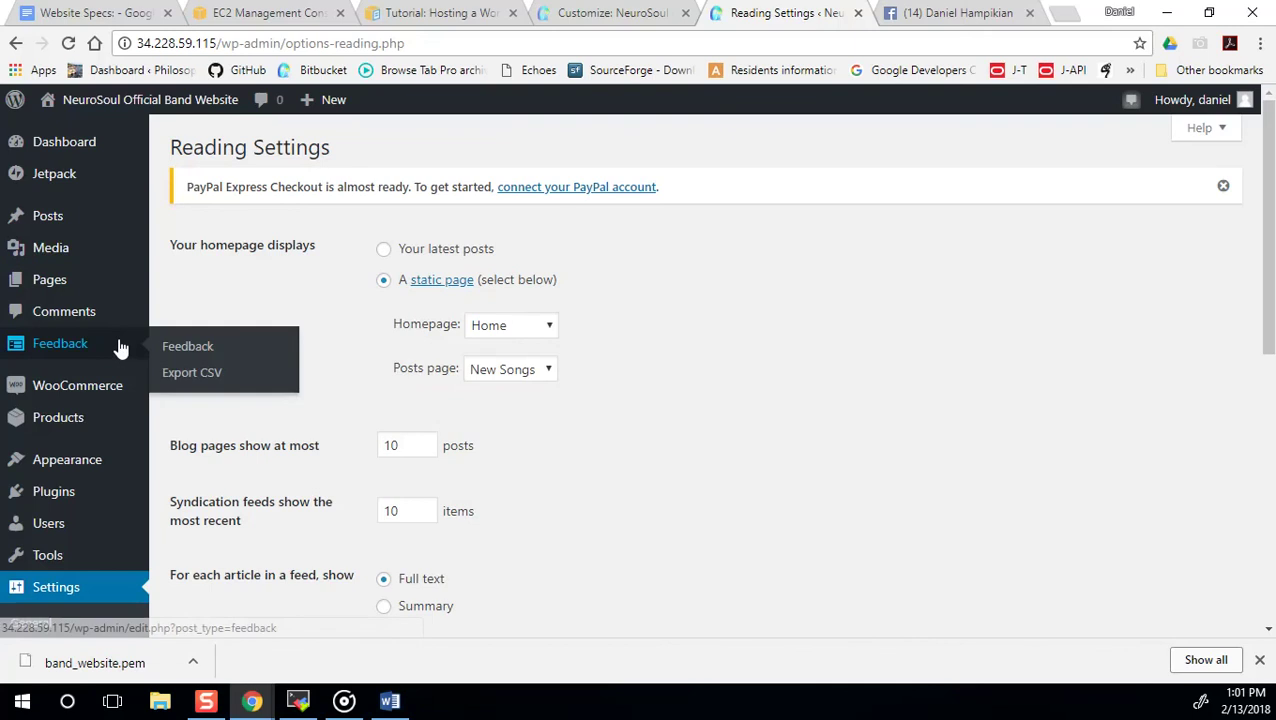
mouse_move(89, 147)
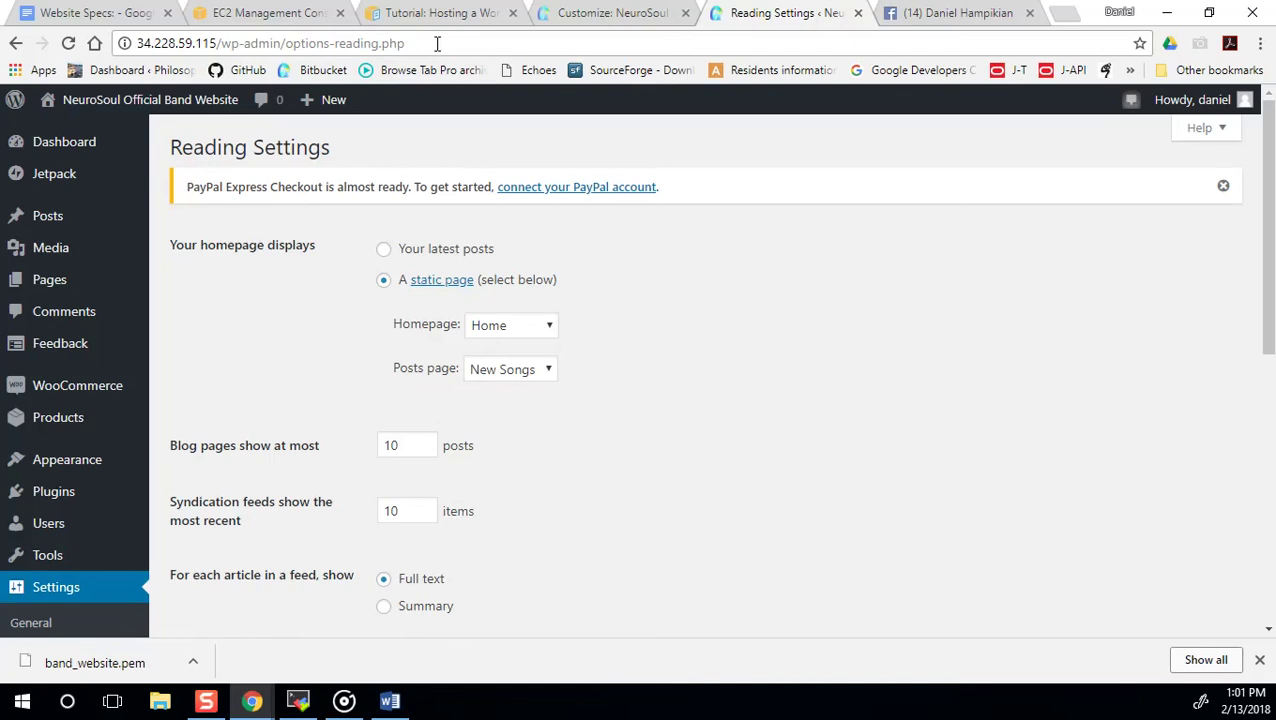
key(ctrl+shift+Tab)
key(ctrl+Tab)
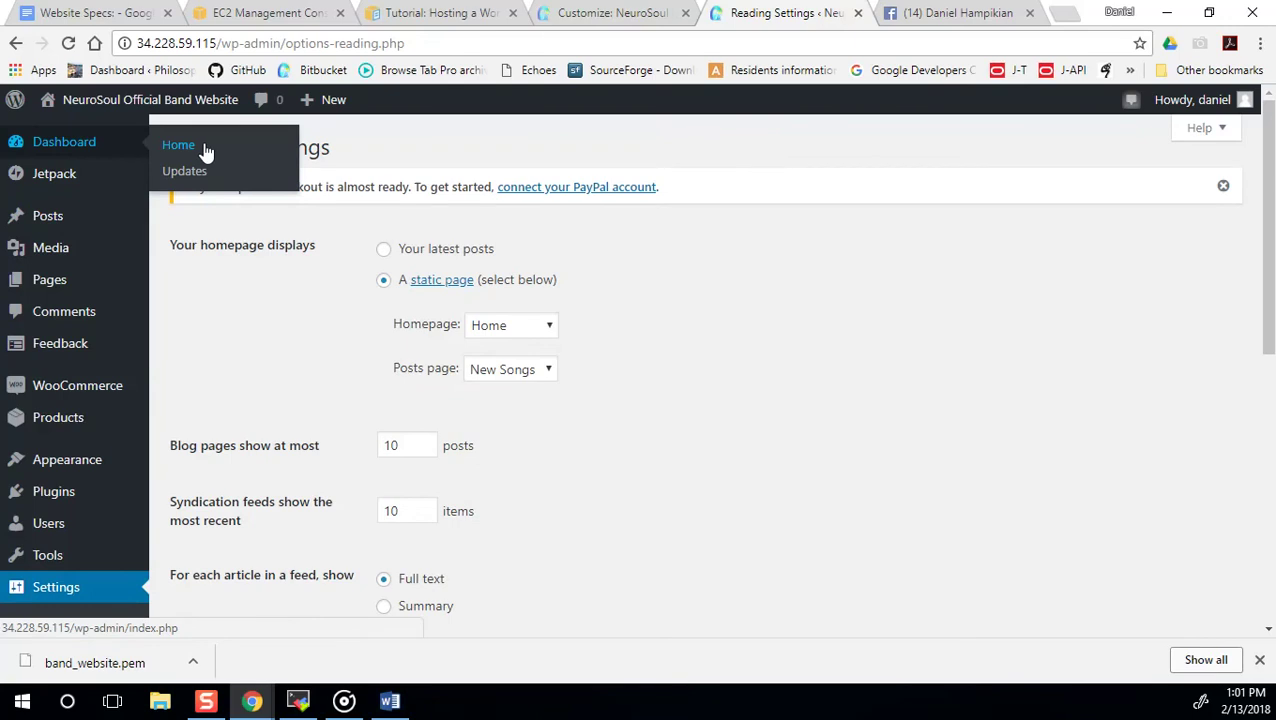
mouse_move(65, 498)
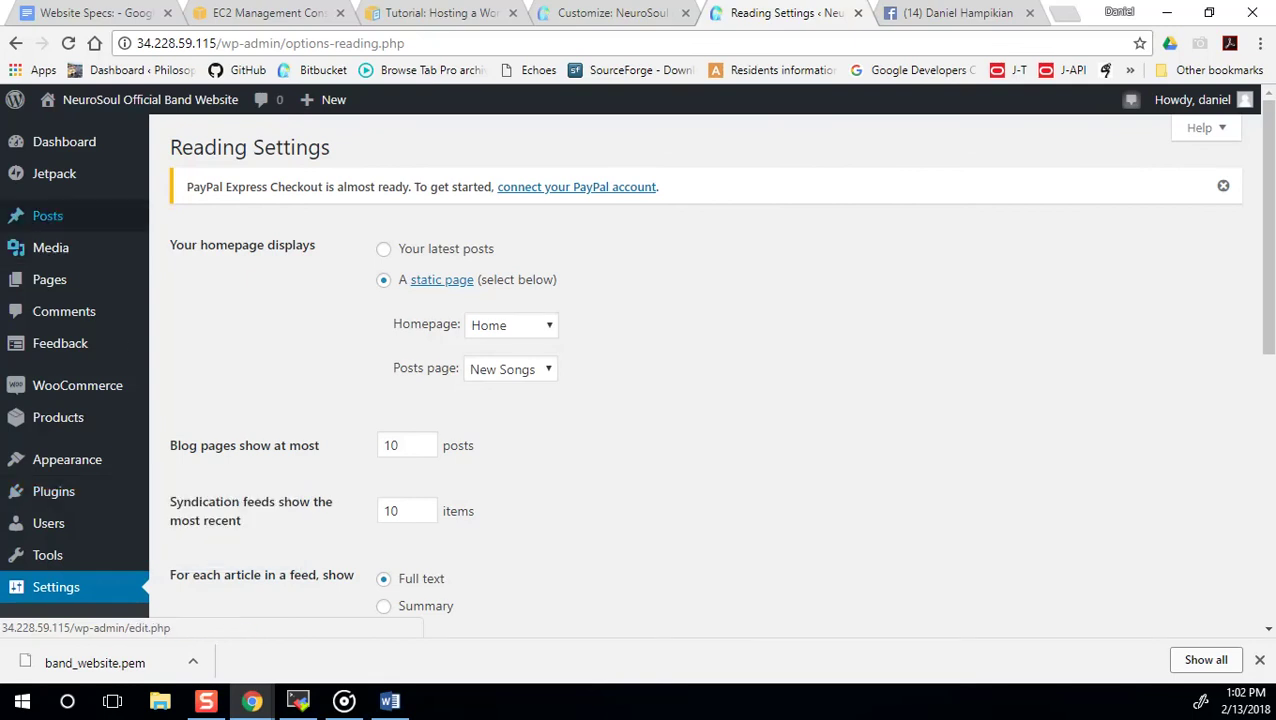
mouse_move(43, 213)
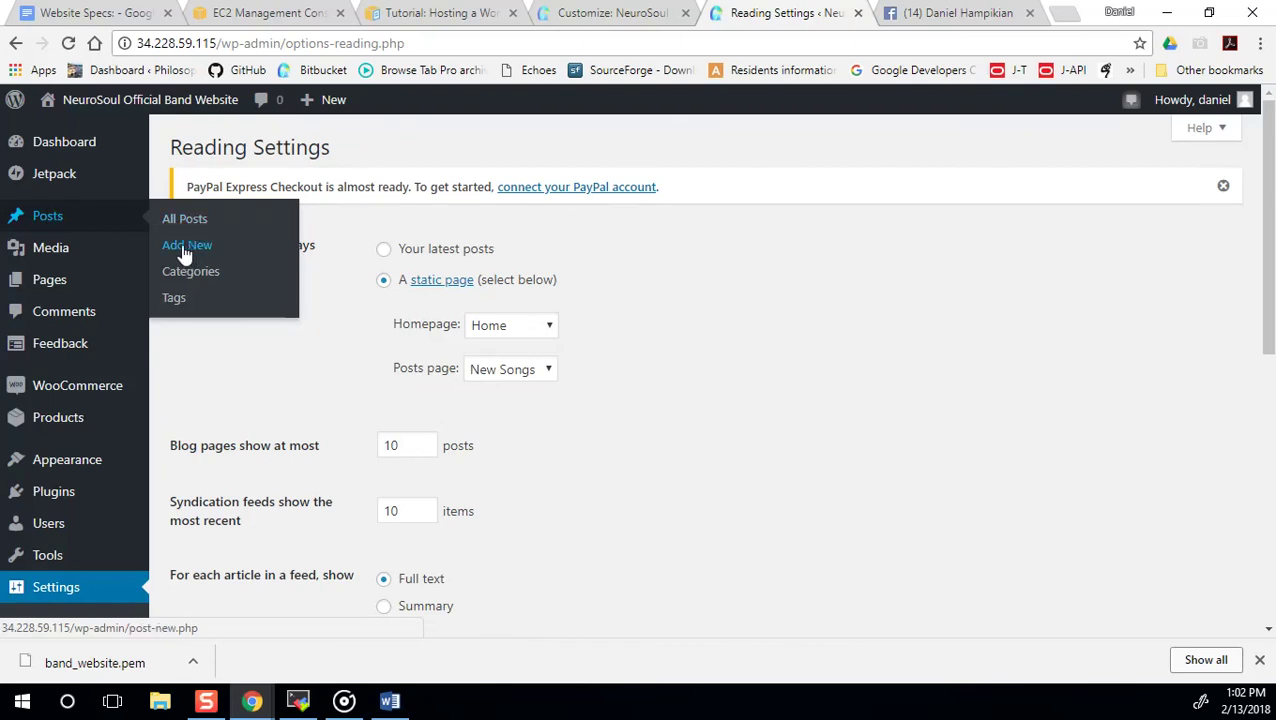
mouse_move(58, 254)
mouse_move(63, 279)
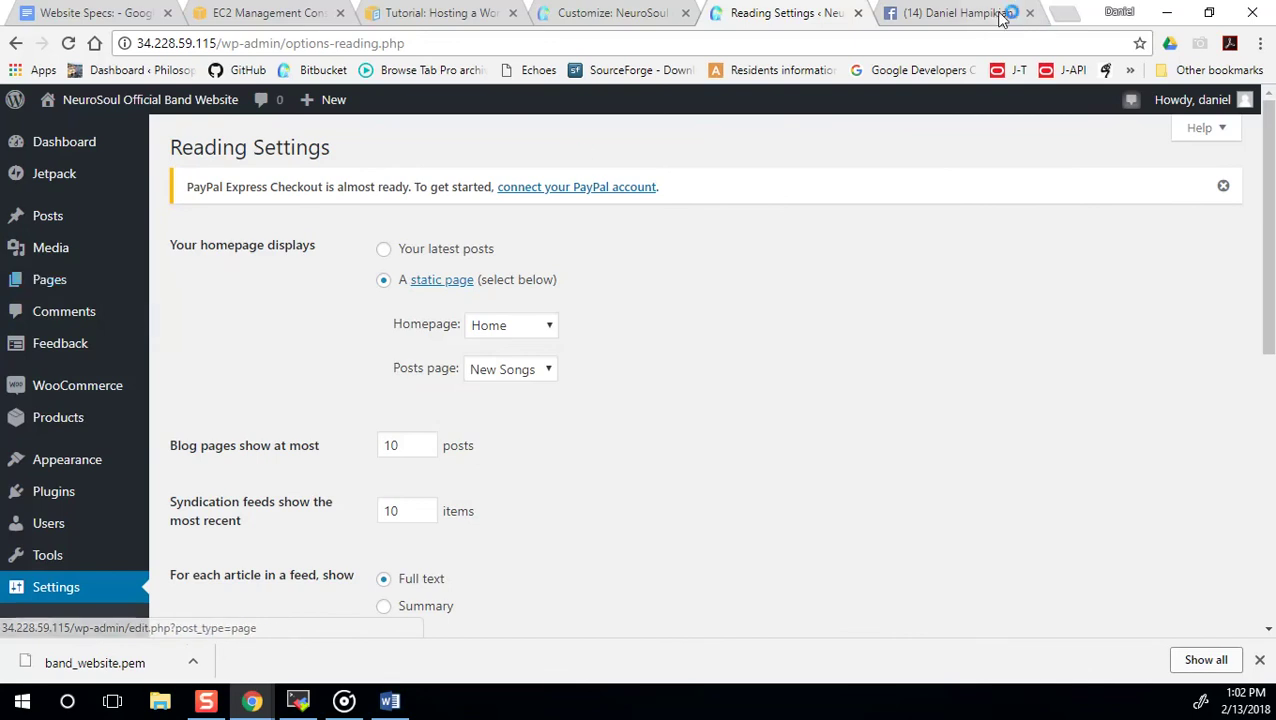
click(607, 12)
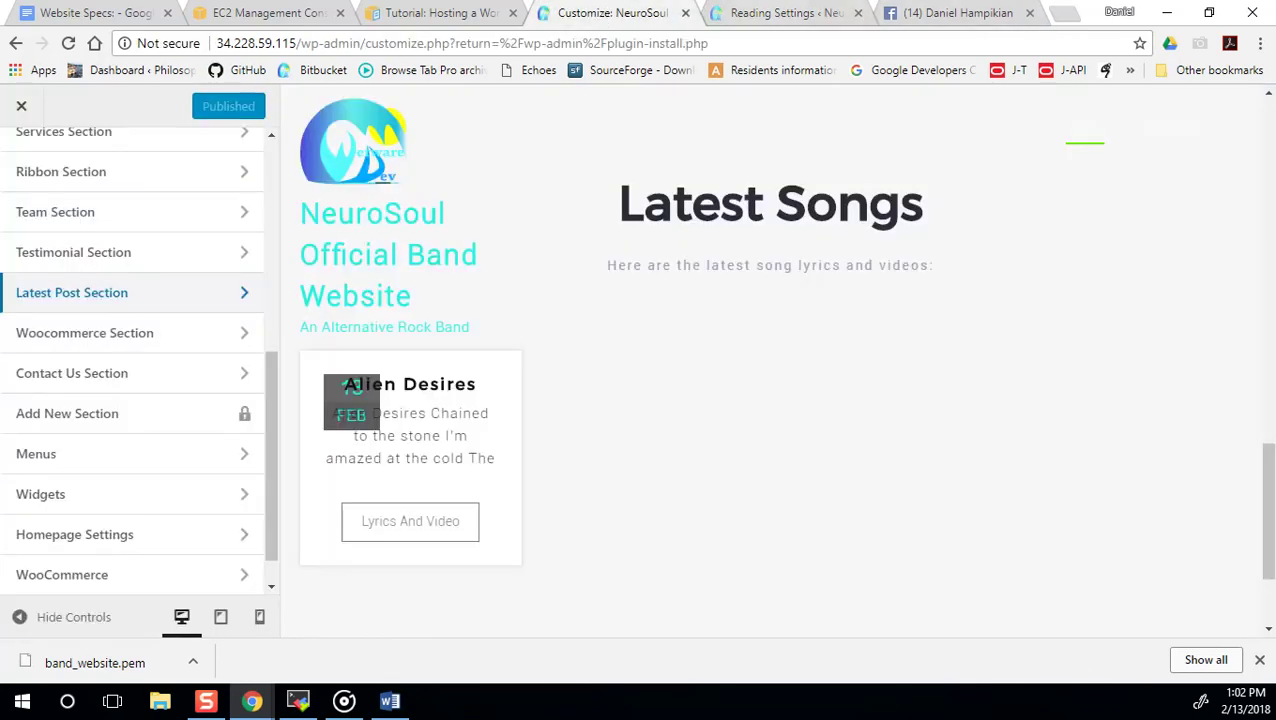
click(778, 12)
mouse_move(150, 100)
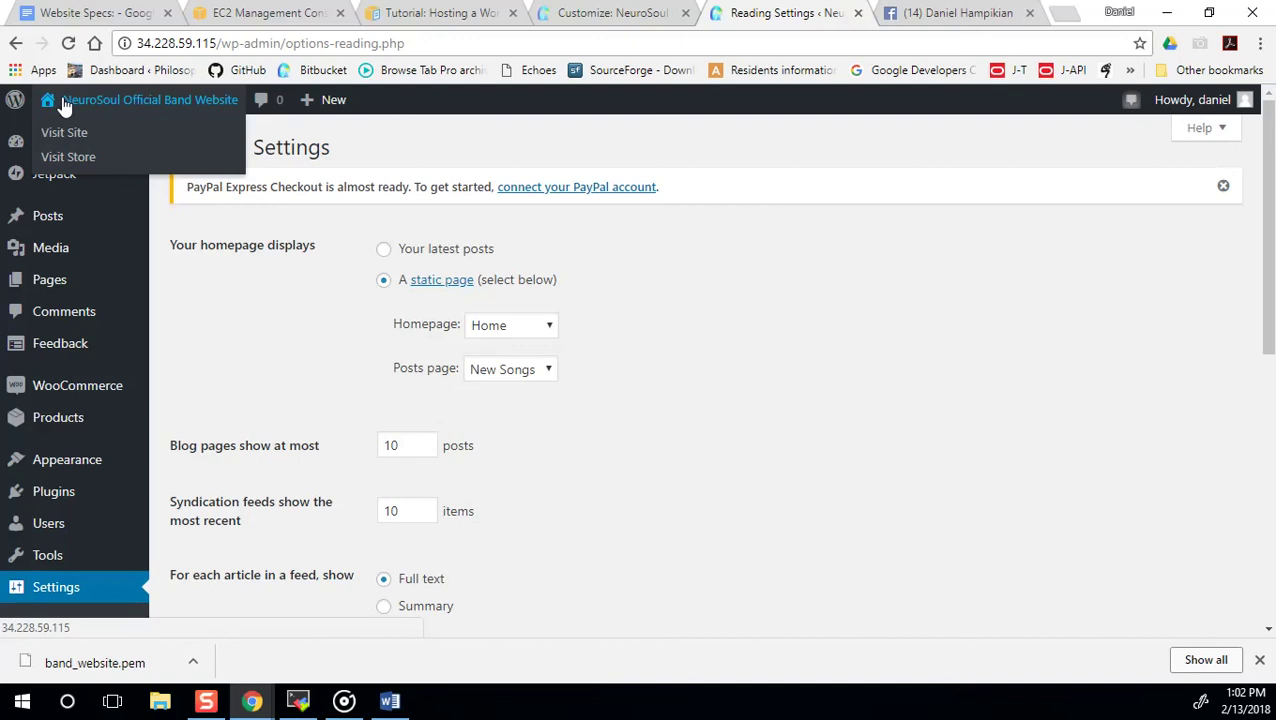
click(64, 133)
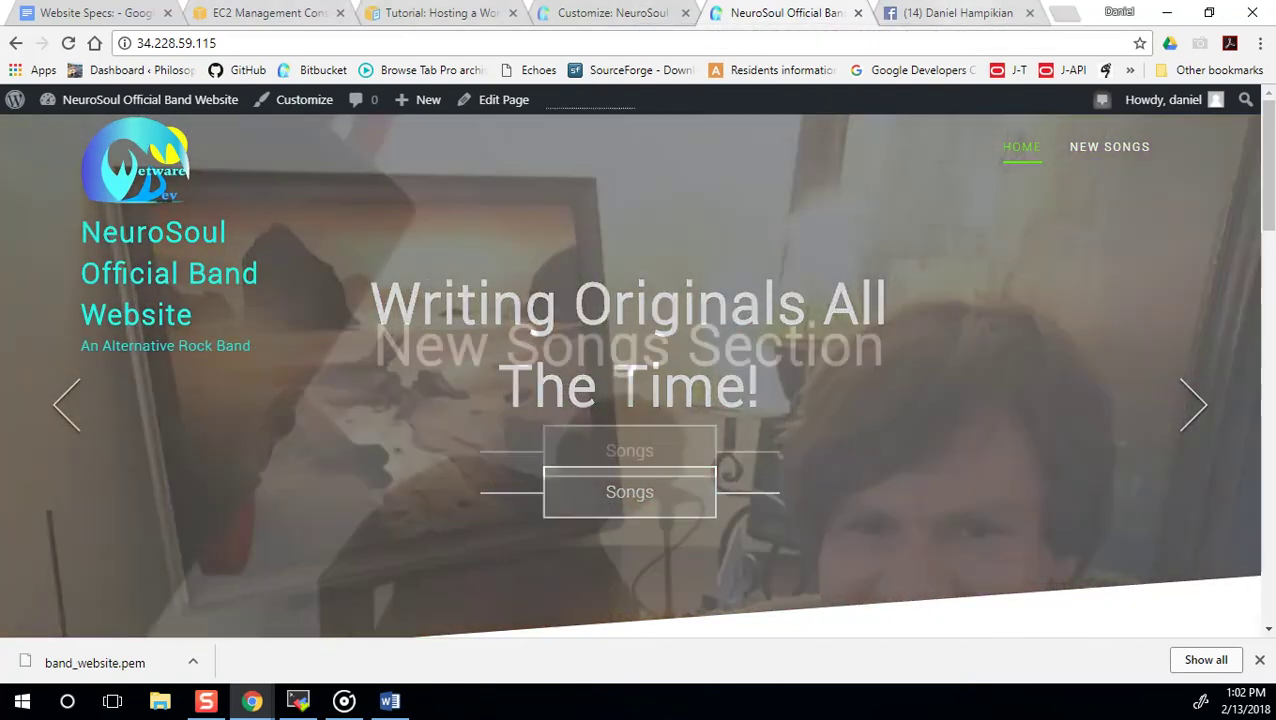
click(955, 13)
click(603, 7)
click(798, 20)
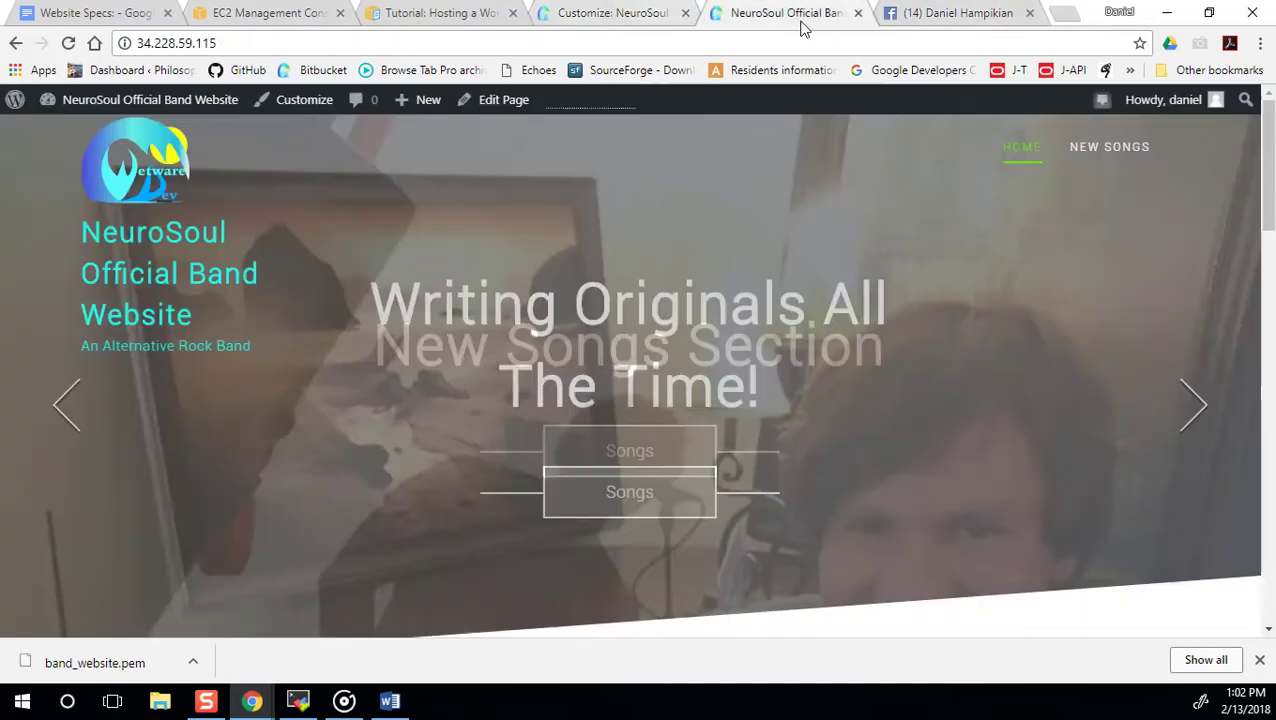
click(13, 44)
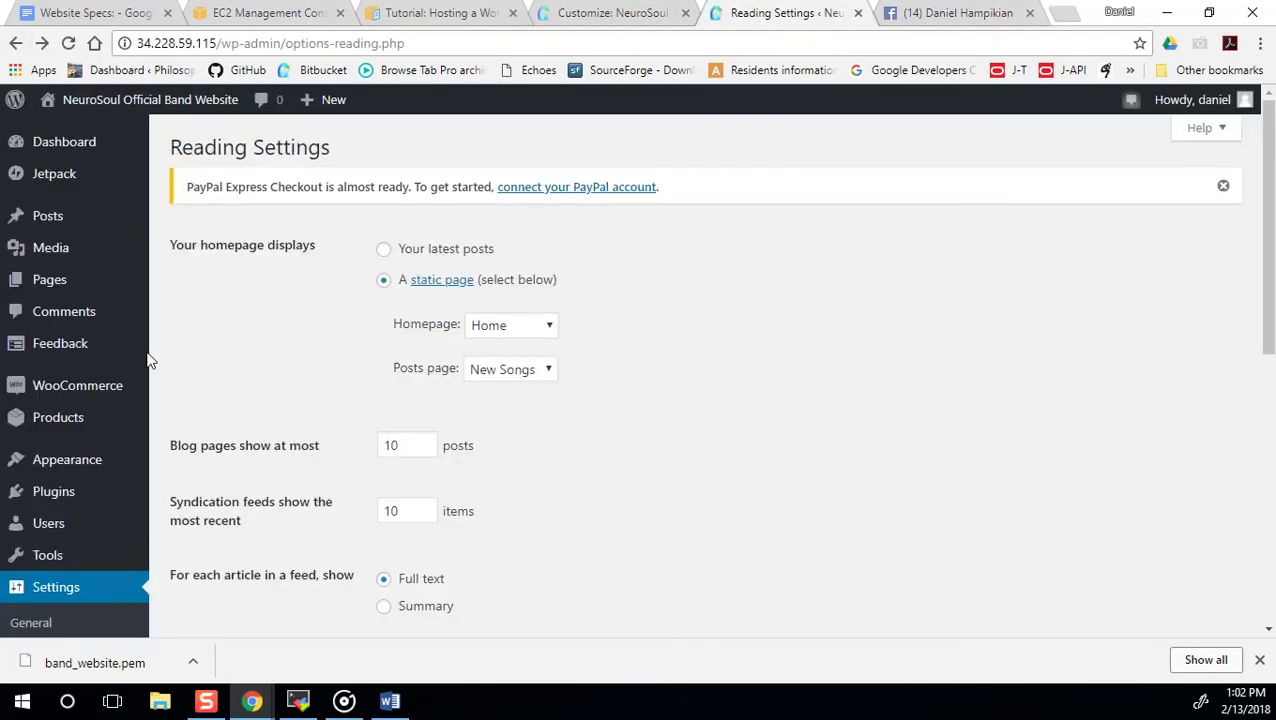
scroll(60, 348, down, 2)
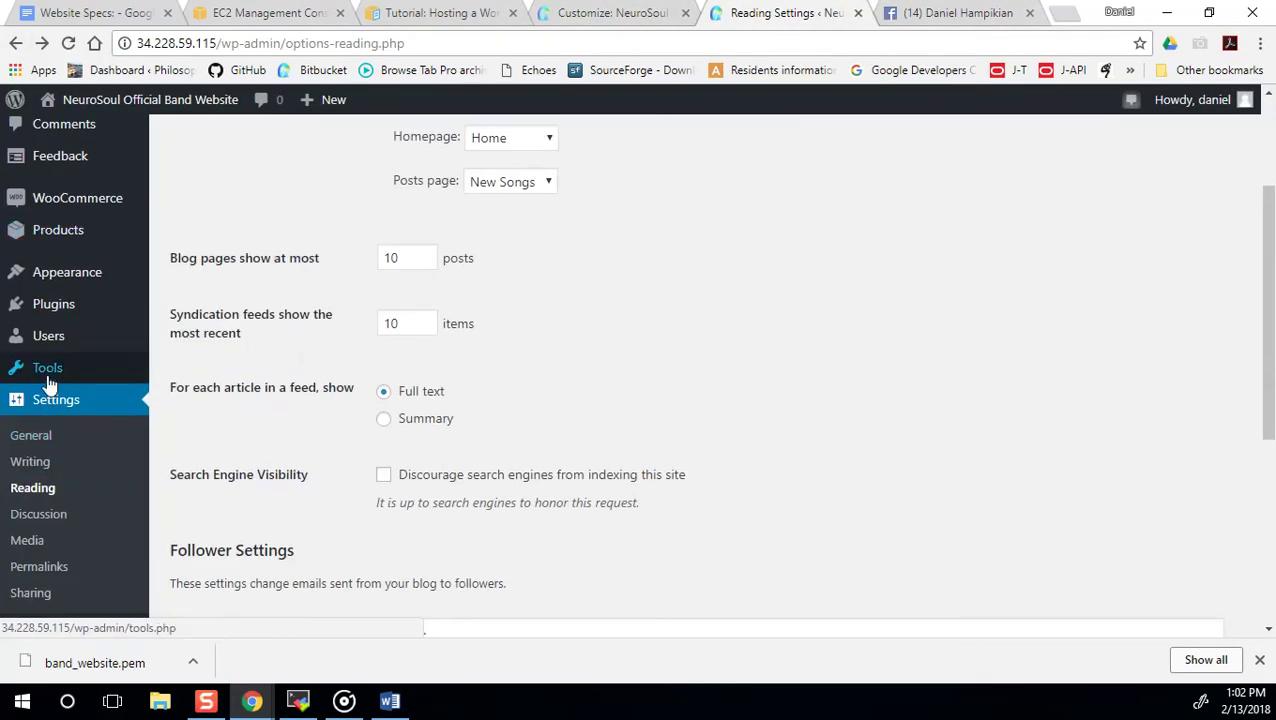
mouse_move(63, 319)
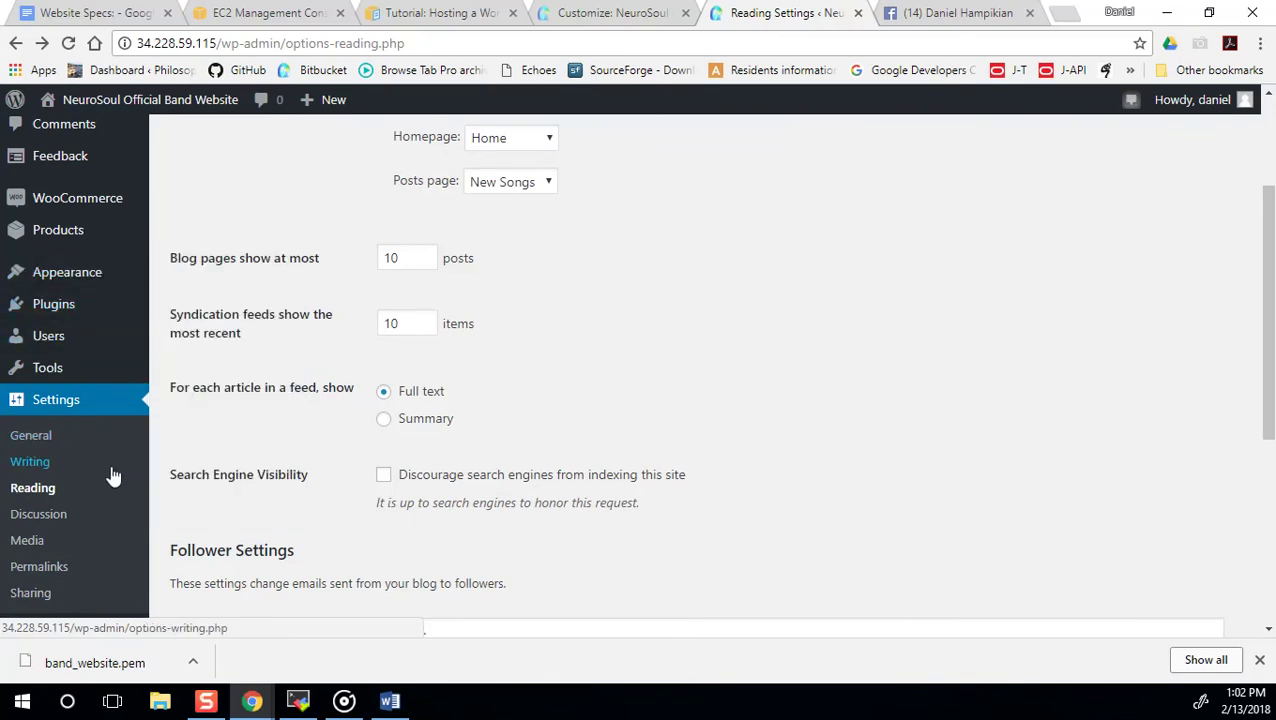
scroll(116, 482, down, 1)
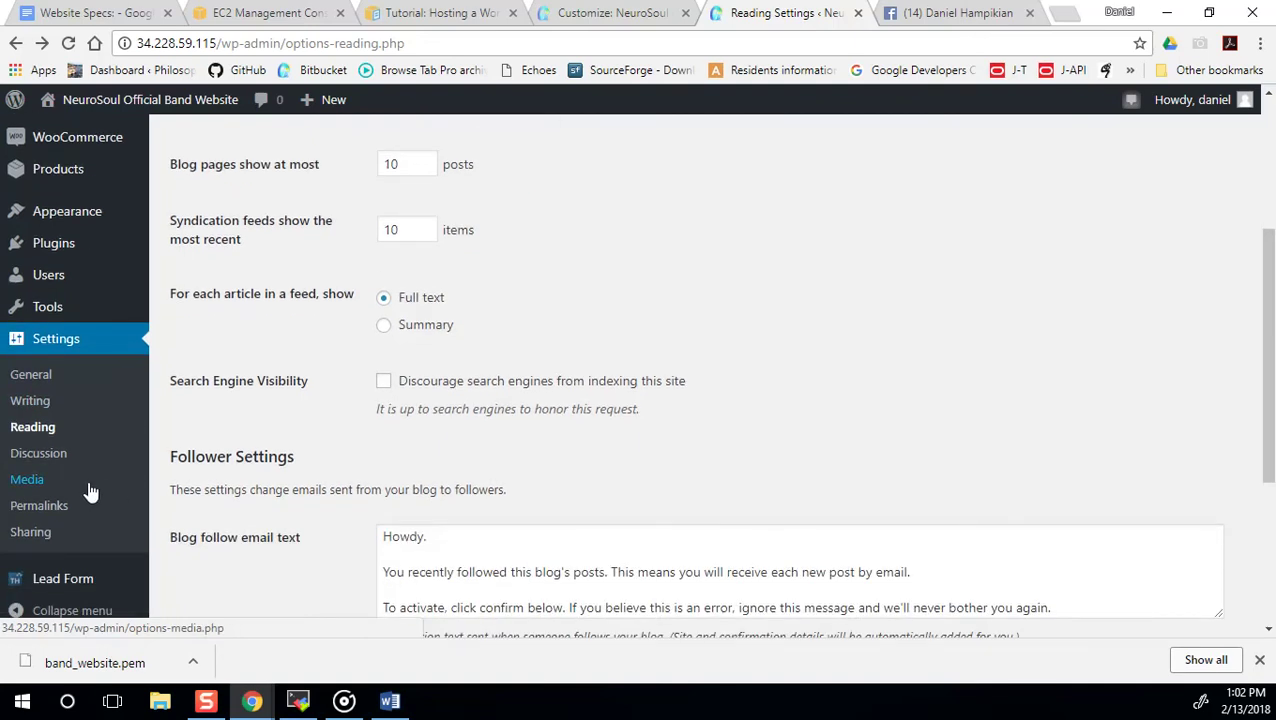
scroll(88, 490, up, 2)
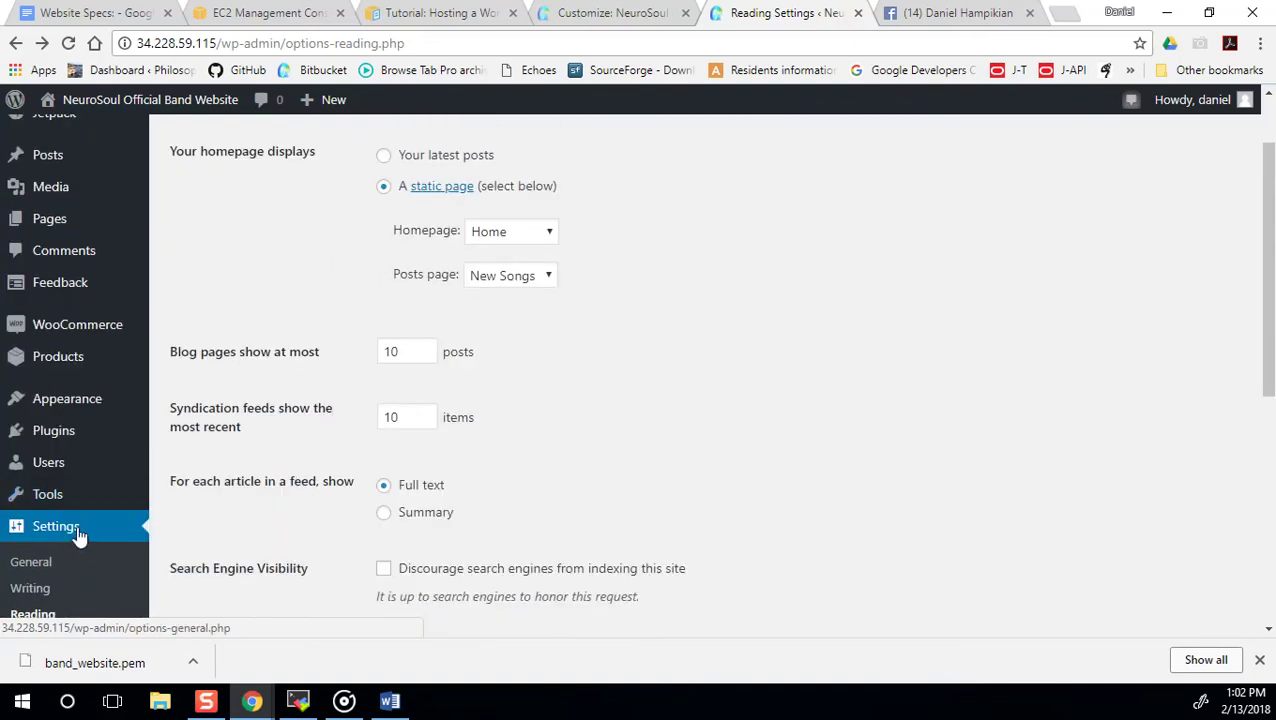
mouse_move(90, 415)
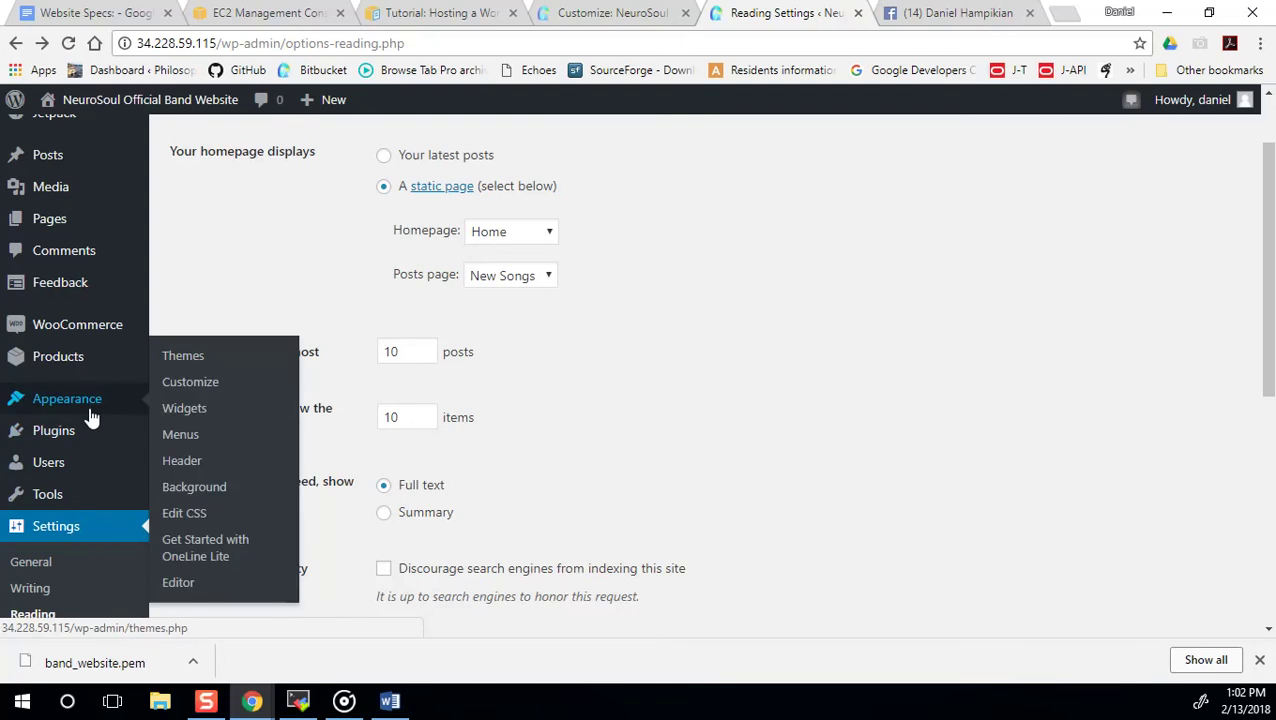
click(297, 700)
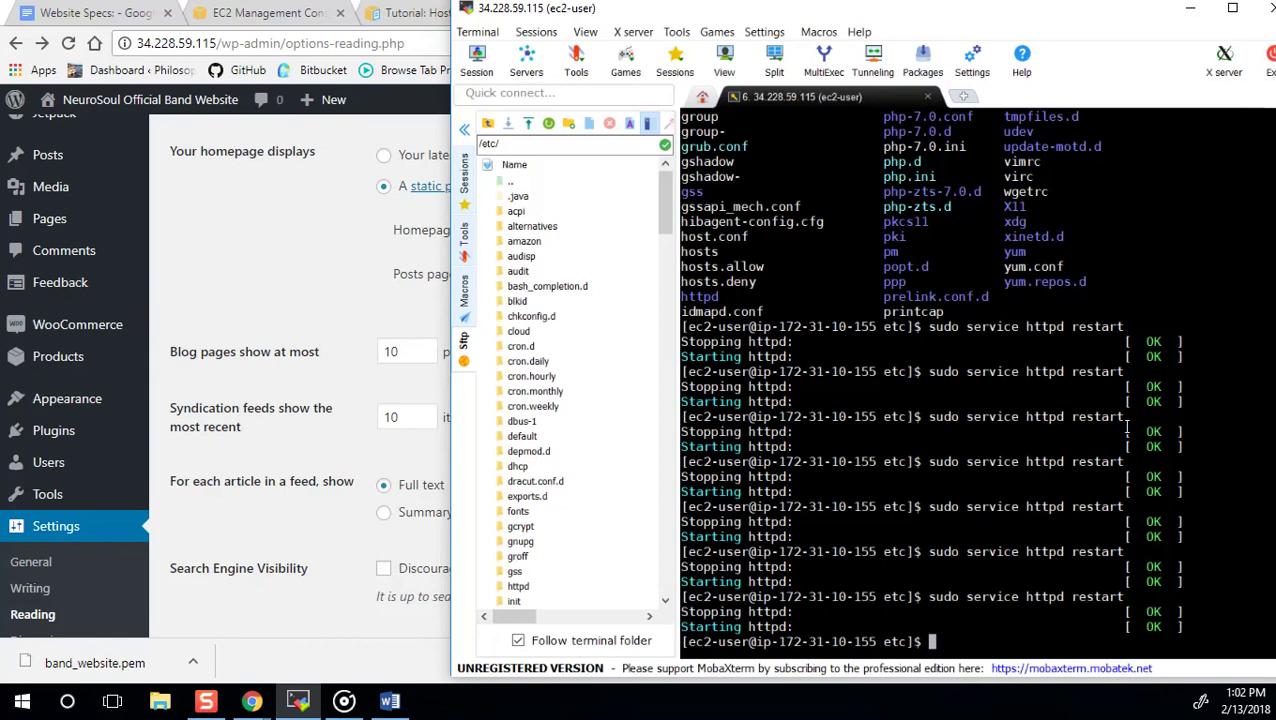
click(222, 308)
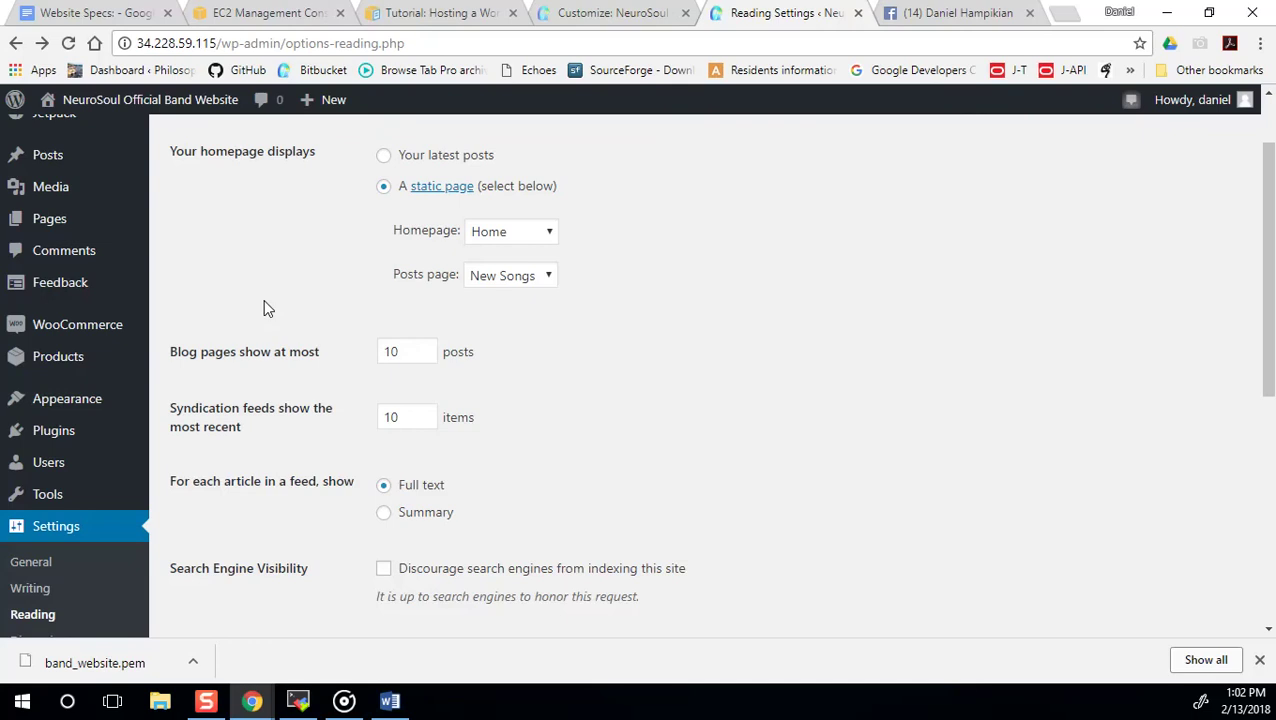